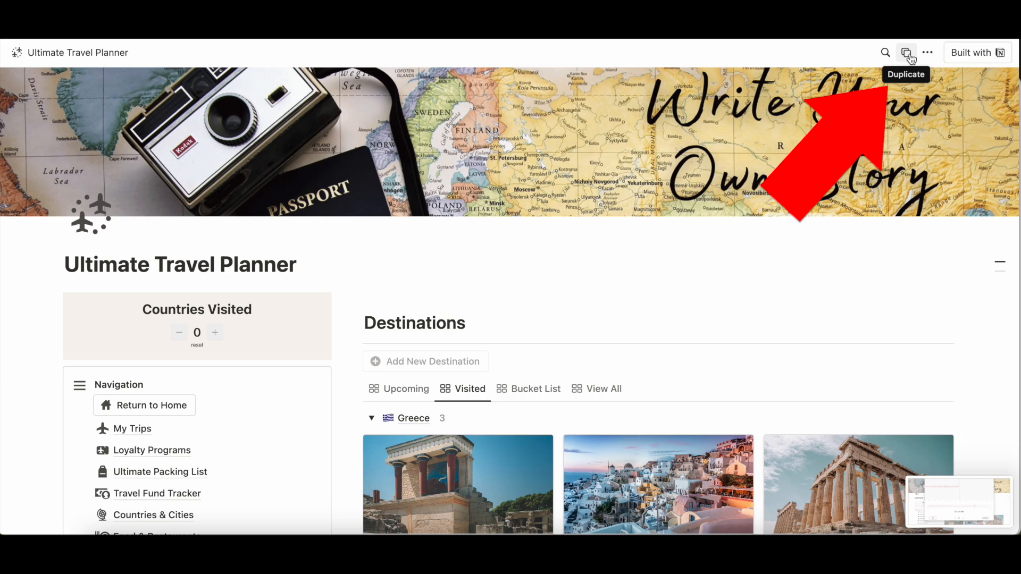
Step: Duplicate the Ultimate Travel Planner template into the private section of the personal workspace, leaving the current site when asked
click(908, 55)
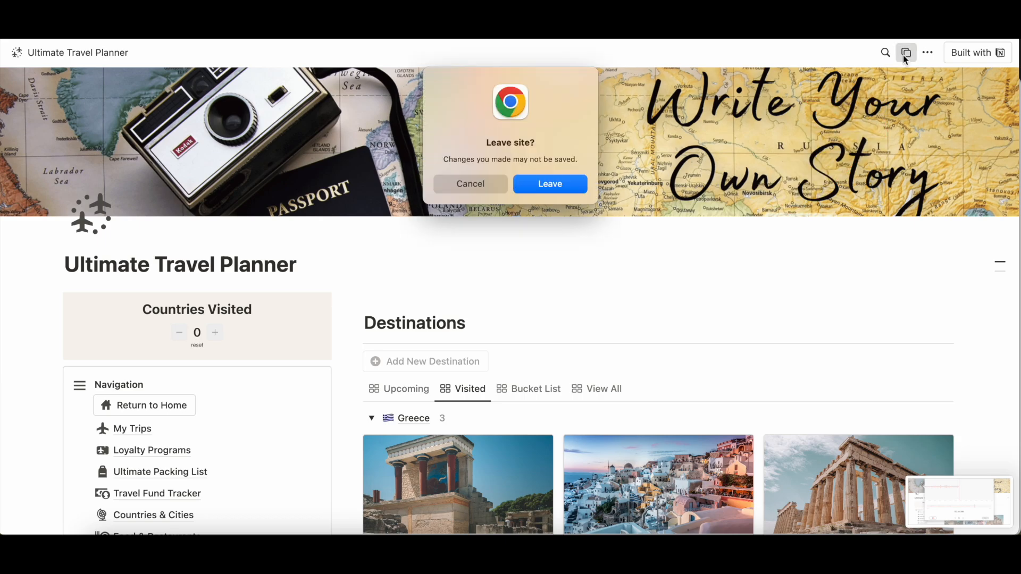
click(549, 182)
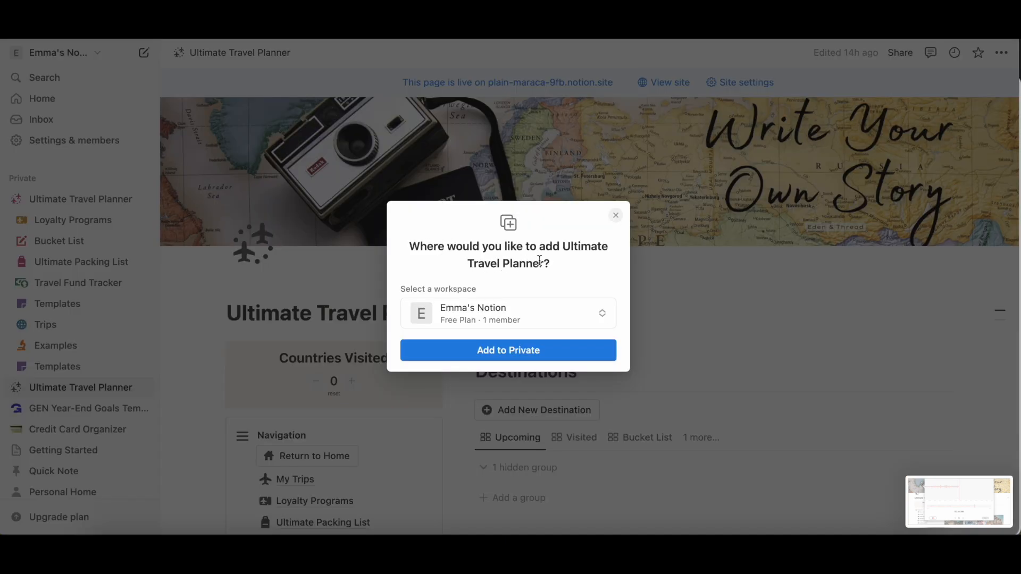
click(510, 356)
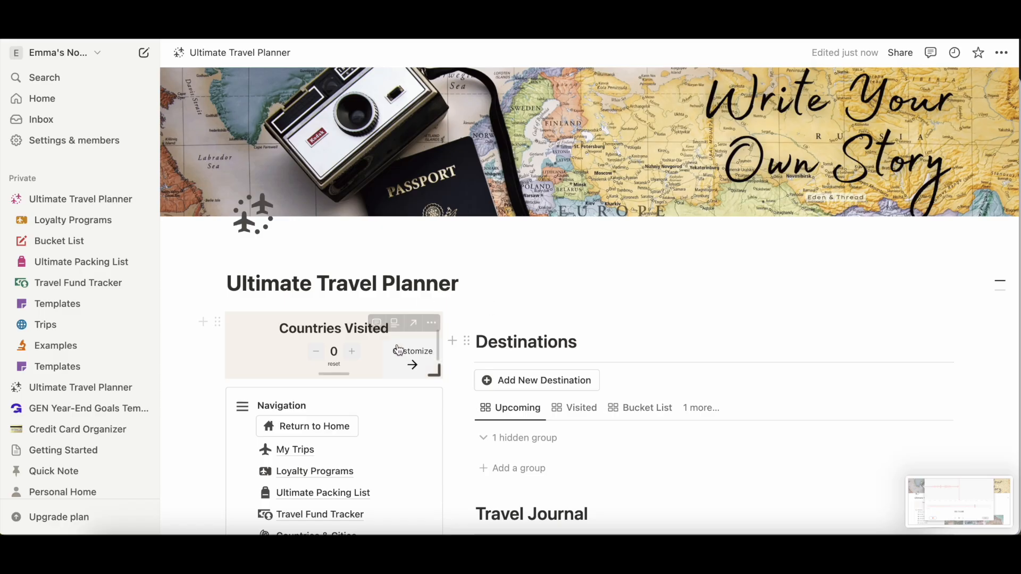
Step: Hide the sidebar of the duplicated Ultimate Travel Planner page and check the page's text size and width options
scroll(552, 290, down, 5)
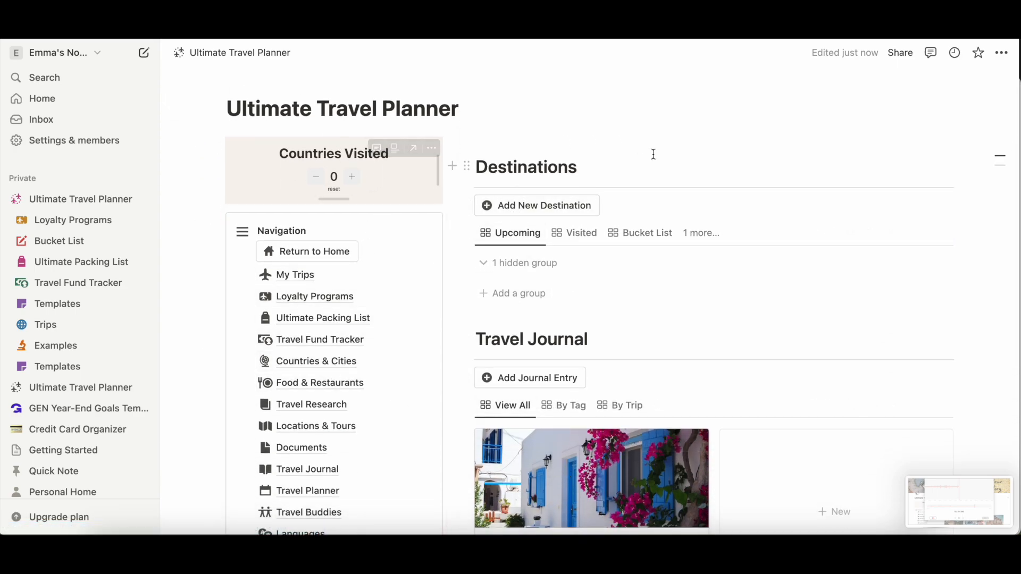
scroll(603, 176, up, 5)
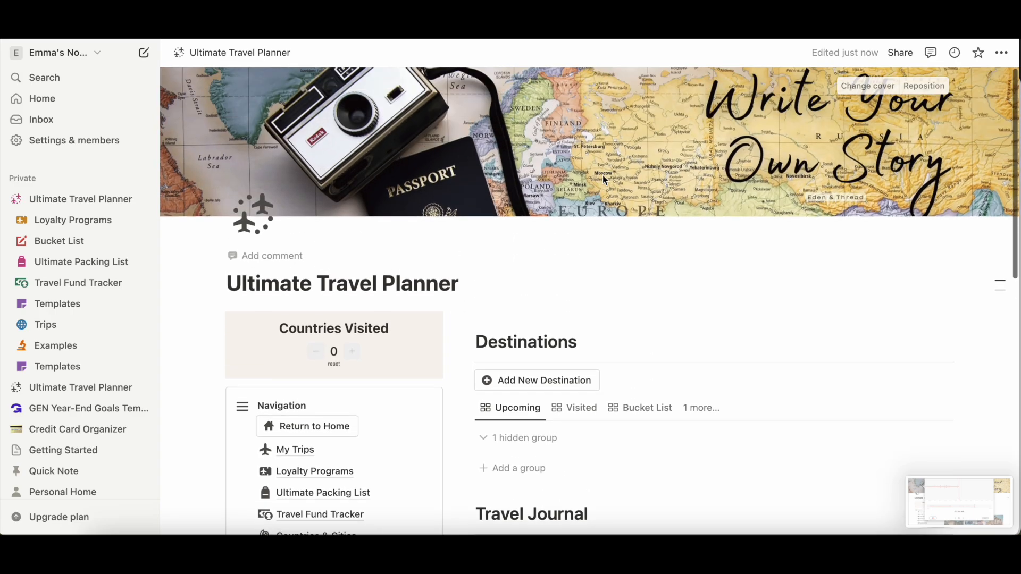
key(ctrl+backslash)
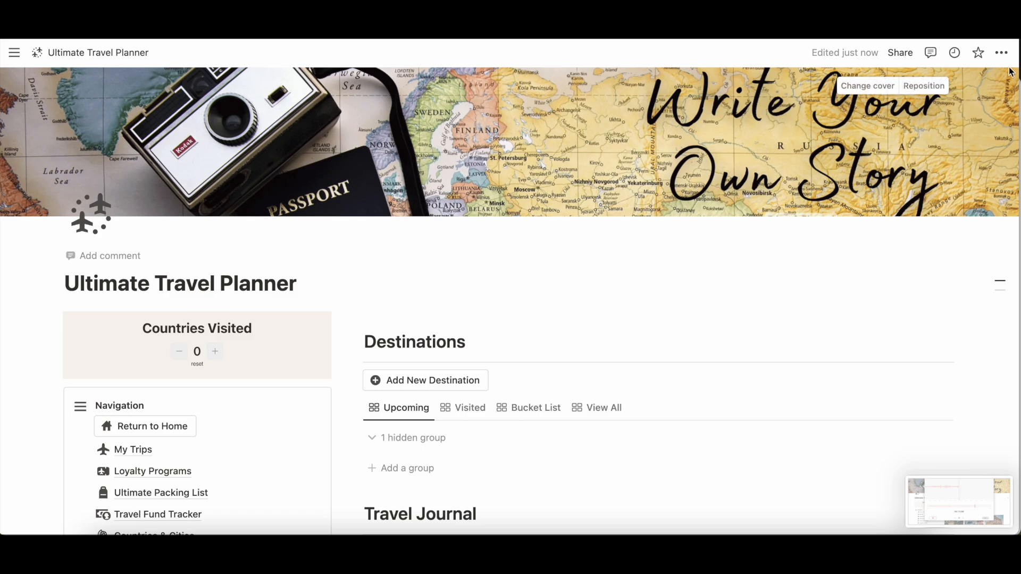
click(1002, 52)
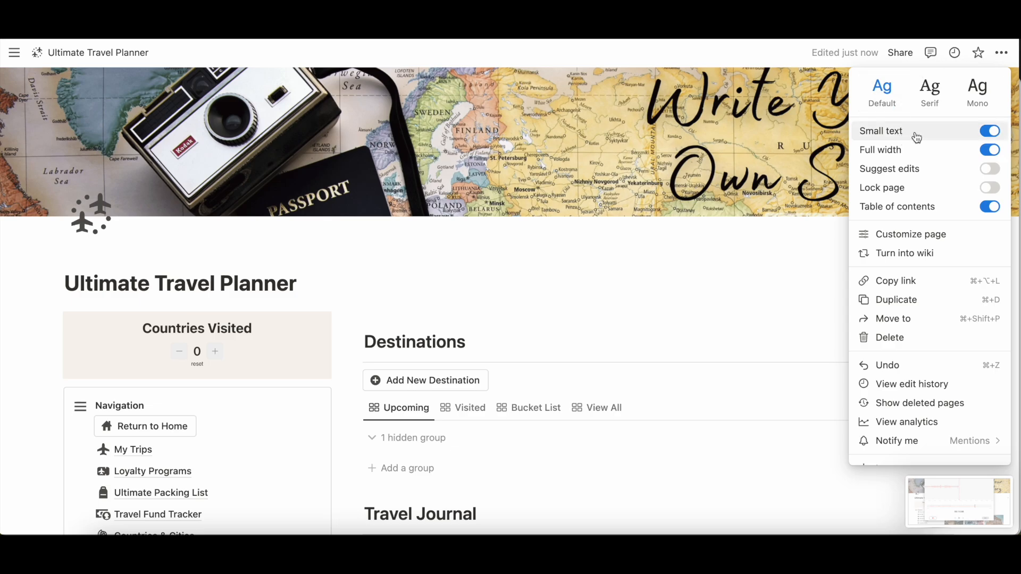
click(670, 275)
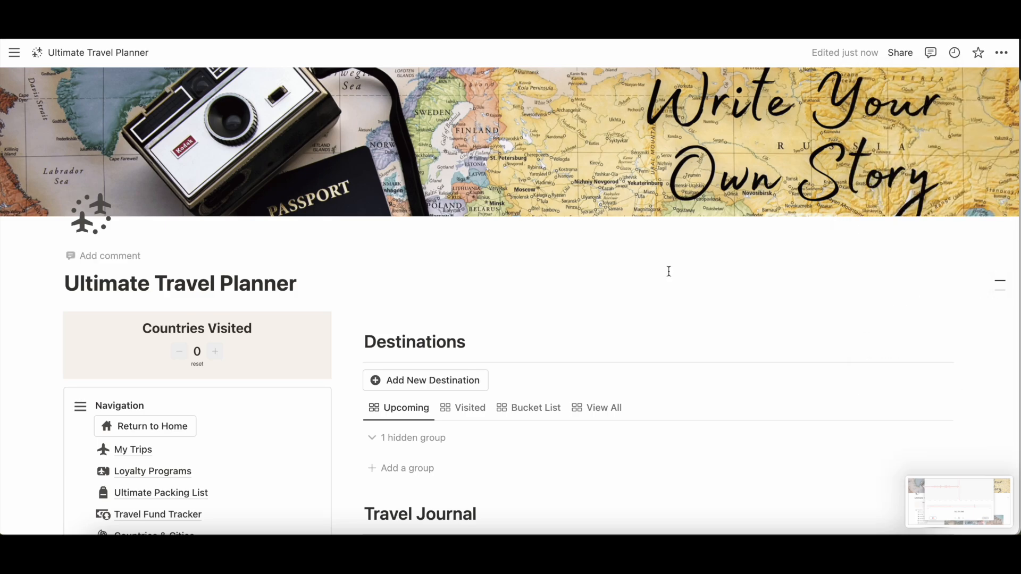
Step: Raise the Countries Visited counter to 2 and lower it back to 0
scroll(668, 271, down, 5)
scroll(648, 272, up, 3)
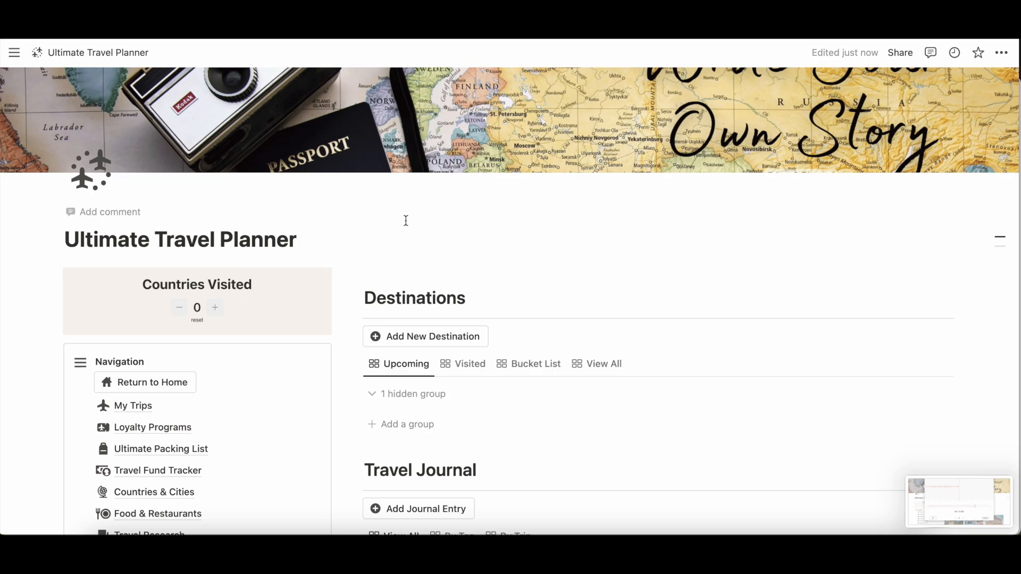
click(215, 308)
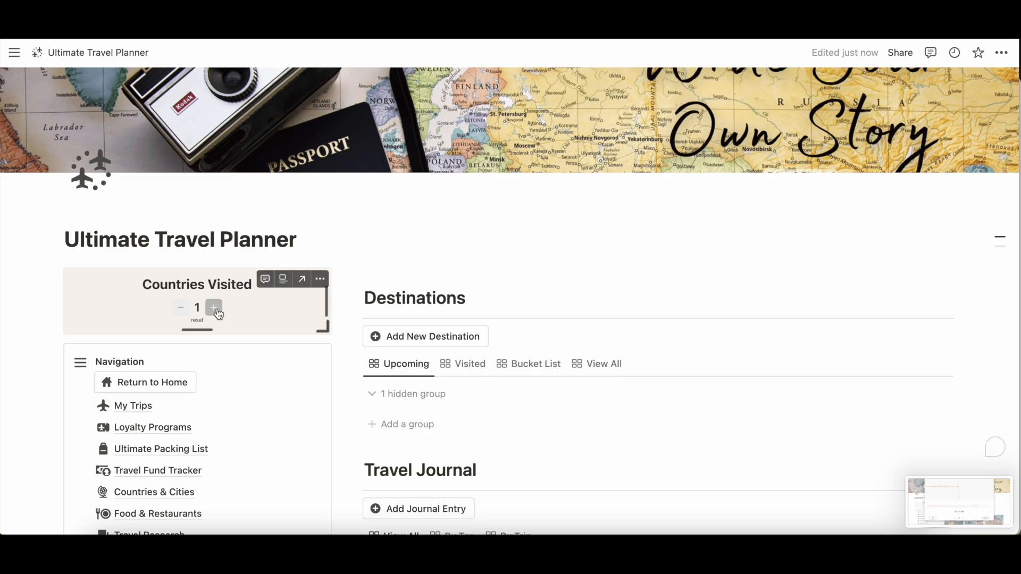
click(215, 308)
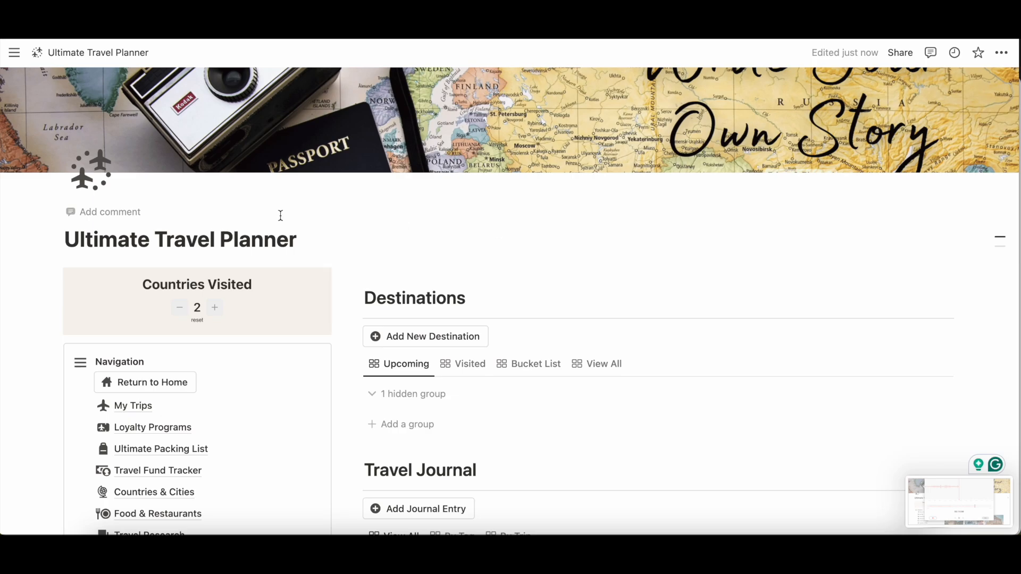
click(179, 308)
click(180, 308)
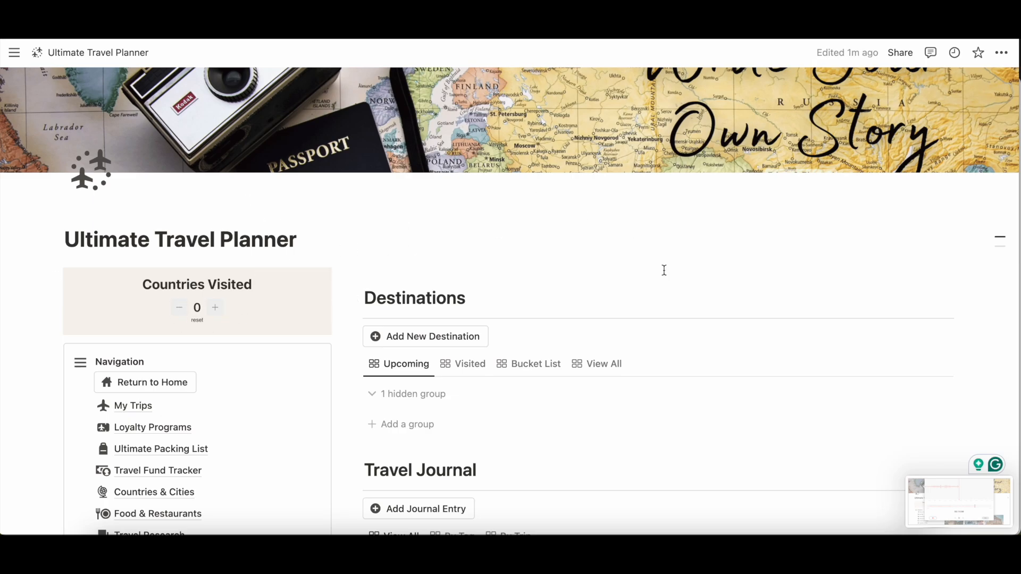
Step: Look through the Visited, Bucket List and View All views of the Destinations gallery and return to Upcoming
scroll(664, 270, down, 1)
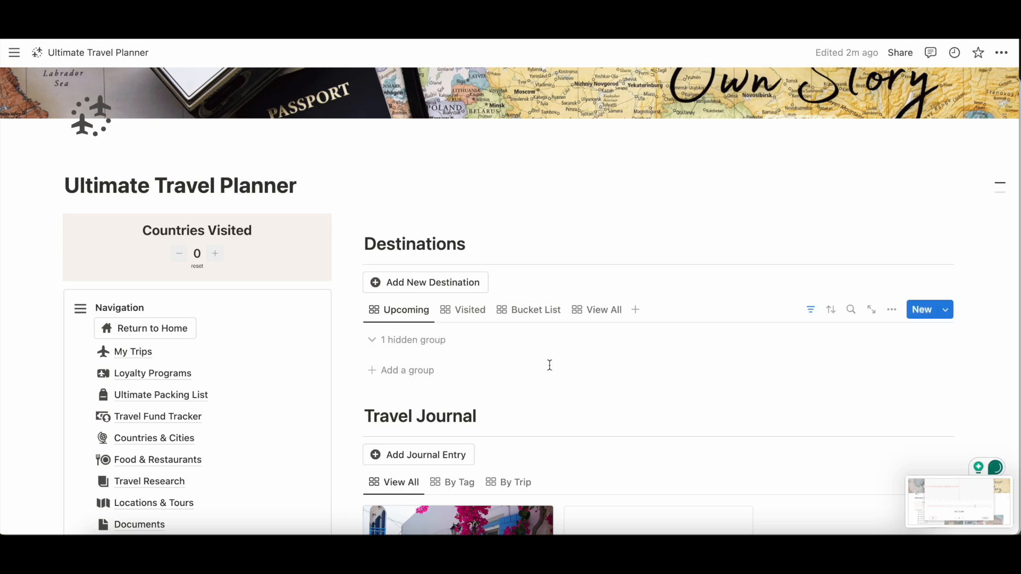
click(469, 318)
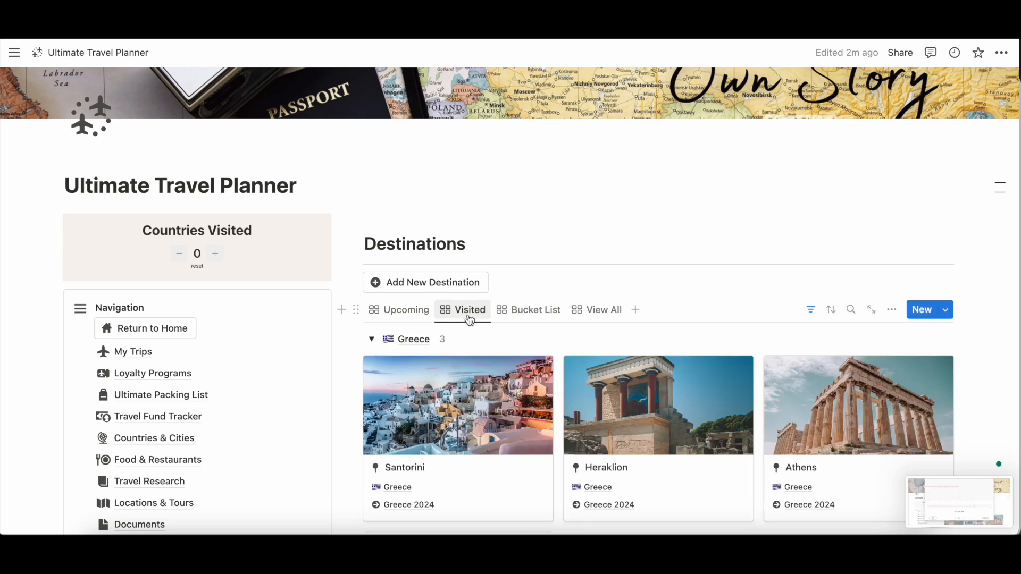
scroll(470, 318, down, 2)
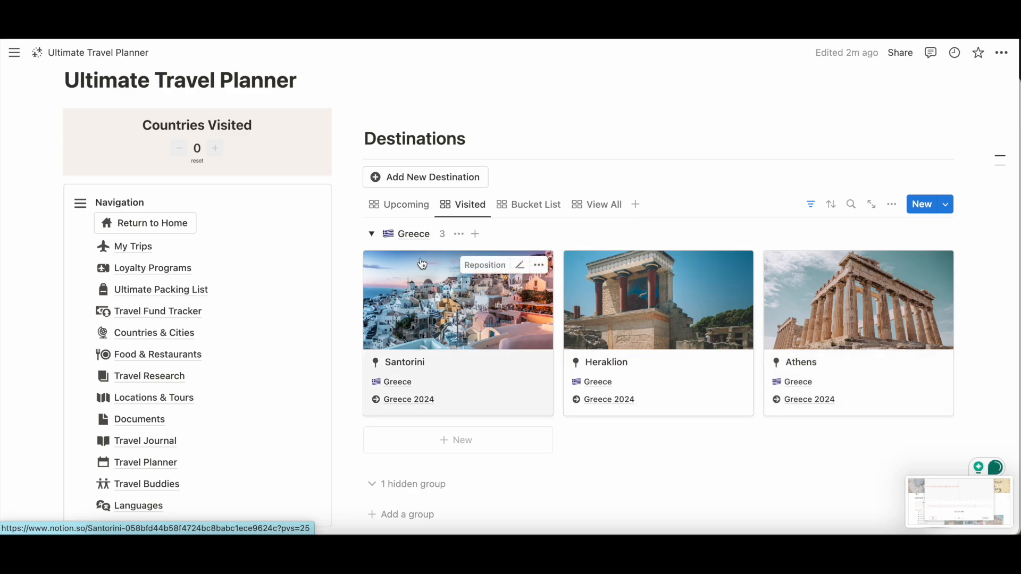
click(535, 213)
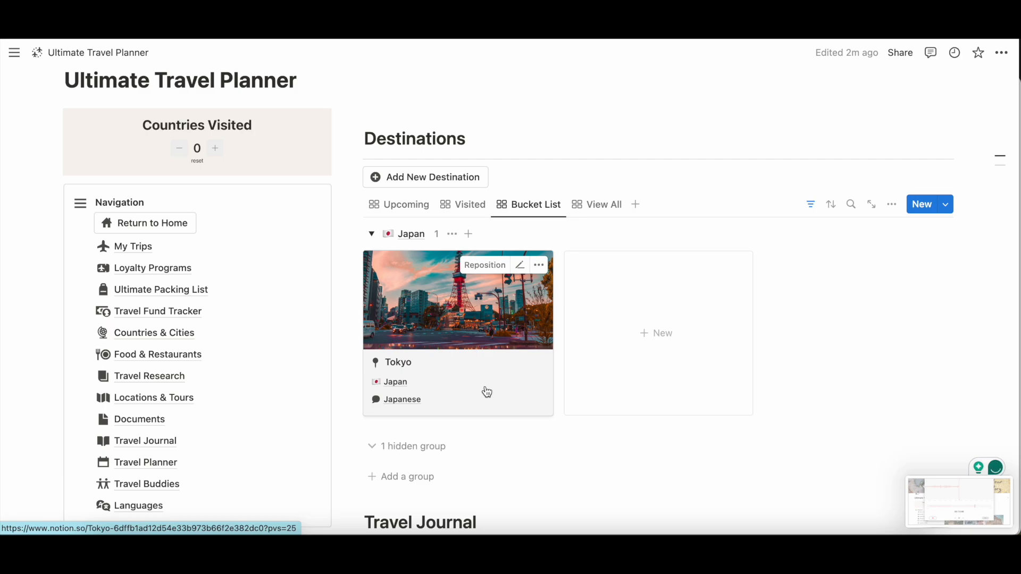
click(605, 206)
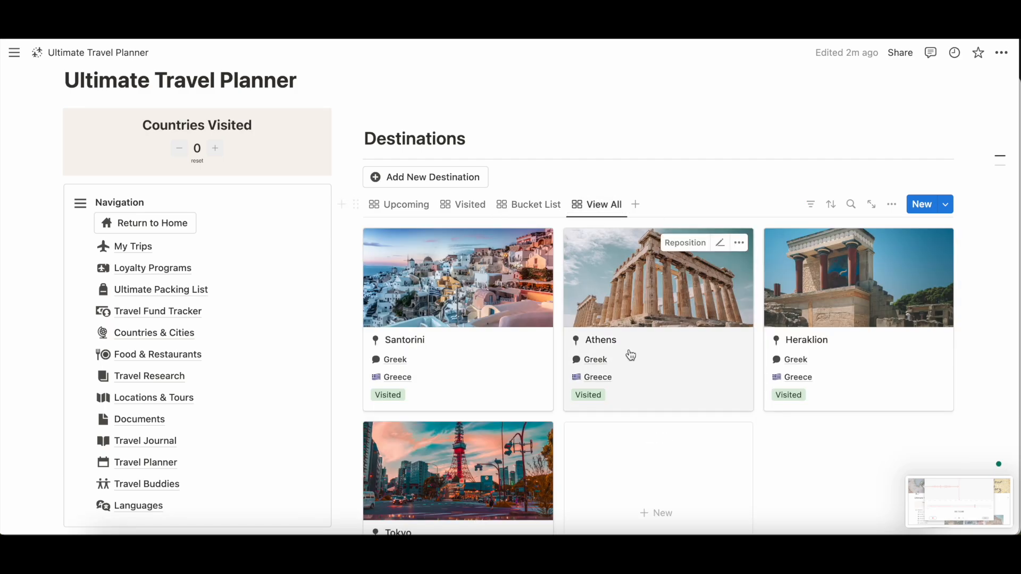
scroll(629, 358, down, 3)
scroll(631, 359, up, 3)
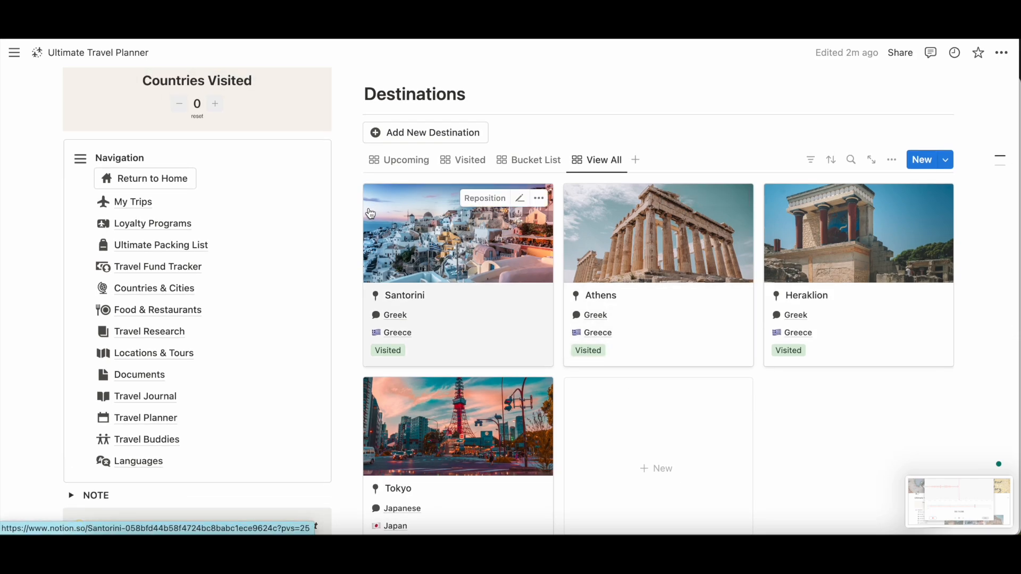
click(413, 160)
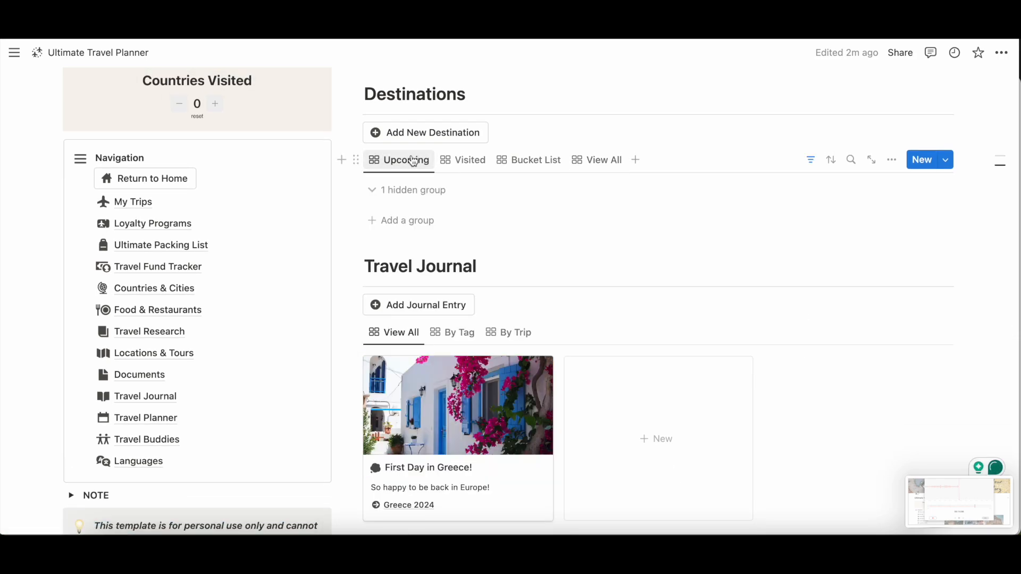
Step: Look at the Travel Journal entries grouped by tag and by trip, and return to the View All view
scroll(426, 218, down, 3)
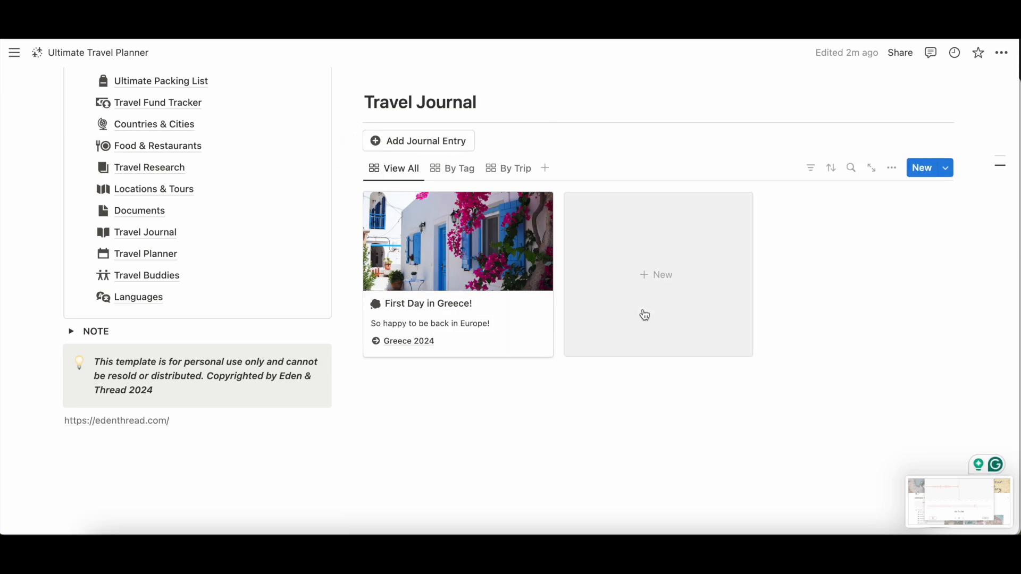
click(453, 181)
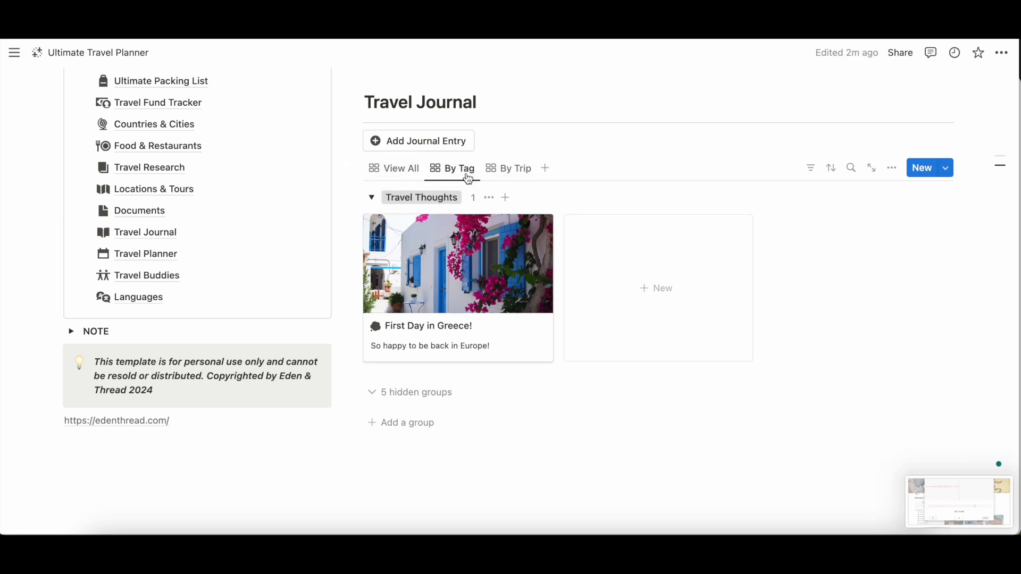
click(501, 168)
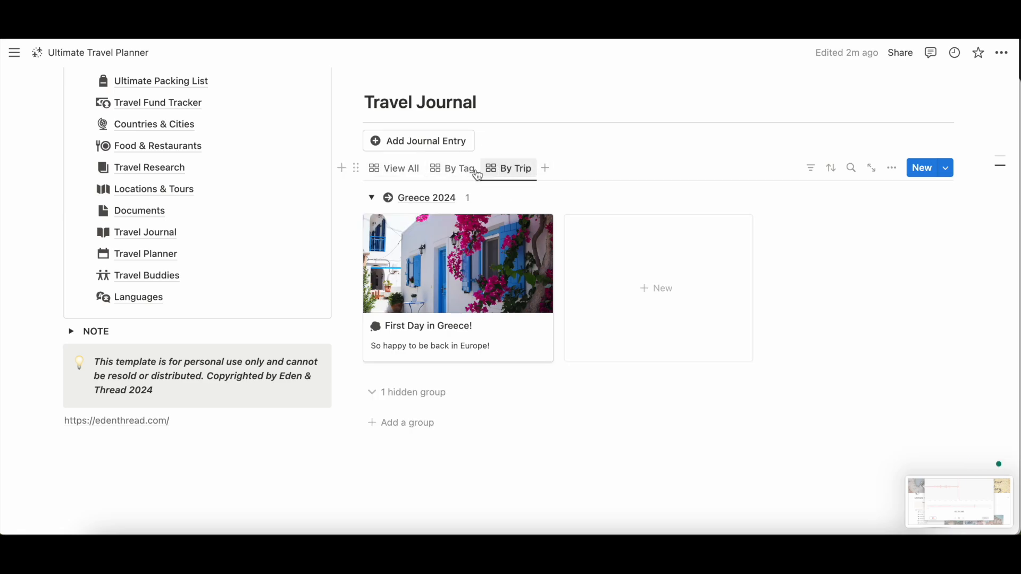
click(385, 169)
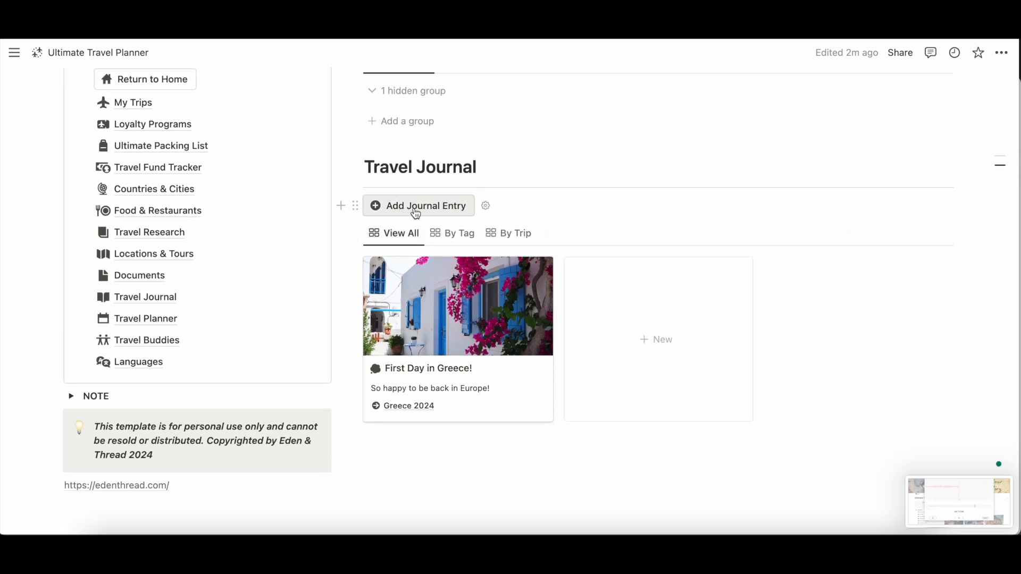
Step: Open the My Trips page and look at its Complete and View All views
scroll(416, 213, up, 6)
scroll(413, 211, down, 2)
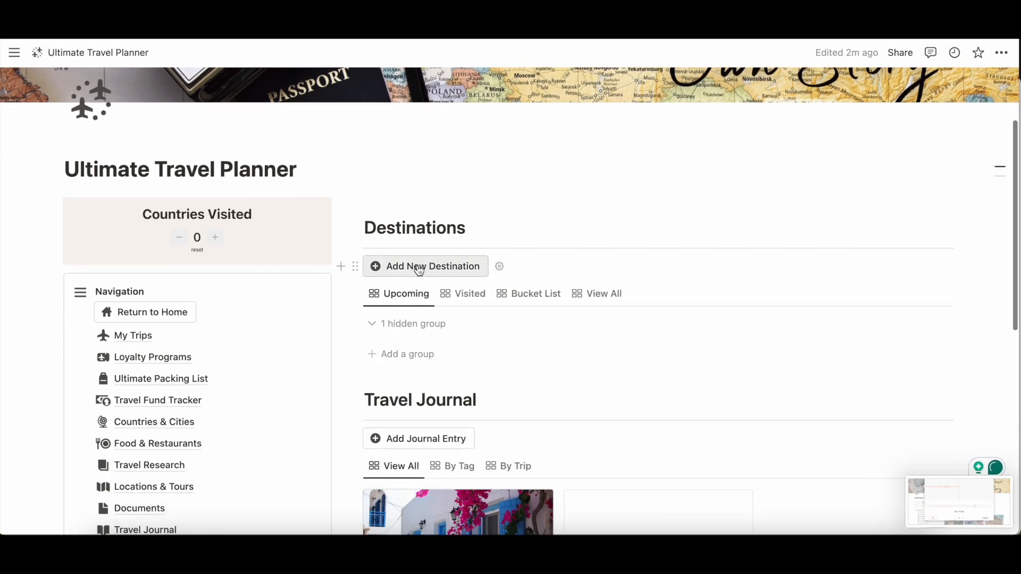
scroll(393, 175, down, 4)
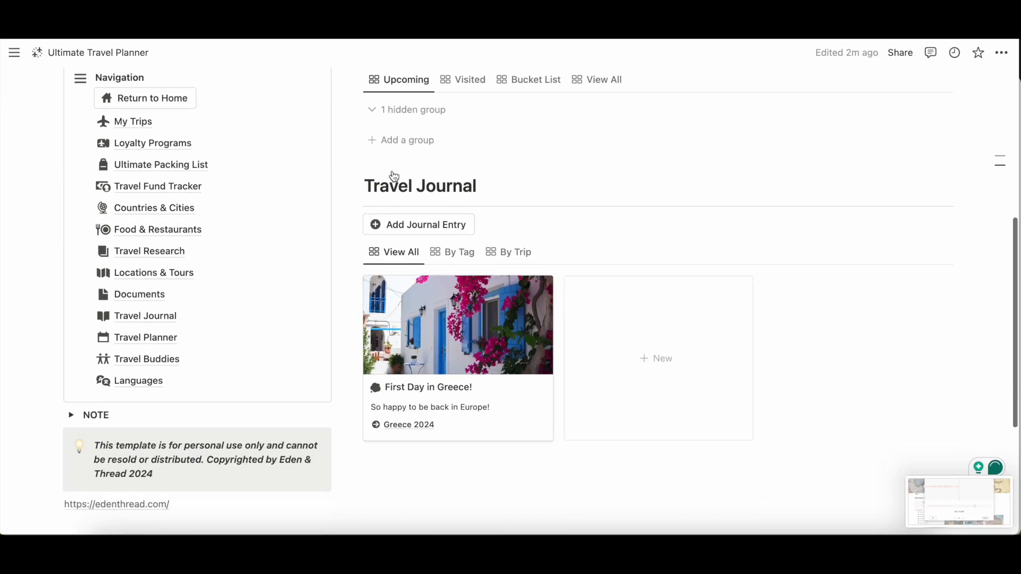
click(138, 122)
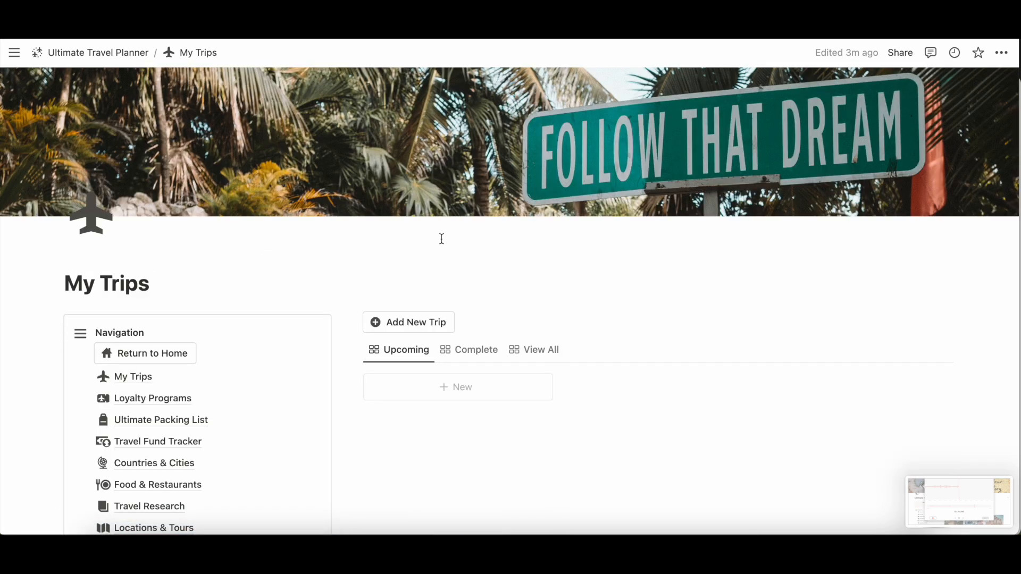
scroll(441, 238, down, 3)
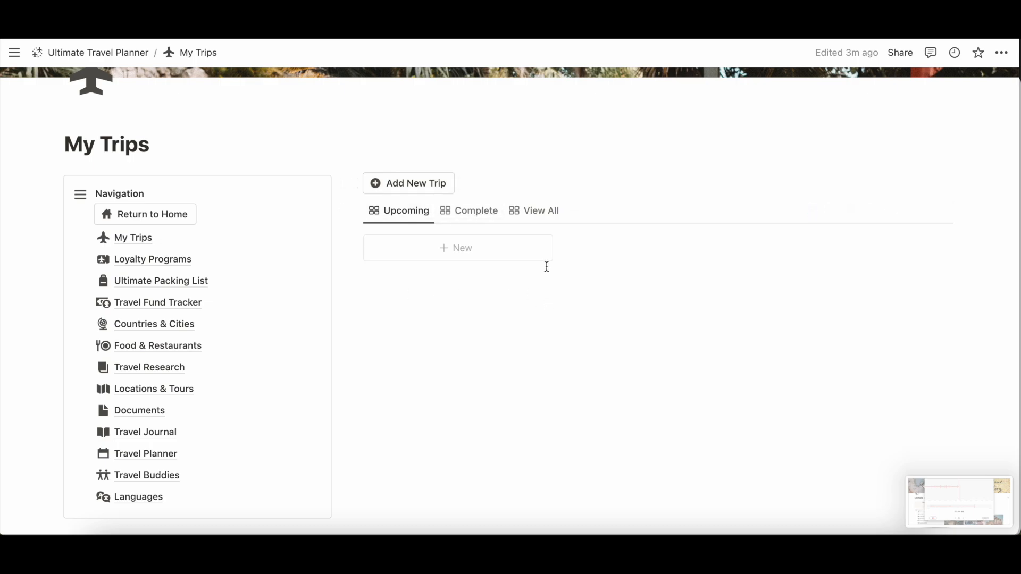
click(483, 215)
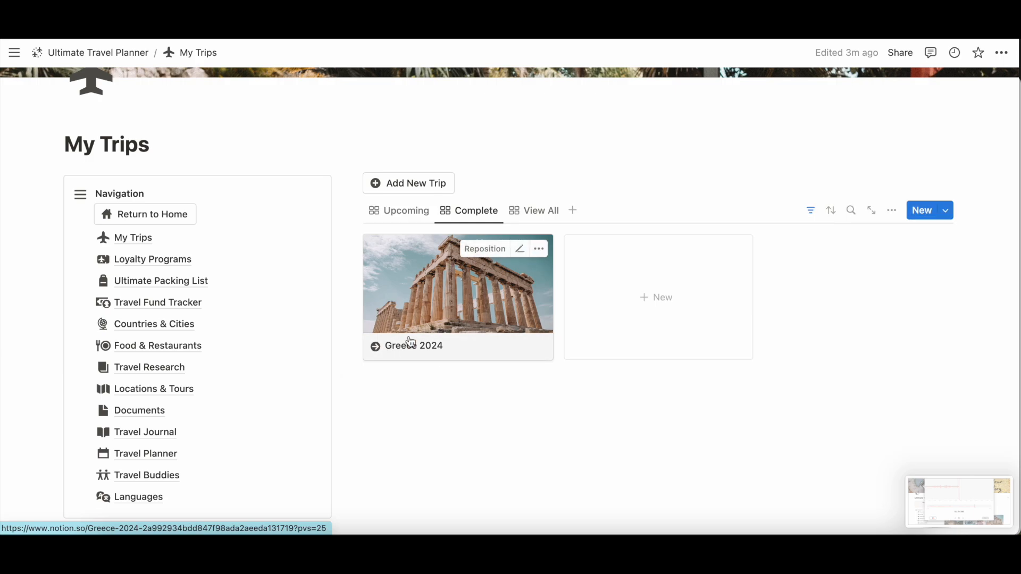
click(545, 217)
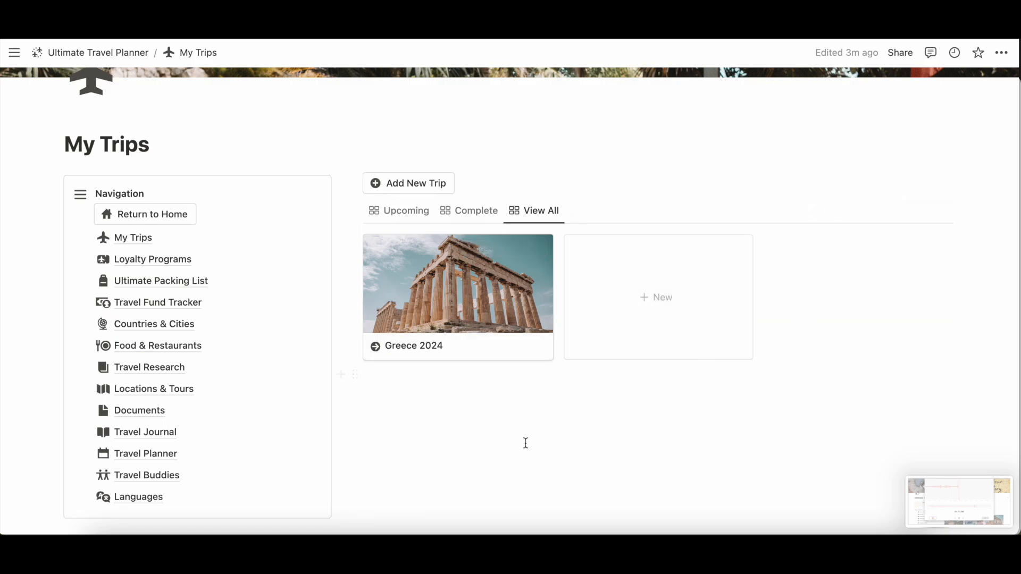
Step: Open the Loyalty Programs page and look through its airline, cruise line and hotel views, ending on View All
click(157, 261)
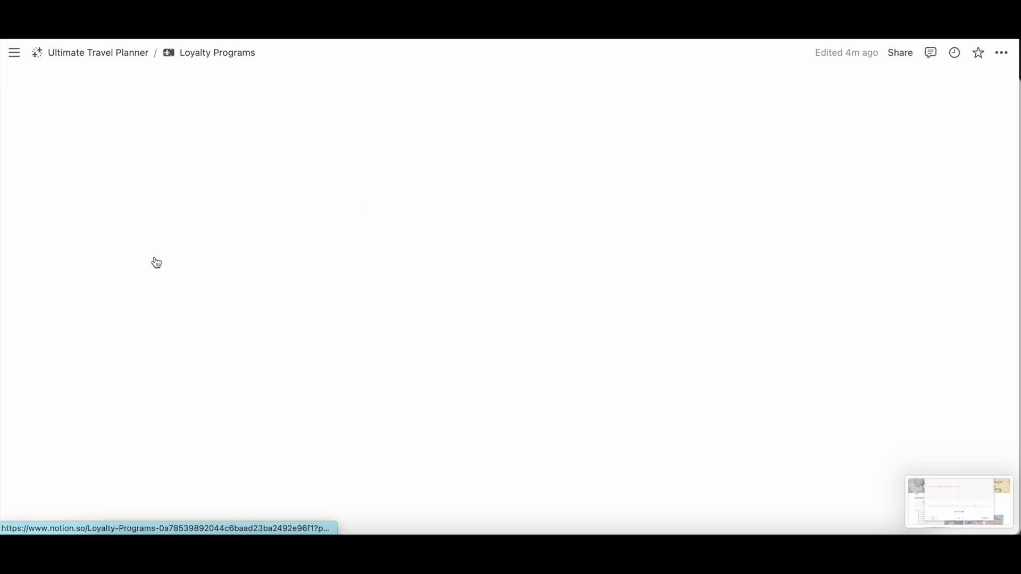
scroll(478, 412, down, 3)
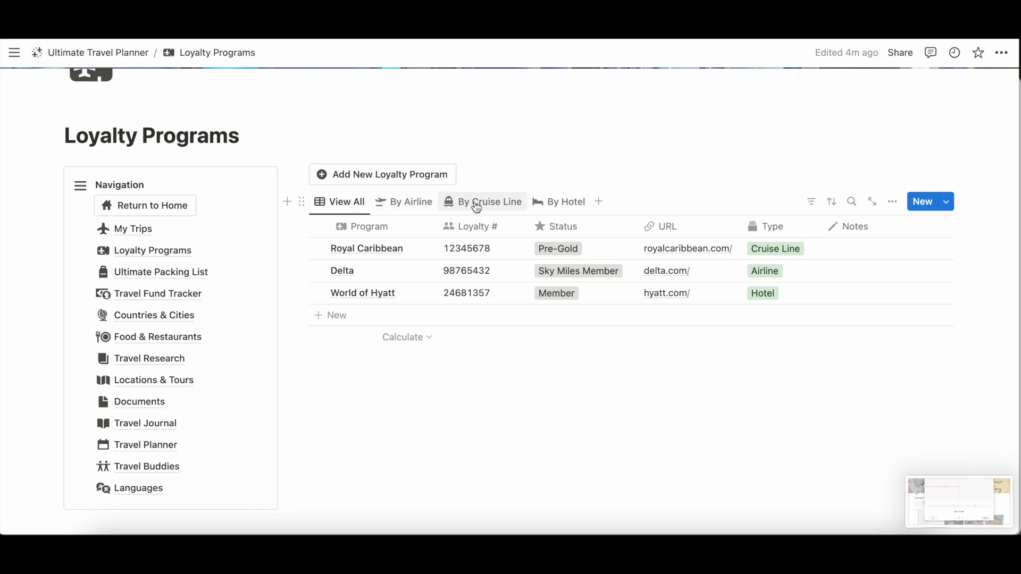
click(414, 203)
click(484, 203)
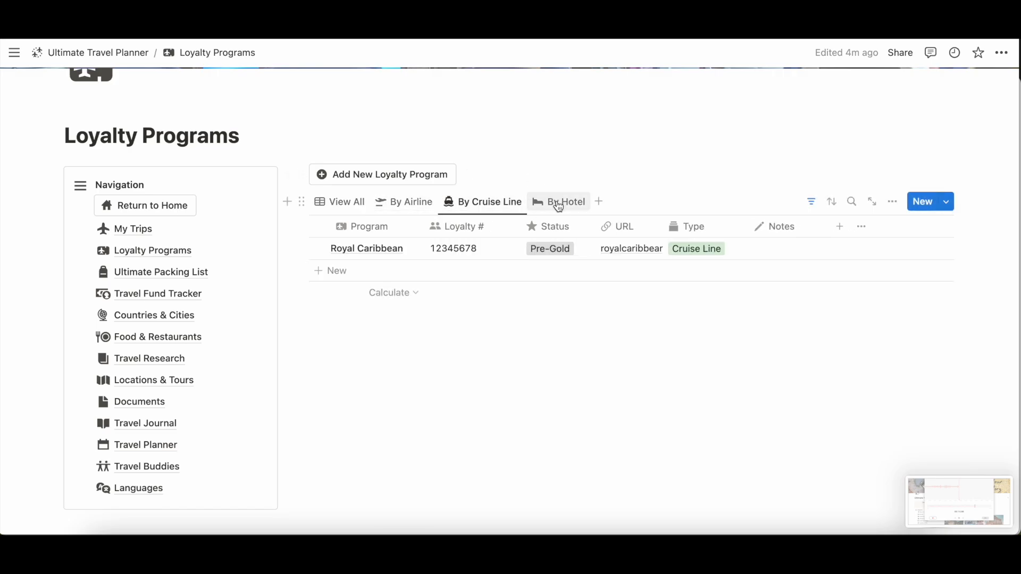
click(560, 202)
click(345, 204)
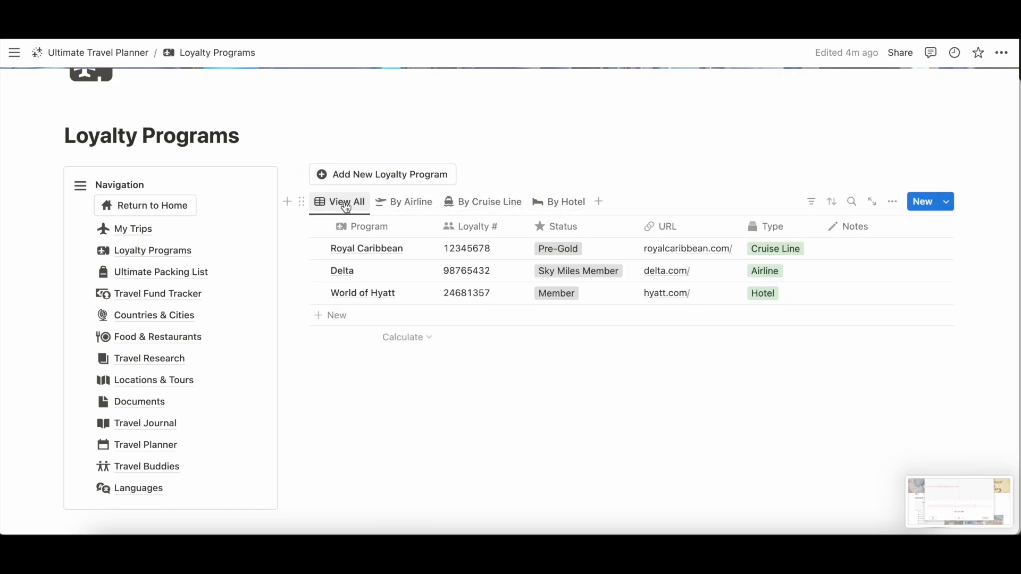
Step: Add a new blank loyalty program entry and look at its Type options
click(355, 174)
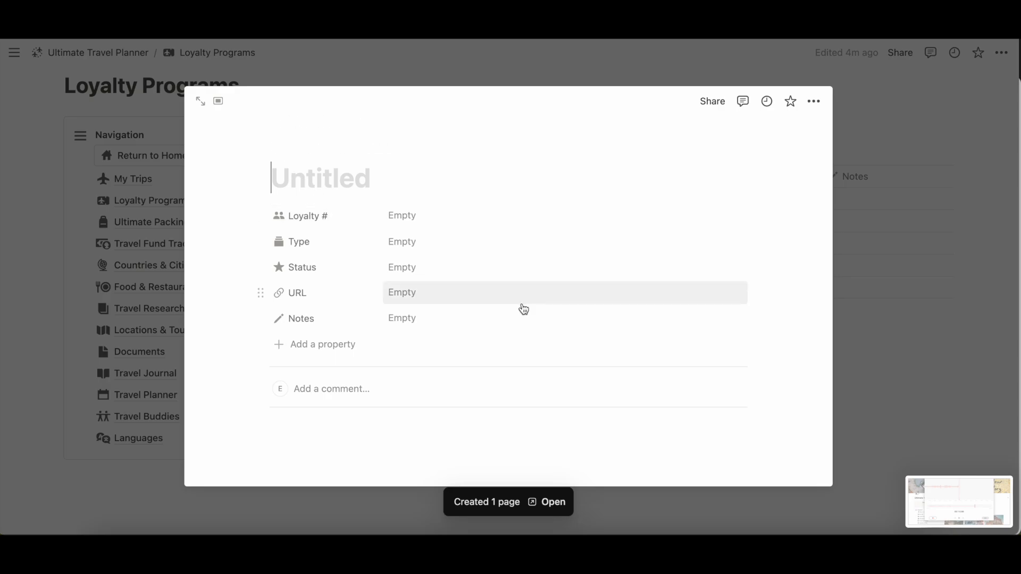
scroll(523, 309, down, 1)
scroll(524, 309, up, 1)
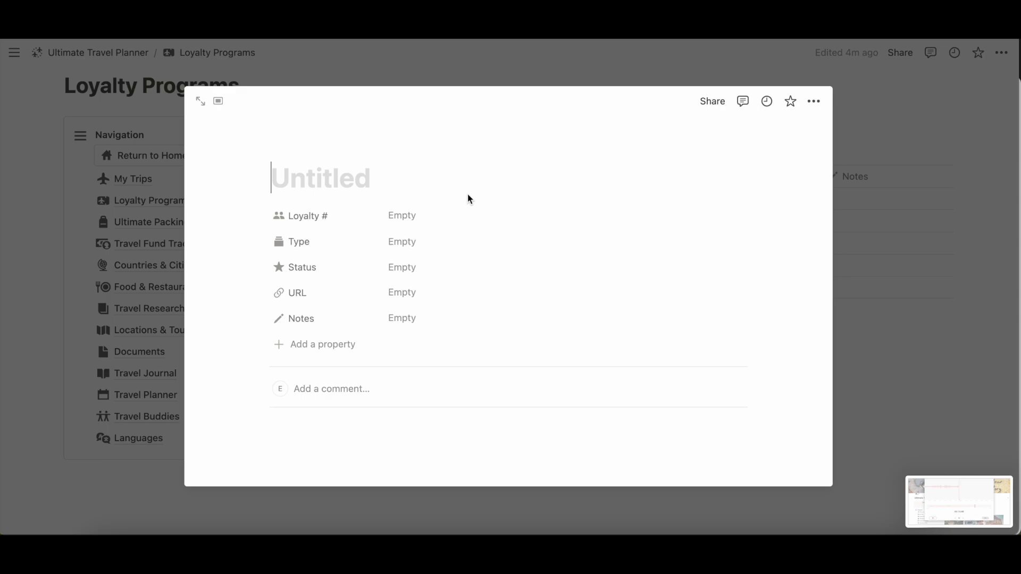
click(415, 243)
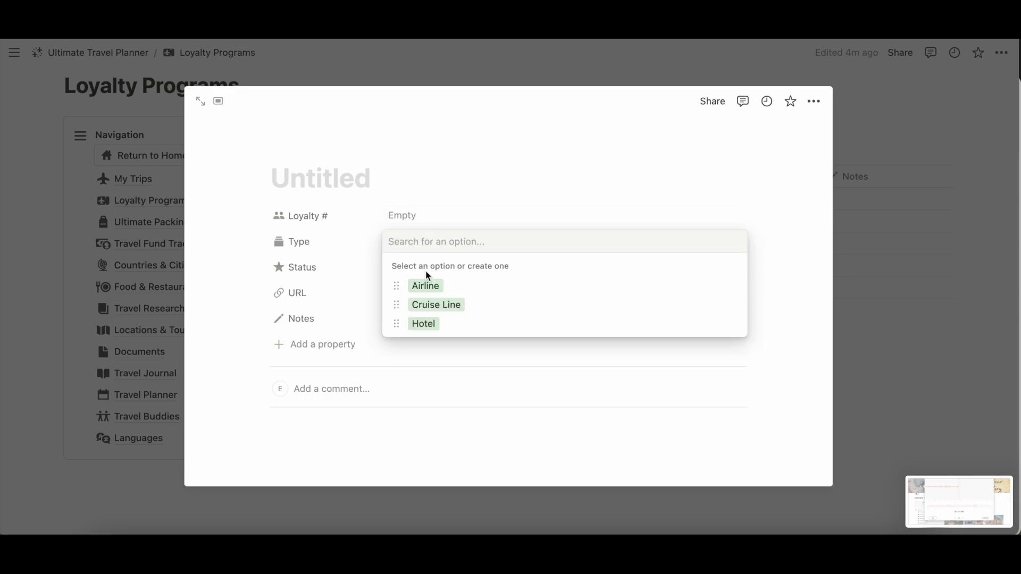
click(216, 251)
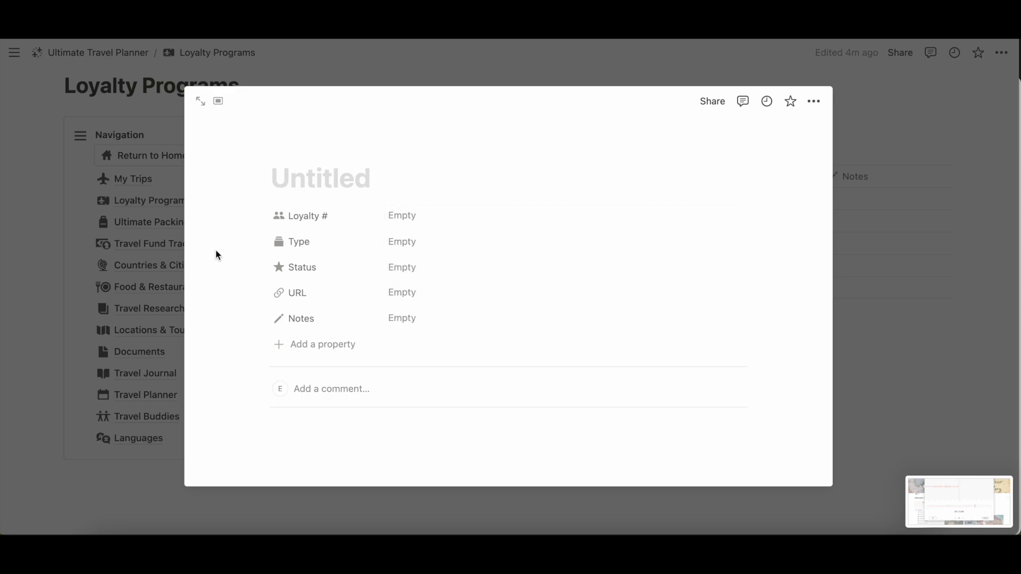
Step: Look at the Status options of the new loyalty program and the edit settings of the Pre-Gold option
click(401, 273)
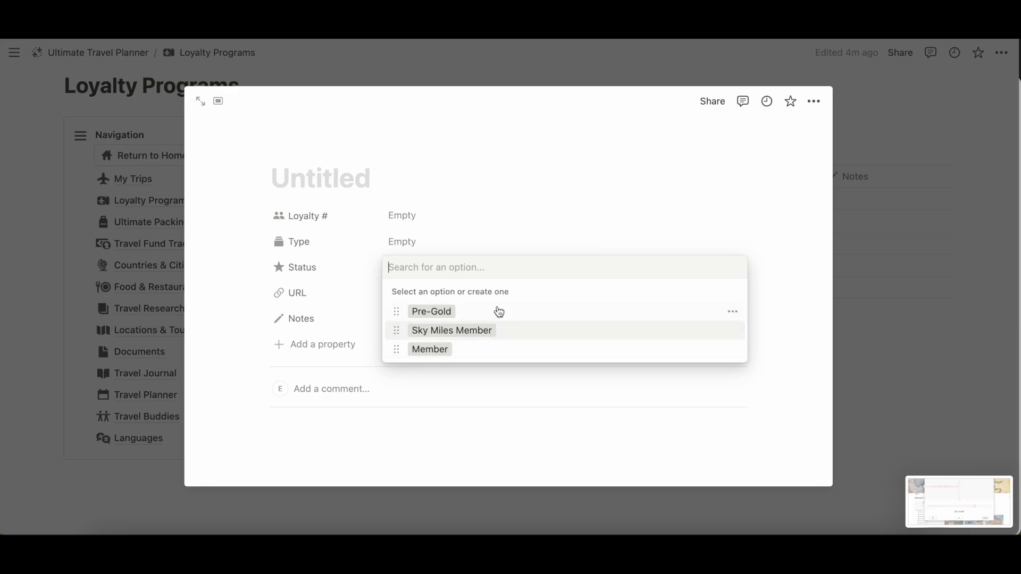
click(738, 318)
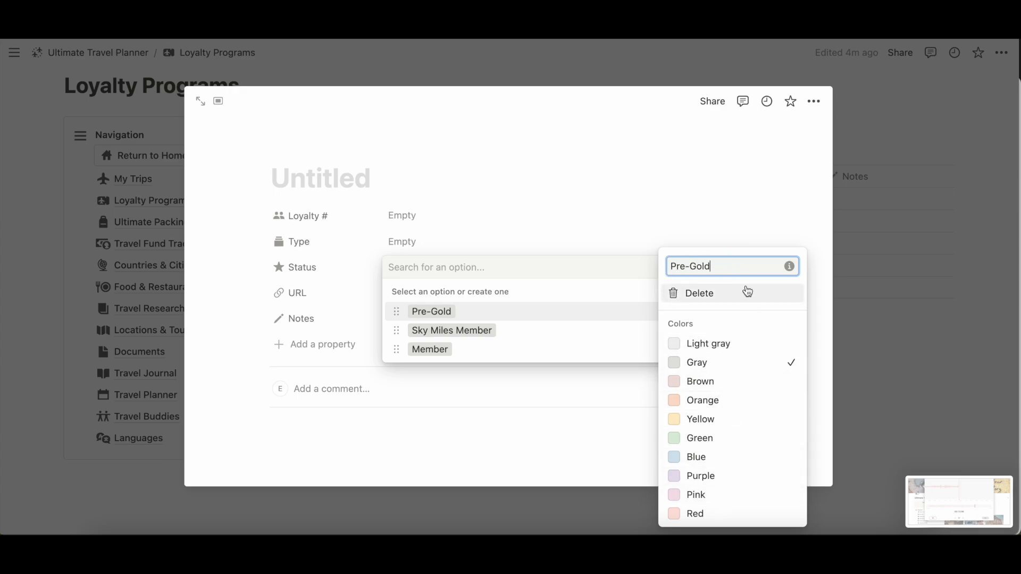
click(244, 250)
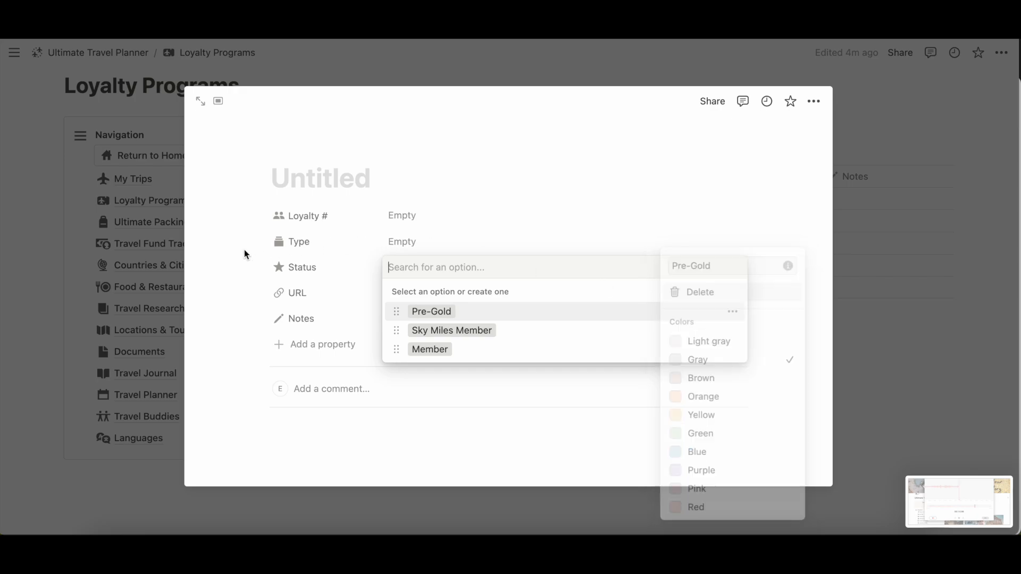
click(244, 250)
Step: Look at the URL and Notes fields of the new loyalty program entry and close it
click(399, 292)
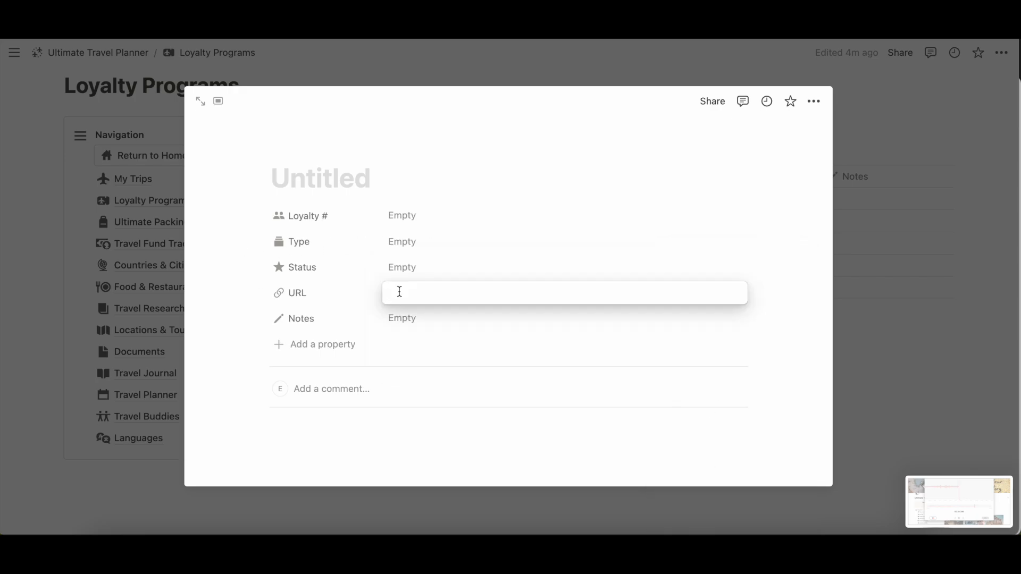
click(426, 321)
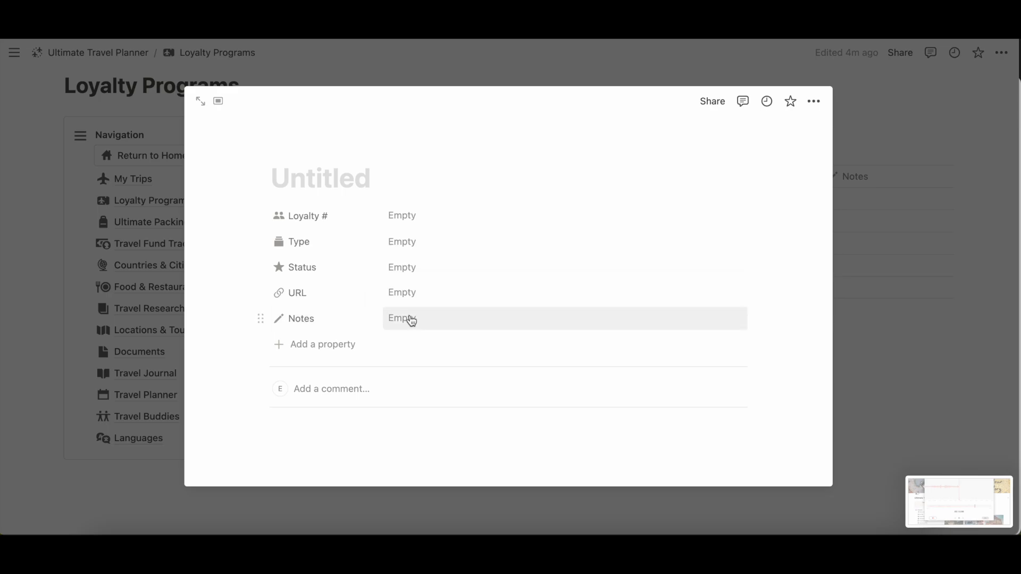
click(882, 114)
Step: Open the Ultimate Packing List page and look through its items by category, from Accessories to Work
click(188, 233)
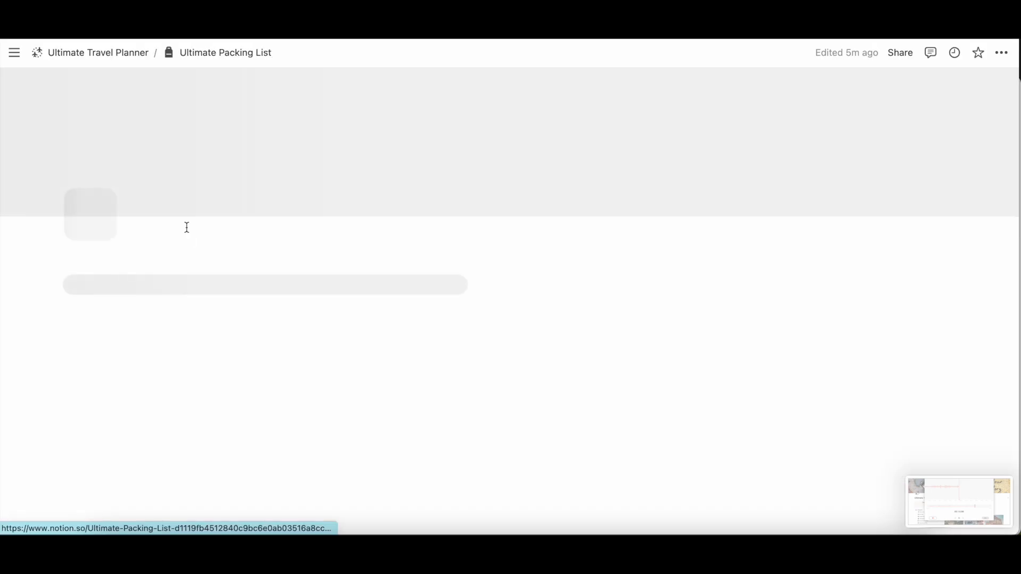
scroll(643, 315, down, 3)
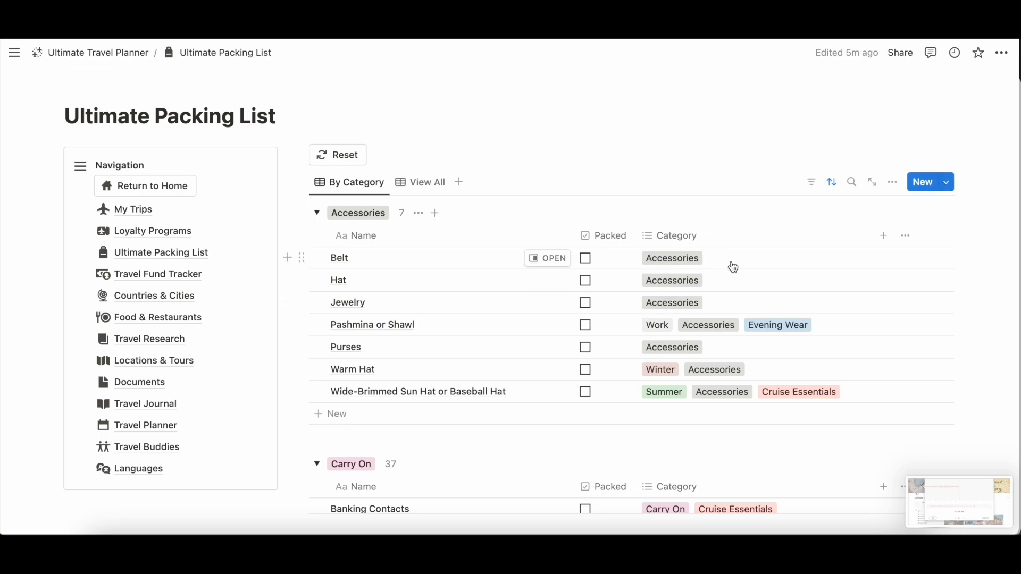
scroll(733, 267, down, 1)
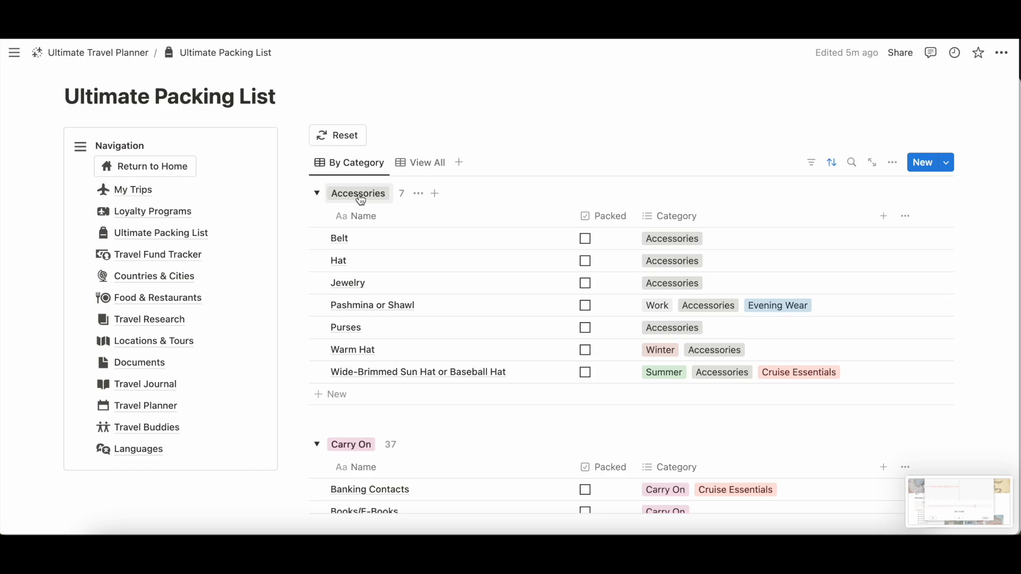
scroll(442, 337, down, 15)
scroll(452, 271, up, 5)
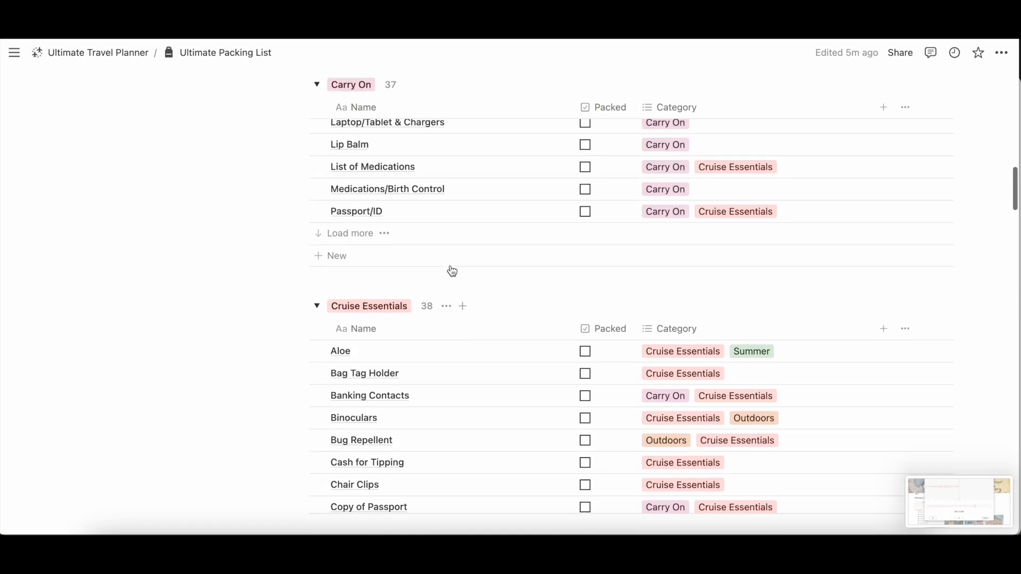
scroll(453, 272, down, 20)
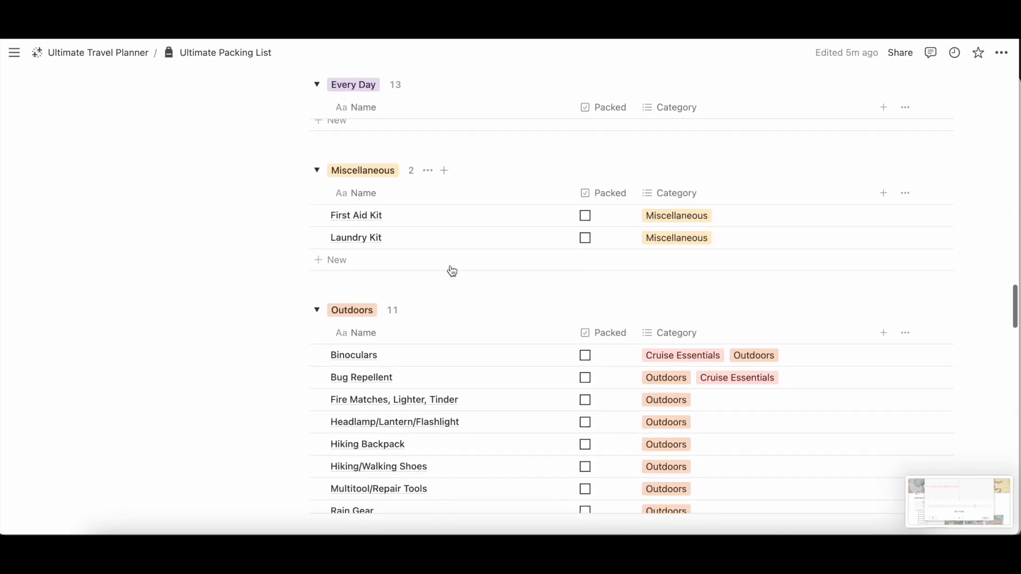
scroll(452, 271, down, 15)
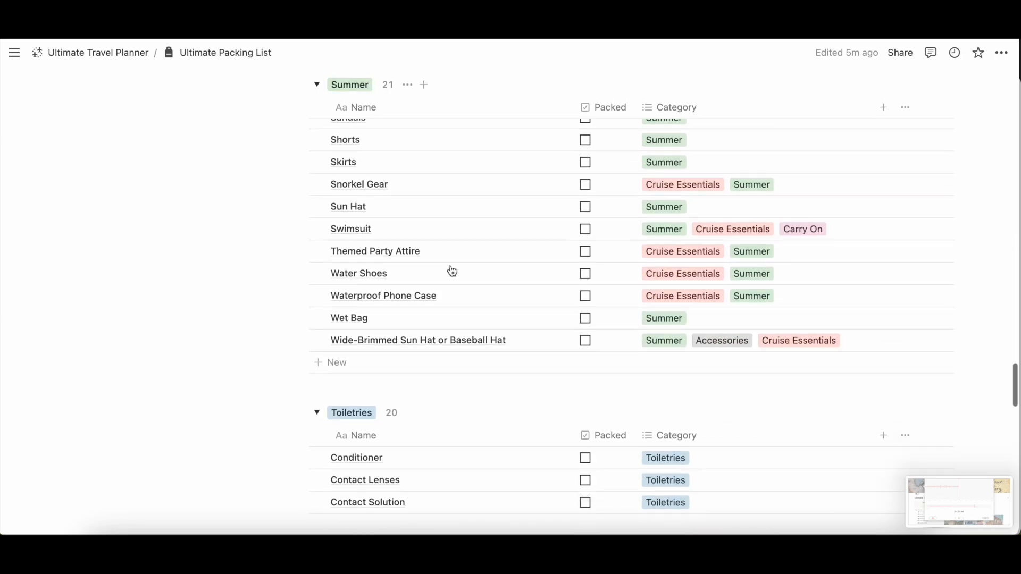
scroll(452, 272, down, 20)
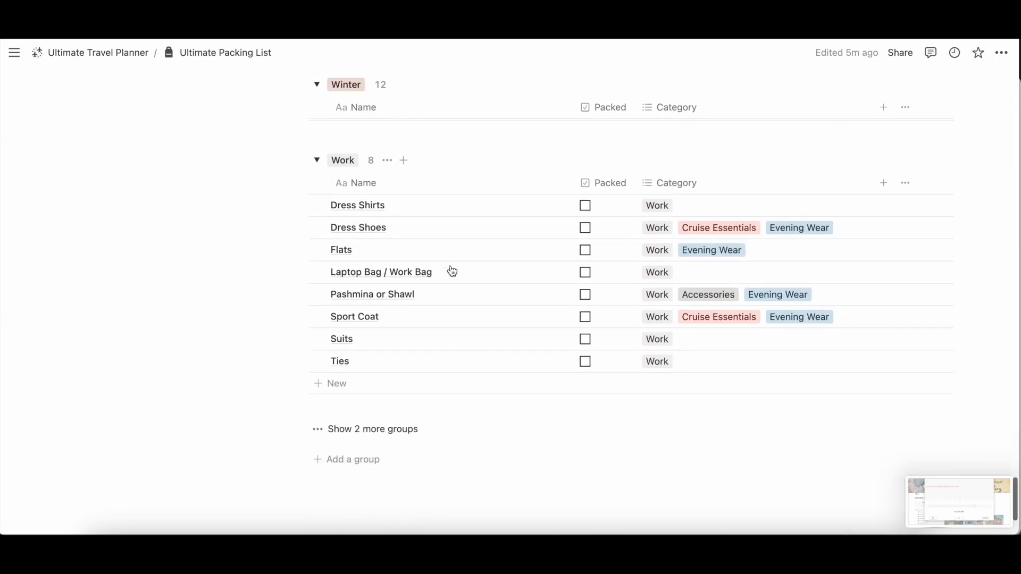
Step: Show the remaining category groups of the packing list and look through Evening Wear and the hidden group
scroll(452, 272, down, 3)
click(361, 298)
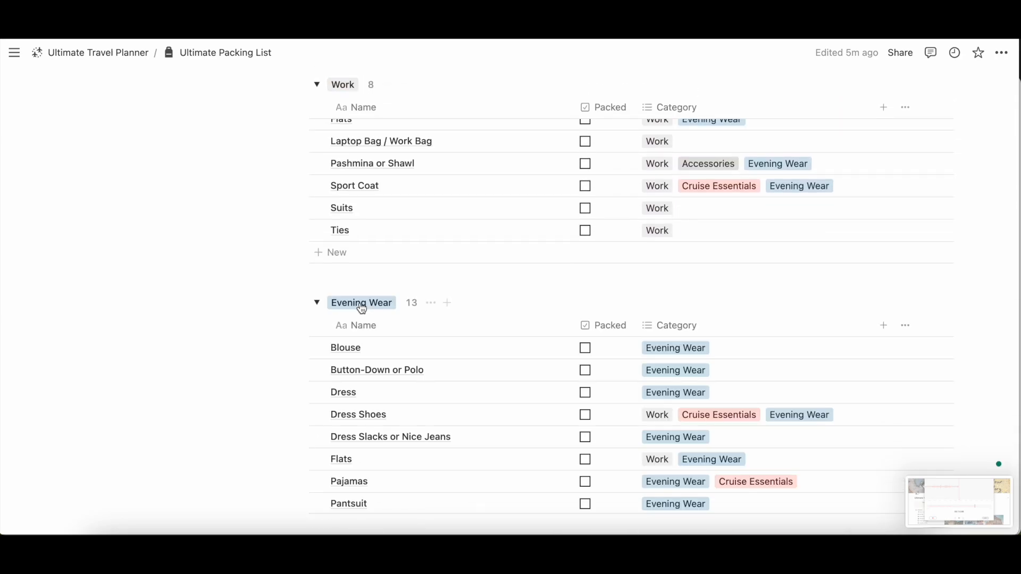
scroll(362, 309, down, 9)
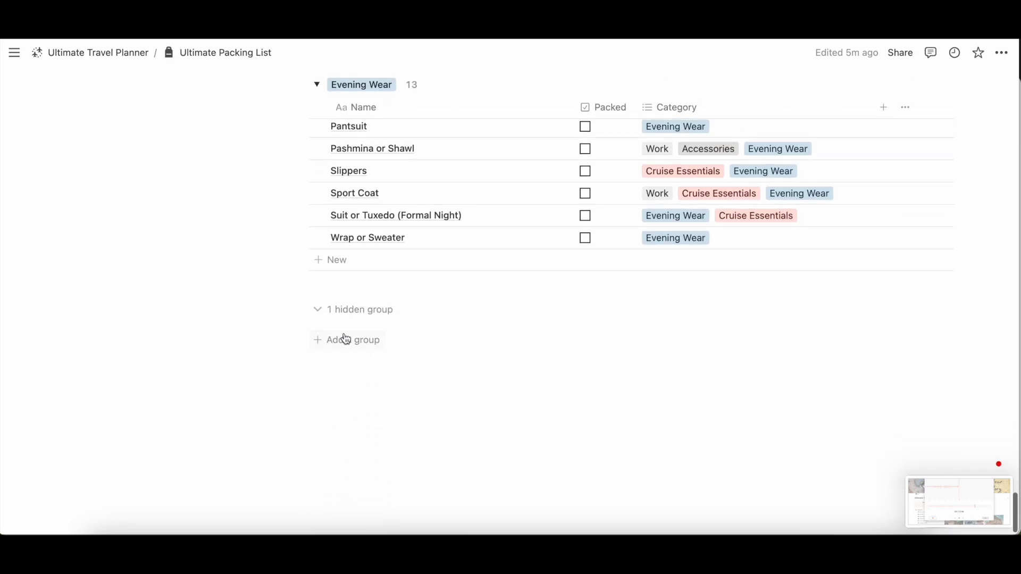
click(358, 316)
click(358, 316)
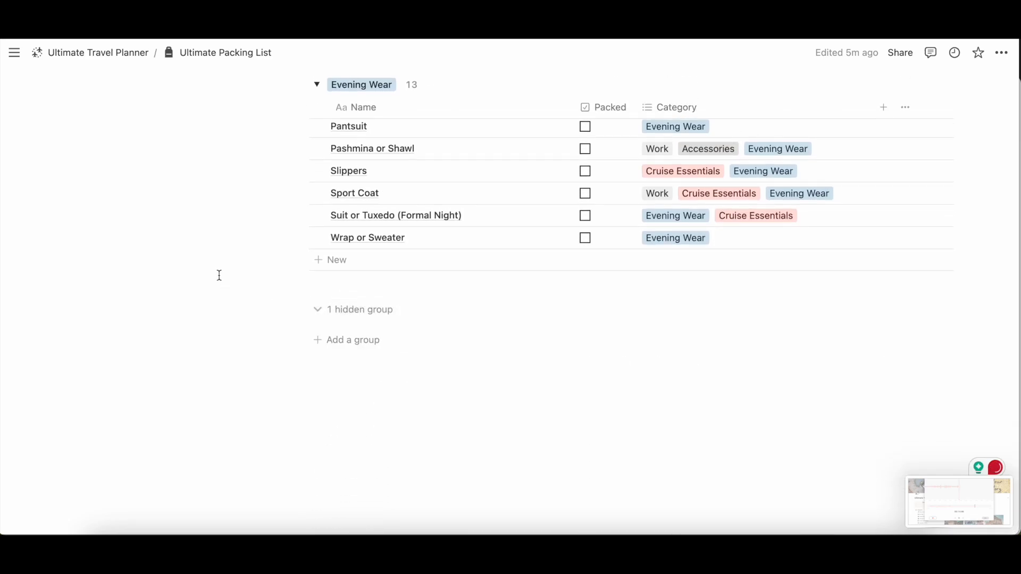
Step: Load the remaining Cruise Essentials items of the packing list and look through them
scroll(219, 275, up, 15)
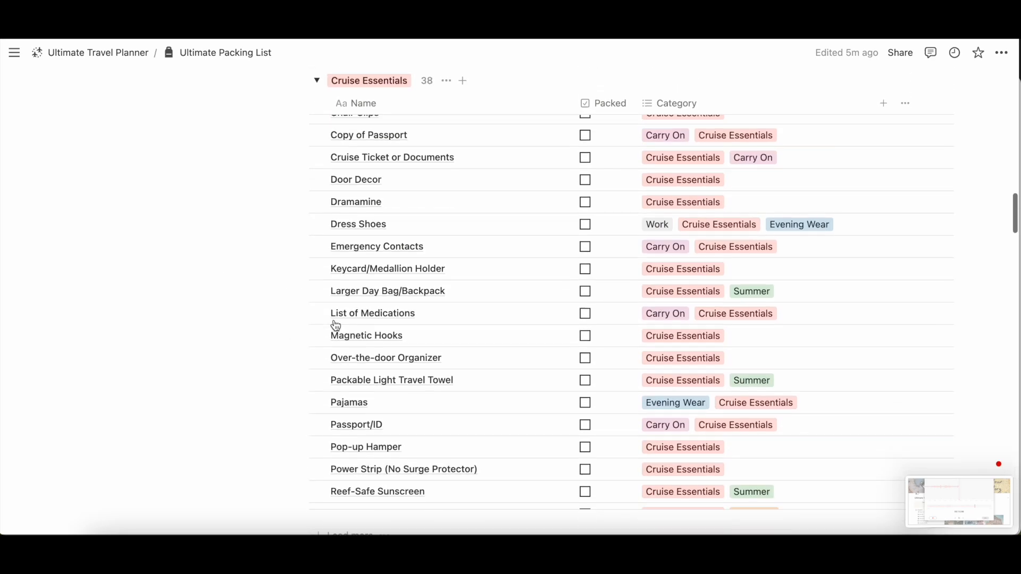
scroll(336, 326, down, 4)
scroll(336, 326, down, 1)
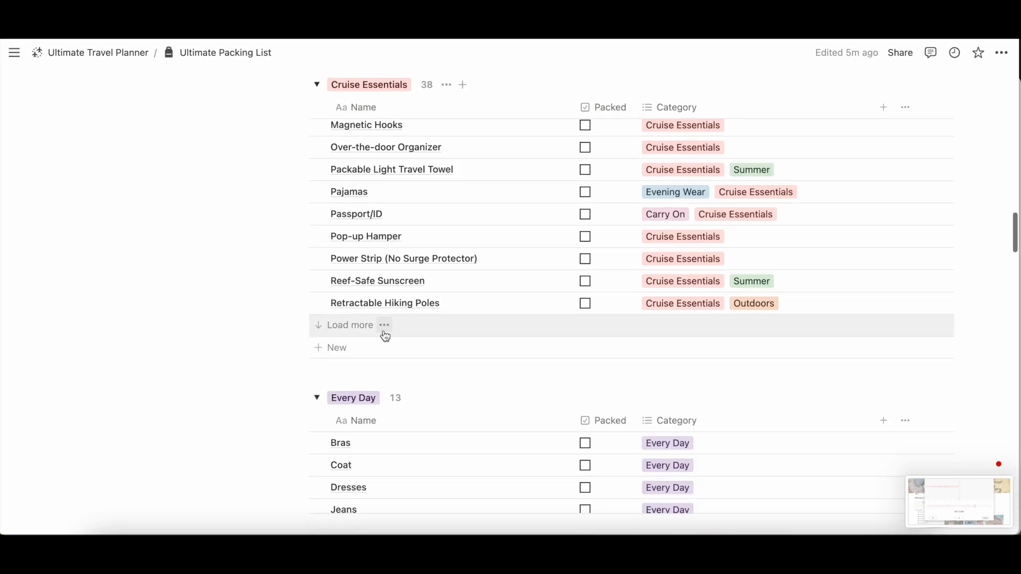
click(355, 326)
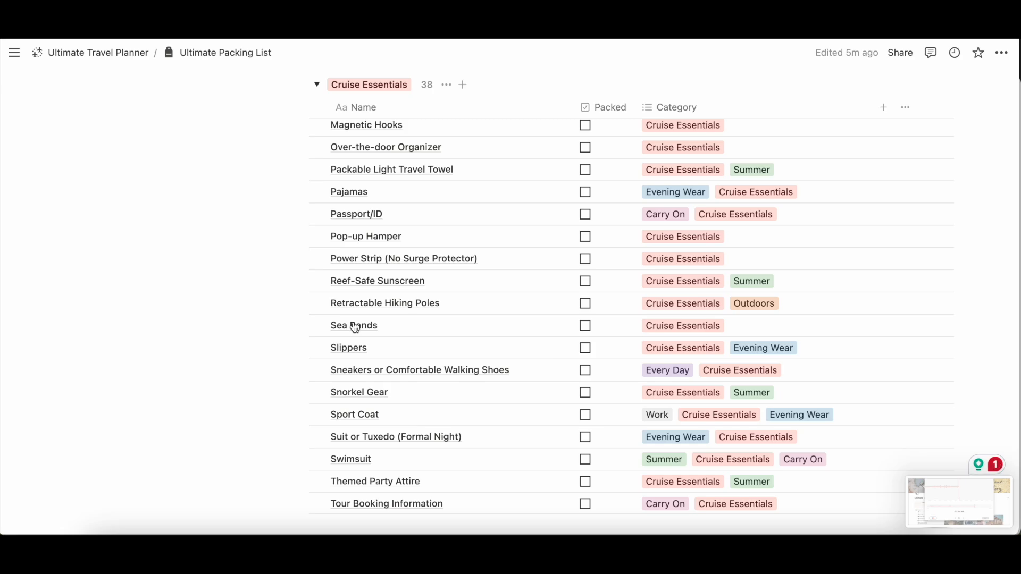
scroll(355, 326, down, 1)
scroll(356, 327, down, 5)
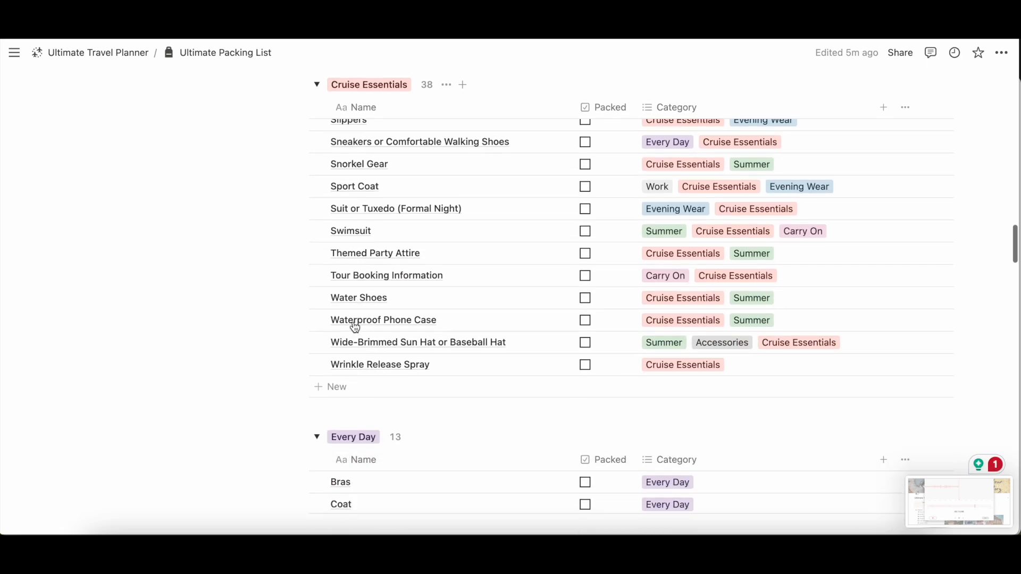
Step: Load the remaining Carry On items of the packing list and look through them
scroll(608, 337, up, 2)
scroll(607, 338, up, 10)
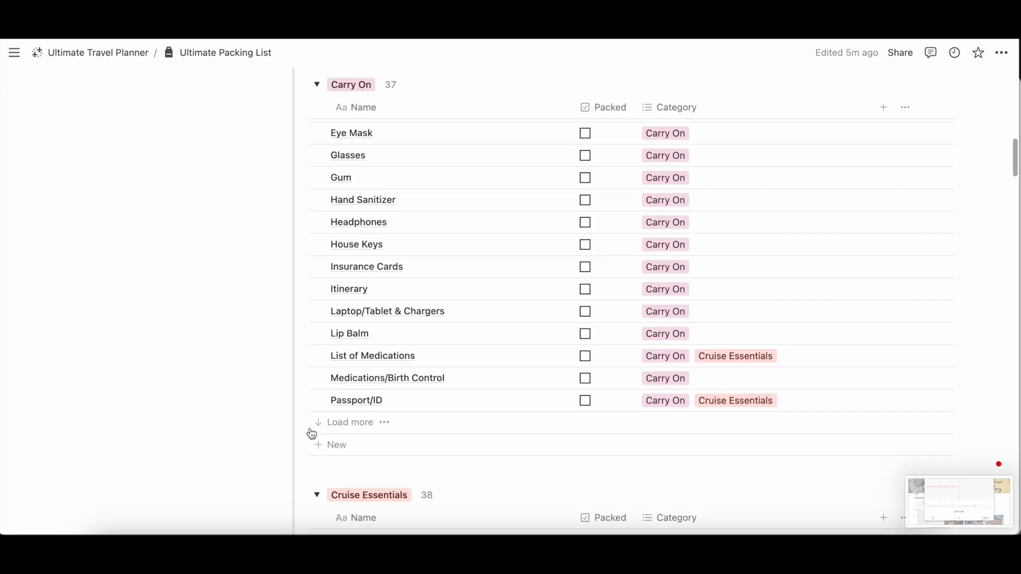
click(342, 426)
scroll(342, 431, down, 5)
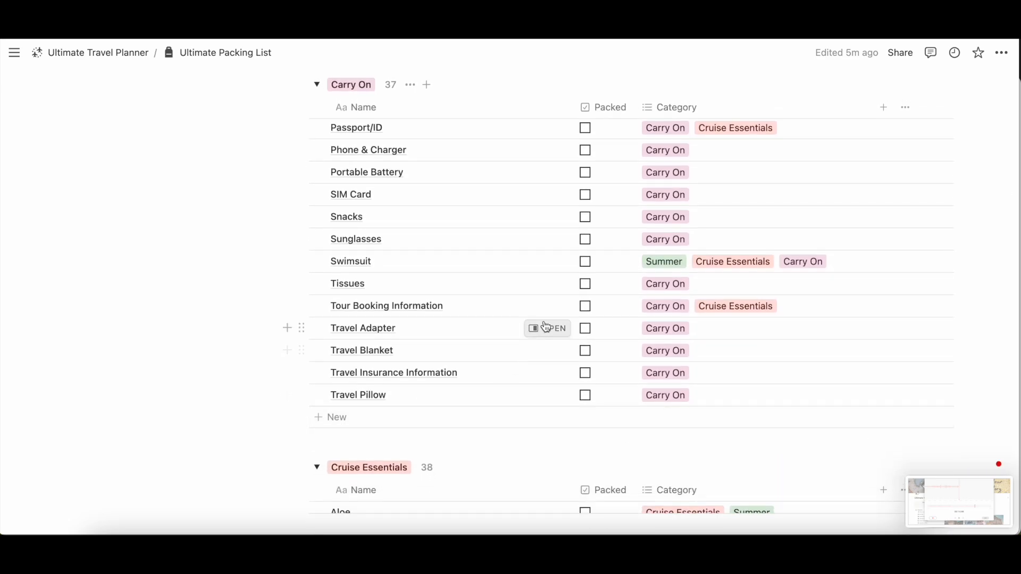
Step: Mark Belt, Hat, Jewelry and Pashmina or Shawl as packed in the Accessories group
scroll(545, 326, up, 15)
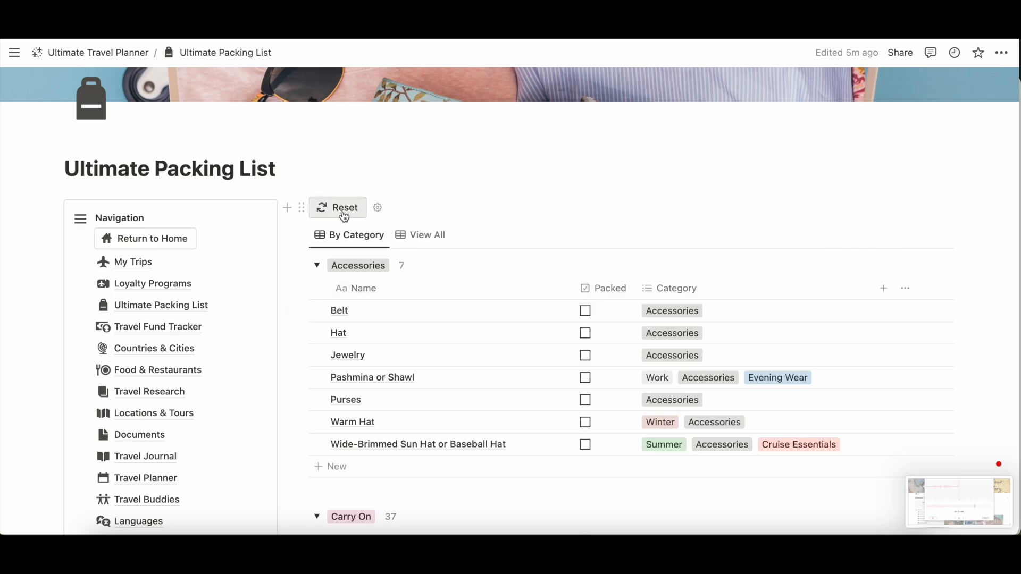
click(586, 312)
click(585, 333)
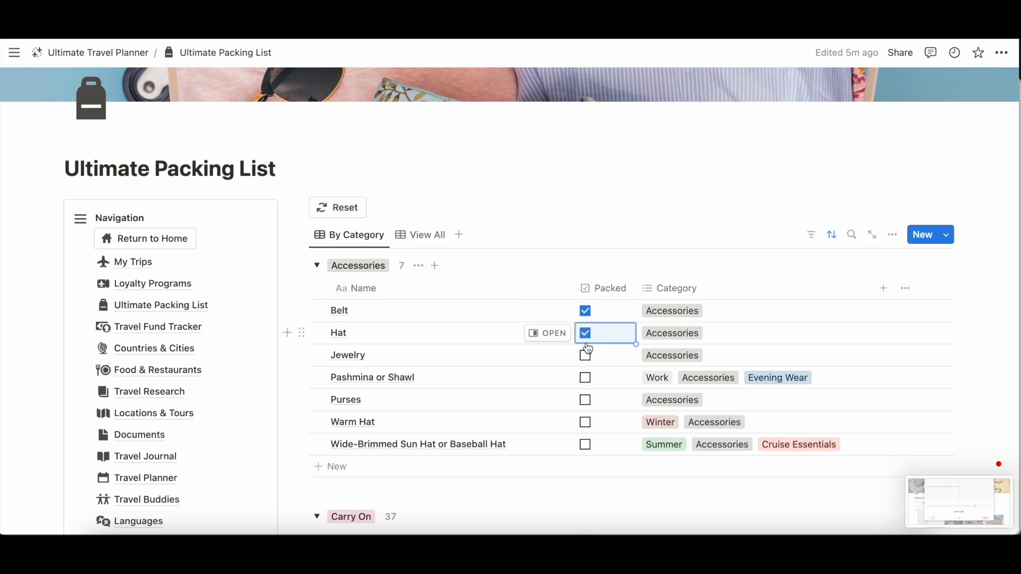
click(585, 356)
click(585, 378)
Step: Reset the packing list to clear all Packed checkboxes
scroll(587, 255, up, 3)
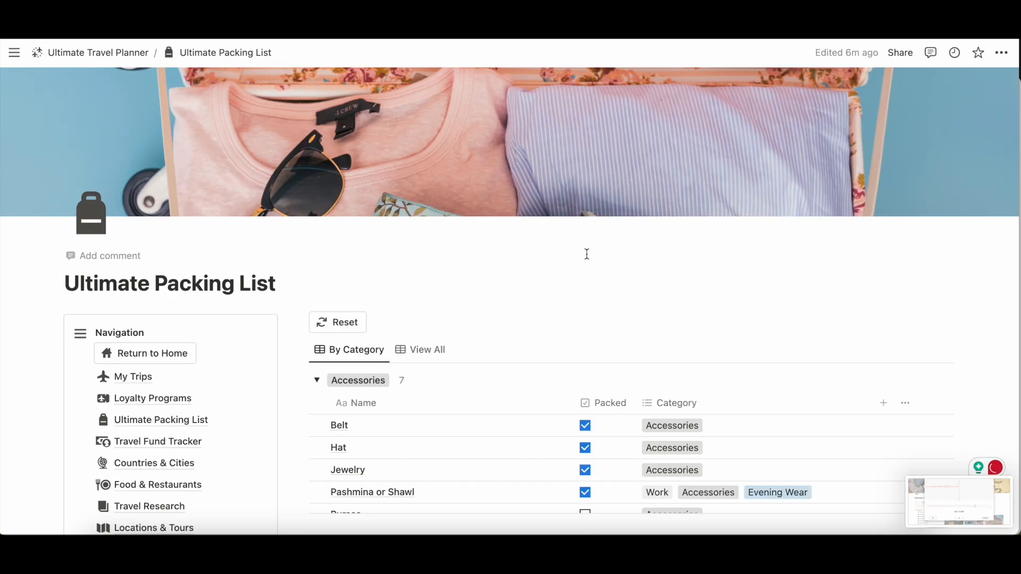
click(346, 323)
scroll(639, 341, down, 1)
scroll(639, 341, down, 2)
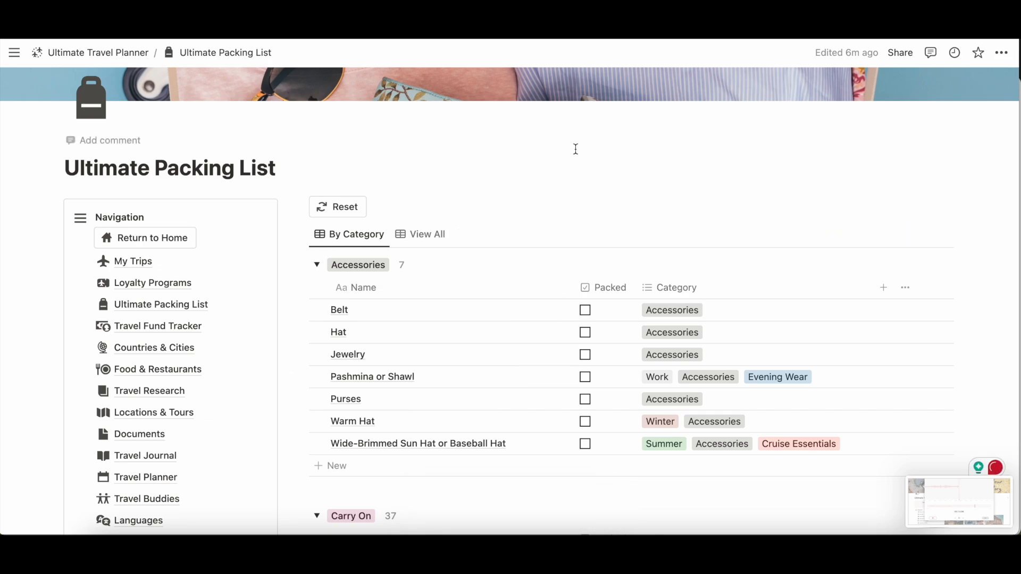
Step: Add a new blank packing list item, look at its Category options and close it
scroll(575, 149, down, 2)
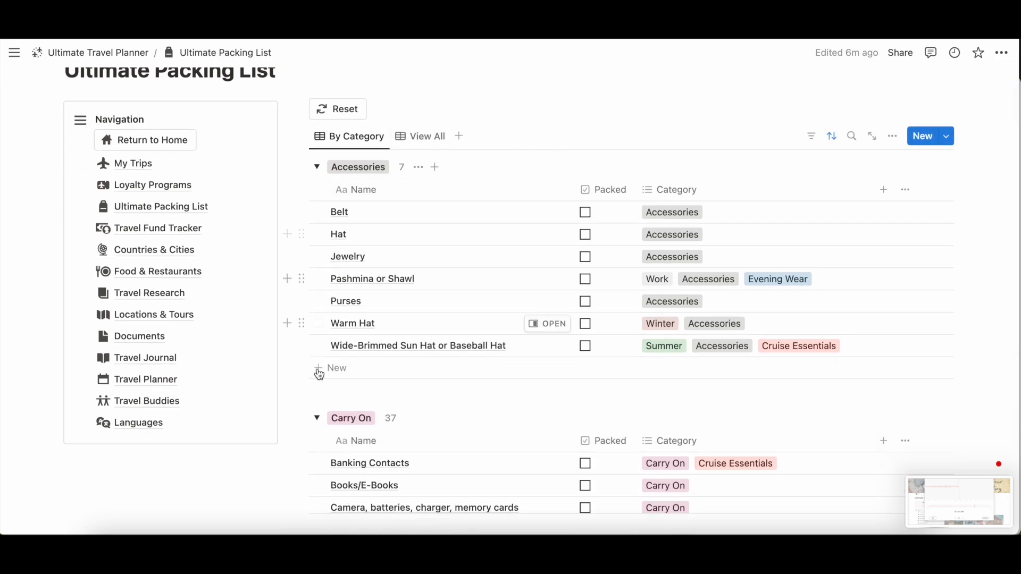
scroll(334, 374, up, 1)
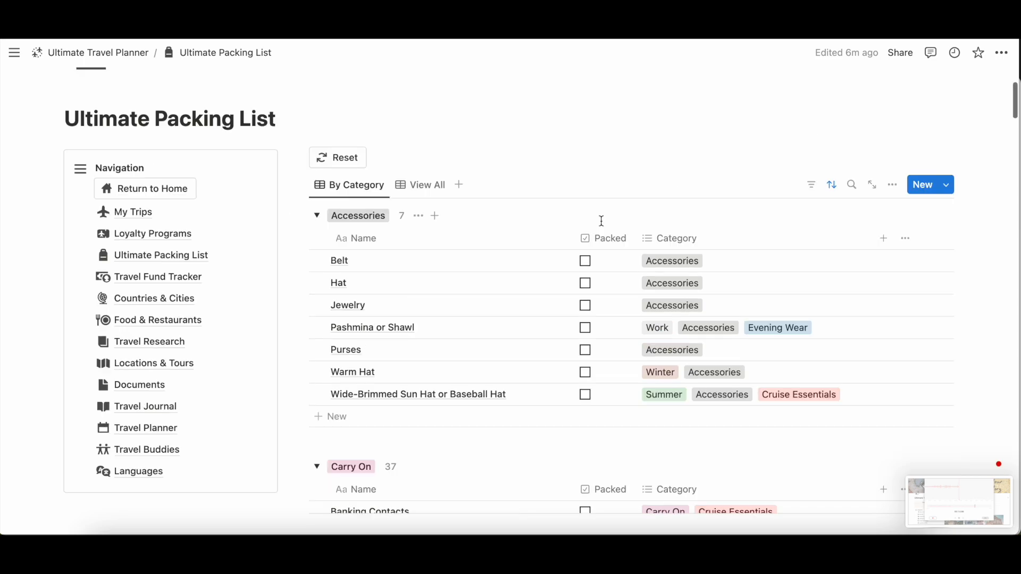
click(921, 195)
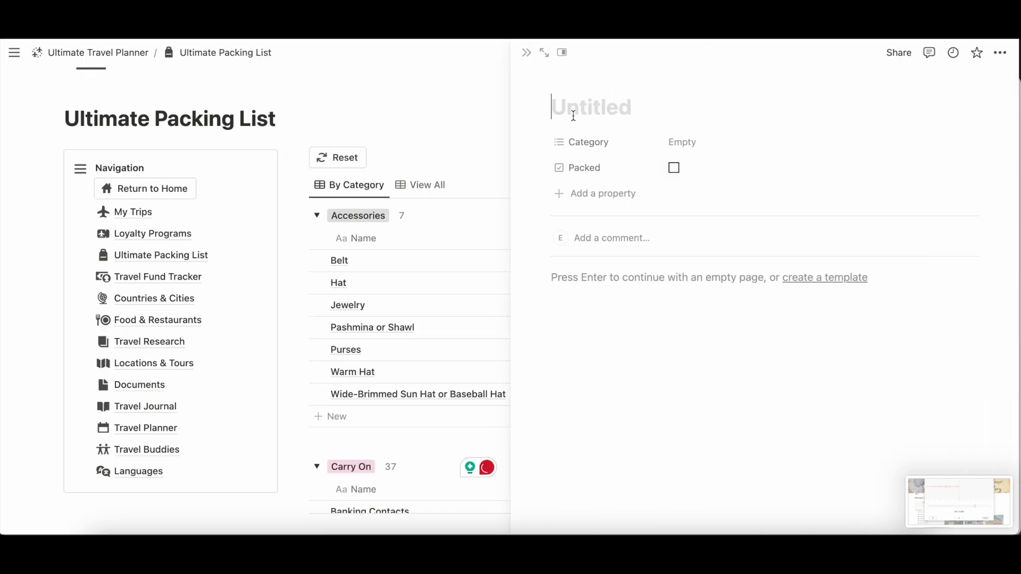
click(686, 142)
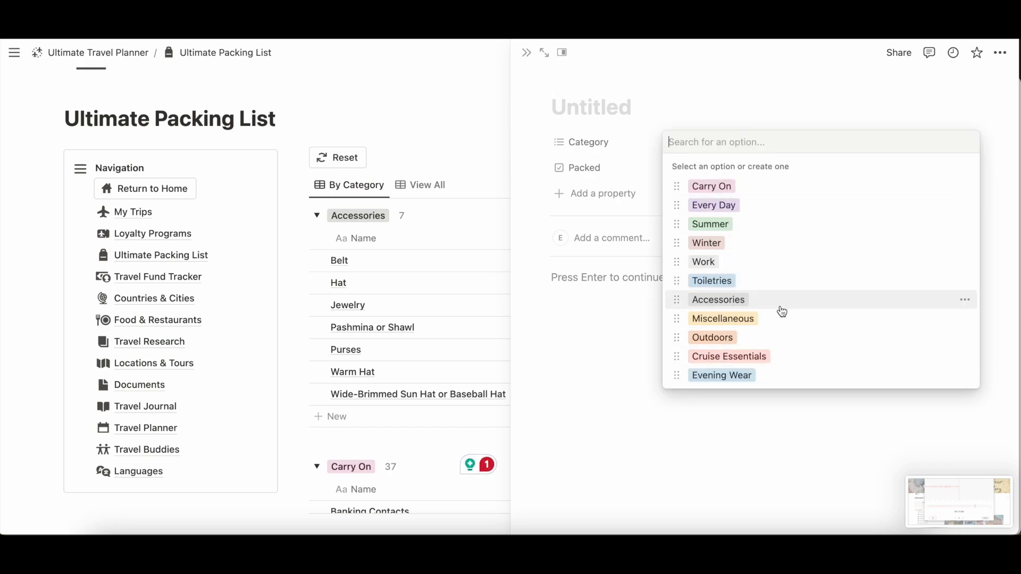
click(505, 68)
click(476, 94)
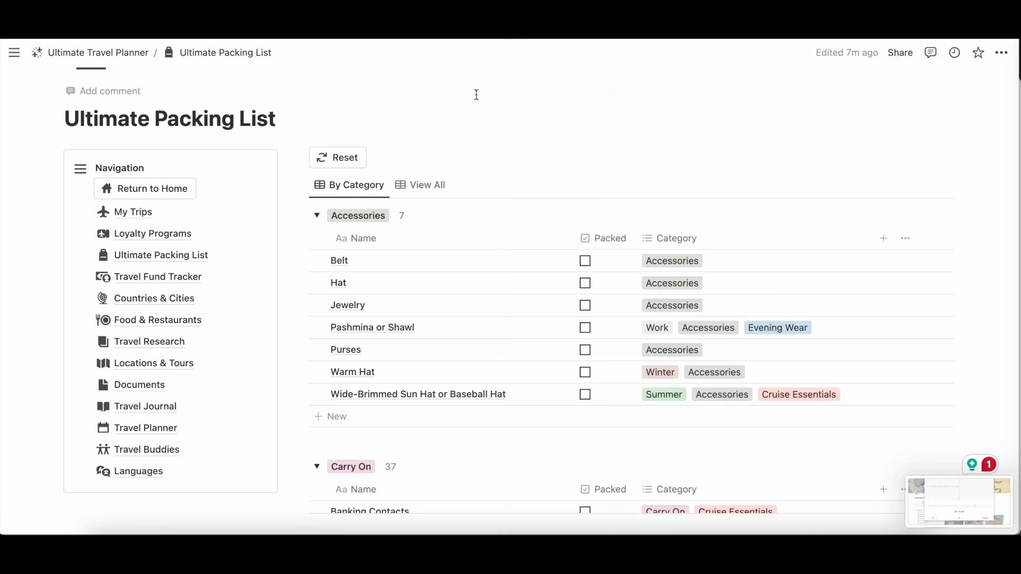
Step: Open the Travel Fund Tracker page
scroll(164, 208, down, 2)
click(163, 209)
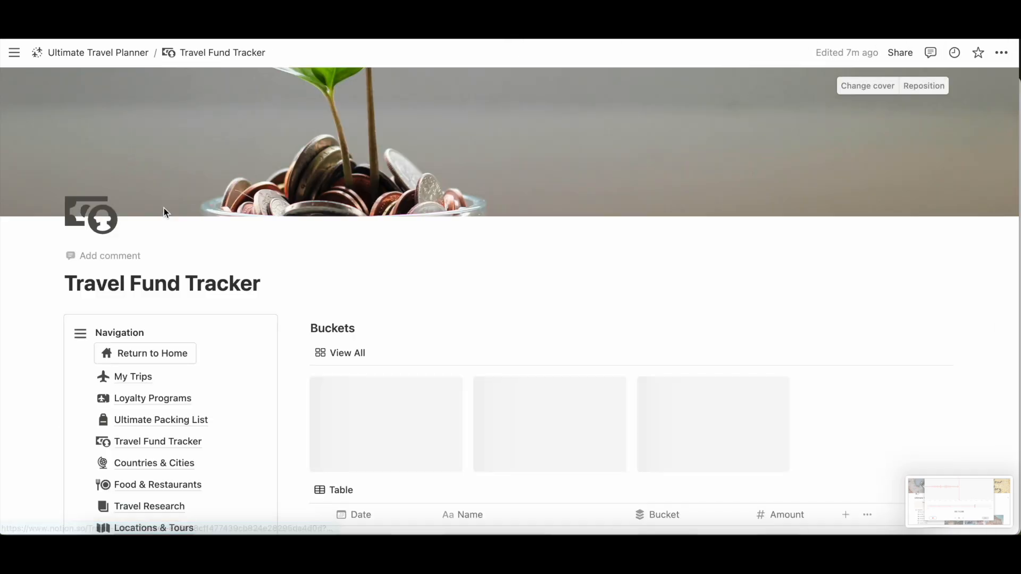
Step: Add a new entry to the travel fund table and name it Deposit
scroll(443, 301, down, 3)
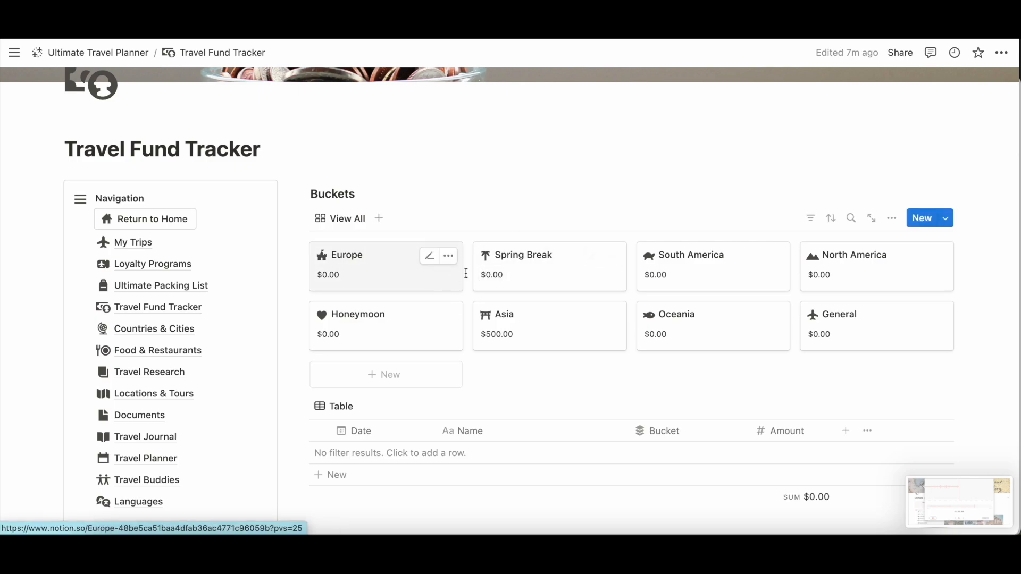
click(372, 466)
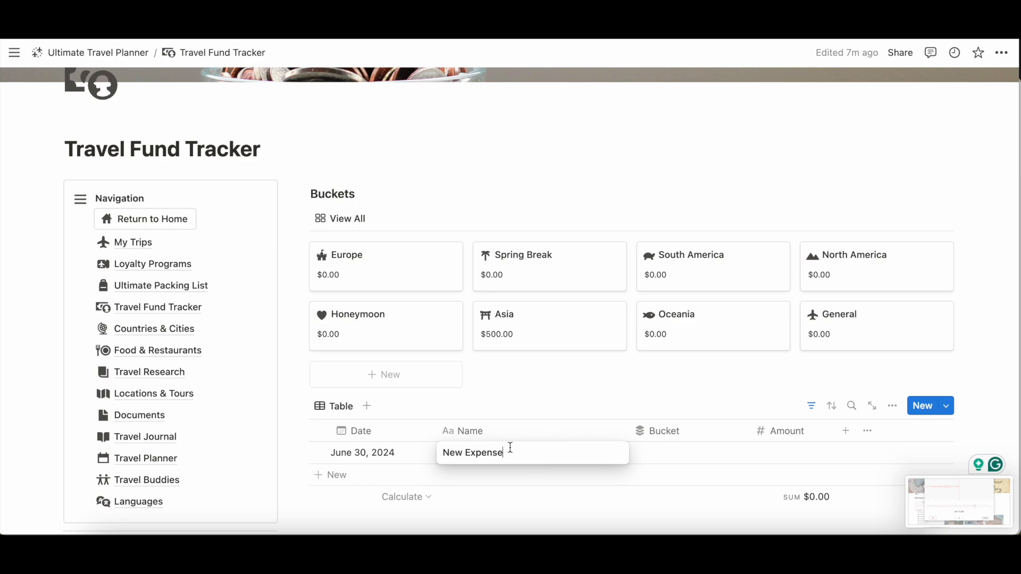
drag(510, 448, 402, 451)
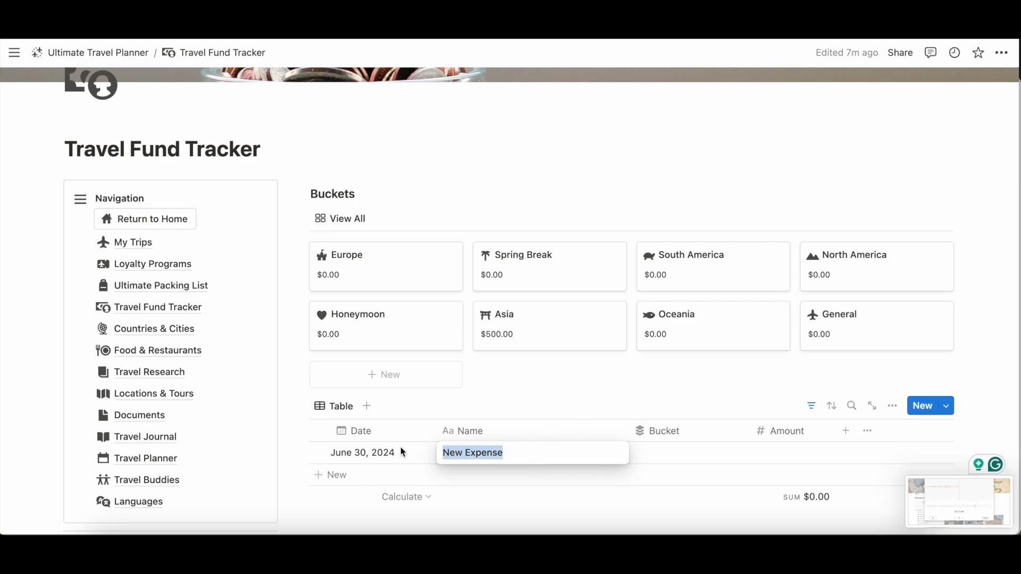
text(Deposit)
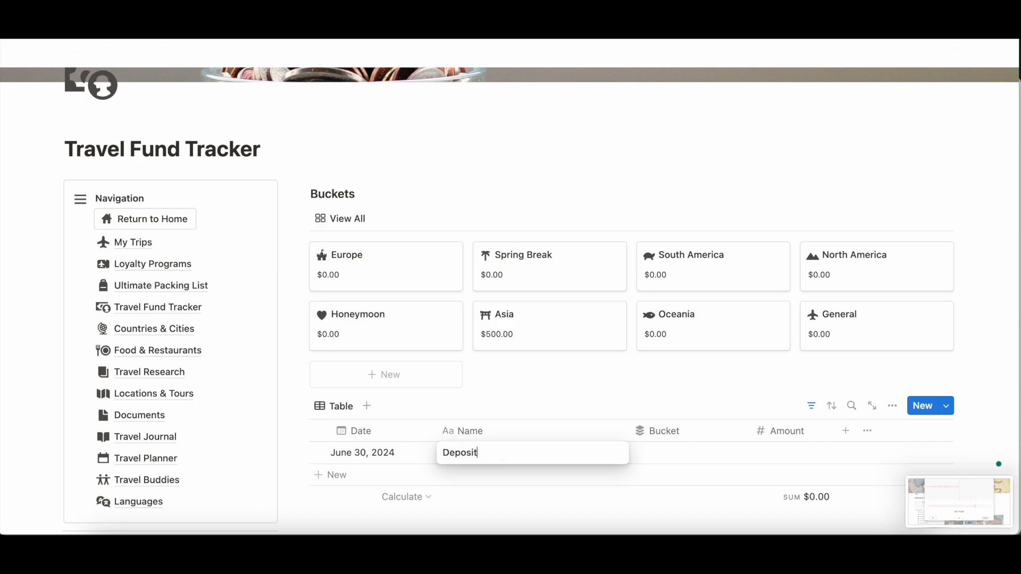
key(Return)
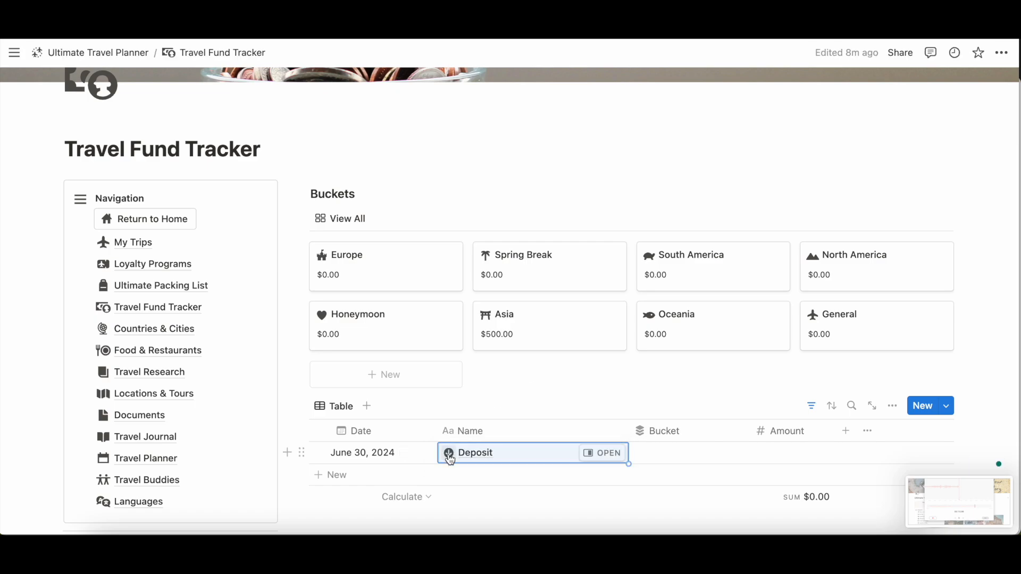
Step: Change the Deposit entry's icon to a green circled up arrow
click(449, 453)
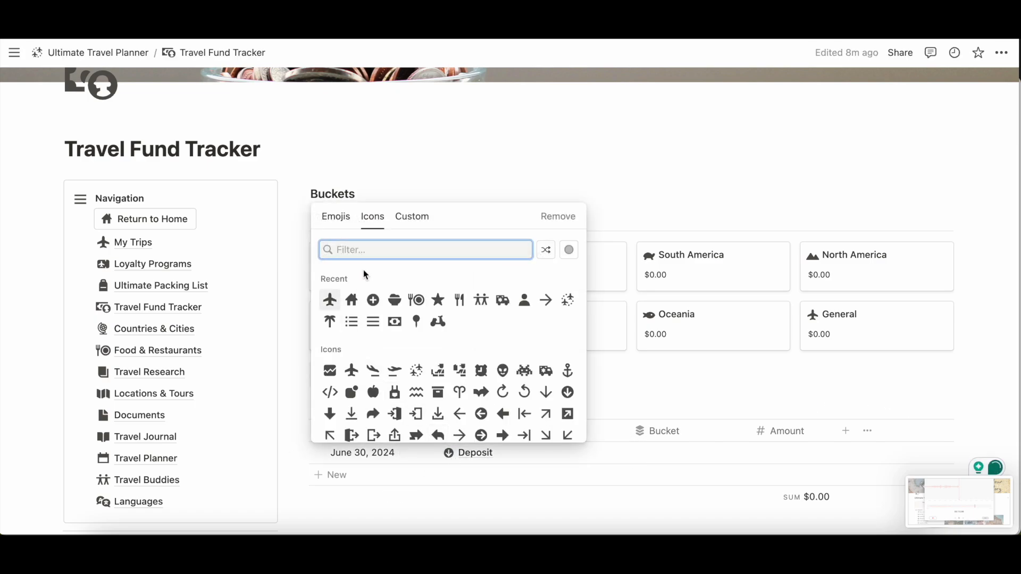
text(down)
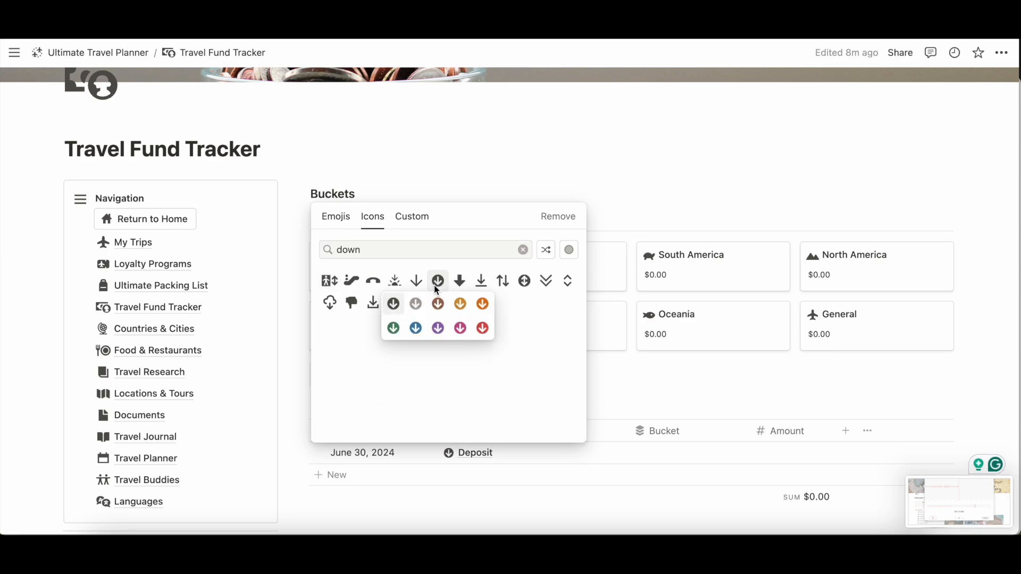
click(411, 247)
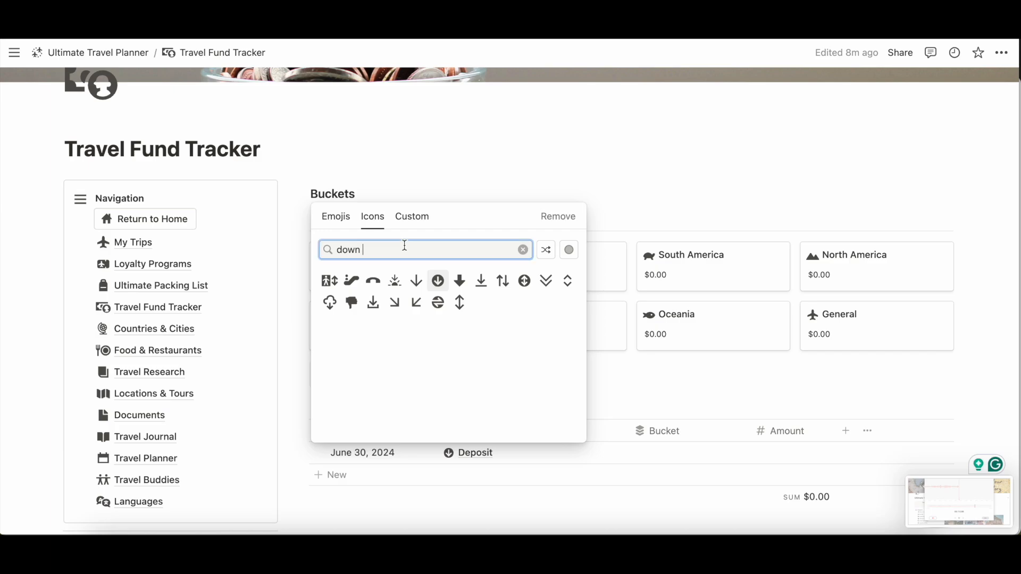
key(BackSpace)
key(BackSpace)
key(BackSpace)
key(BackSpace)
text(up)
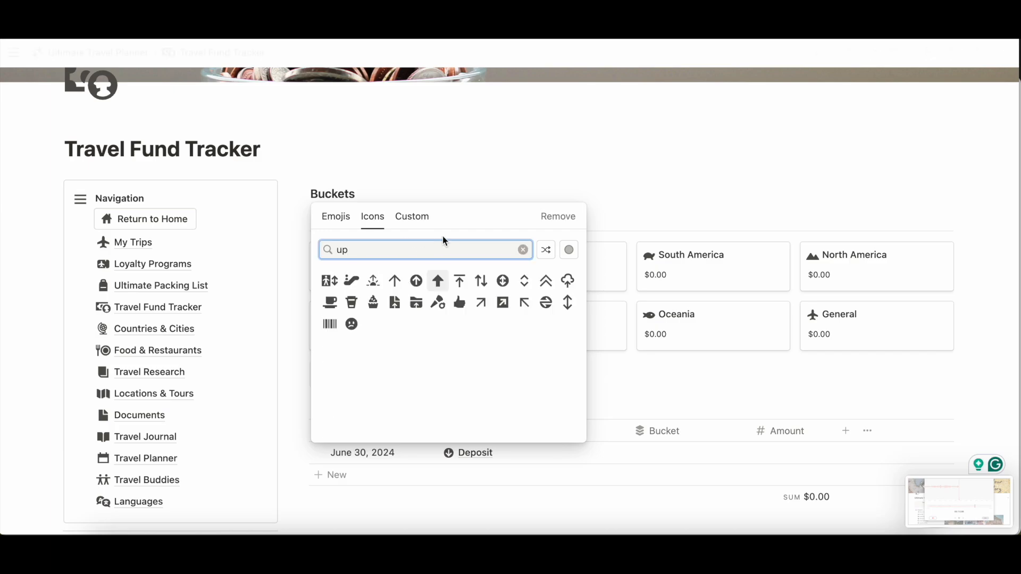
mouse_move(420, 280)
click(372, 328)
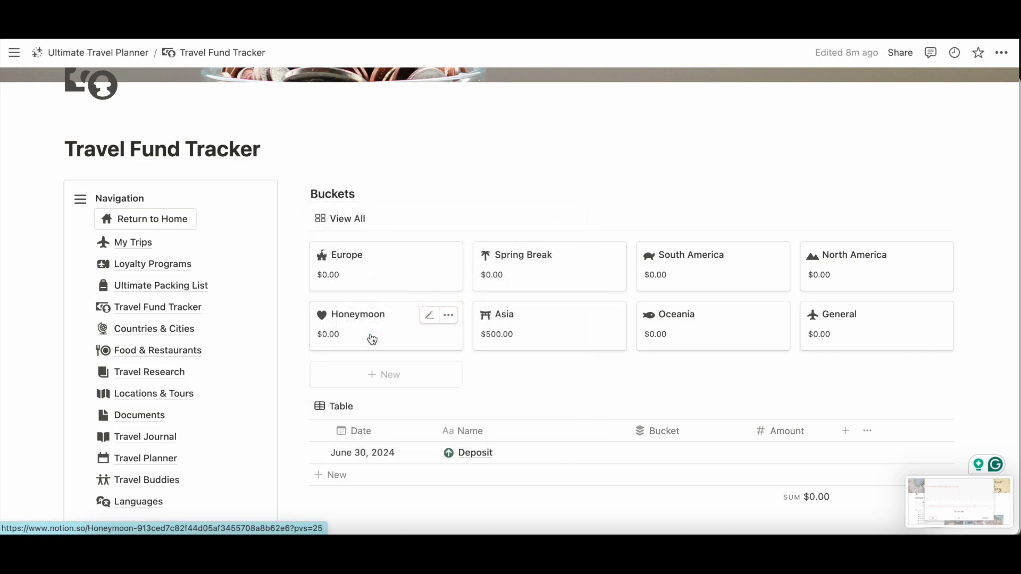
Step: Assign the Deposit entry to the Europe bucket and set its amount to 400
click(671, 454)
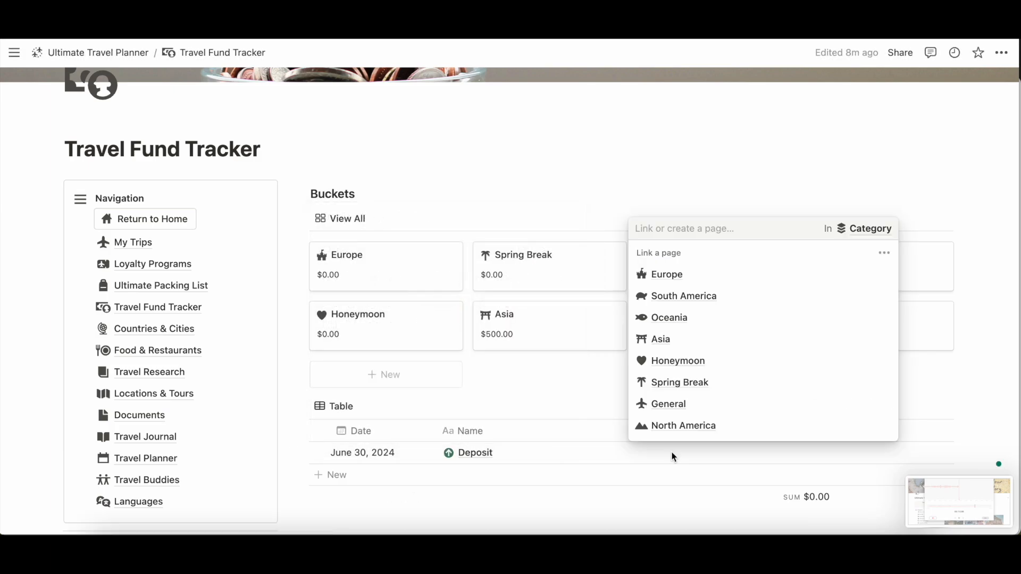
click(674, 275)
scroll(673, 319, down, 2)
click(830, 346)
text(400)
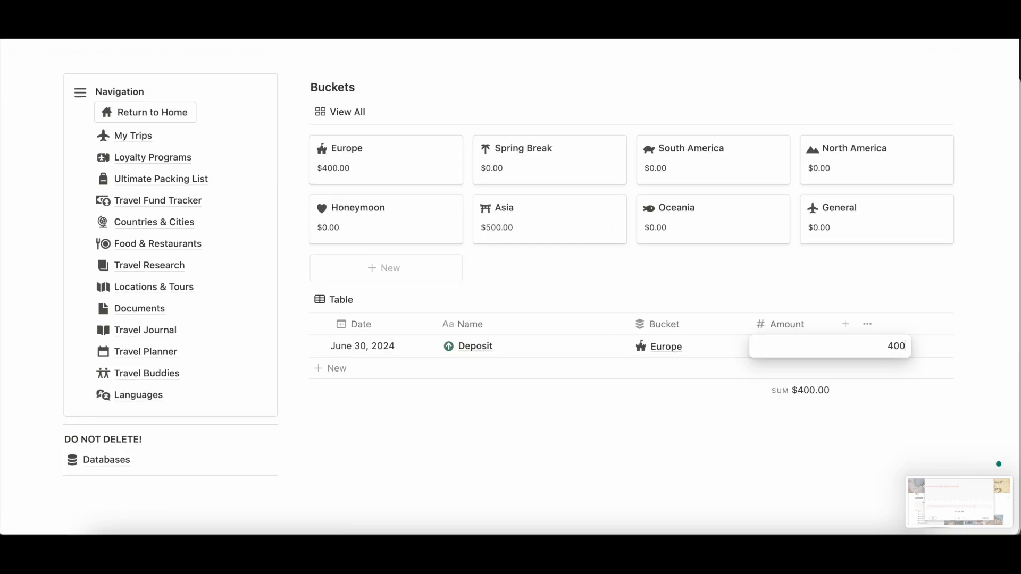
Step: Add a second entry to the travel fund table and name it Plane Tickets to Dublin
click(481, 407)
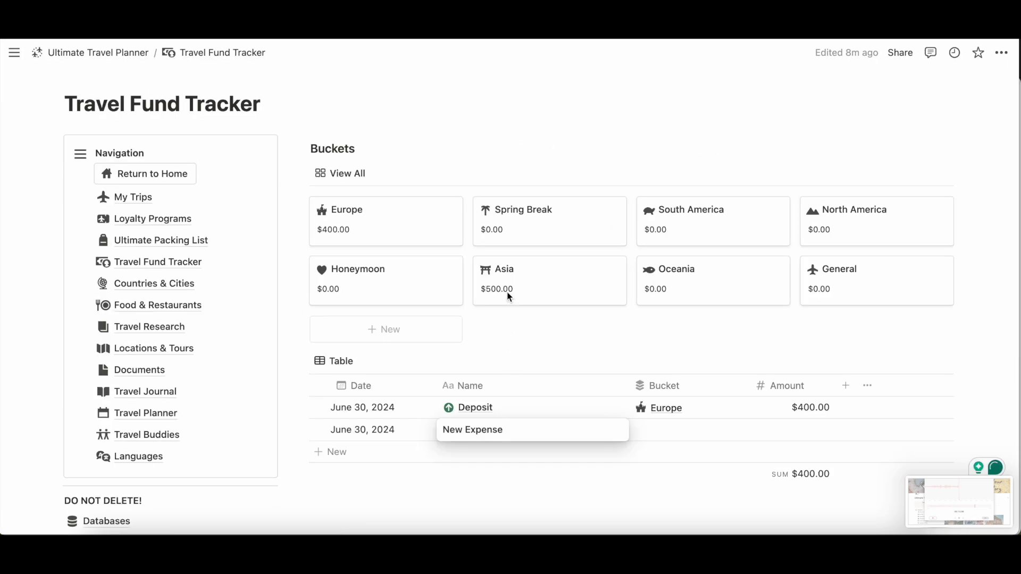
click(522, 348)
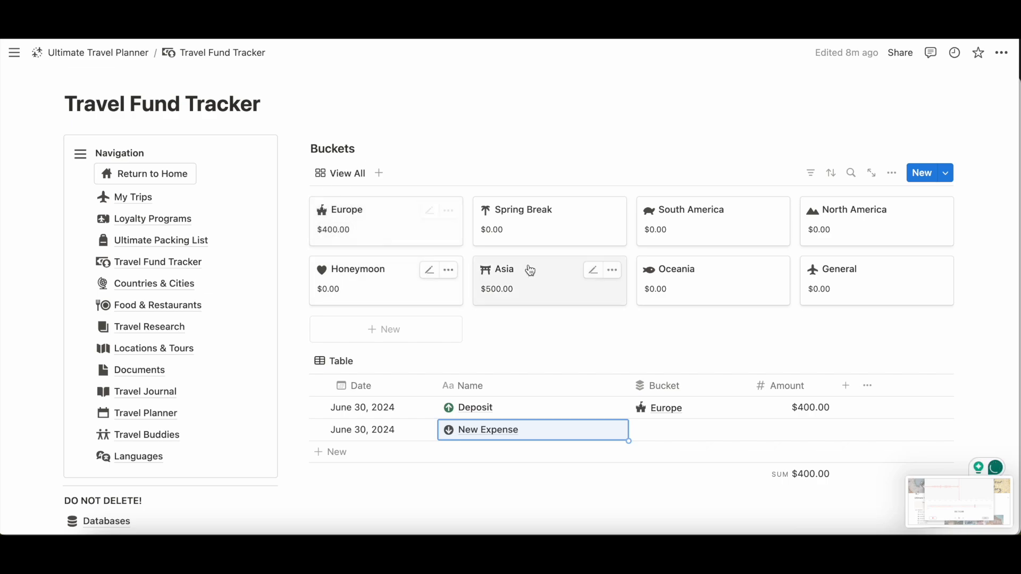
click(547, 432)
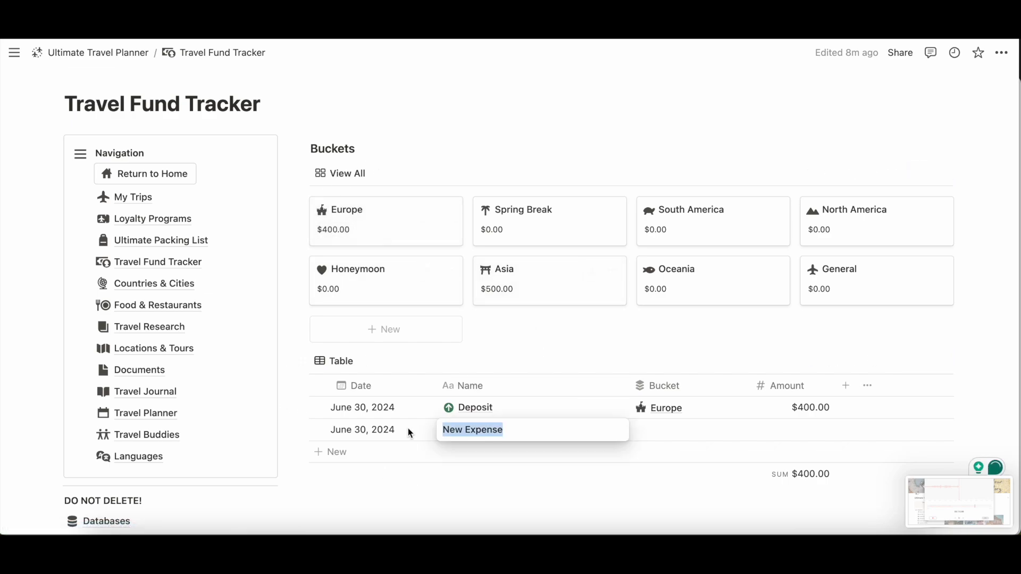
text(Pla)
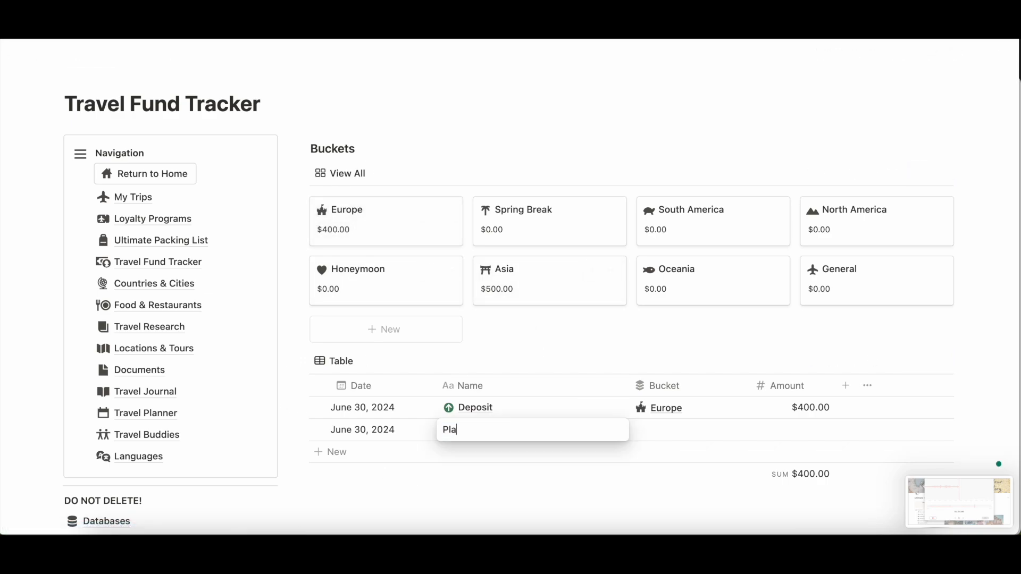
text(ne Ticke)
key(BackSpace)
text(kets to Dublin)
Step: Assign the Plane Tickets to Dublin entry to the Europe bucket with an amount of -350
click(809, 425)
text(350)
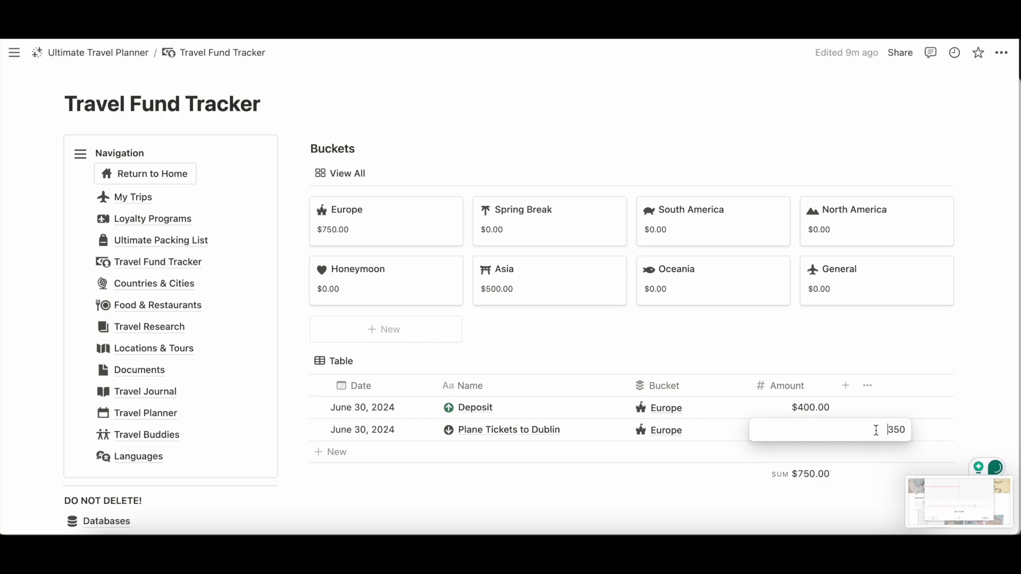
text(-)
key(Return)
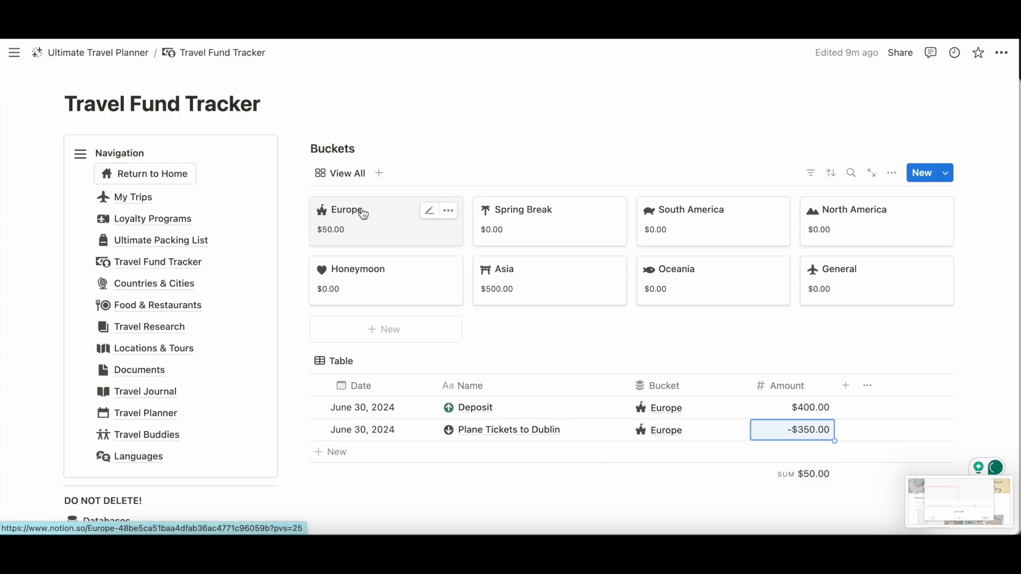
Step: Add another blank expense row and change the Plane Tickets to Dublin icon to a red circled down arrow
click(340, 453)
click(449, 452)
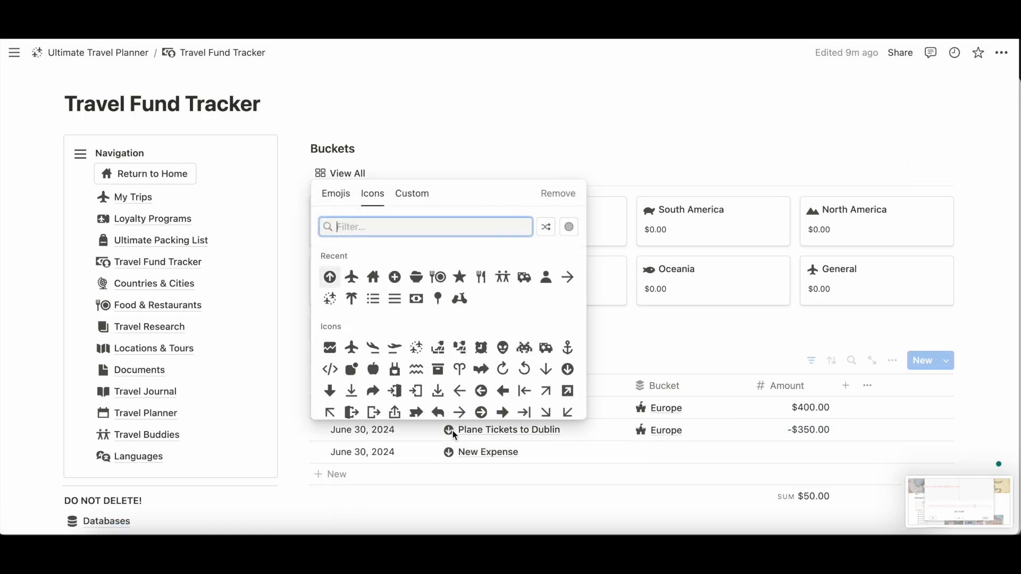
text(down)
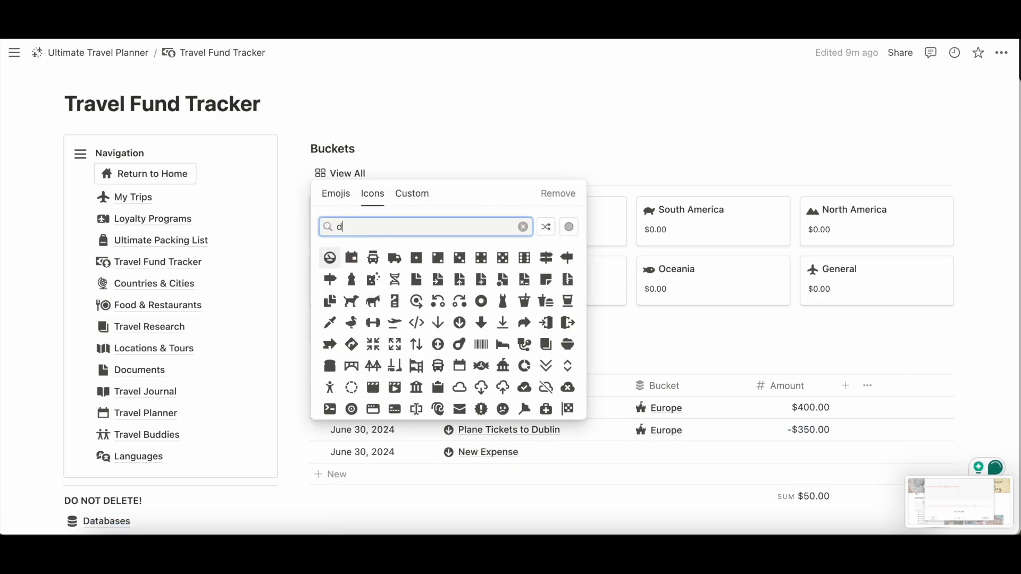
mouse_move(434, 261)
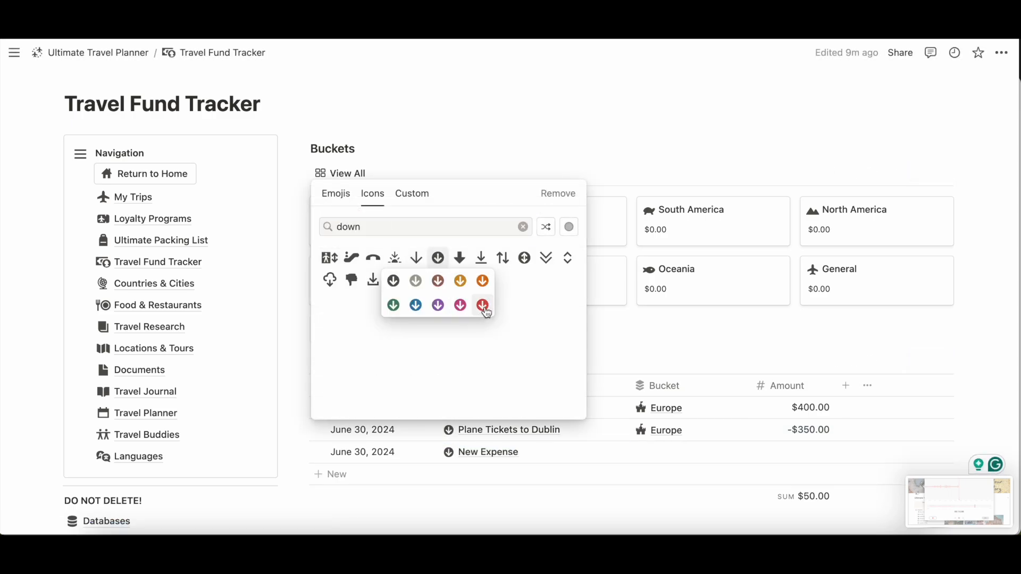
click(483, 308)
key(Escape)
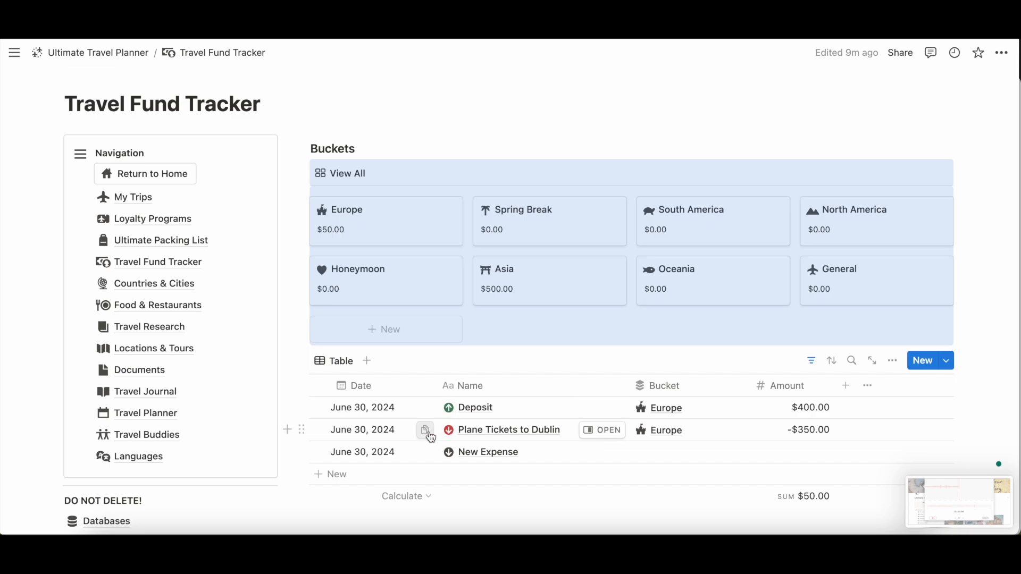
click(599, 96)
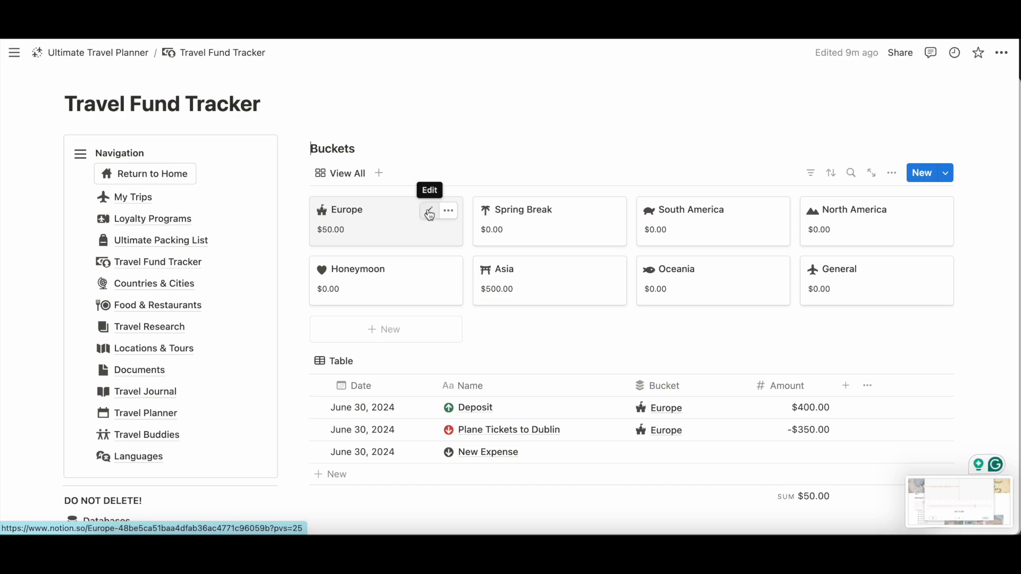
Step: Rename the Europe bucket as Ireland 2024
click(430, 213)
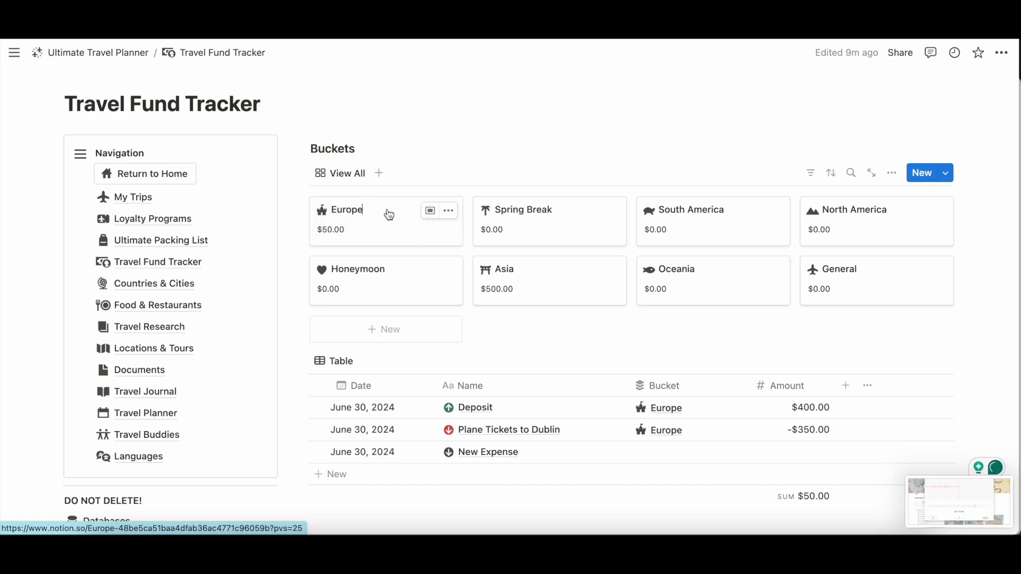
key(BackSpace)
key(BackSpace)
key(BackSpace)
key(BackSpace)
key(BackSpace)
key(BackSpace)
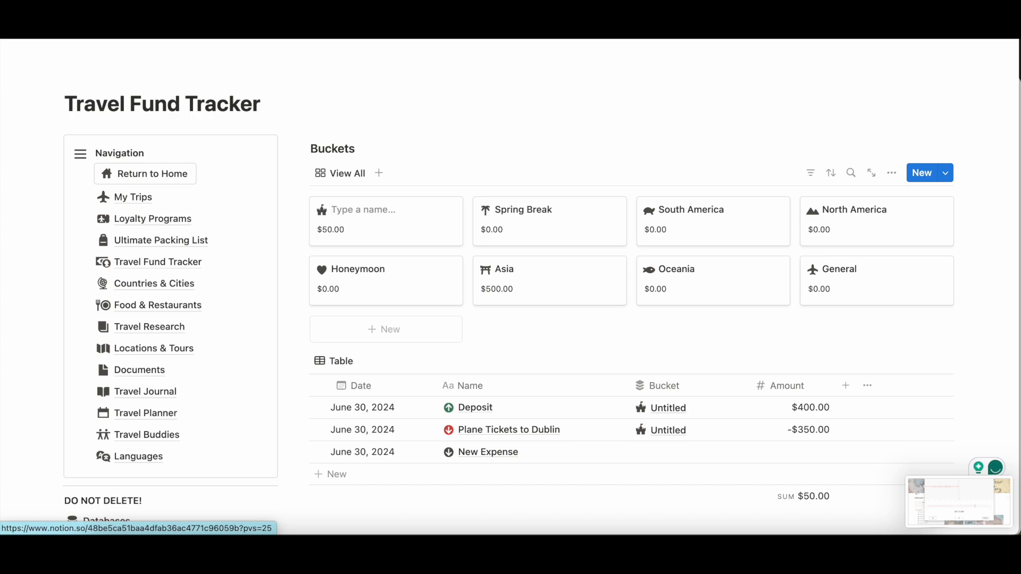
text(Ireland)
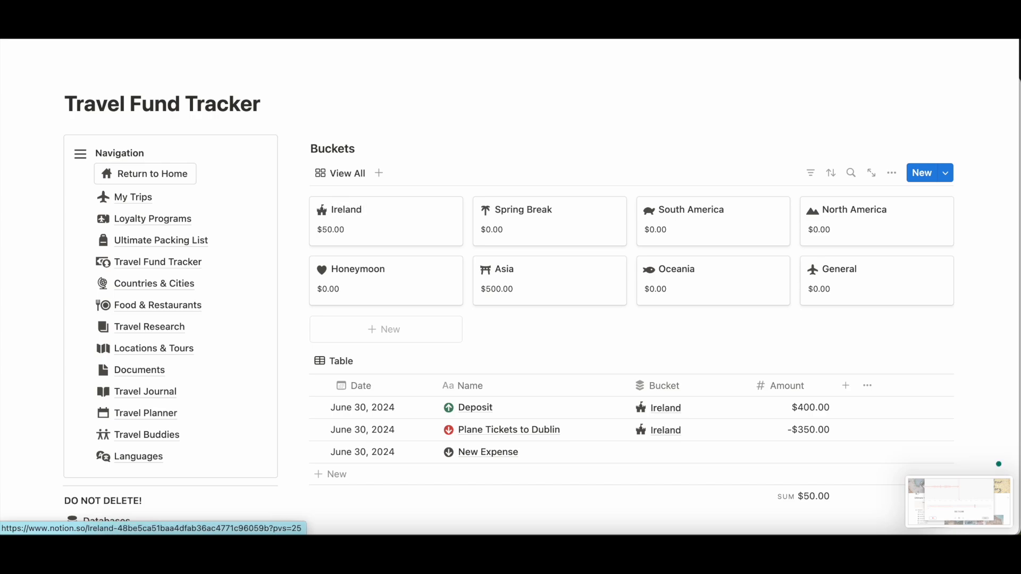
text( 2023)
key(BackSpace)
text(4)
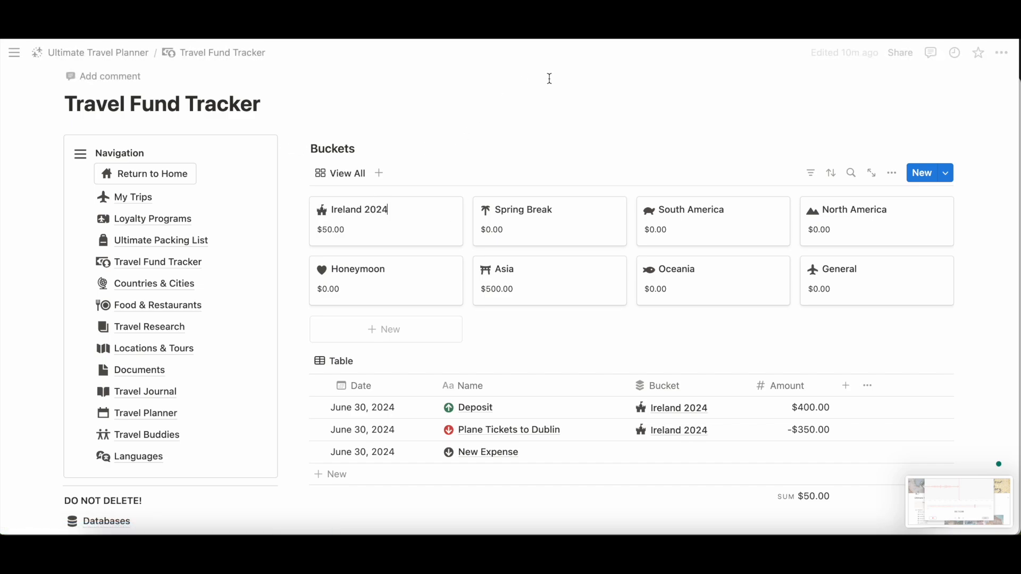
click(549, 78)
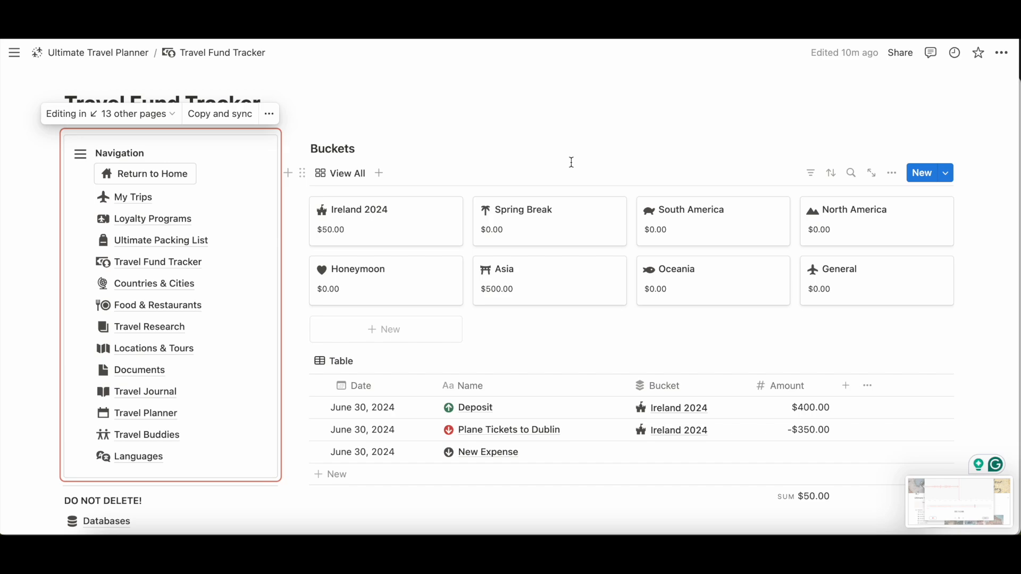
Step: Open the Countries & Cities page and look over the countries grouped by region
click(154, 283)
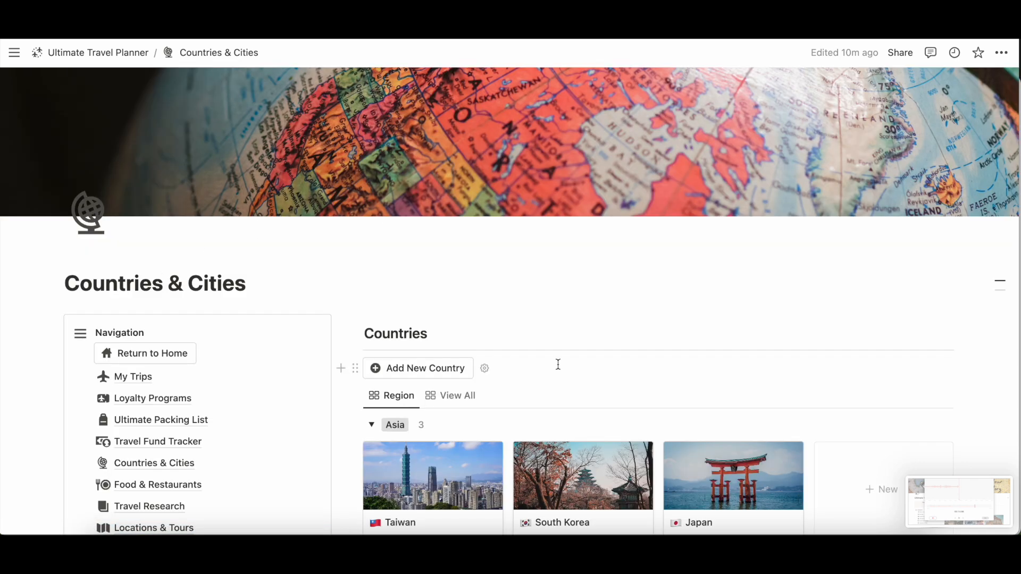
scroll(558, 365, down, 4)
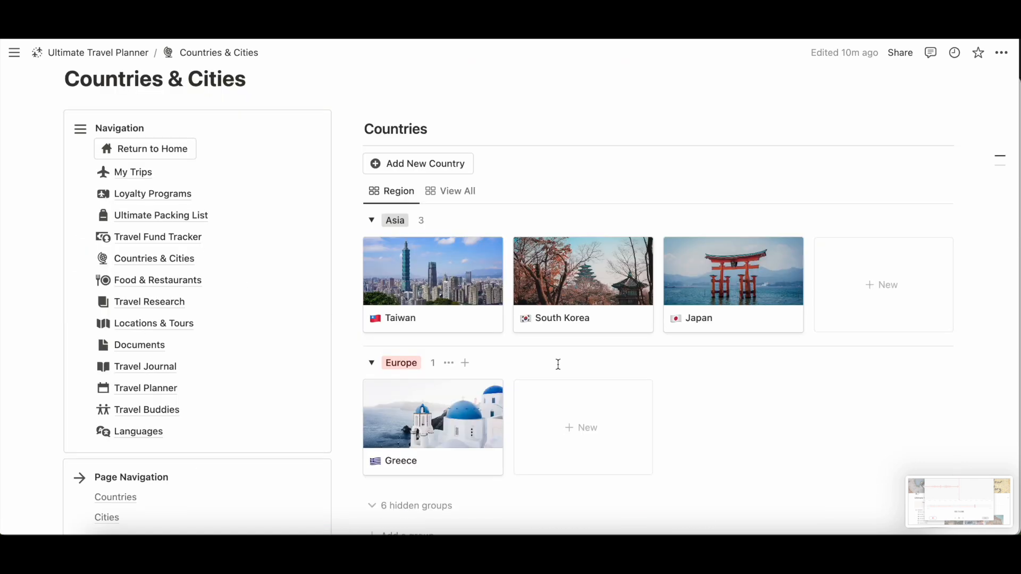
scroll(464, 121, down, 2)
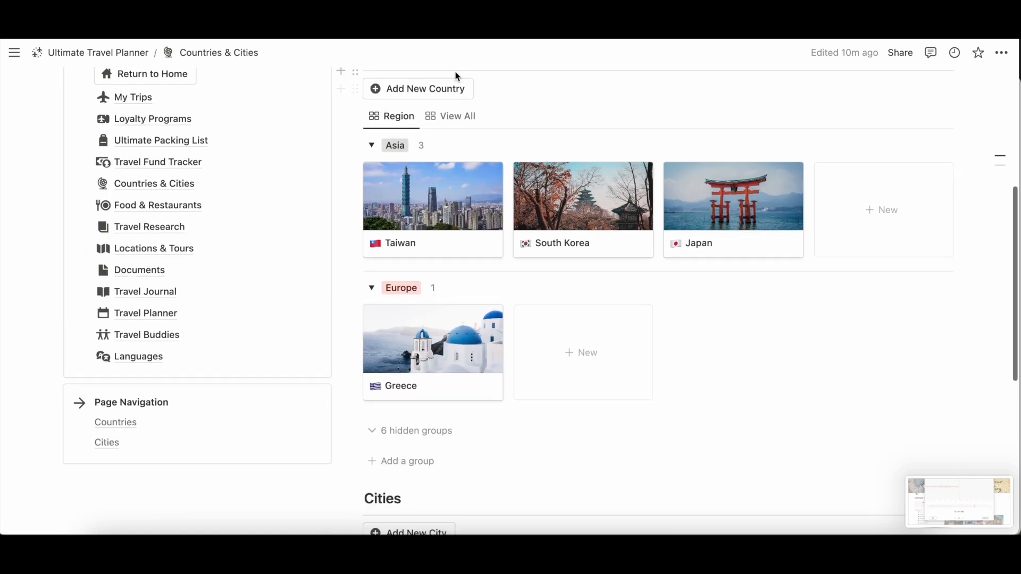
scroll(455, 75, up, 1)
scroll(505, 137, up, 1)
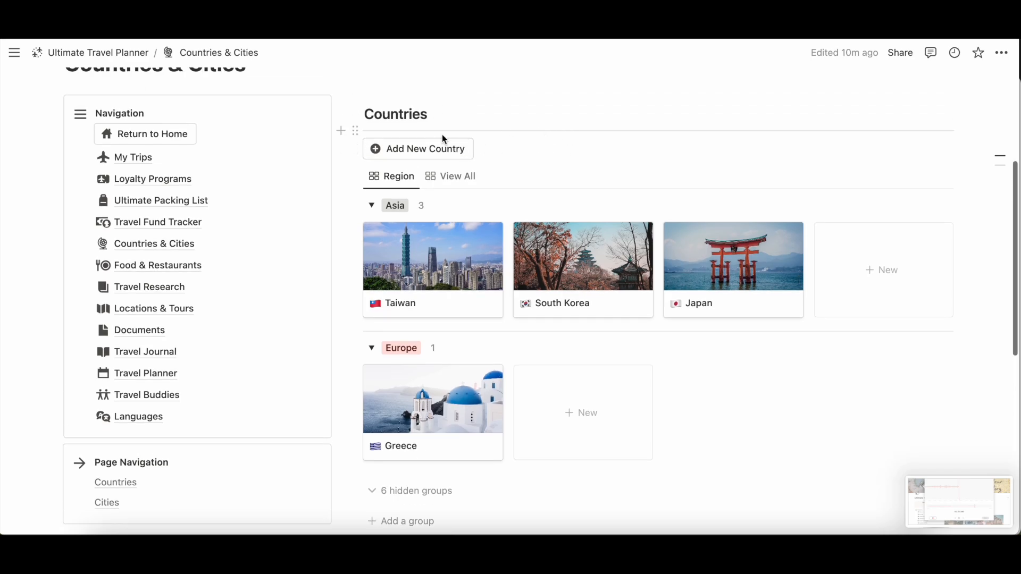
Step: Add a new country entry named Ireland and assign it to the Europe region
click(412, 151)
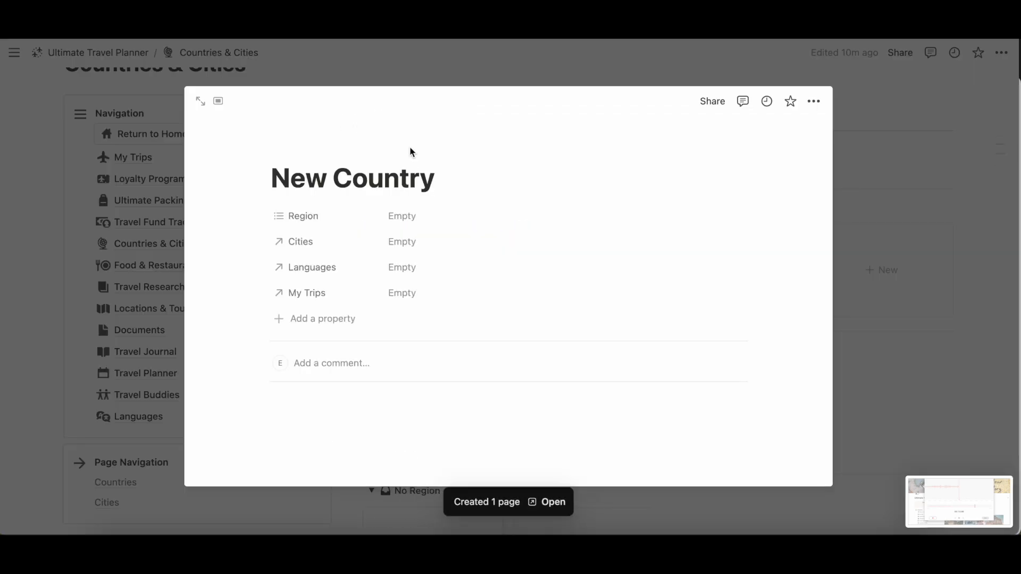
drag(436, 180, 253, 173)
text(Ir)
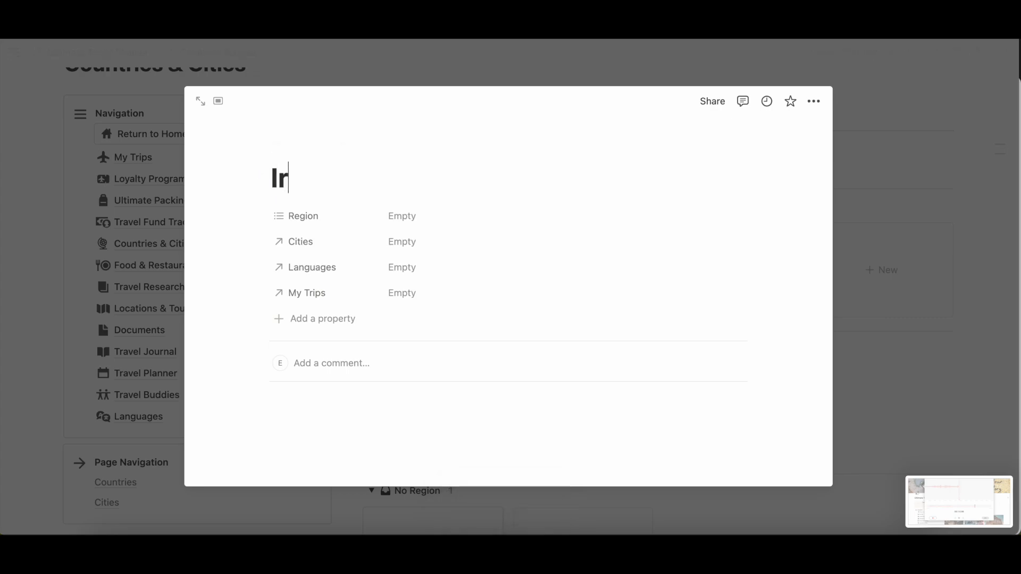
text(eland)
click(402, 215)
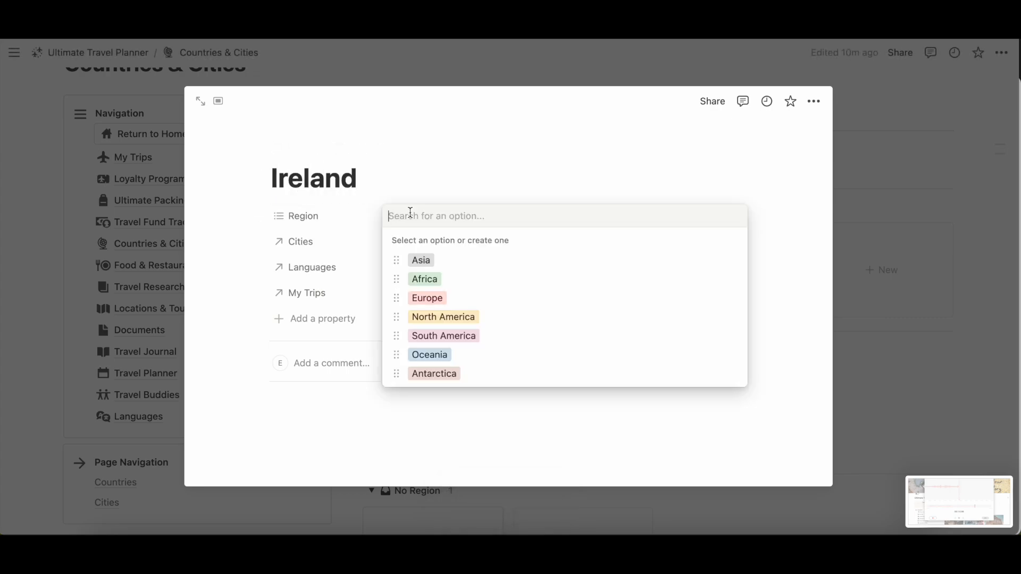
click(420, 302)
key(Escape)
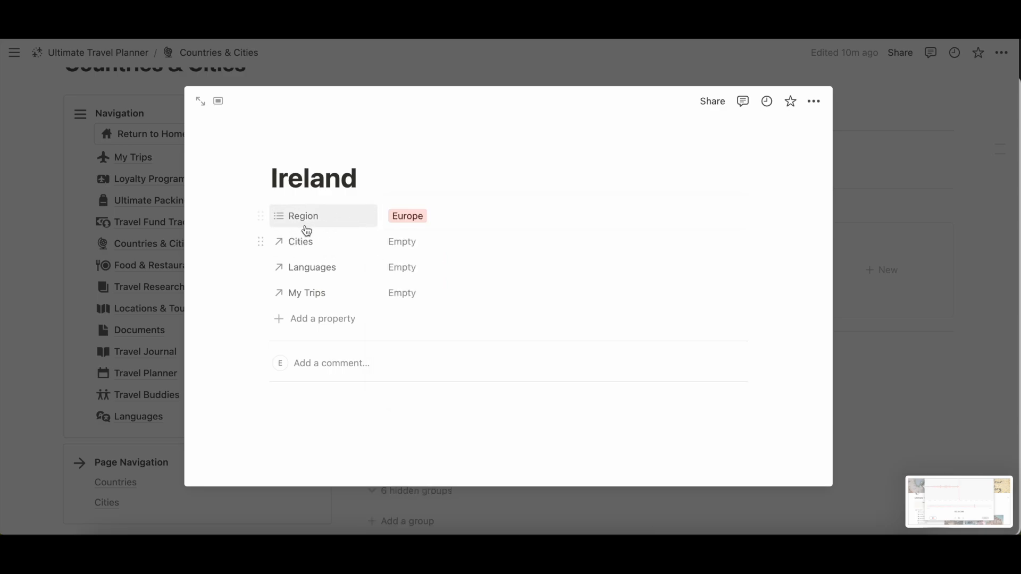
Step: Link English as Ireland's language, checking the linkable pages for Cities and My Trips without choosing any
click(412, 243)
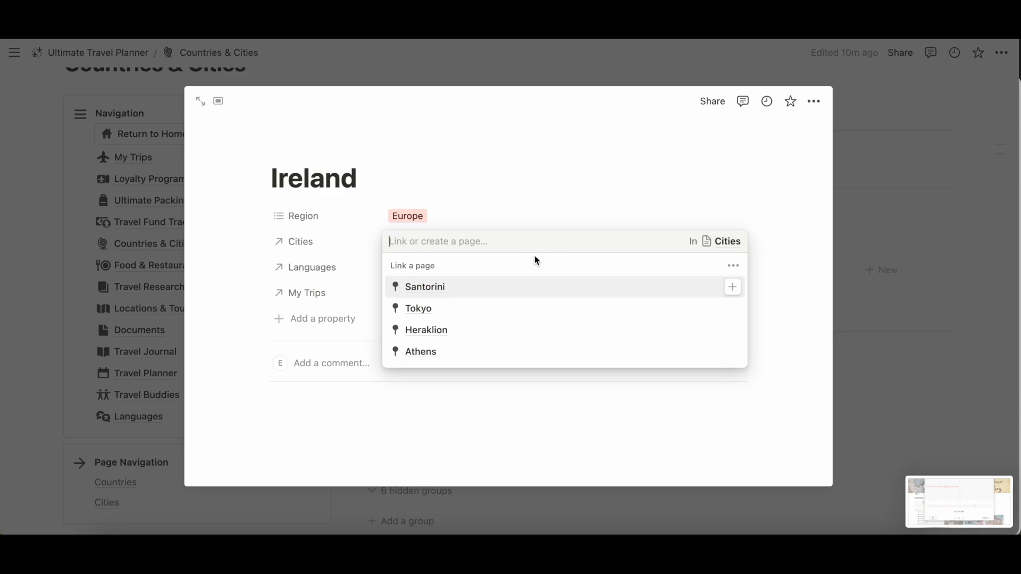
click(535, 167)
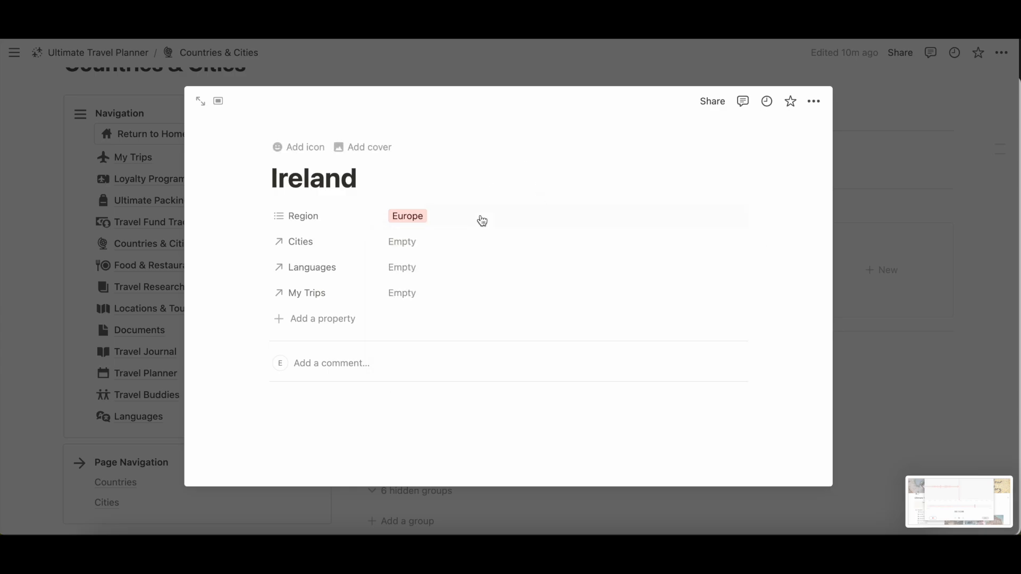
click(424, 269)
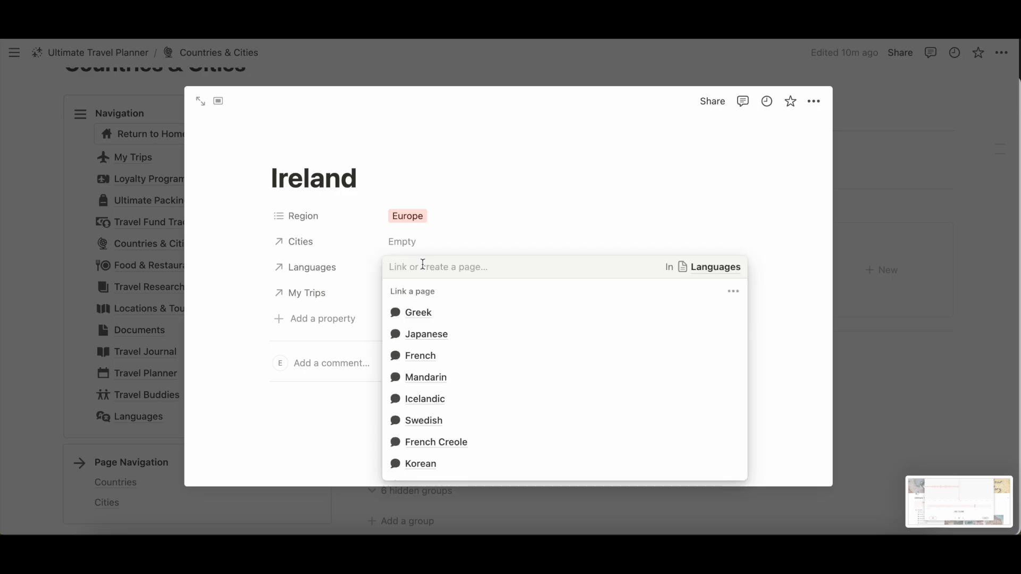
scroll(482, 411, down, 5)
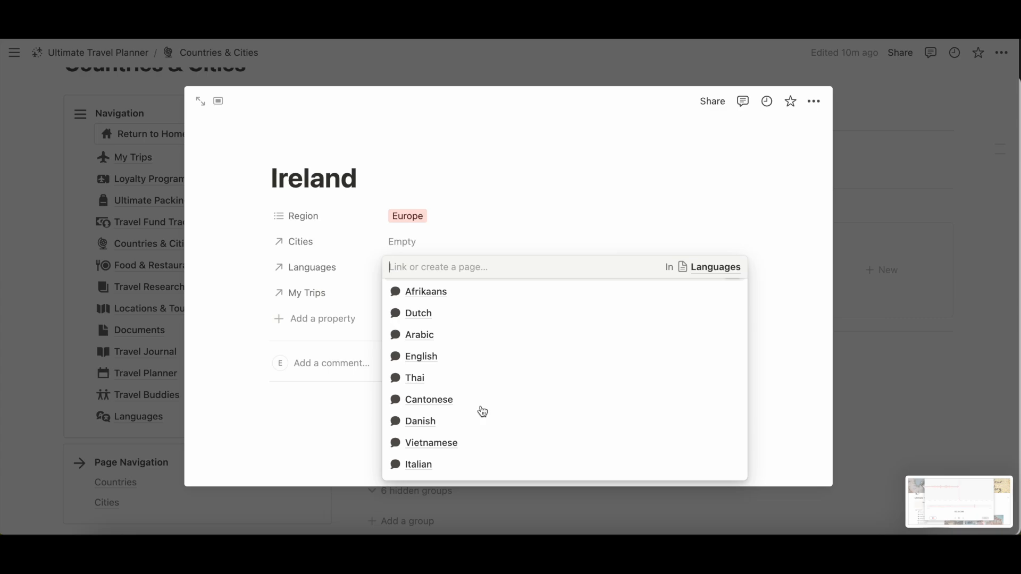
click(434, 357)
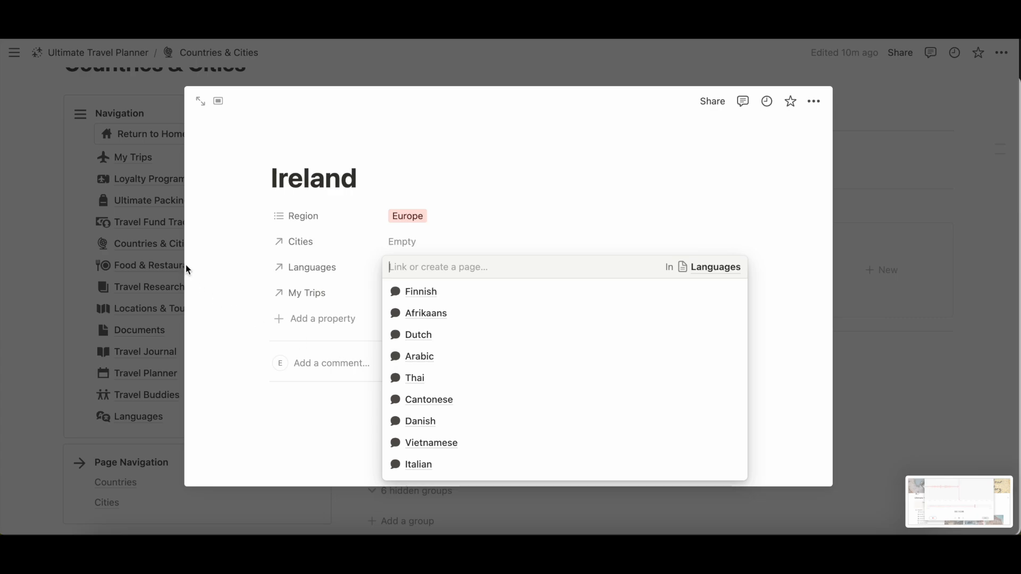
click(223, 274)
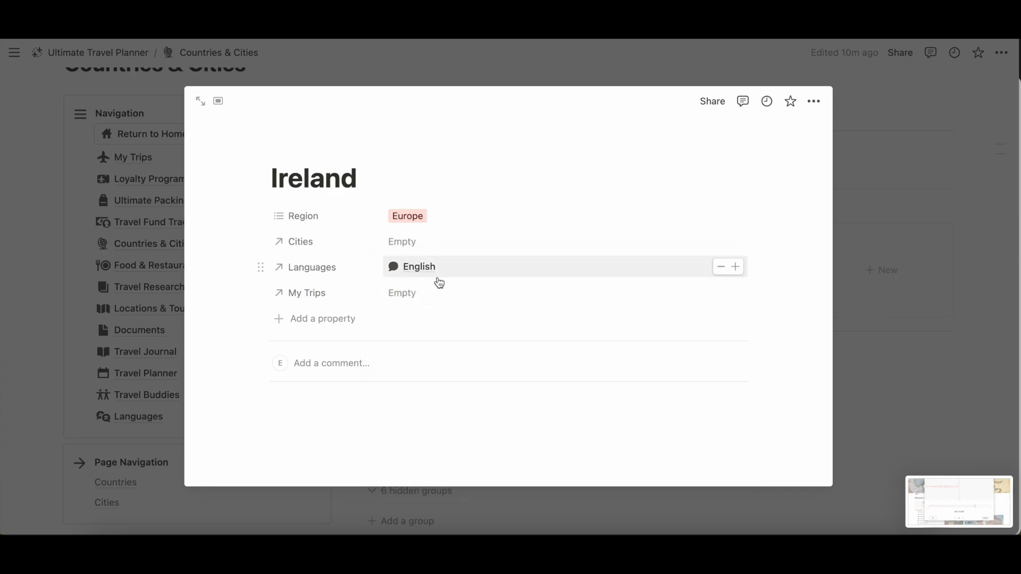
click(442, 295)
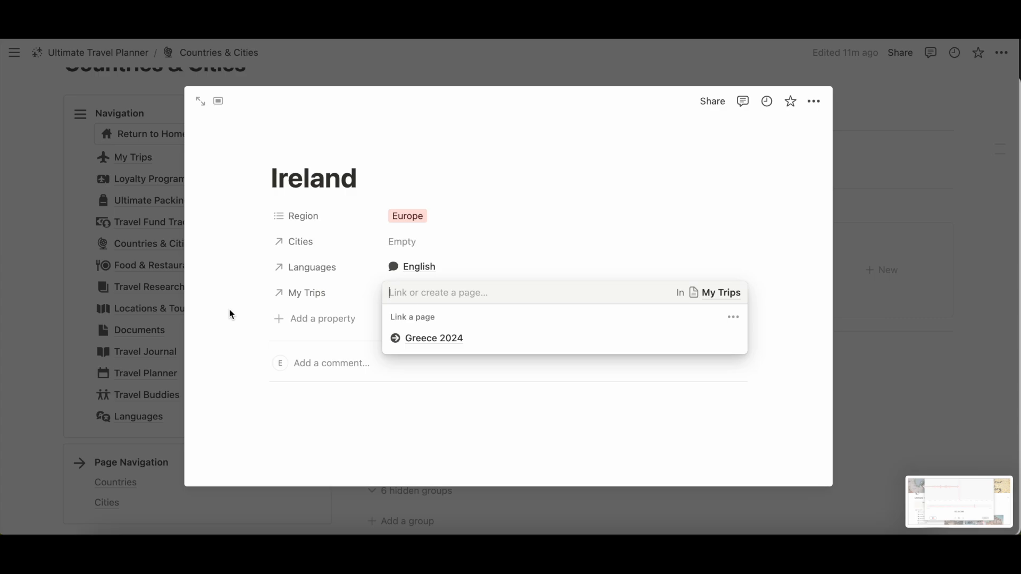
key(Escape)
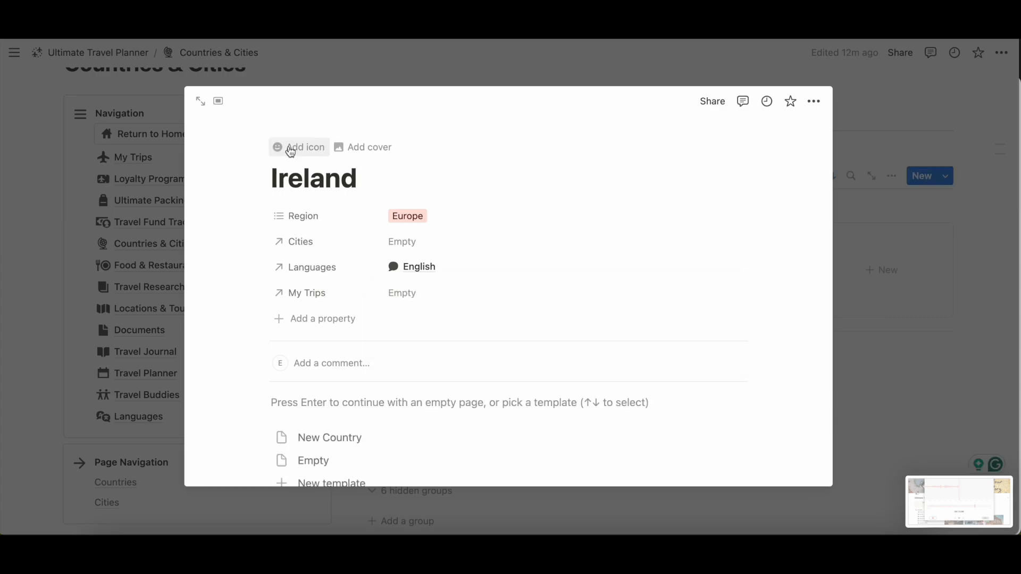
Step: Give the Ireland page the Irish flag emoji as its icon
click(290, 152)
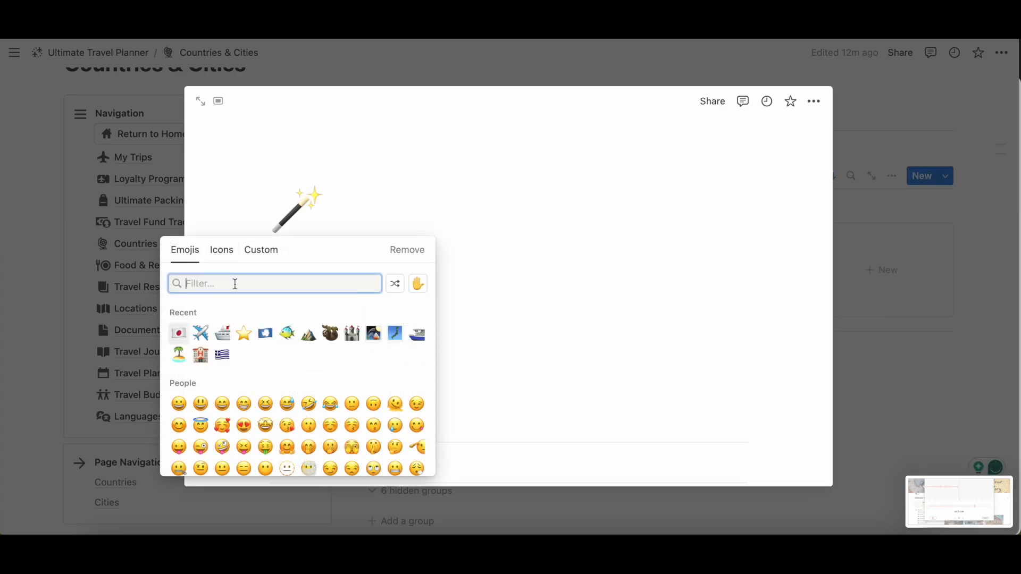
text(irela)
click(177, 313)
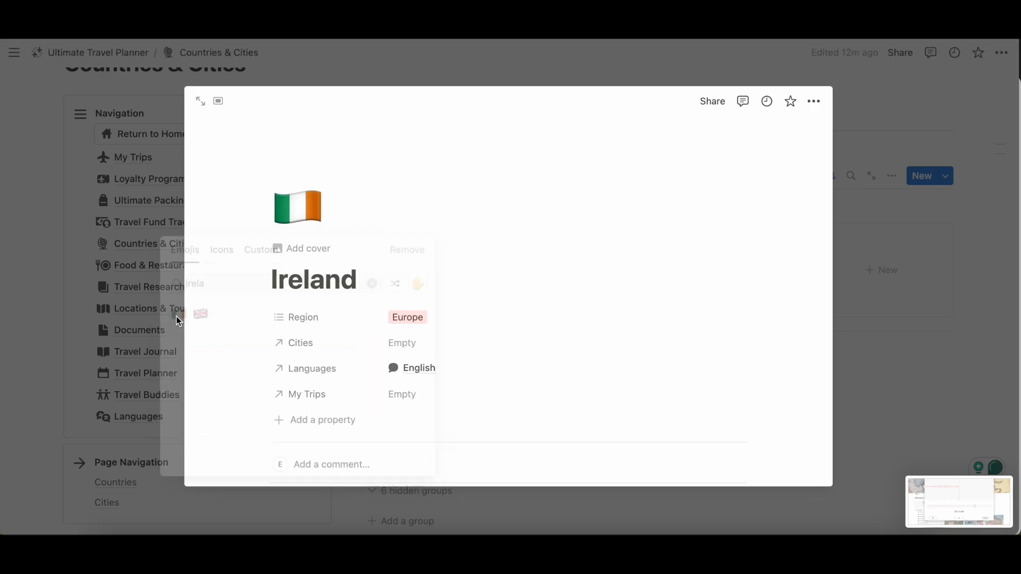
Step: Add a cover to the Ireland page using the sea cliffs photo from an Unsplash search for "ireland"
click(323, 250)
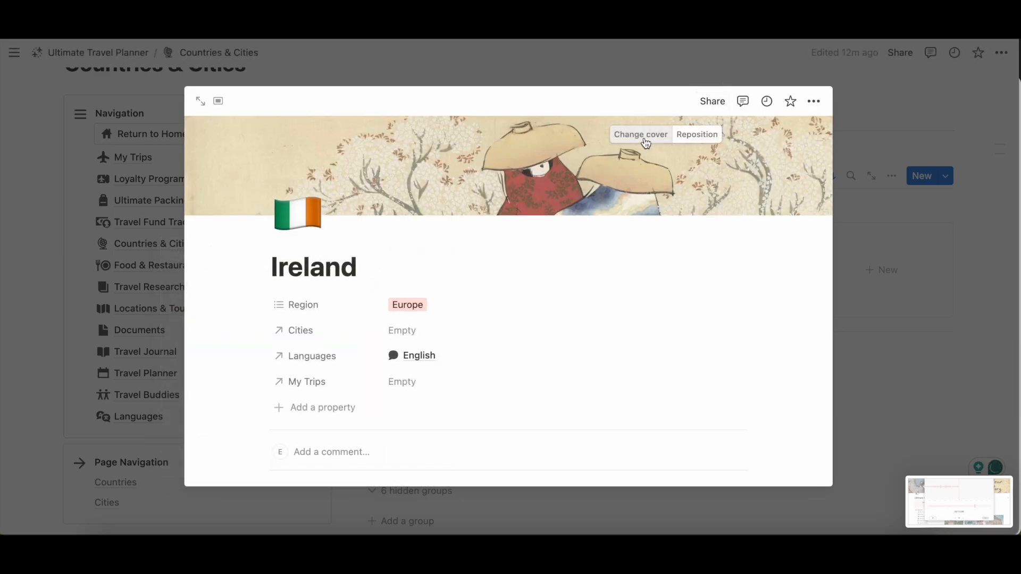
click(645, 138)
click(612, 159)
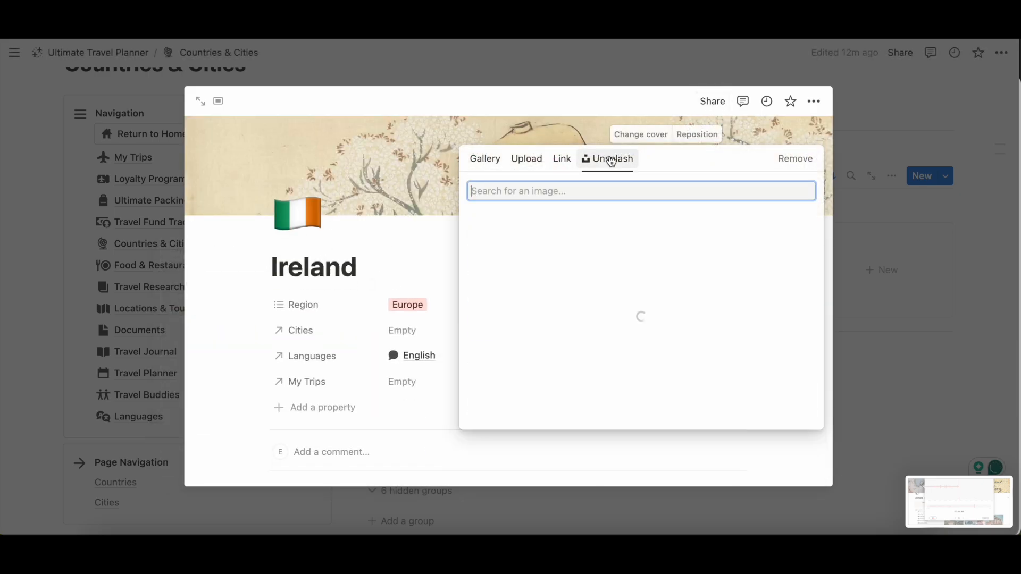
text(ireland)
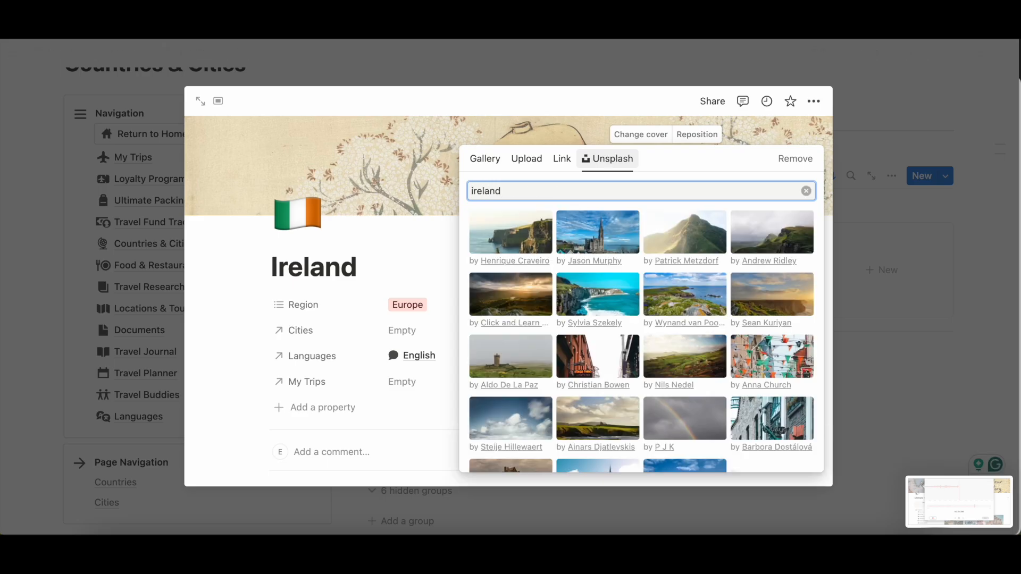
click(512, 231)
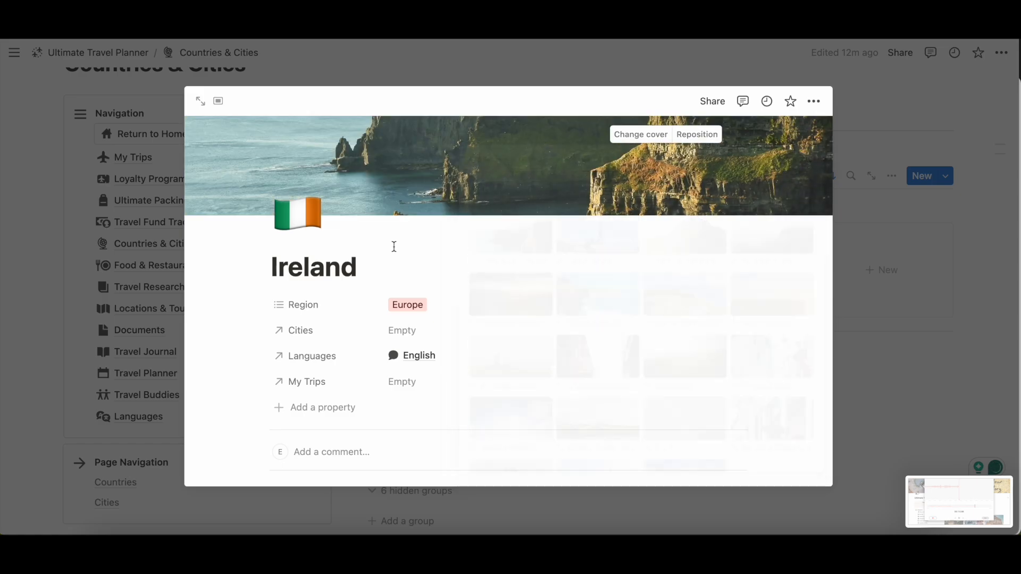
Step: Reposition the Ireland cover photo downward and close the country page
click(697, 135)
drag(539, 157, 530, 215)
click(586, 259)
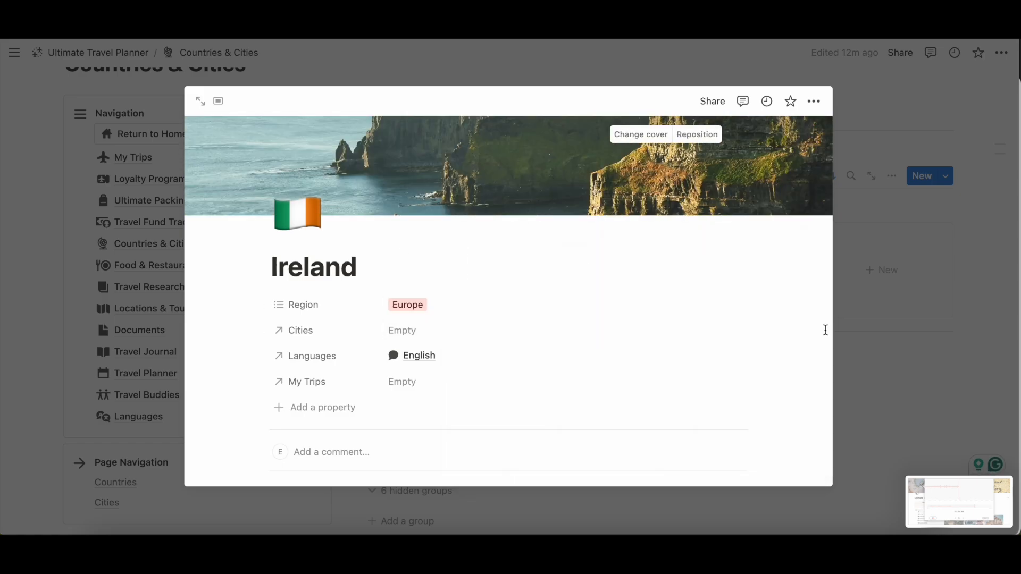
click(918, 222)
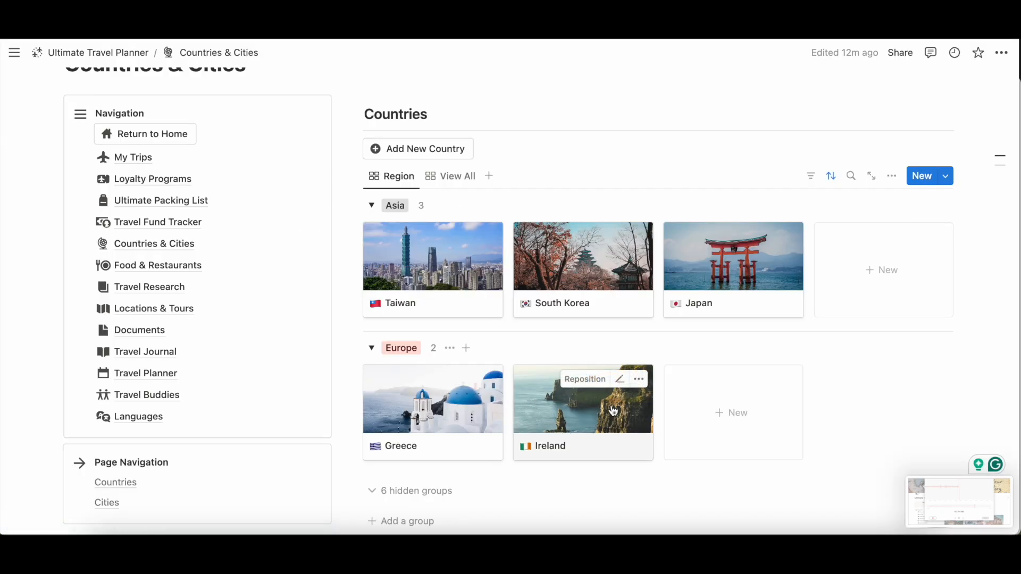
Step: Add a new city entry in the Cities section and name it Dublin
scroll(576, 353, down, 2)
scroll(558, 414, down, 2)
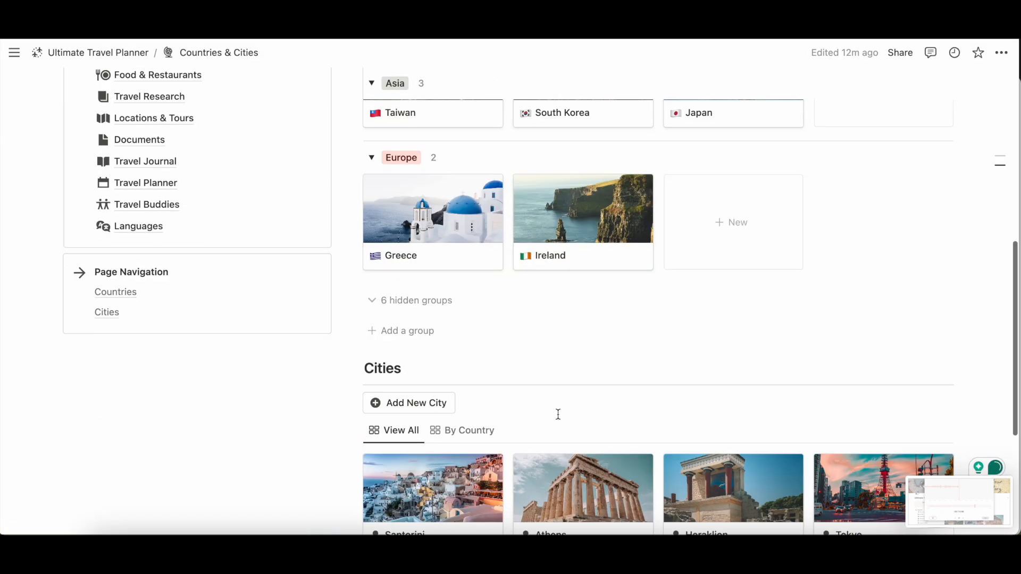
scroll(558, 414, up, 3)
scroll(557, 414, down, 6)
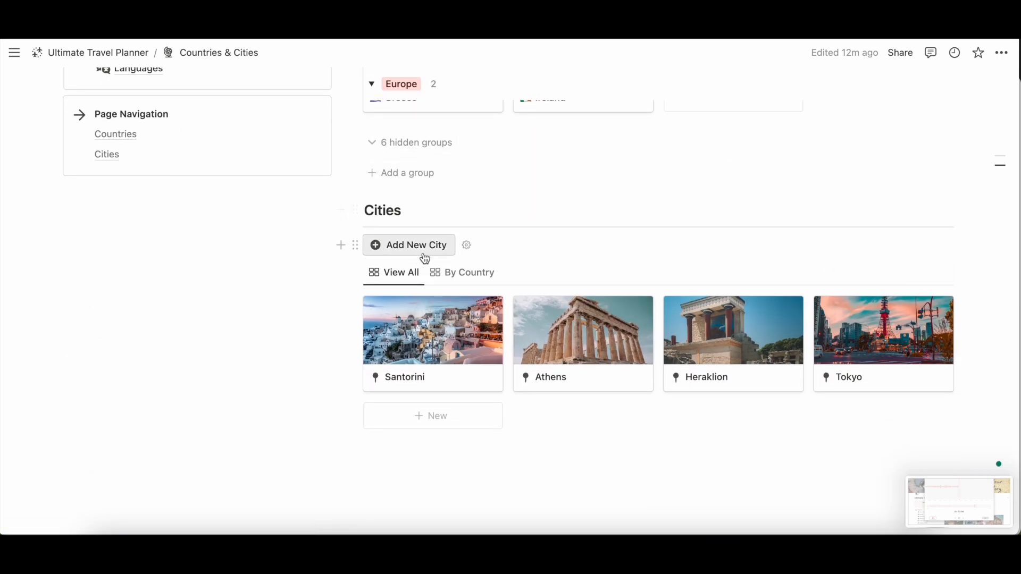
click(399, 253)
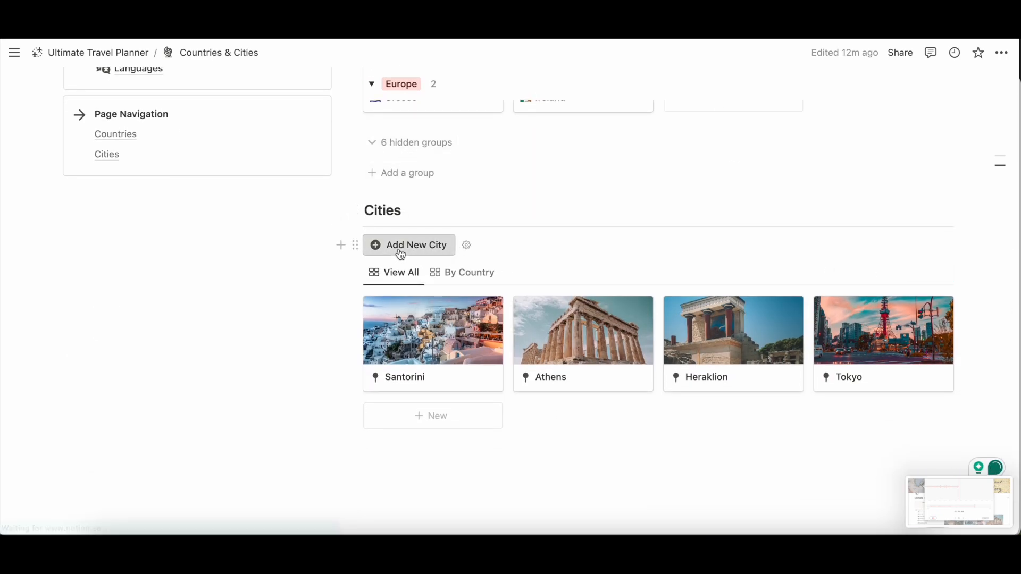
triple_click(275, 279)
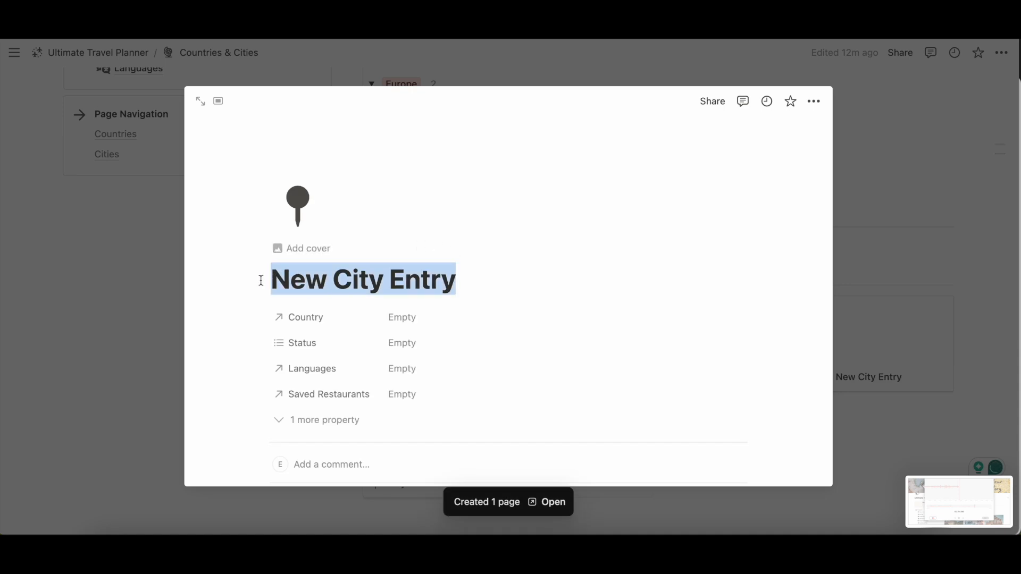
text(Dublin)
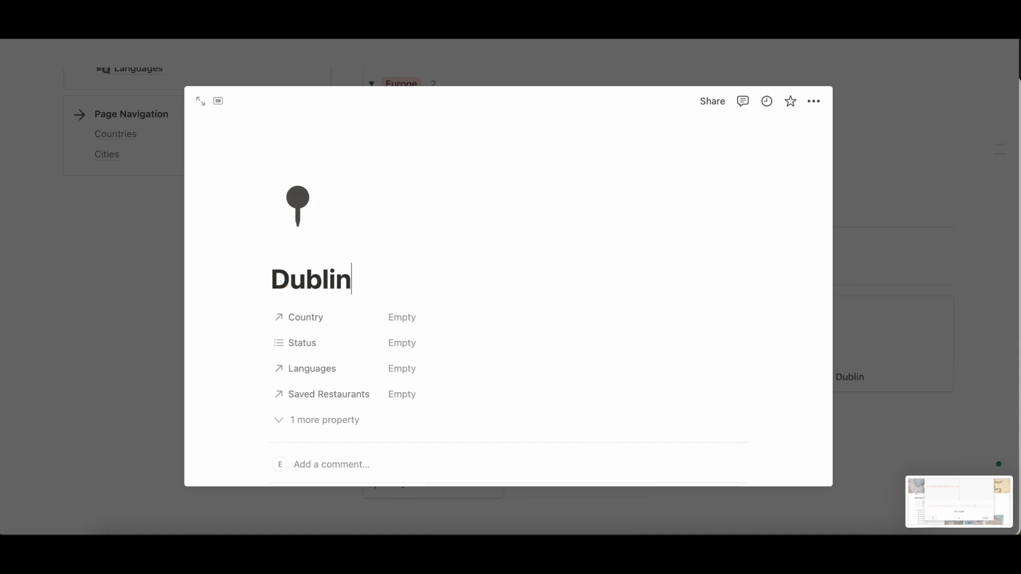
Step: Add a cover to the Dublin page using the Temple Bar street photo from an Unsplash search for "dublin"
click(296, 251)
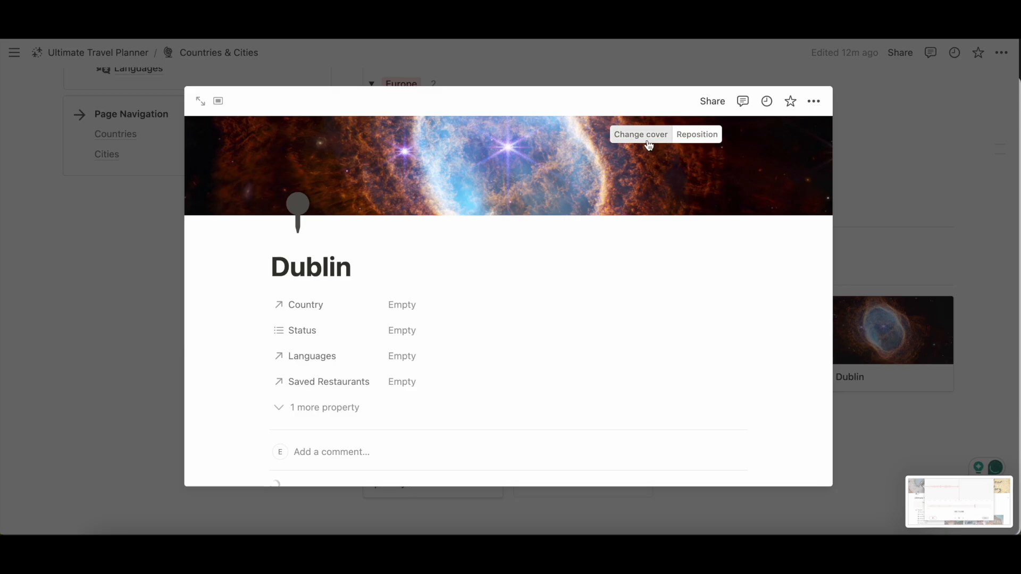
click(638, 135)
click(609, 158)
text(d)
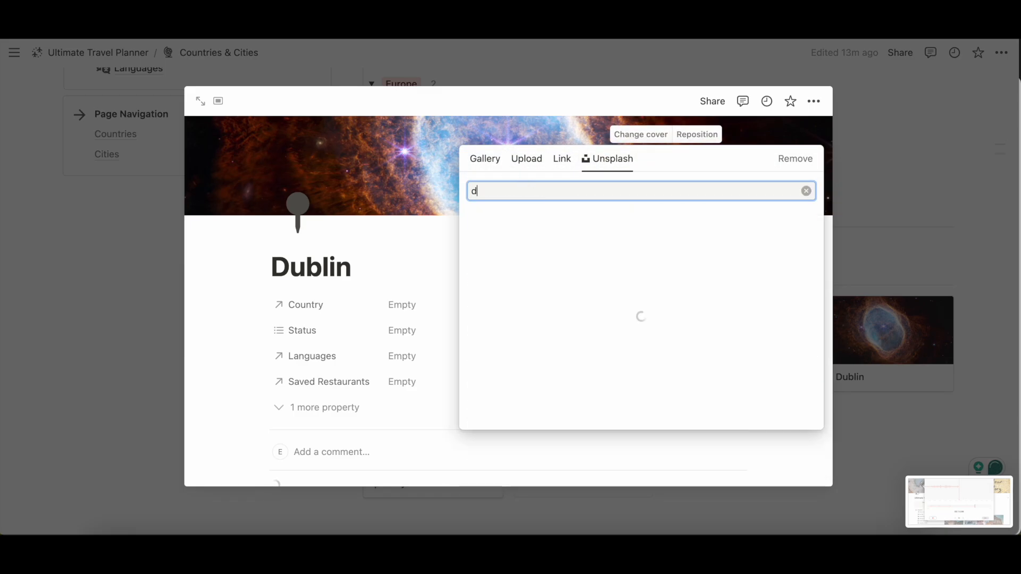
text(ublin)
scroll(627, 319, down, 3)
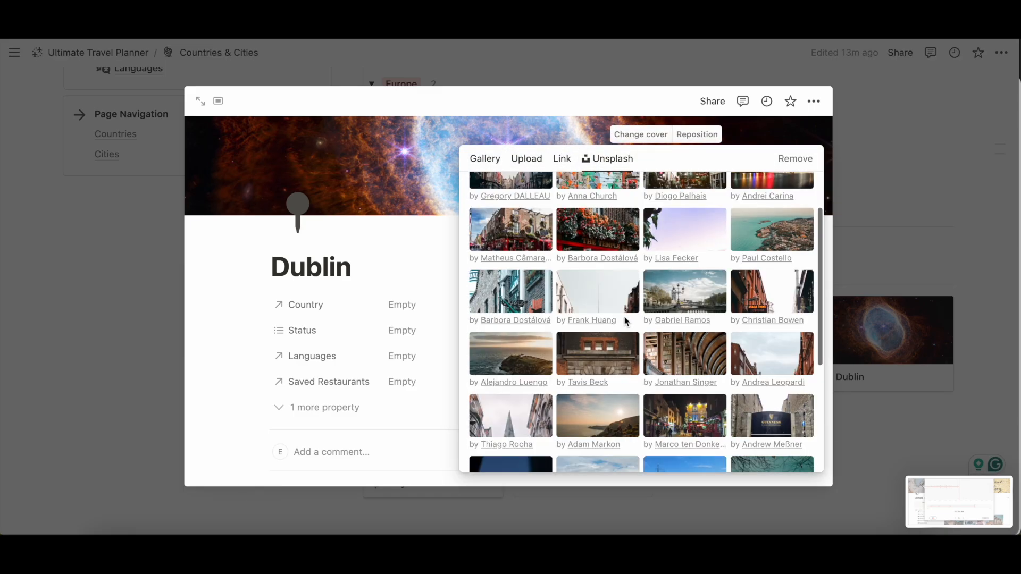
click(524, 232)
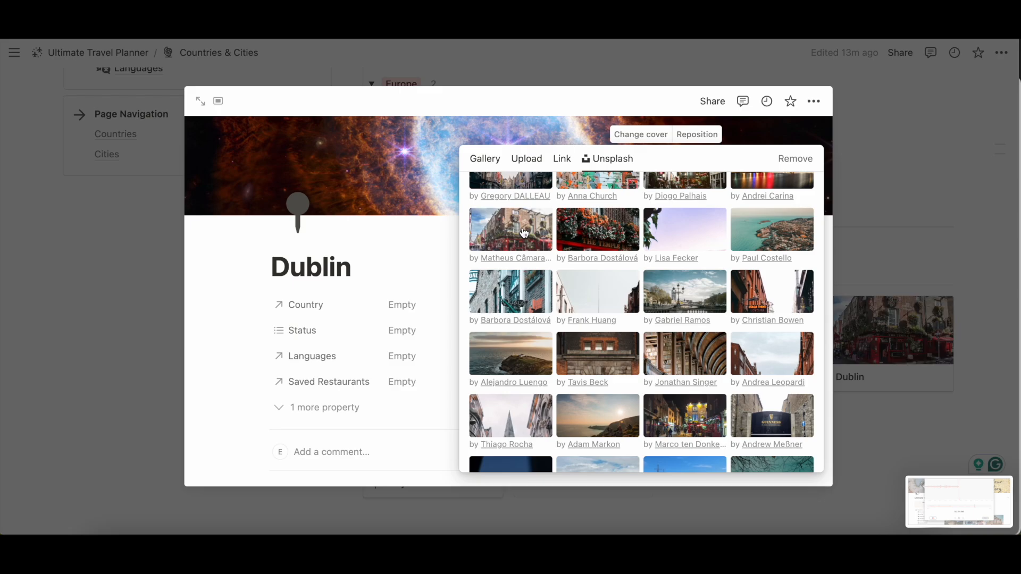
click(410, 248)
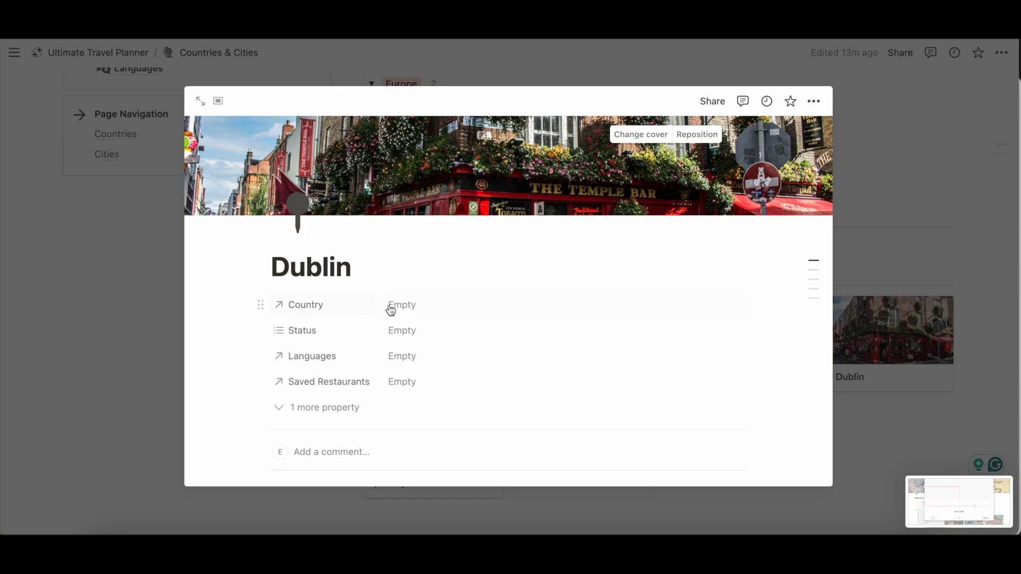
Step: Link Dublin to the country Ireland and set its status to Upcoming
click(411, 307)
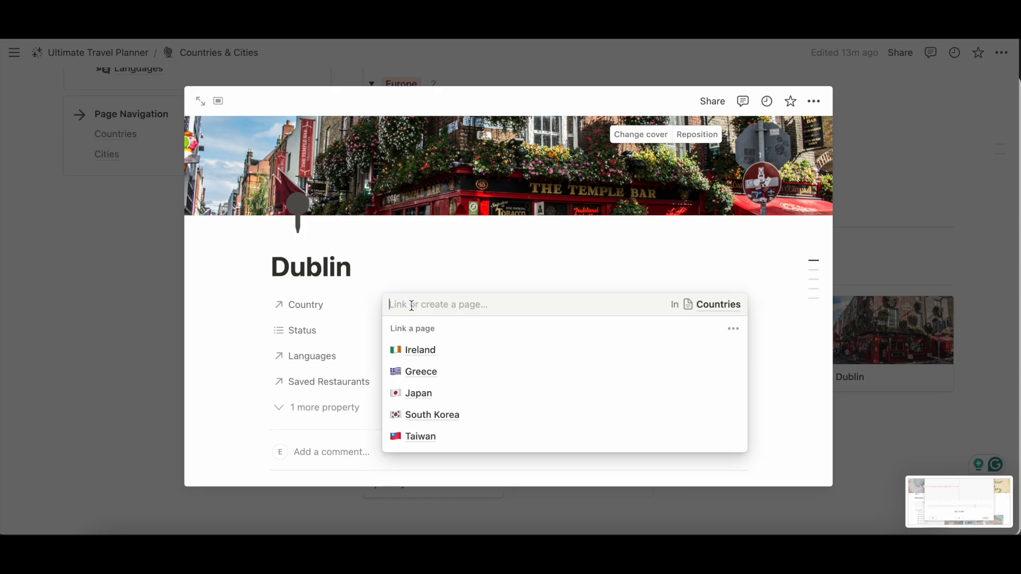
click(435, 354)
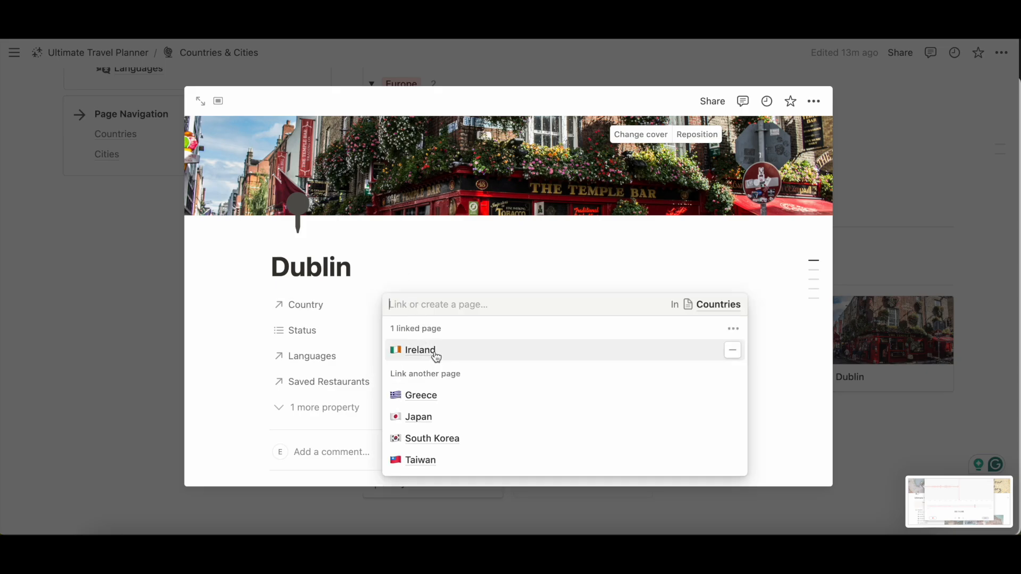
click(451, 249)
click(416, 330)
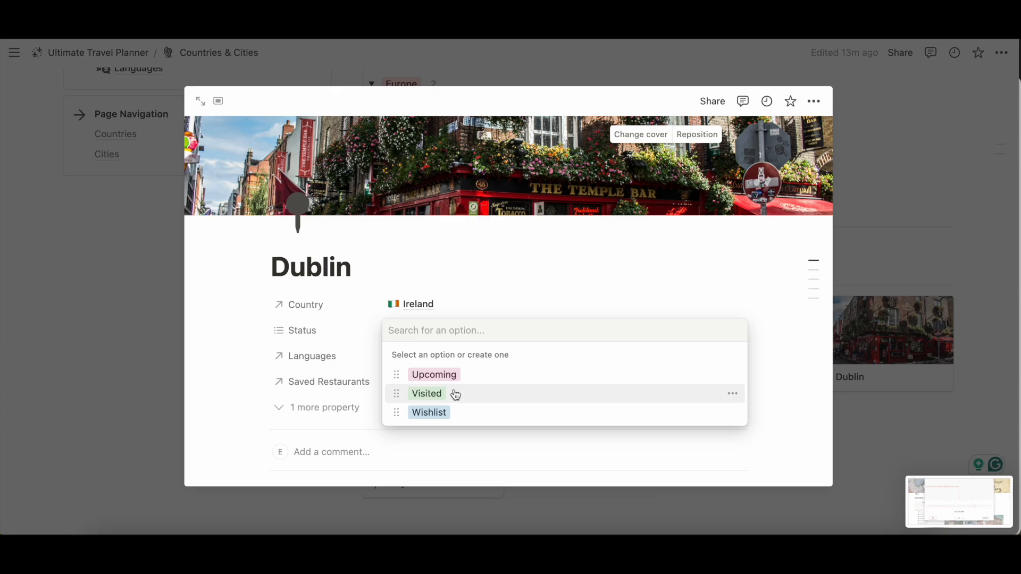
click(482, 380)
Step: Set the Dublin page's Languages property to English
click(410, 361)
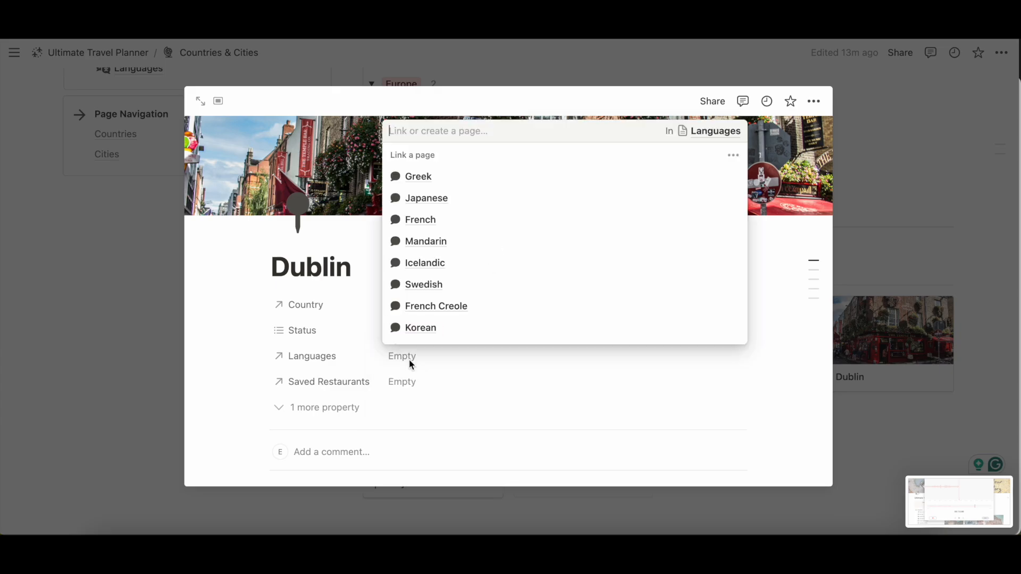
scroll(449, 285, down, 4)
scroll(449, 285, up, 4)
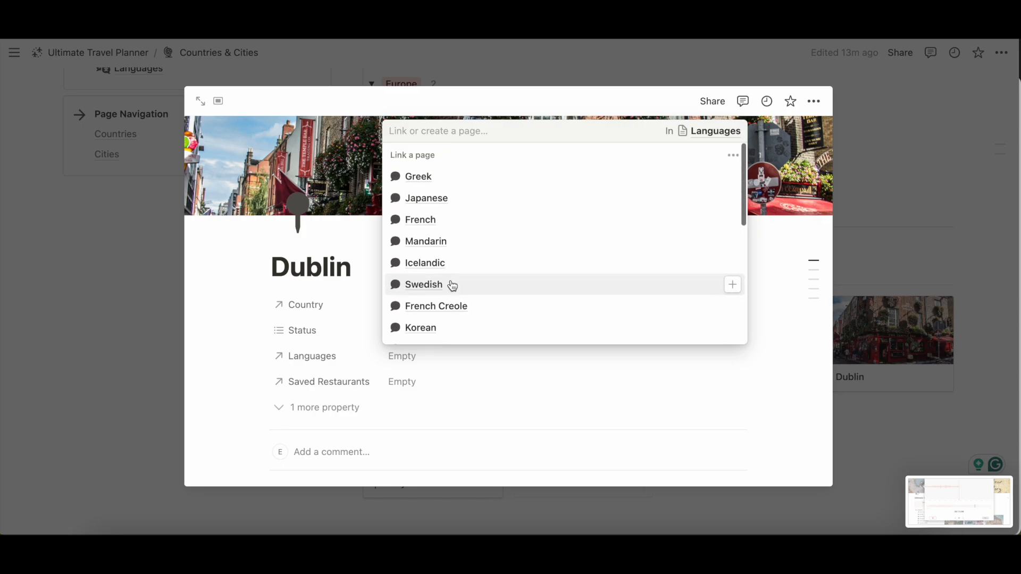
scroll(452, 286, down, 5)
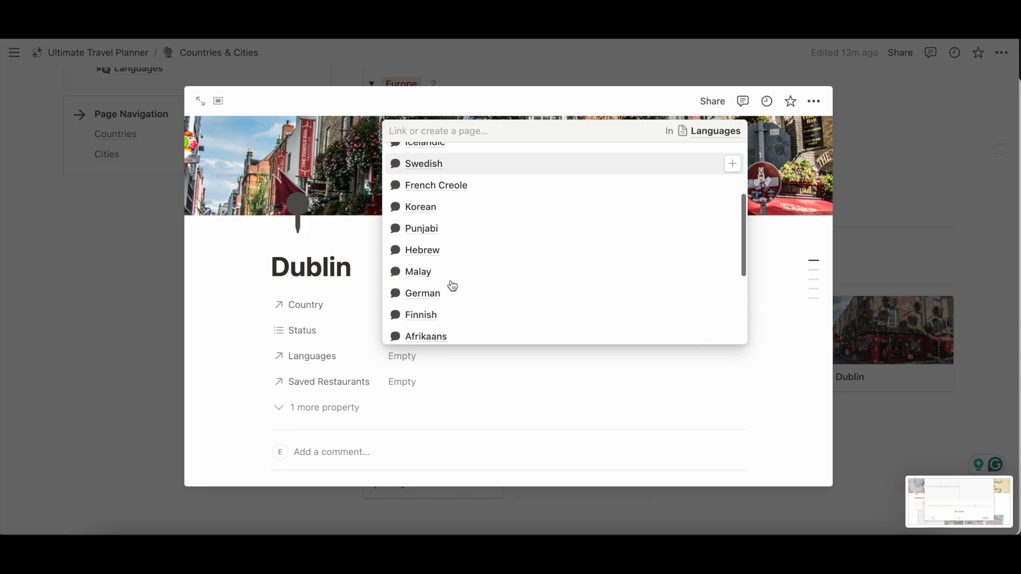
scroll(452, 286, up, 5)
scroll(452, 286, down, 3)
scroll(451, 284, down, 2)
scroll(451, 285, up, 5)
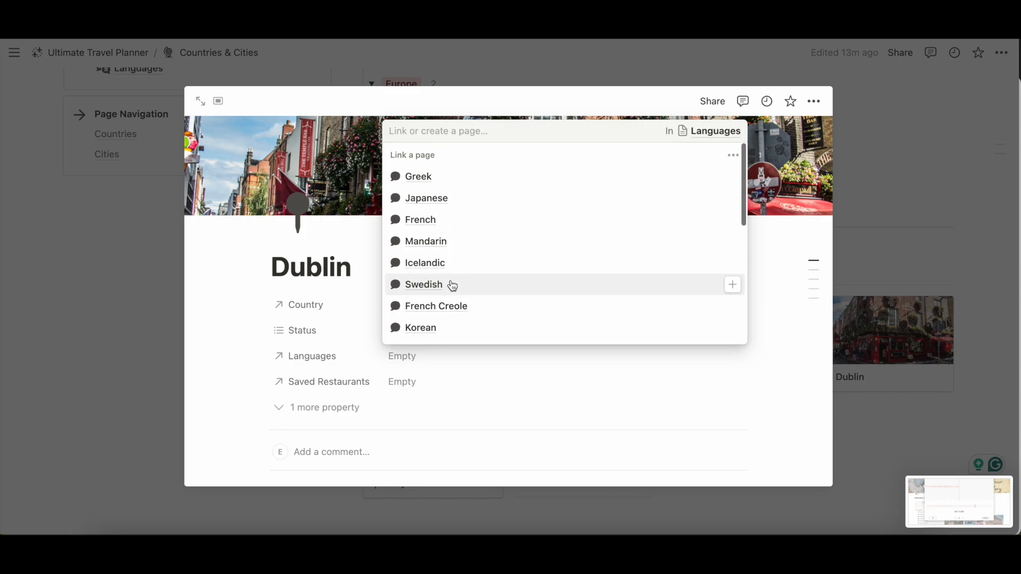
text(eng)
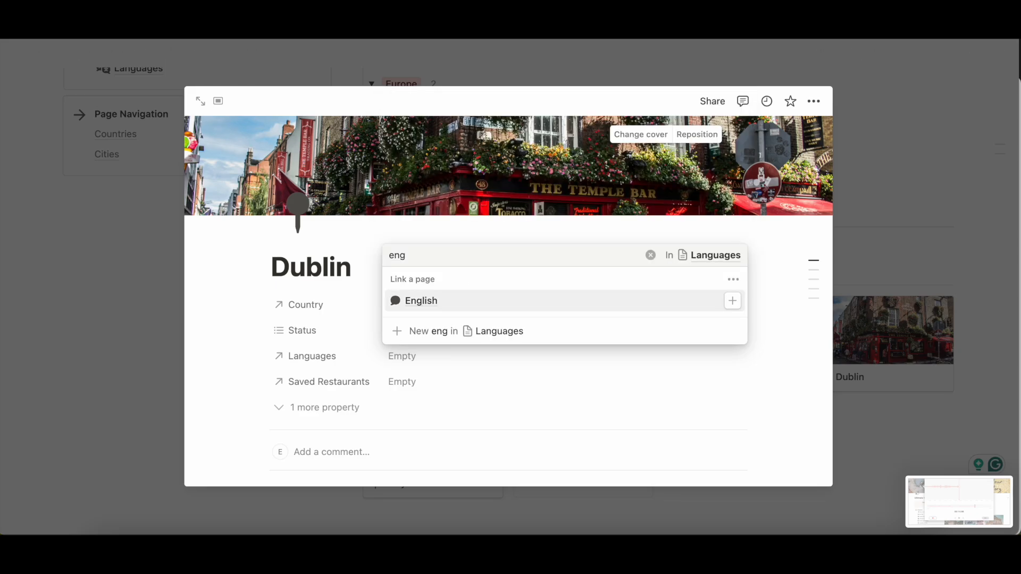
click(426, 302)
click(243, 316)
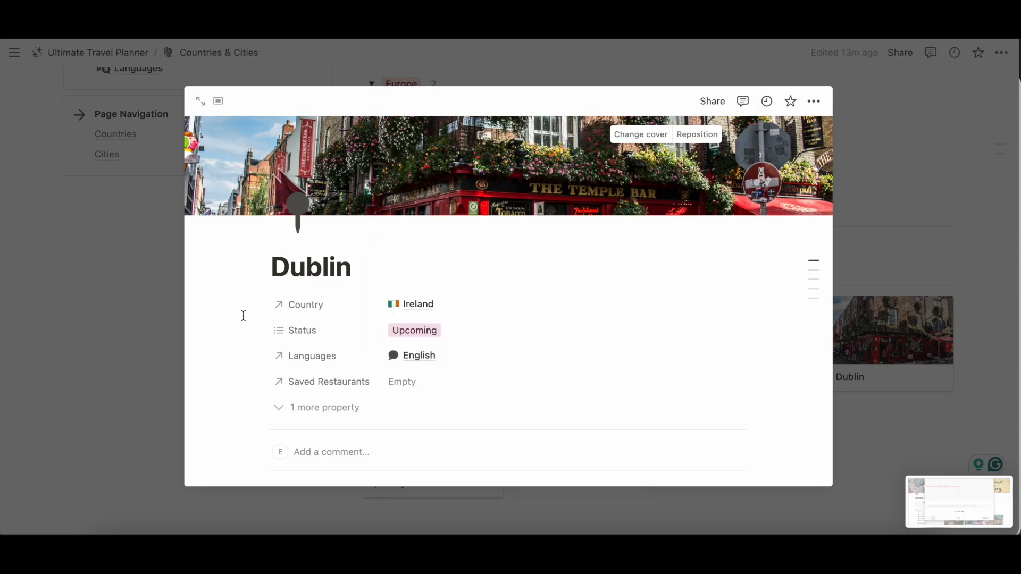
Step: Look through the Dublin page's Map, Current Weather, My Trips, Travel Research and Saved Locations sections
scroll(426, 287, down, 2)
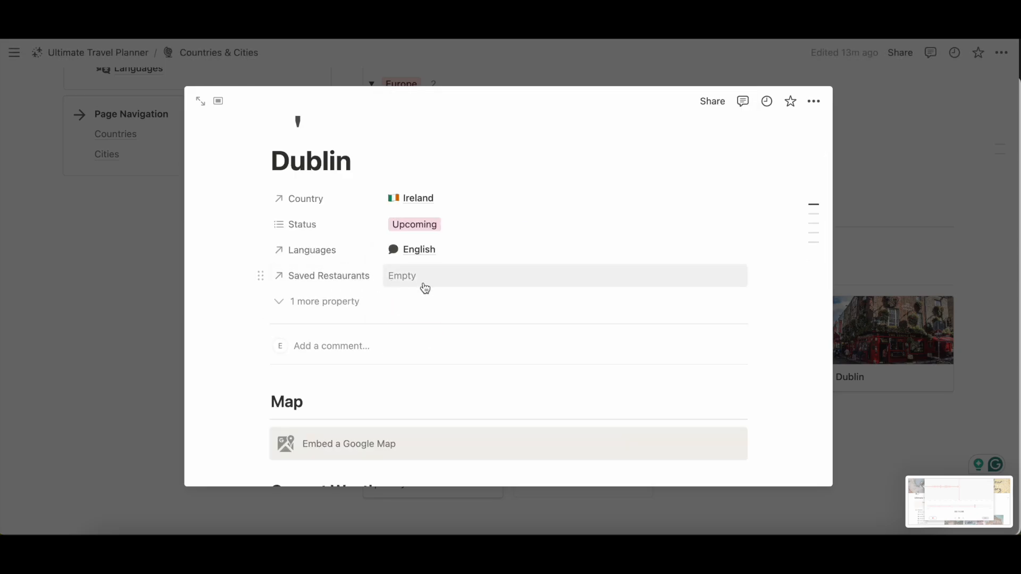
scroll(435, 323, down, 3)
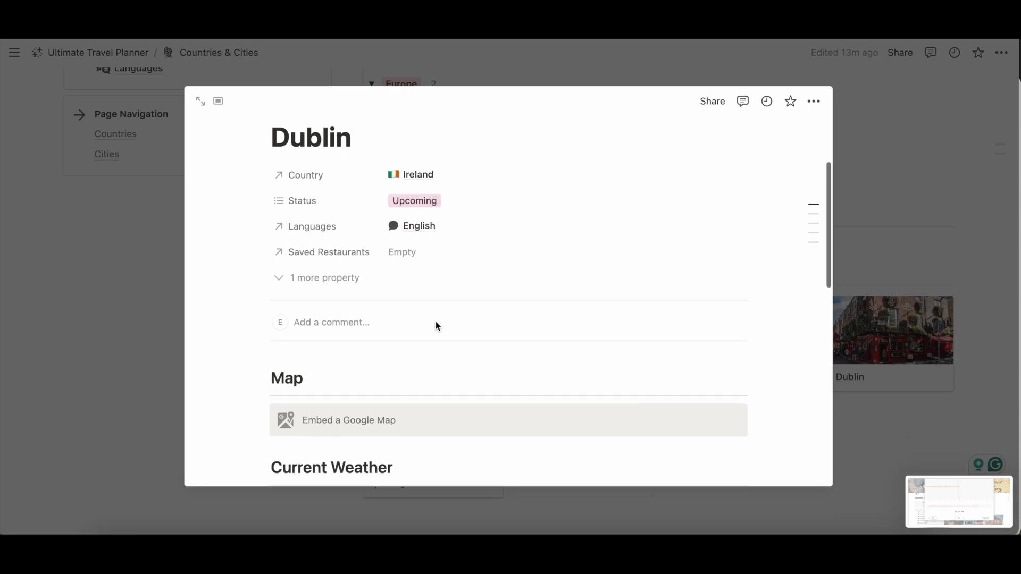
scroll(436, 321, down, 1)
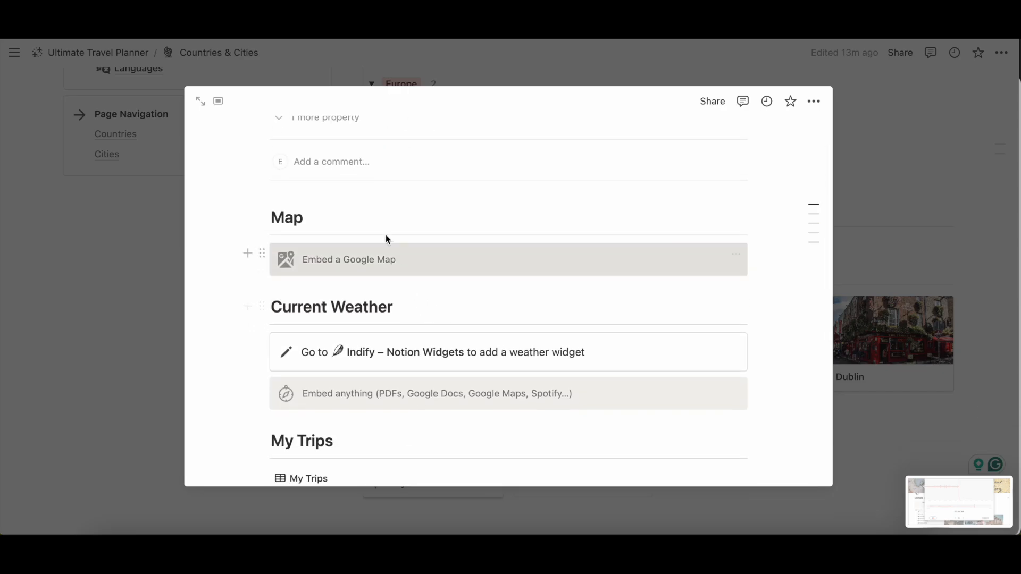
scroll(421, 263, down, 2)
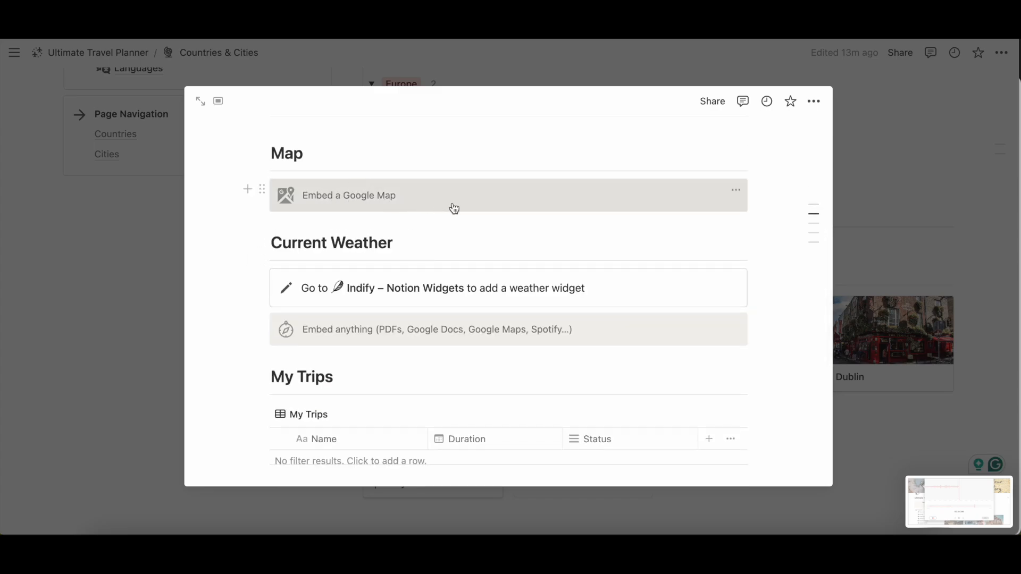
scroll(385, 236, down, 3)
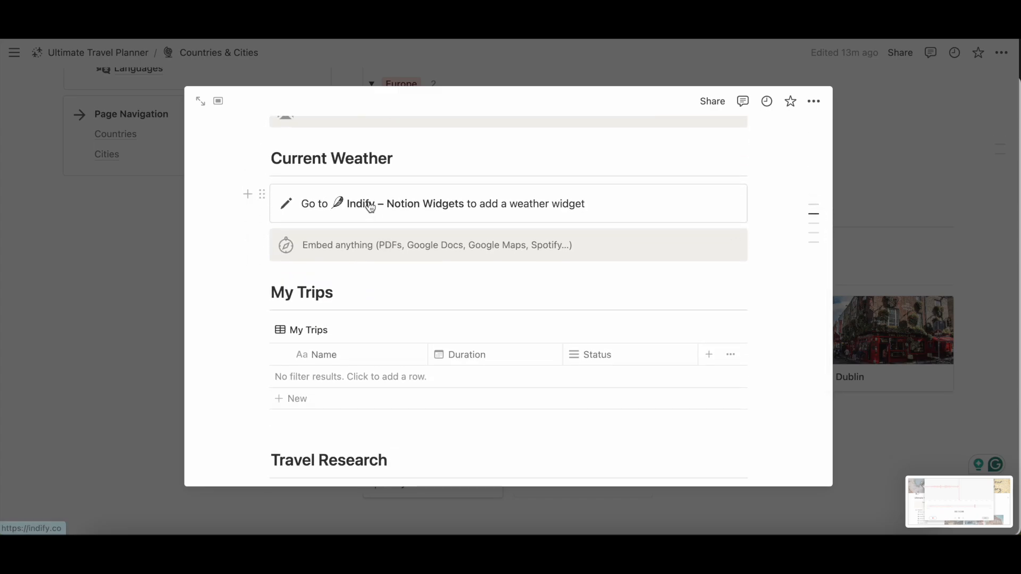
mouse_move(406, 212)
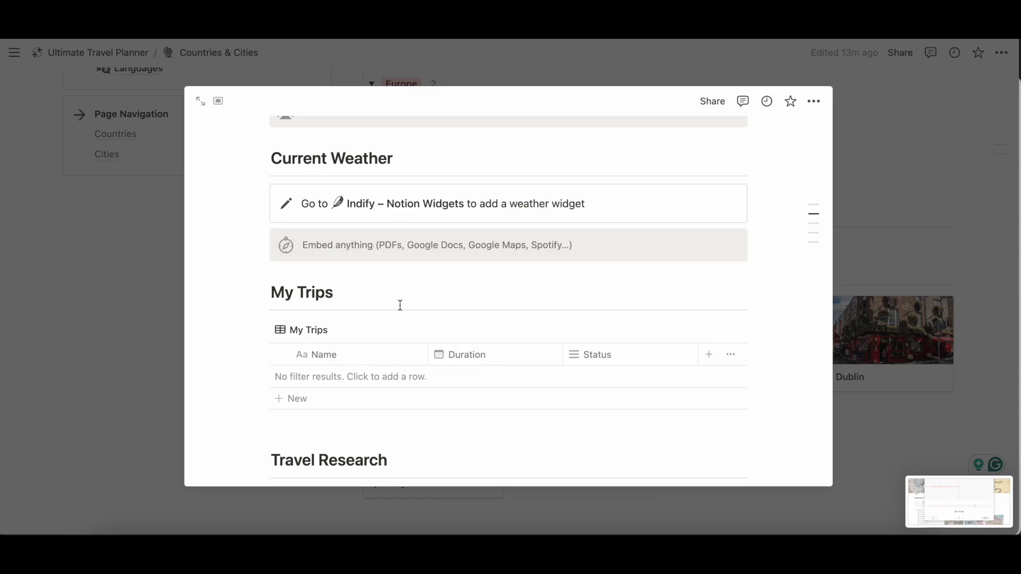
scroll(400, 305, down, 5)
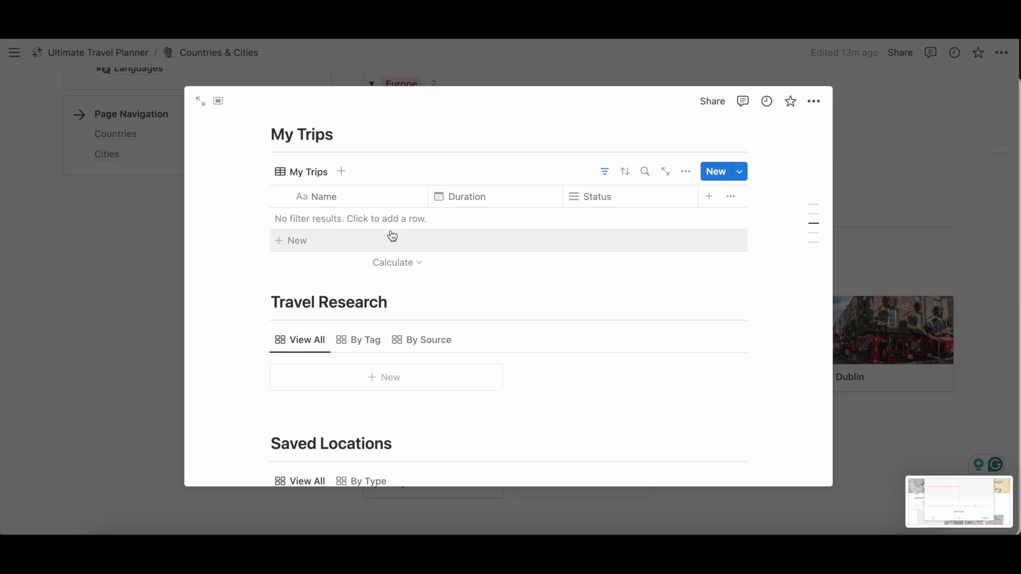
scroll(393, 236, down, 3)
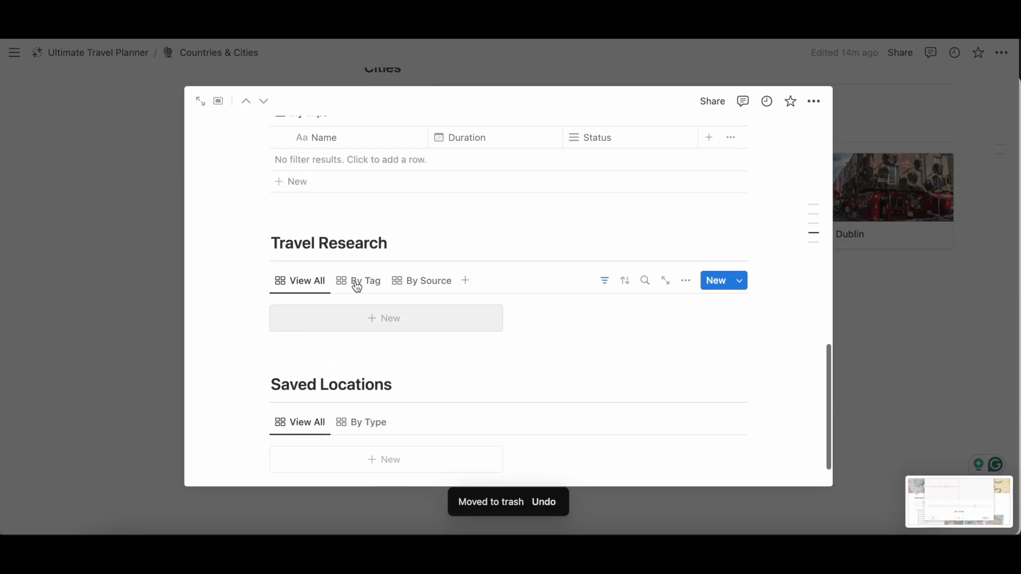
Step: Create a new entry in Dublin's Travel Research section and select its placeholder title
scroll(356, 287, up, 1)
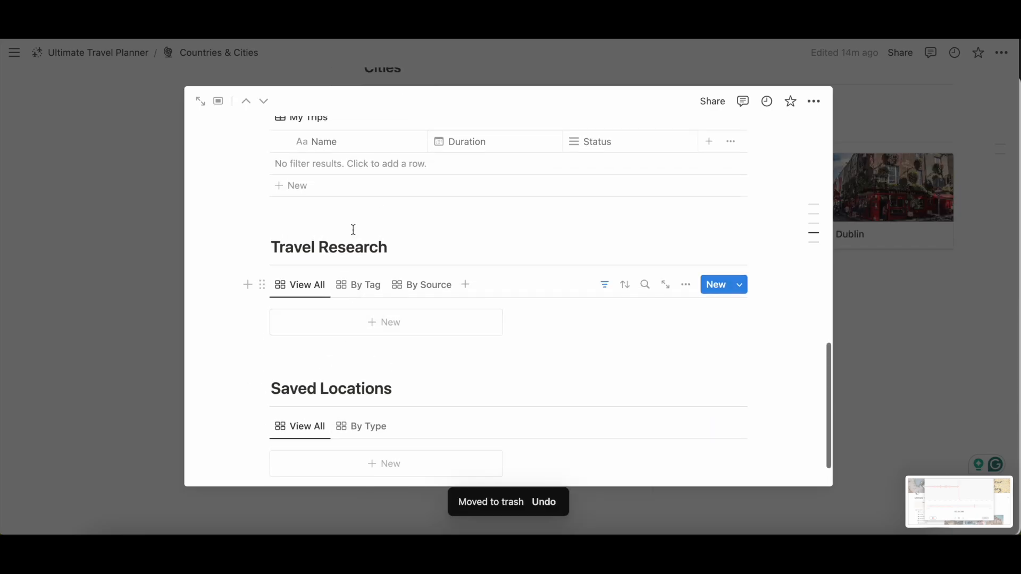
click(359, 330)
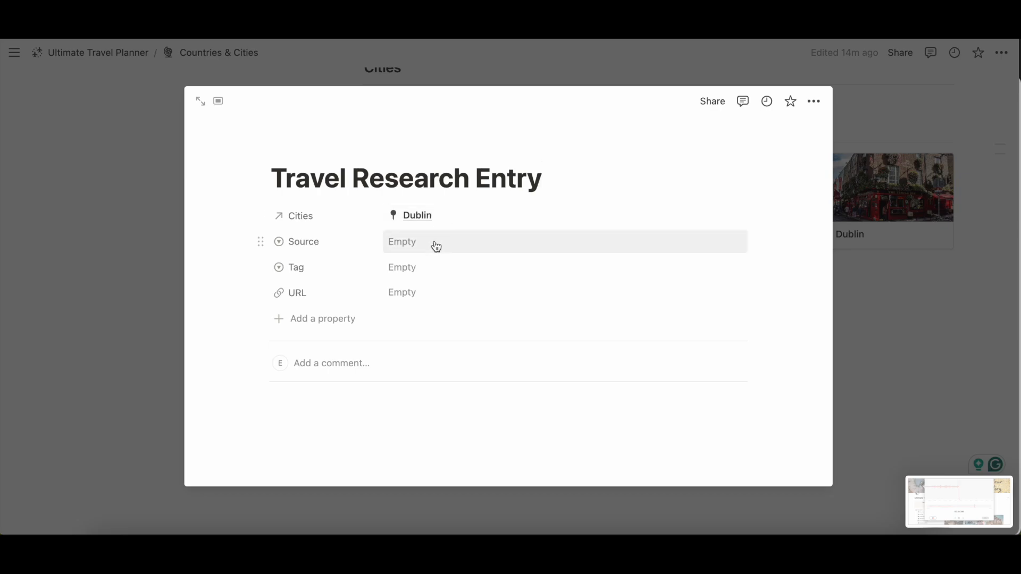
drag(542, 178, 271, 159)
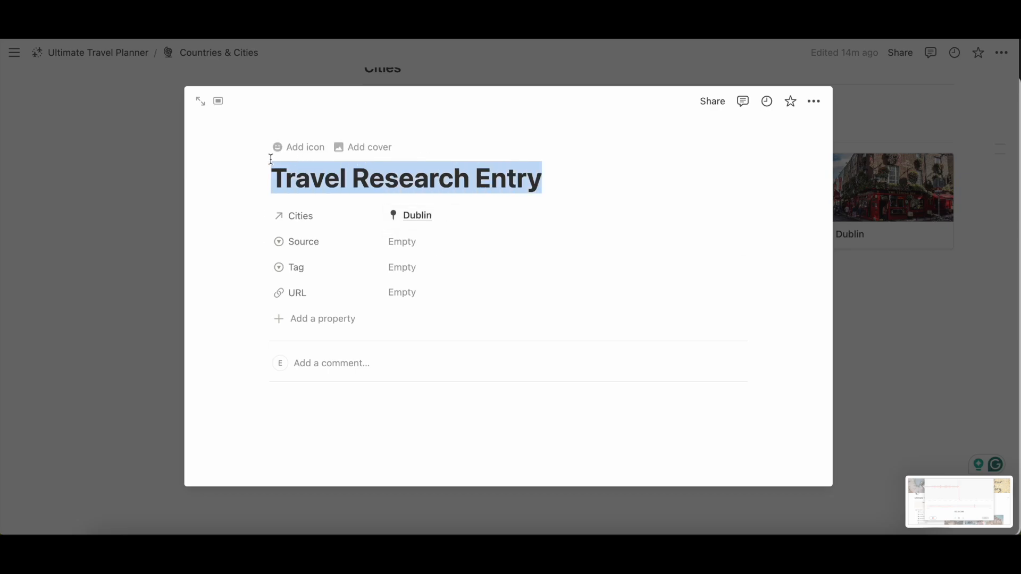
Step: Go to the Eden & Thread blog in a new browser tab and open the "3-Day Coast to Coast Guide to Ireland" article
key(super+t)
text(ede)
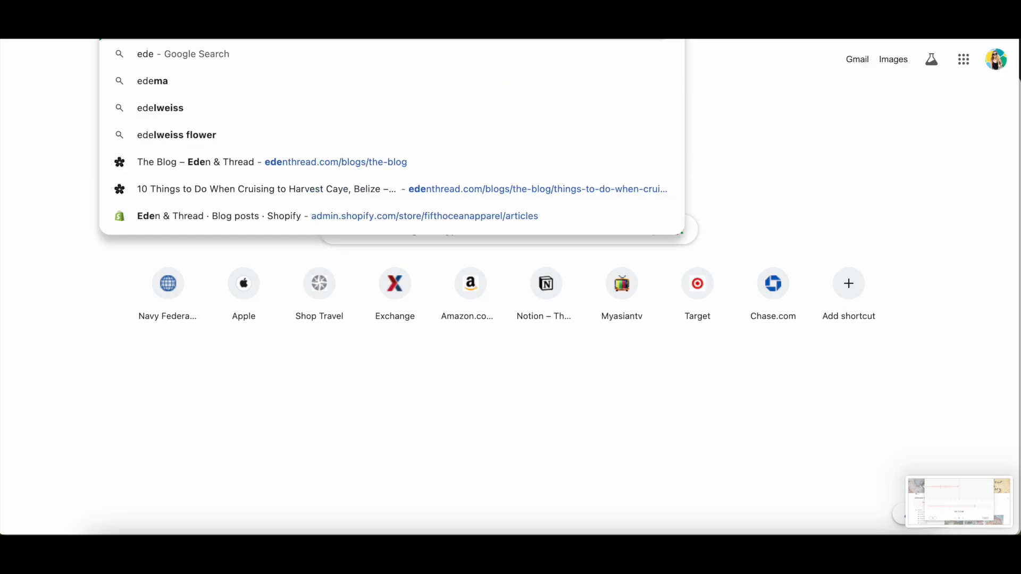
key(Return)
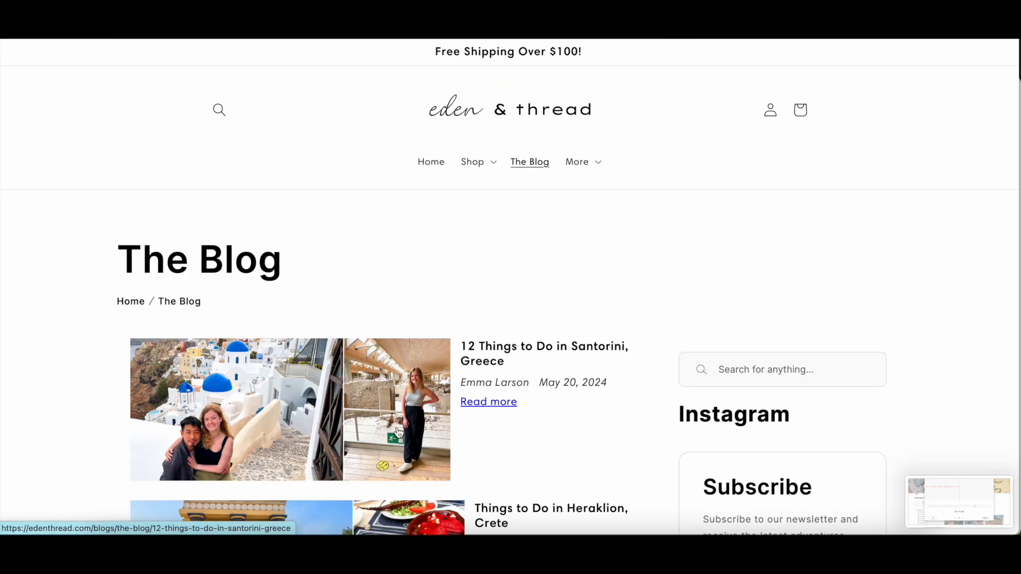
scroll(399, 430, down, 10)
scroll(399, 430, down, 7)
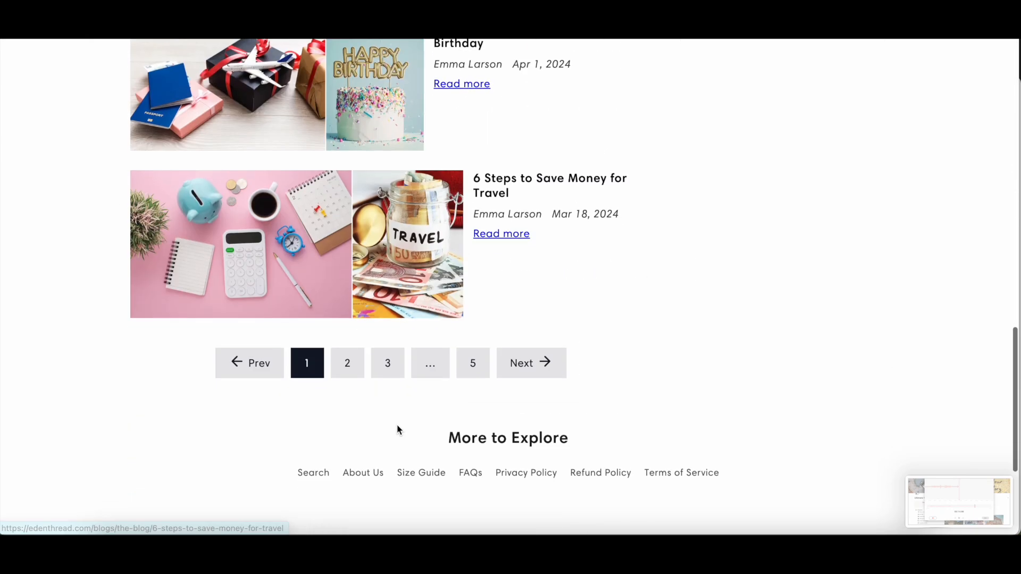
scroll(365, 365, up, 5)
scroll(365, 365, up, 1)
click(313, 384)
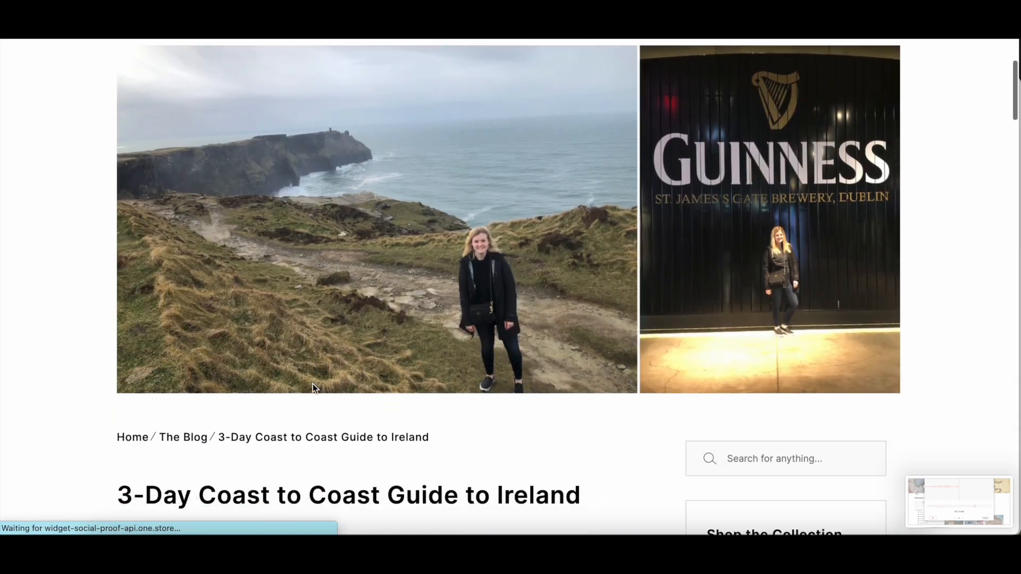
Step: Copy the article's heading and paste it as the research entry's title, "3-Day Coast to Coast Guide to Ireland"
scroll(313, 384, down, 3)
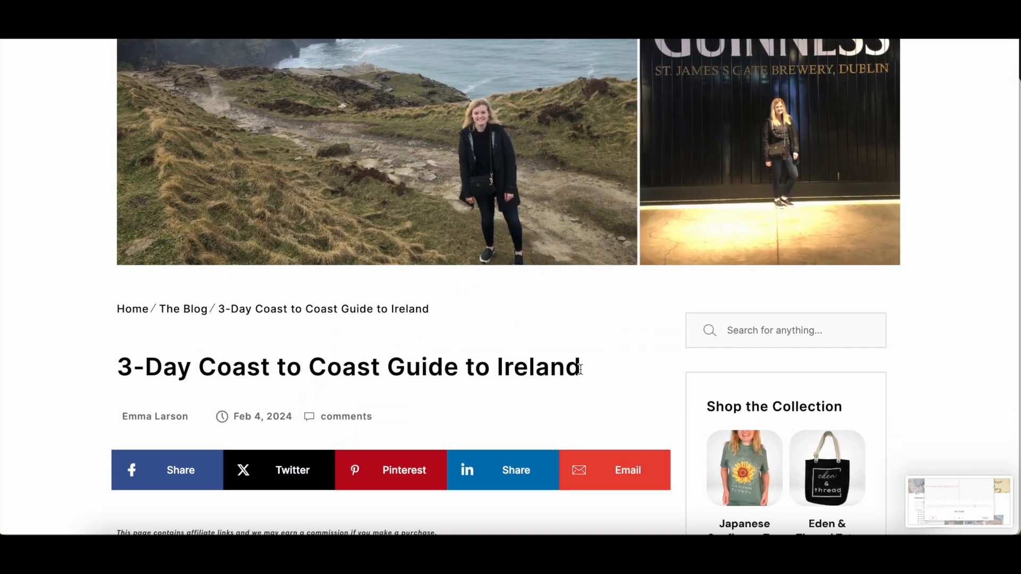
drag(579, 368, 118, 369)
key(super+c)
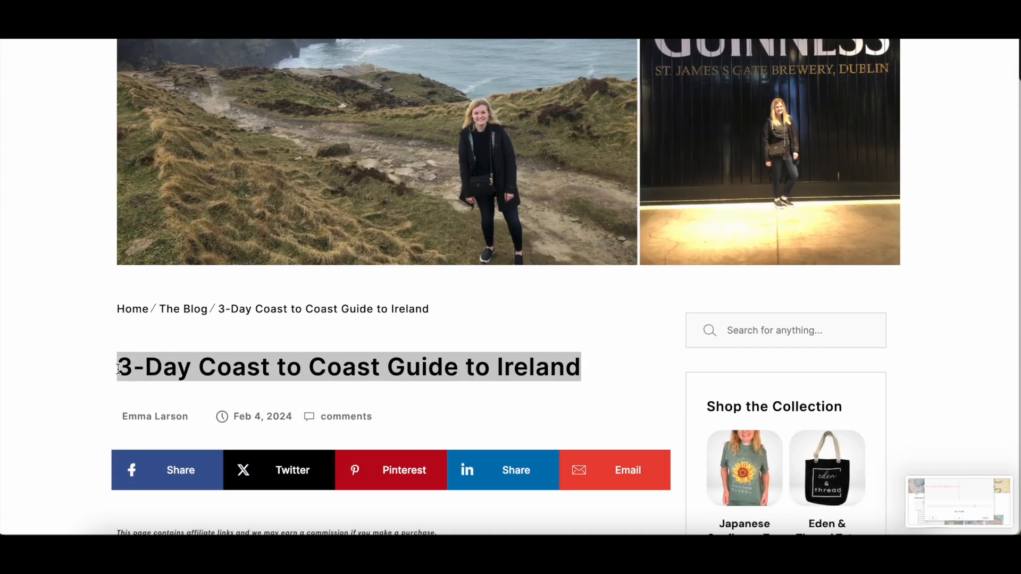
key(super+Tab)
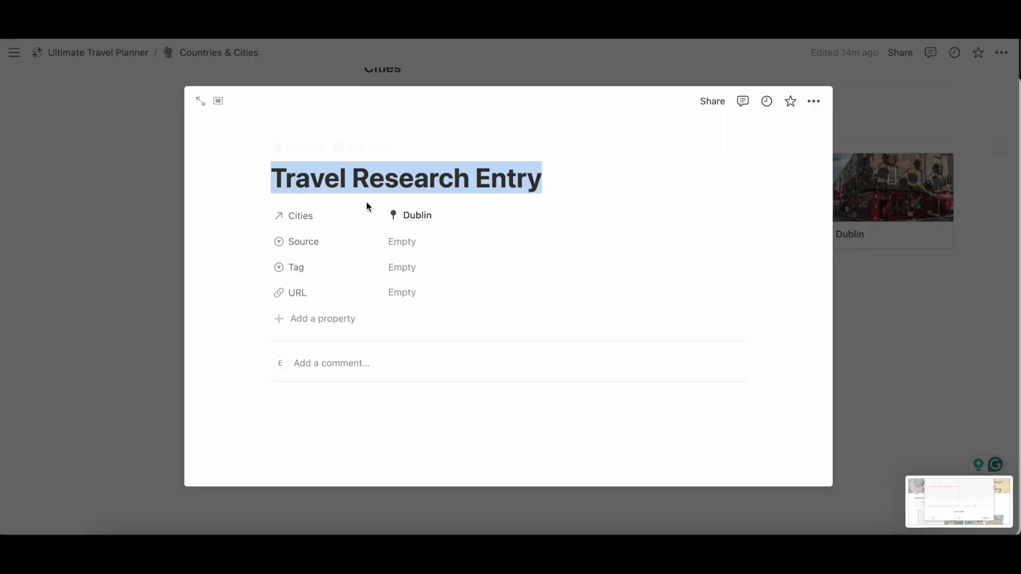
key(super+v)
Step: Set the research entry's source to Article/Blog and its tag to Trip Guide
click(417, 244)
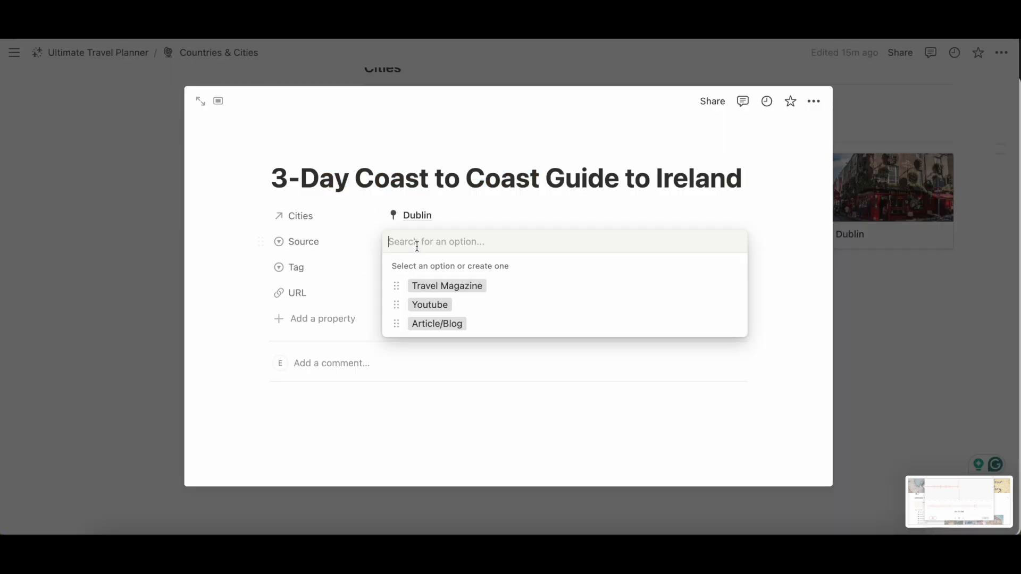
click(425, 324)
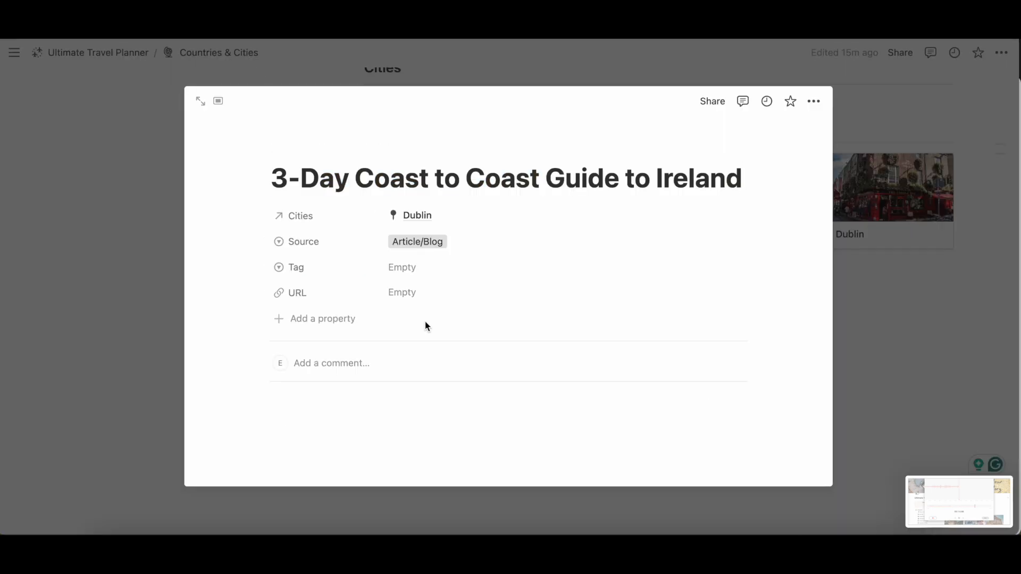
click(408, 281)
click(439, 356)
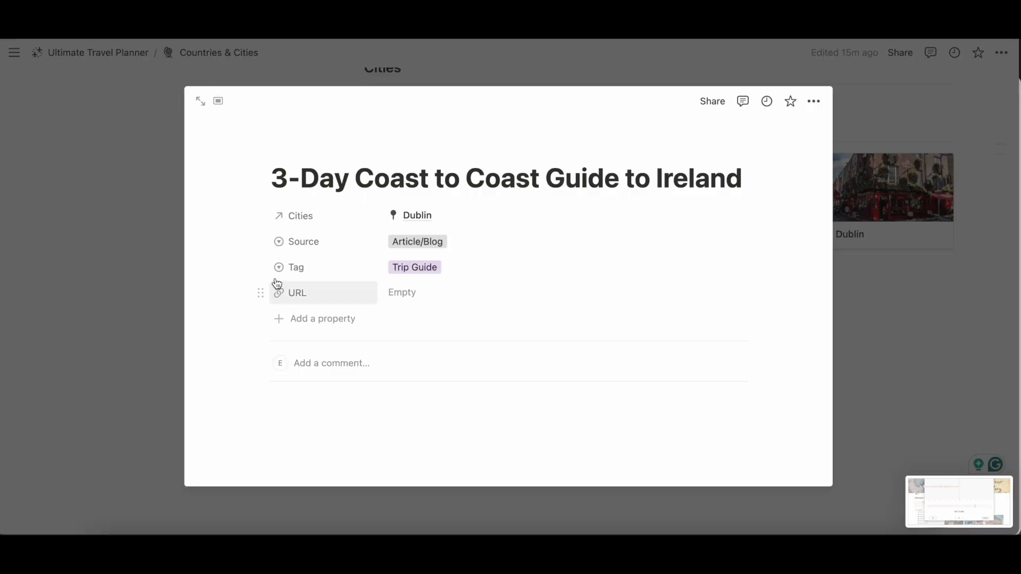
click(396, 292)
text(https://edenthread.com/blogs/the-blog/3-day-coast-to-coast-guide-to-ireland)
click(255, 315)
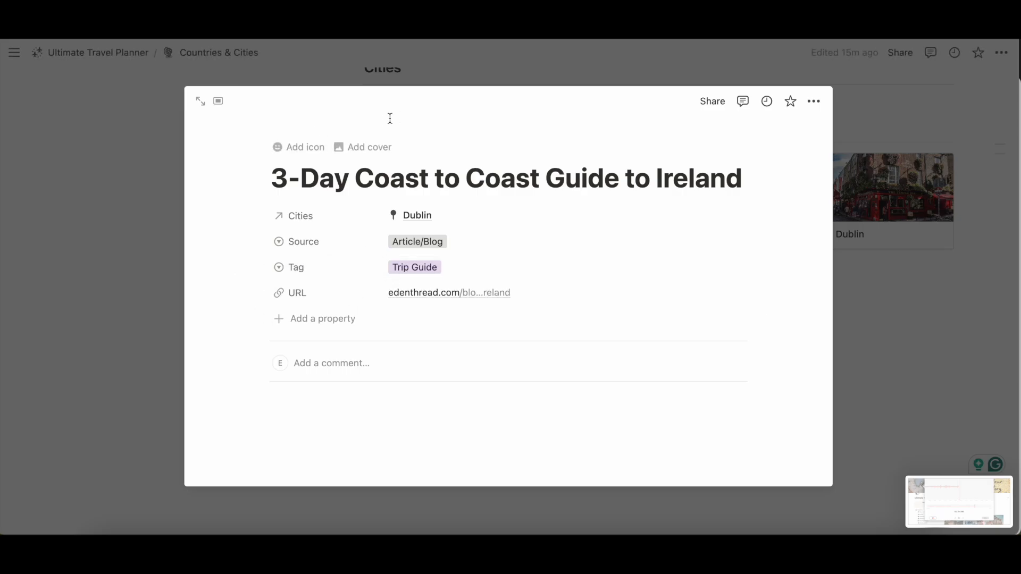
Step: Add a cover to the research entry using the ivy-covered castle photo from an Unsplash search for "ireland"
click(367, 148)
click(641, 134)
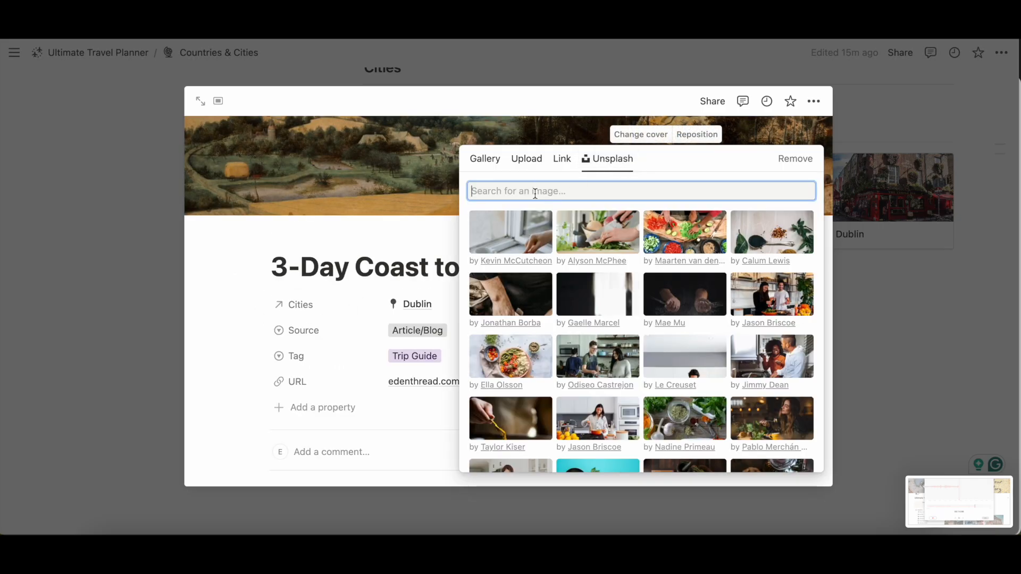
text(ireland)
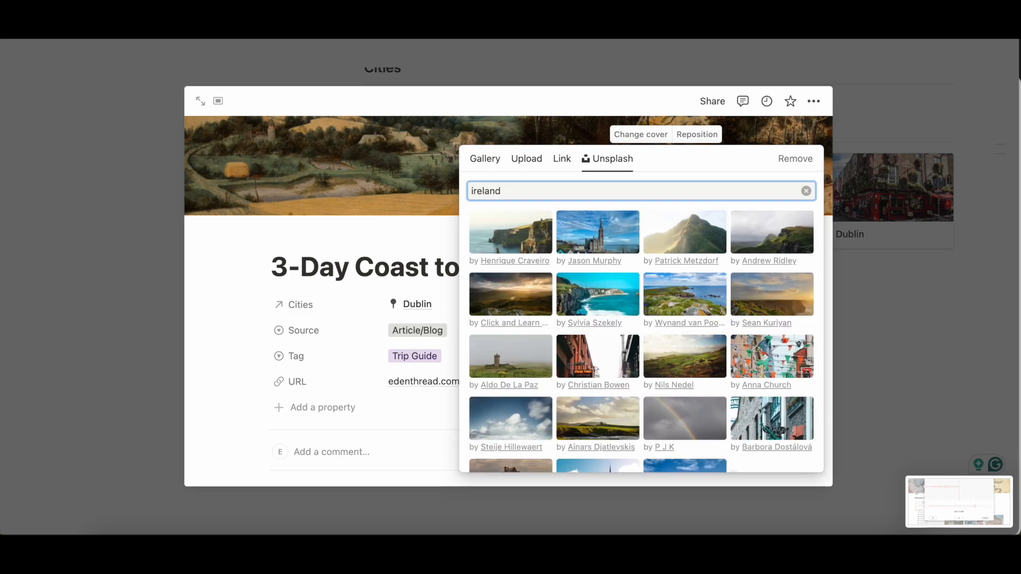
scroll(727, 312, down, 3)
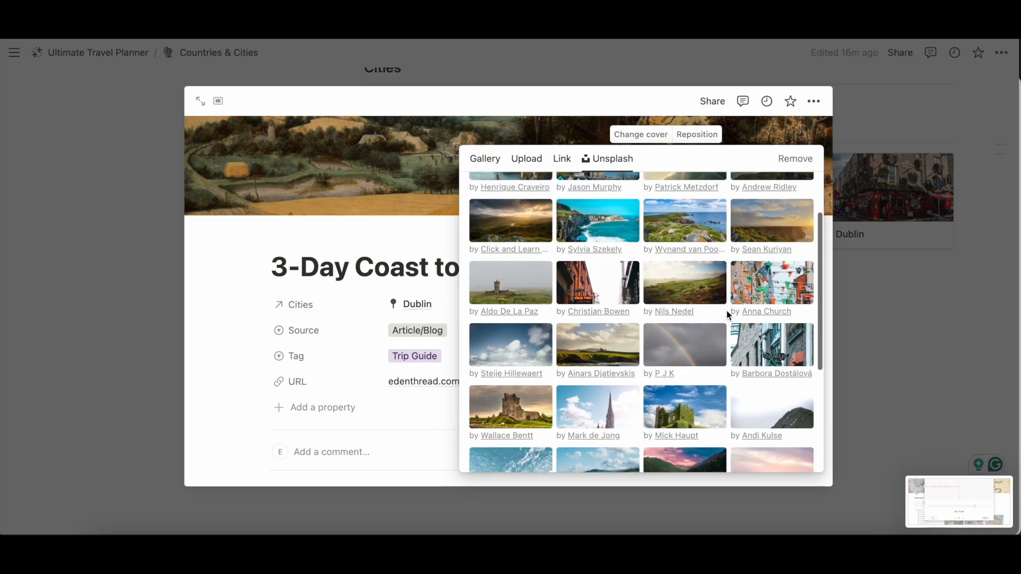
scroll(748, 355, down, 3)
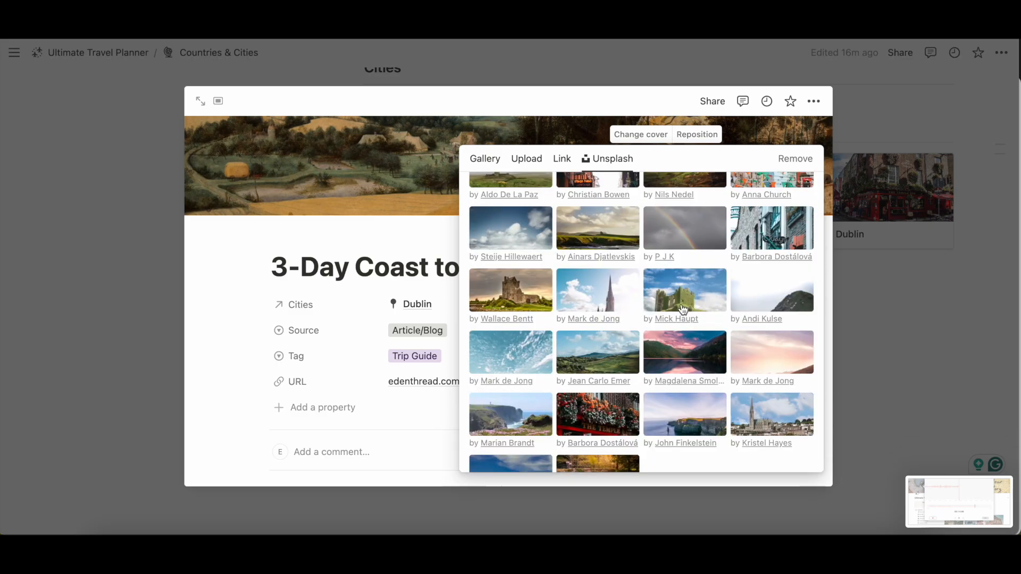
click(685, 290)
click(298, 289)
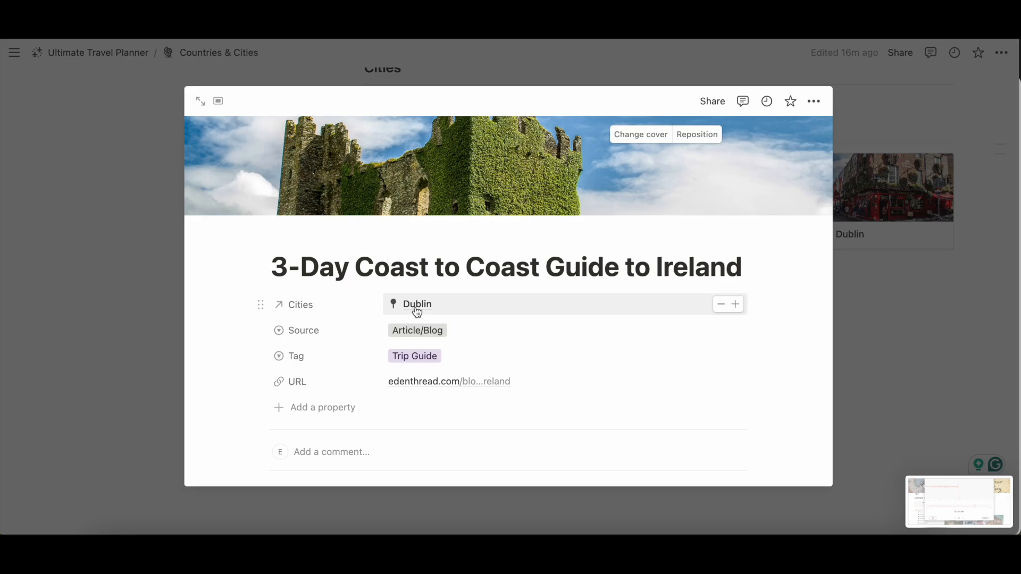
Step: Open the linked Dublin page from the research entry and view the guide's card under Travel Research
click(416, 308)
scroll(416, 306, down, 4)
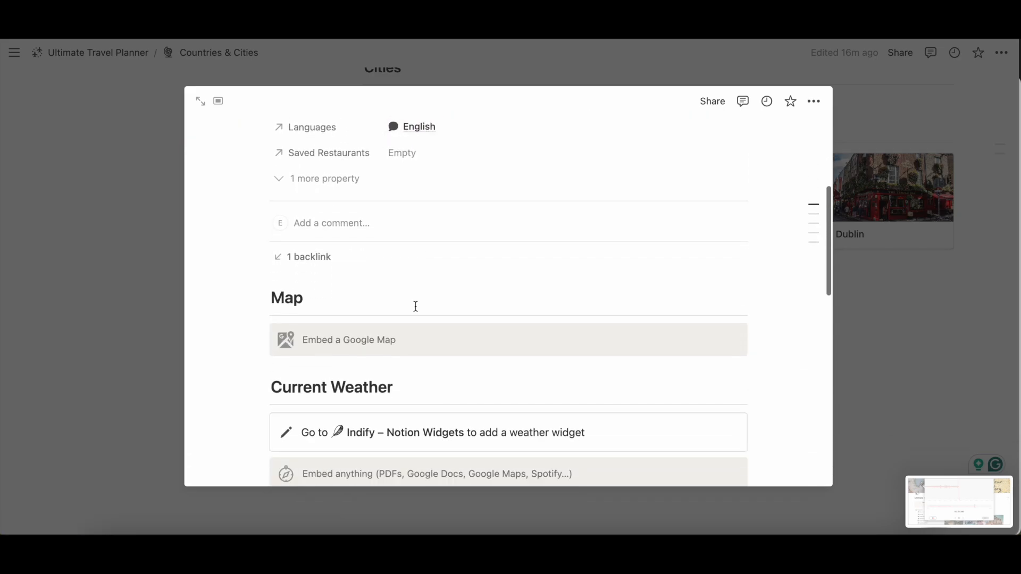
scroll(416, 306, down, 10)
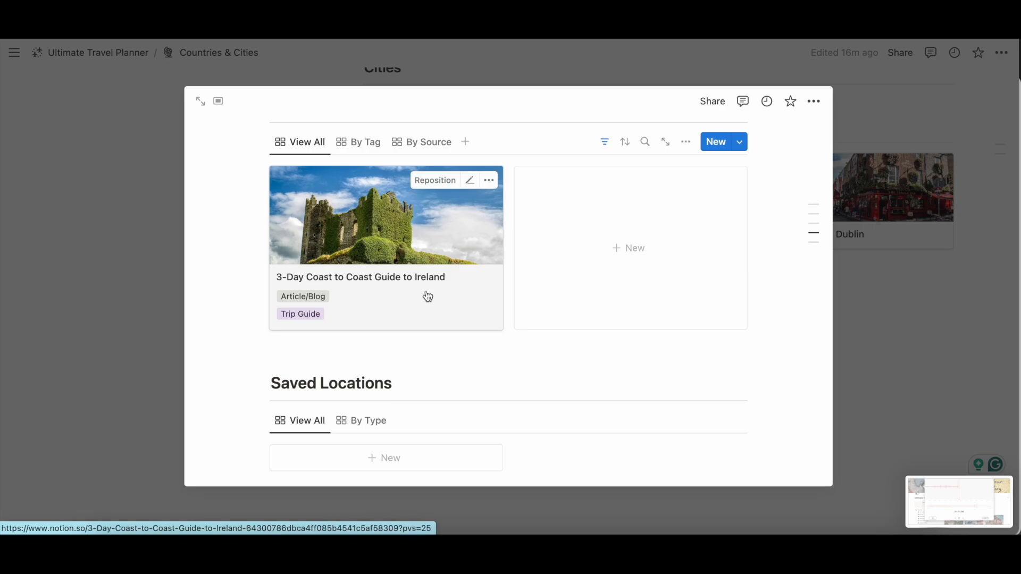
Step: Create a new location entry under Saved Locations on the Dublin page and look over its properties
scroll(428, 296, up, 2)
scroll(366, 417, down, 4)
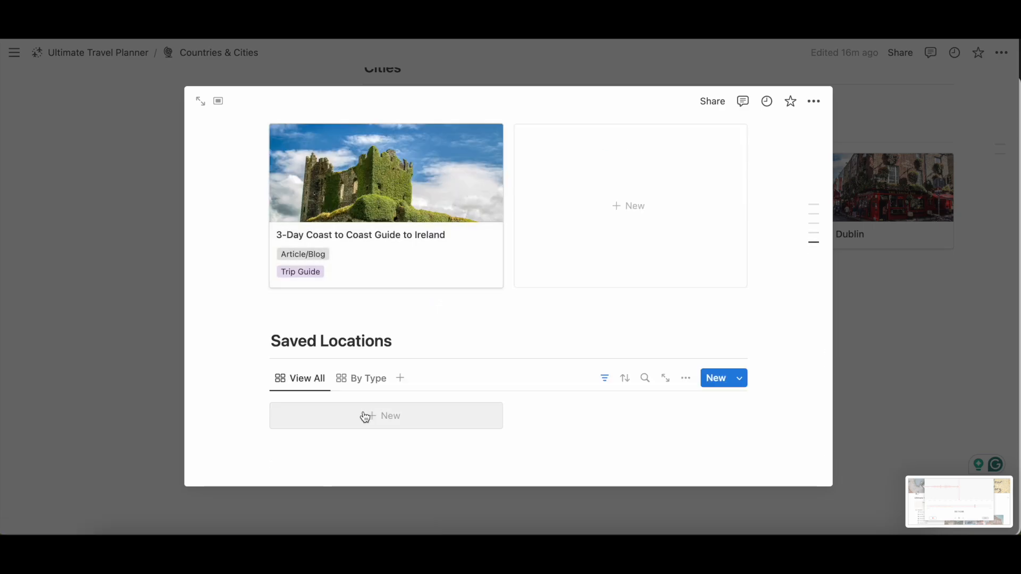
click(366, 417)
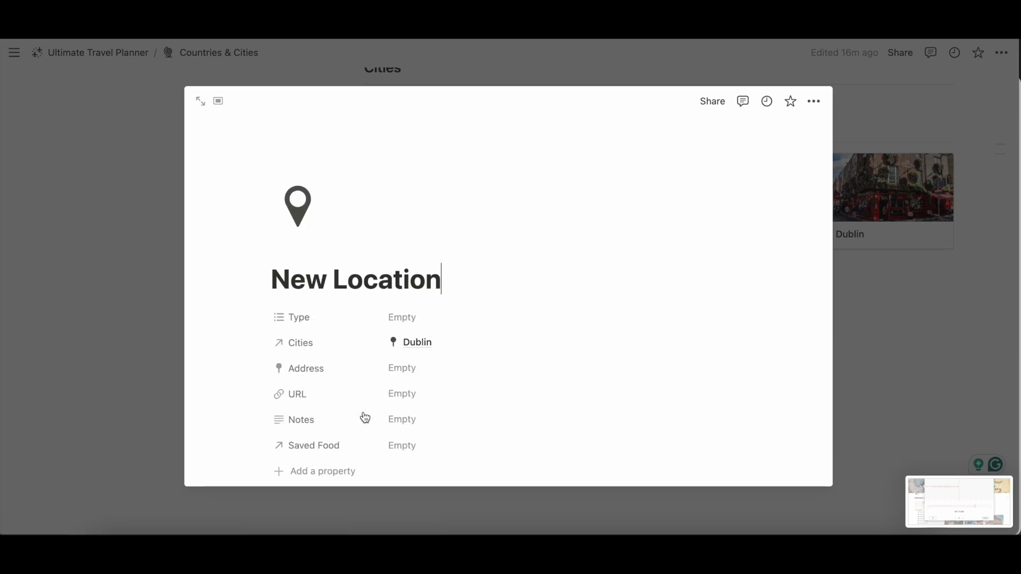
scroll(364, 418, down, 2)
scroll(363, 417, up, 2)
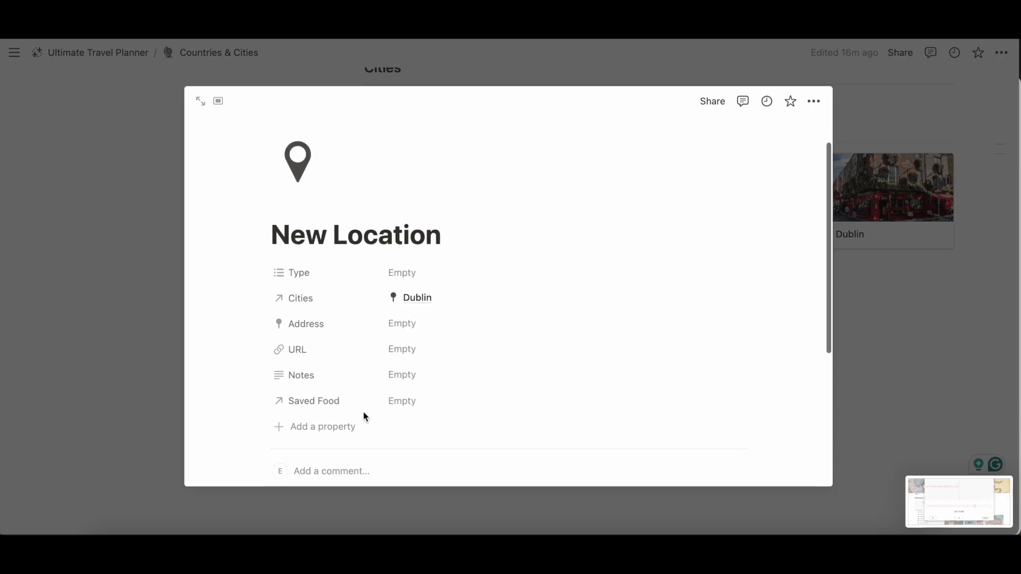
Step: View the new location's Type options and the edit settings of the Attraction option without changing anything
click(414, 271)
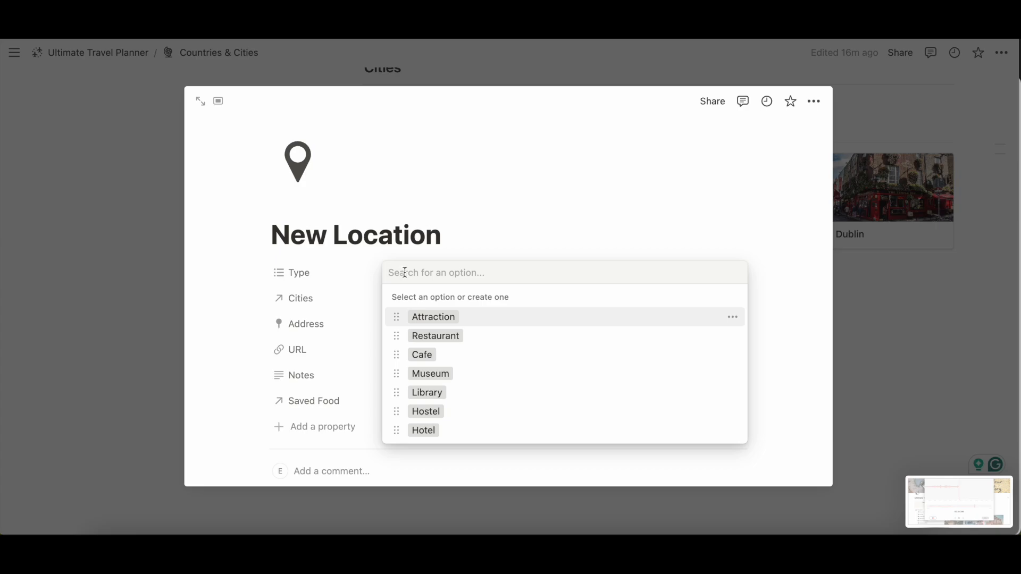
click(733, 317)
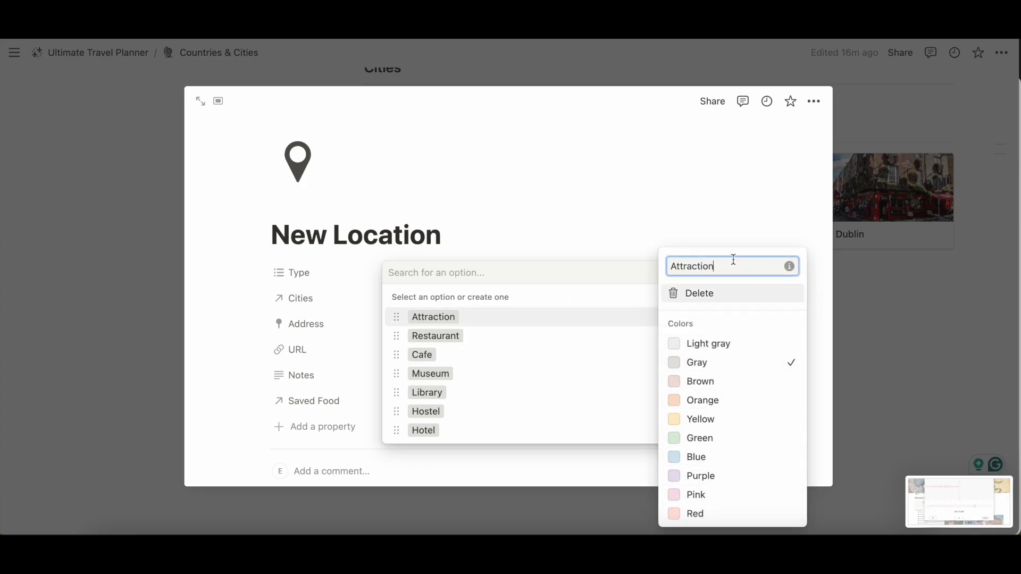
click(544, 273)
click(211, 288)
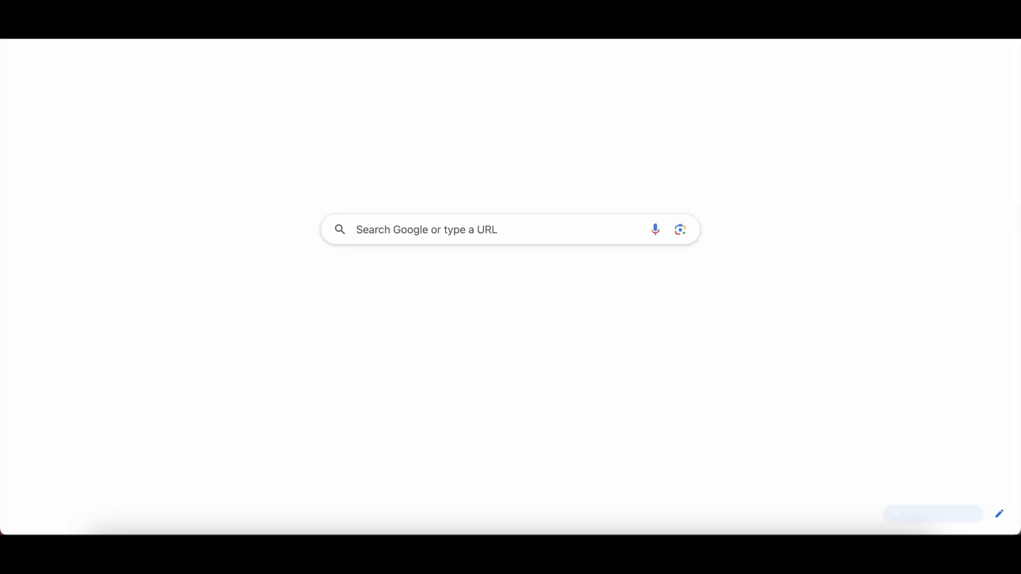
Step: Switch to Google Maps, search for Dublin, Ireland and get the share link of the city
text(googlemaps)
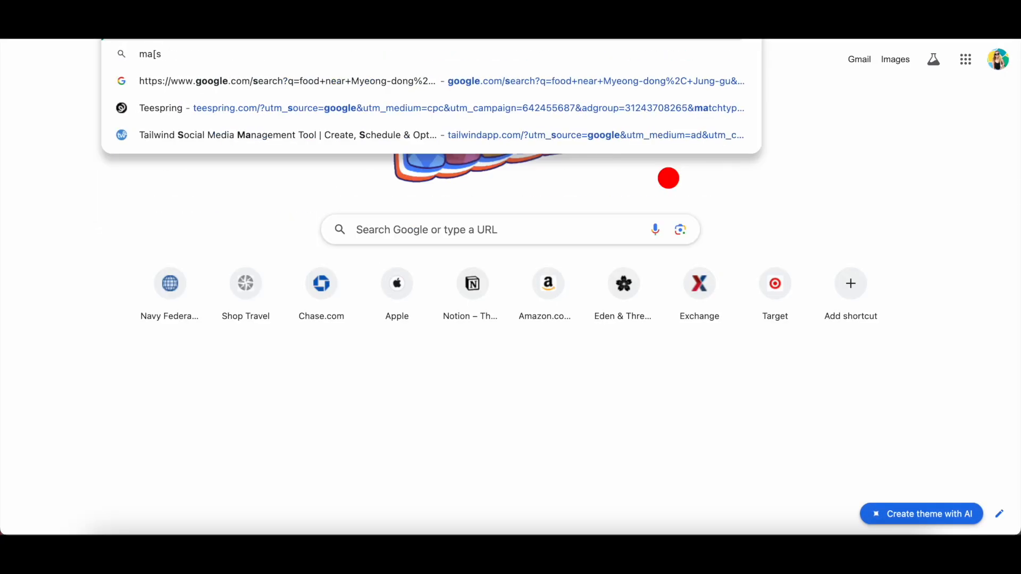
key(Return)
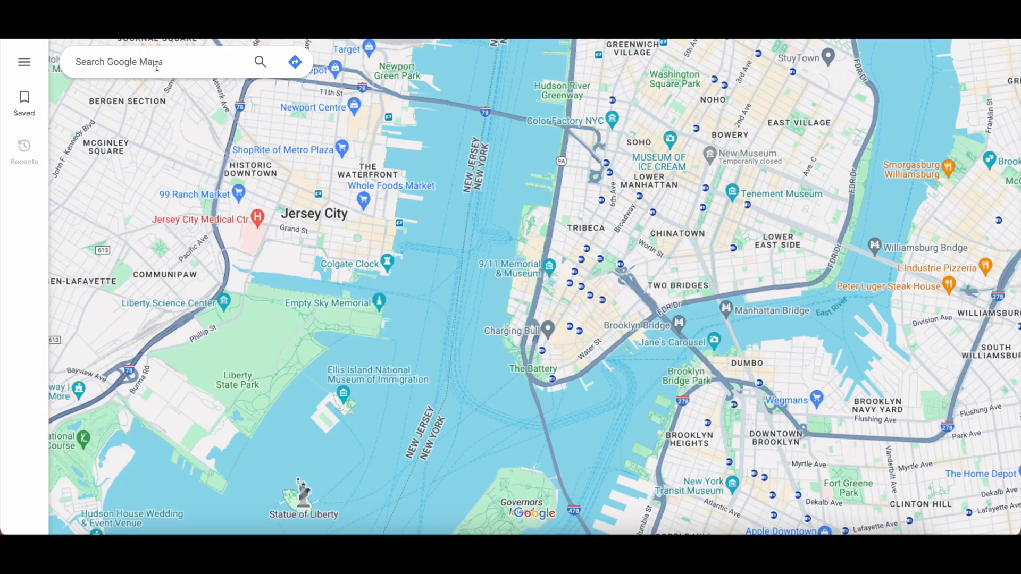
text(dub)
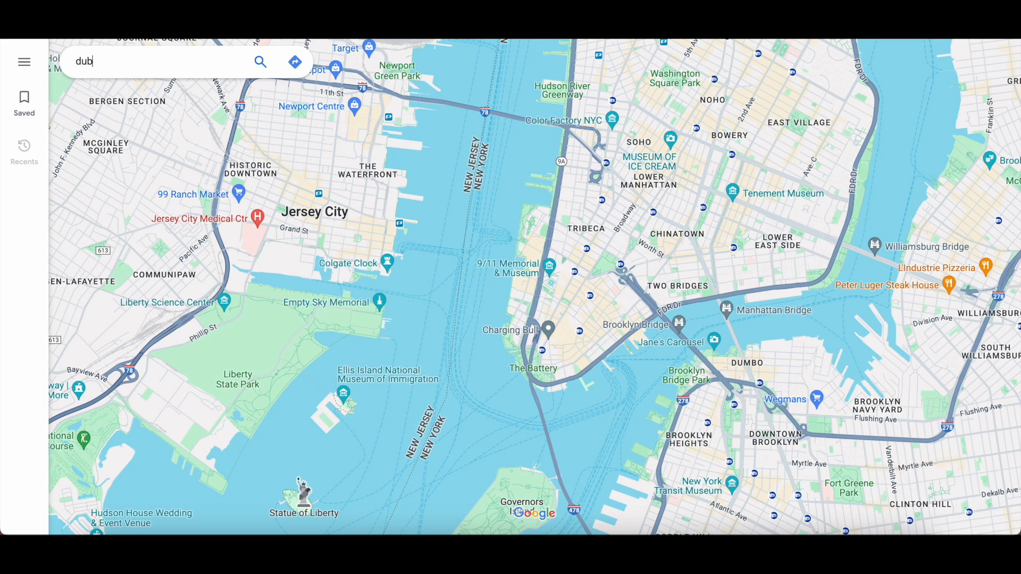
text(lin irela)
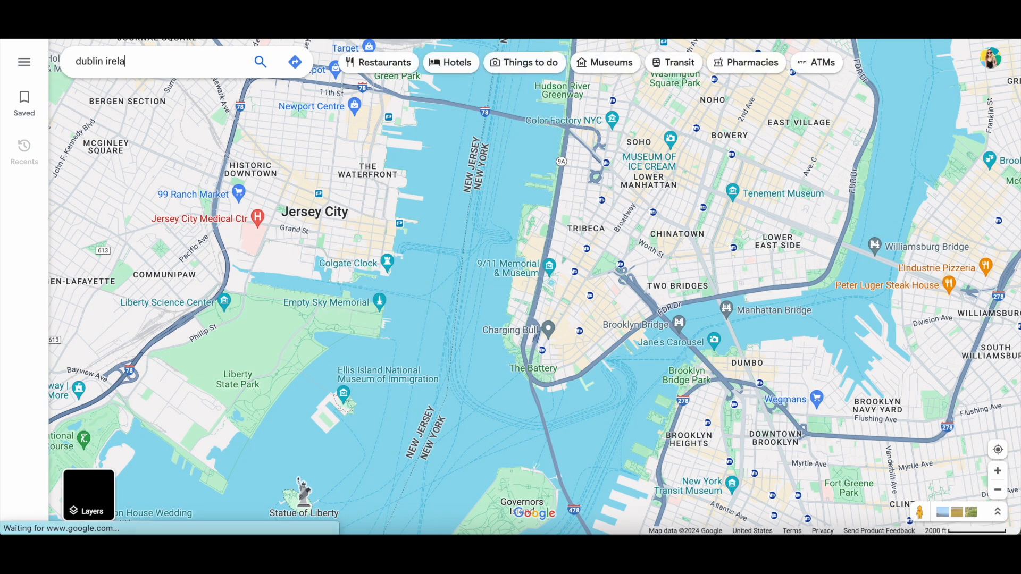
key(Return)
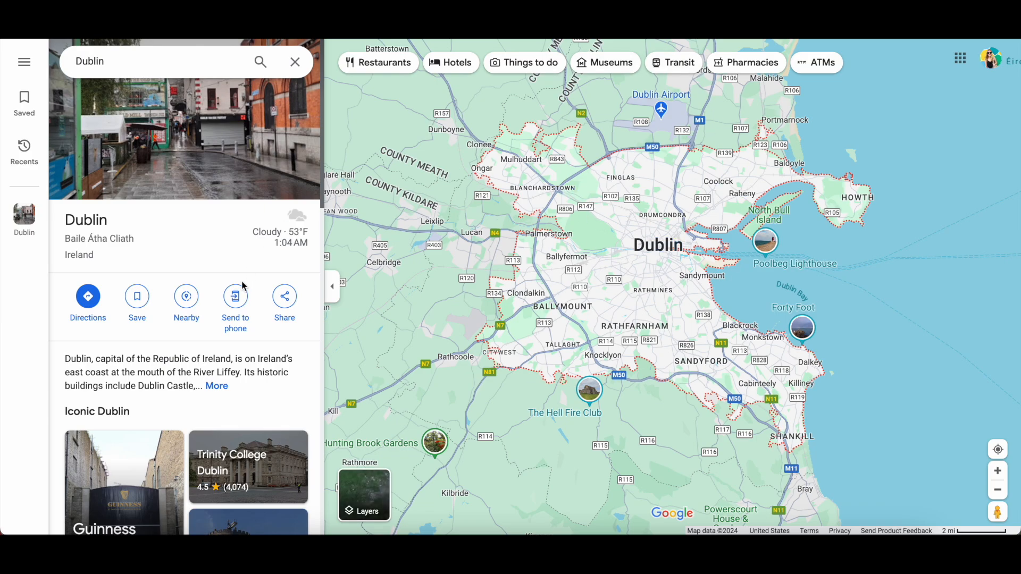
click(286, 302)
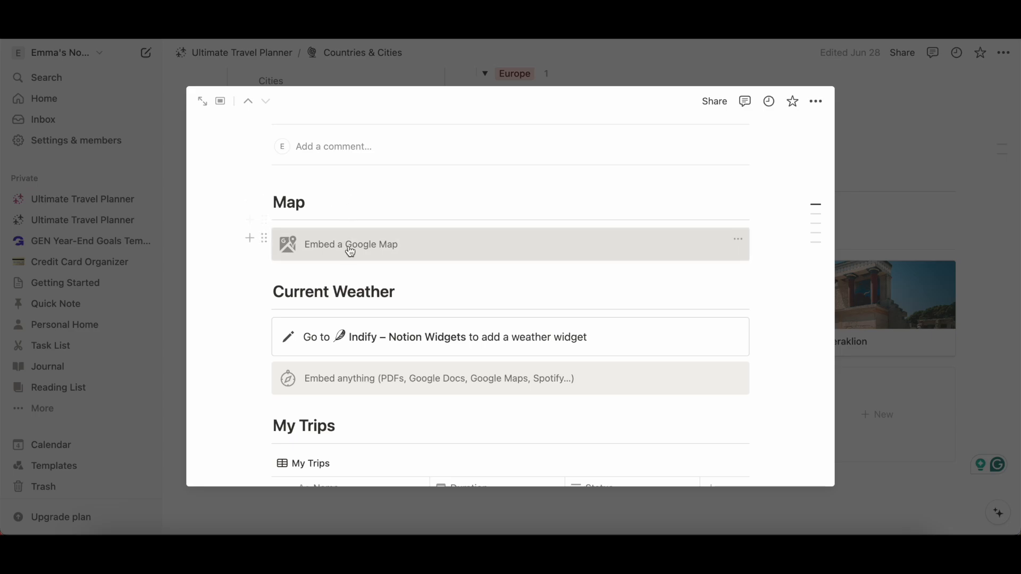
Step: Embed the copied Google Maps link in the Map section of the city page in Notion
click(351, 252)
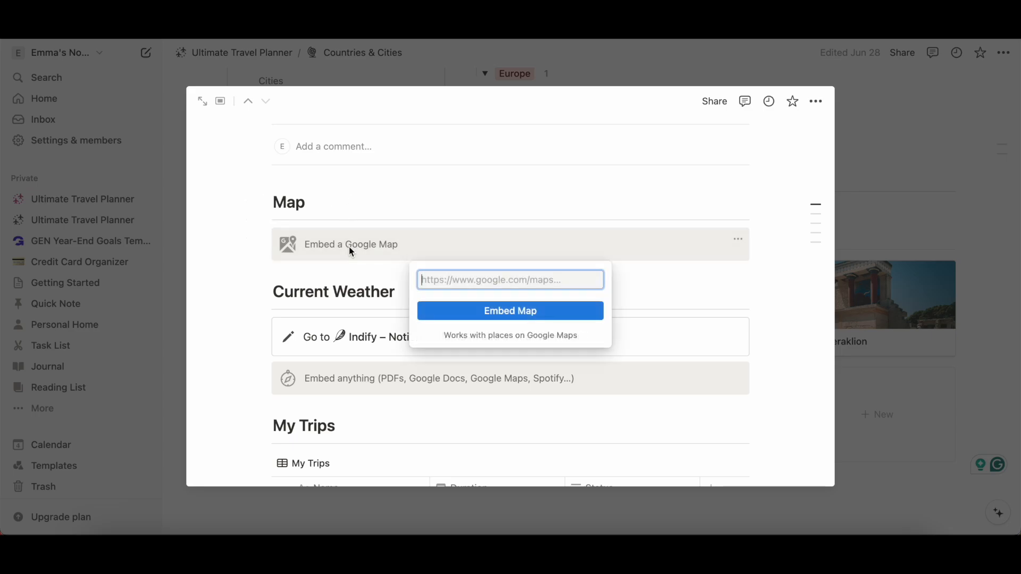
key(super+v)
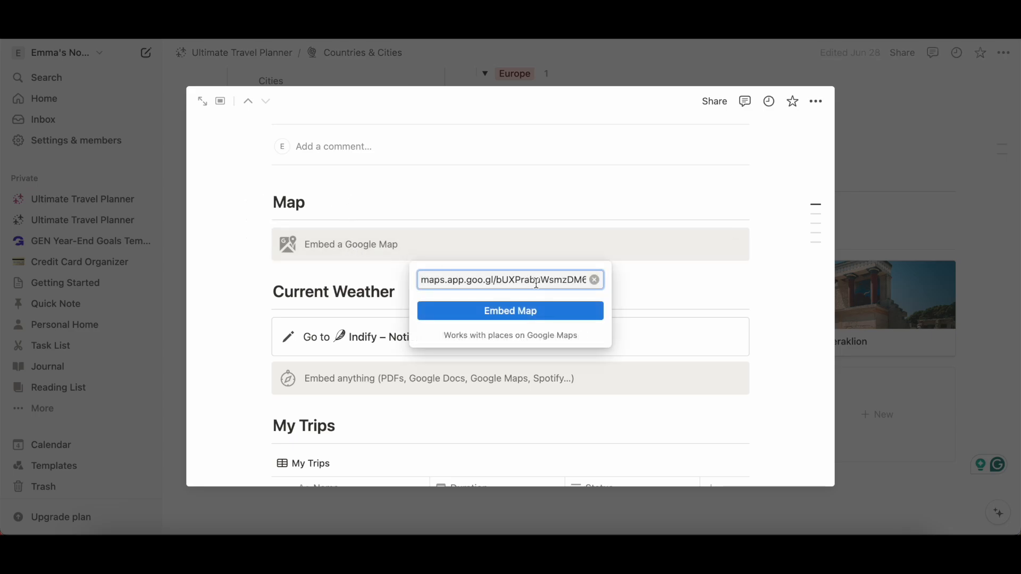
click(509, 313)
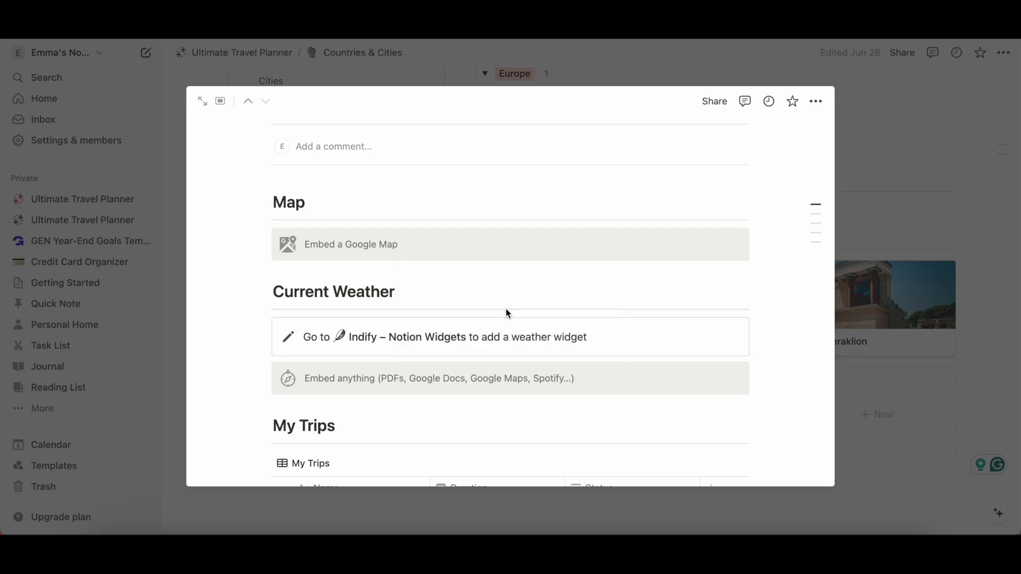
Step: Examine the embedded Dublin map and pan it to bring the coast around Dublin Bay into view
scroll(506, 313, down, 7)
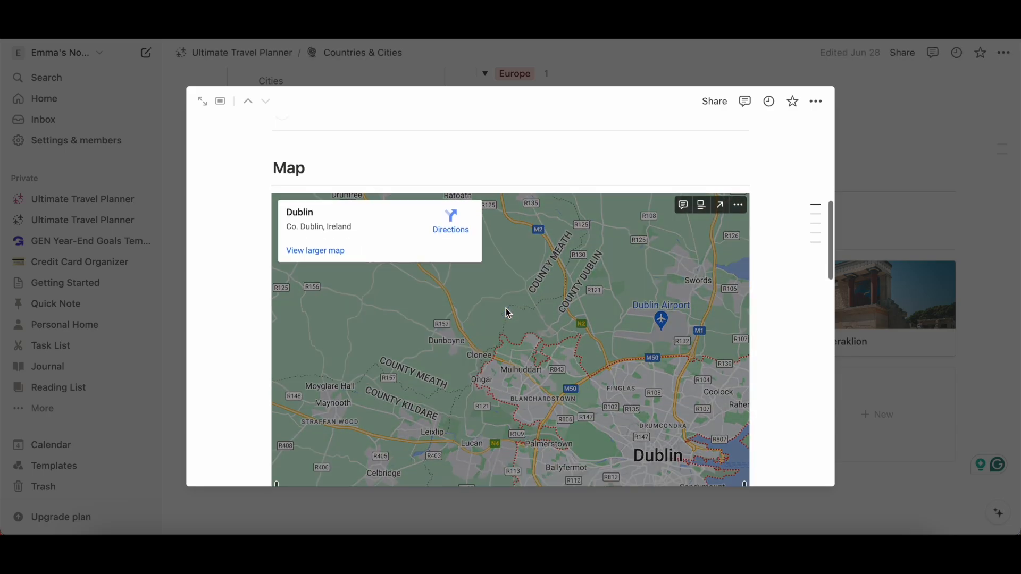
scroll(506, 308, down, 3)
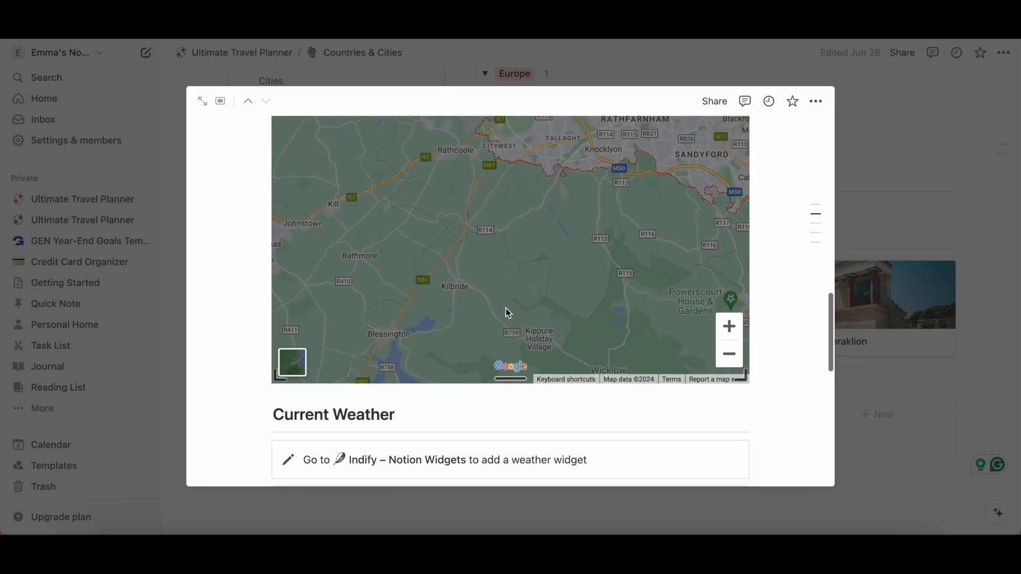
scroll(505, 308, up, 10)
scroll(506, 308, down, 6)
scroll(473, 436, down, 3)
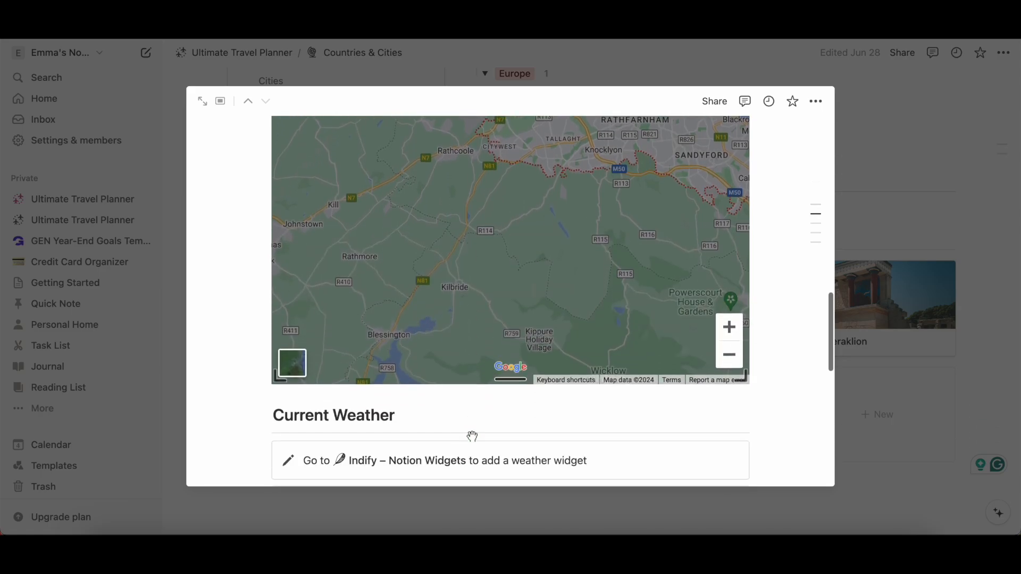
scroll(511, 301, down, 3)
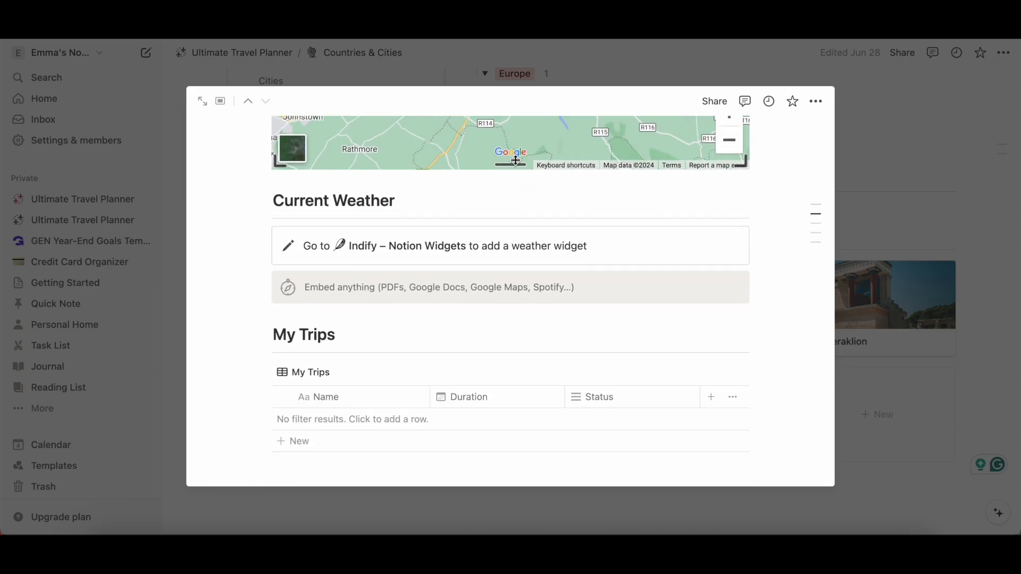
scroll(521, 136, up, 10)
scroll(520, 137, down, 3)
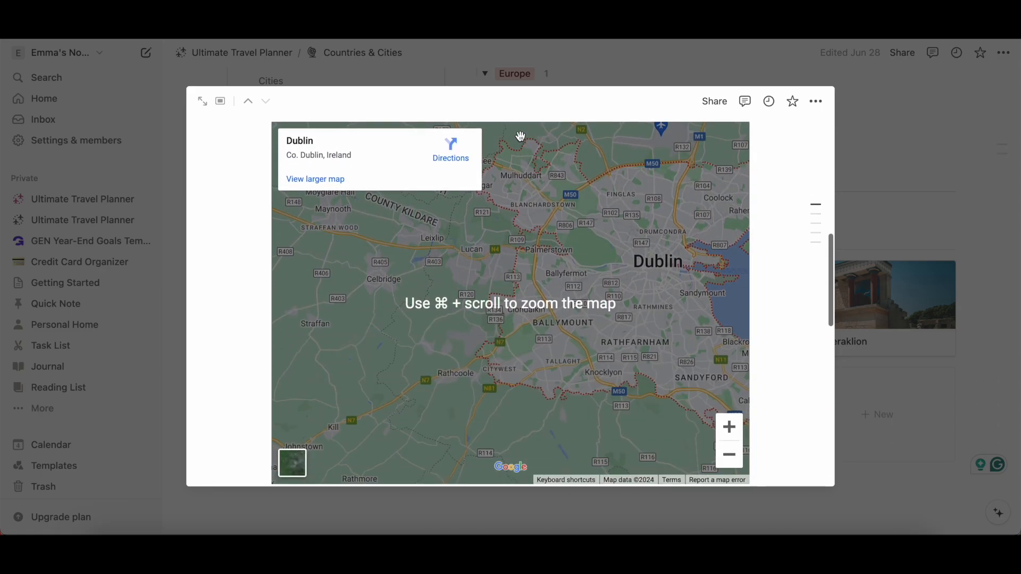
drag(672, 299, 567, 321)
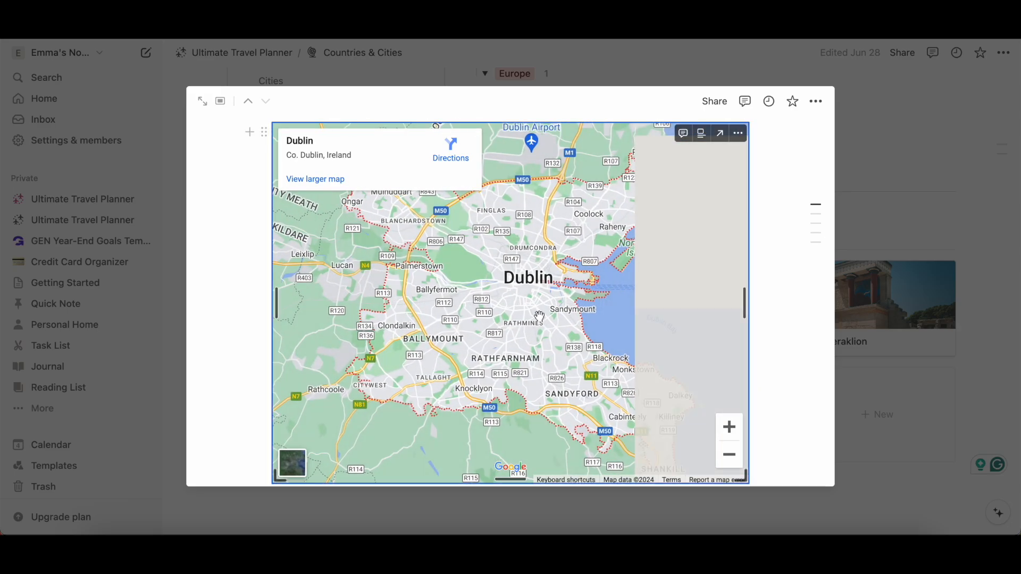
scroll(788, 369, down, 5)
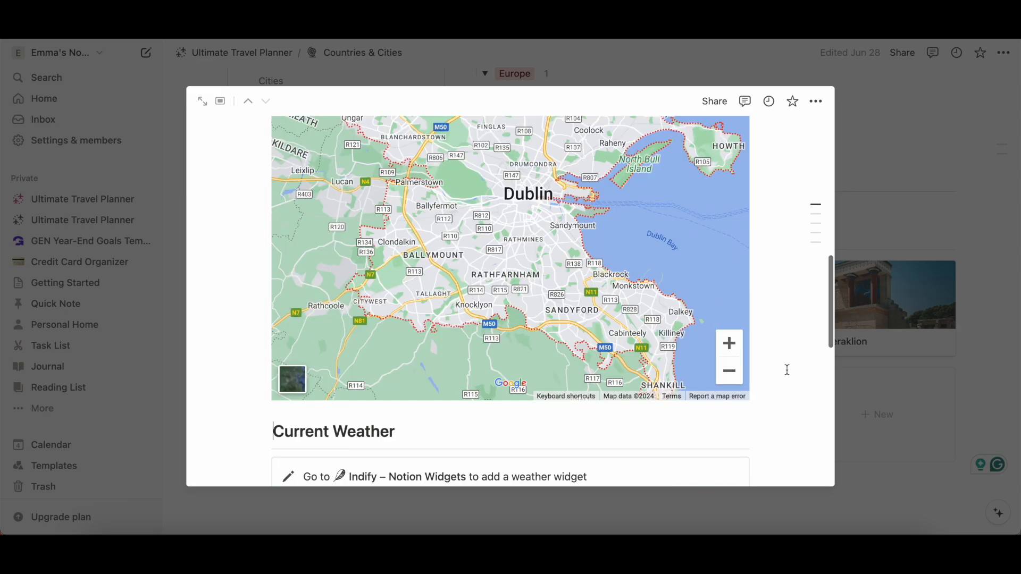
scroll(787, 370, up, 6)
scroll(787, 369, down, 5)
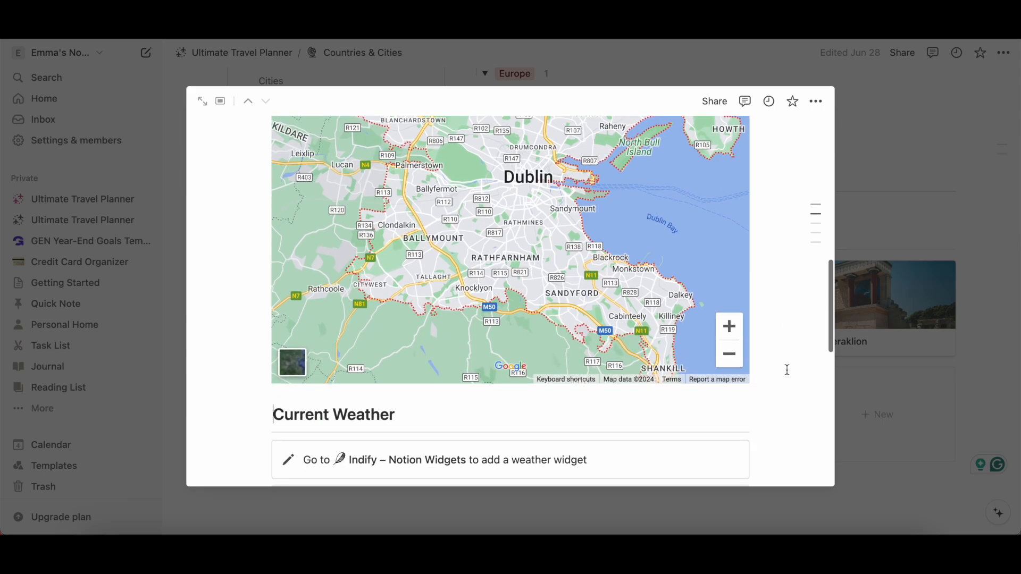
scroll(787, 370, up, 1)
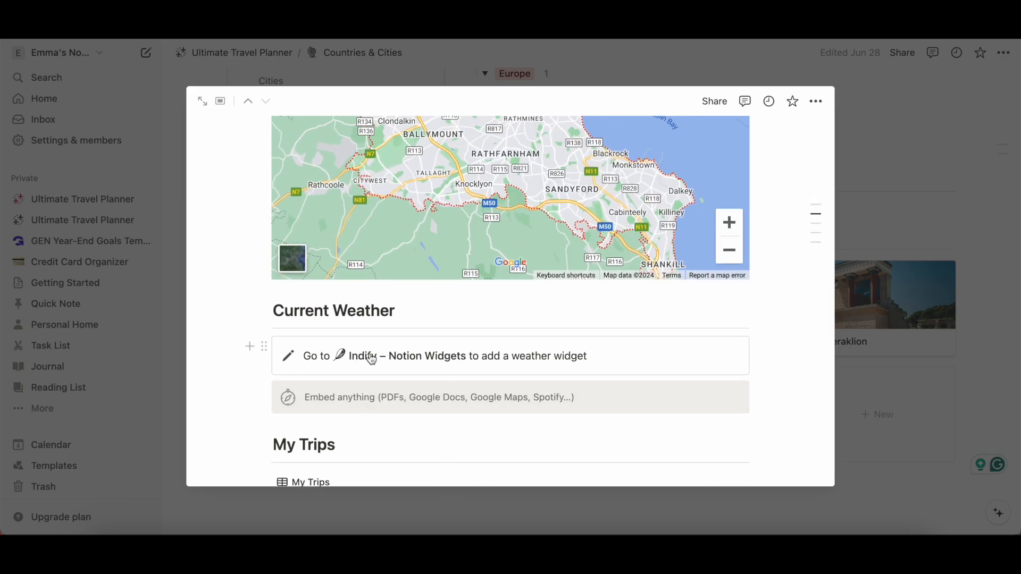
Step: Open the Indify widgets site from the Current Weather section and log in with the account email
click(431, 358)
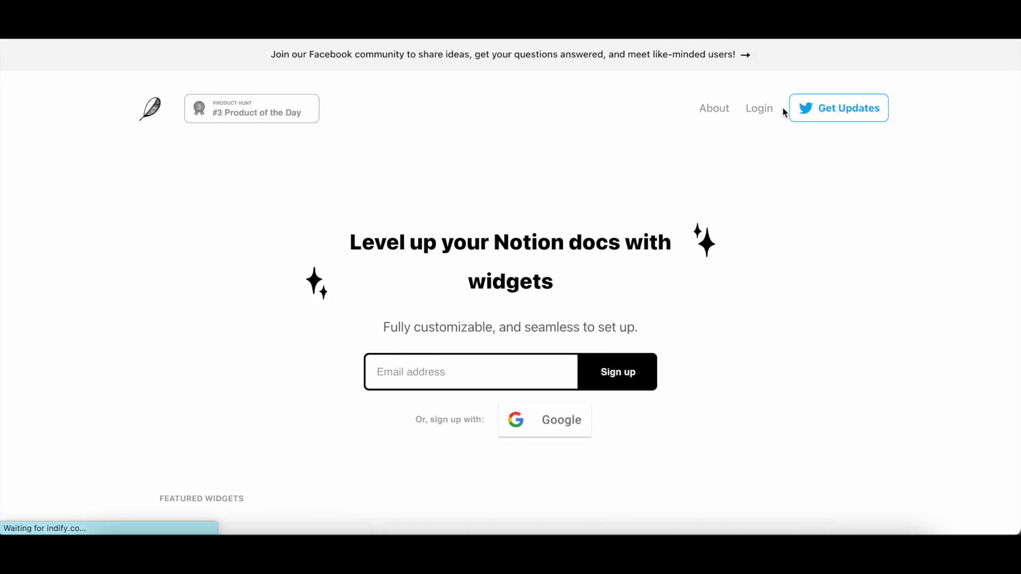
click(758, 109)
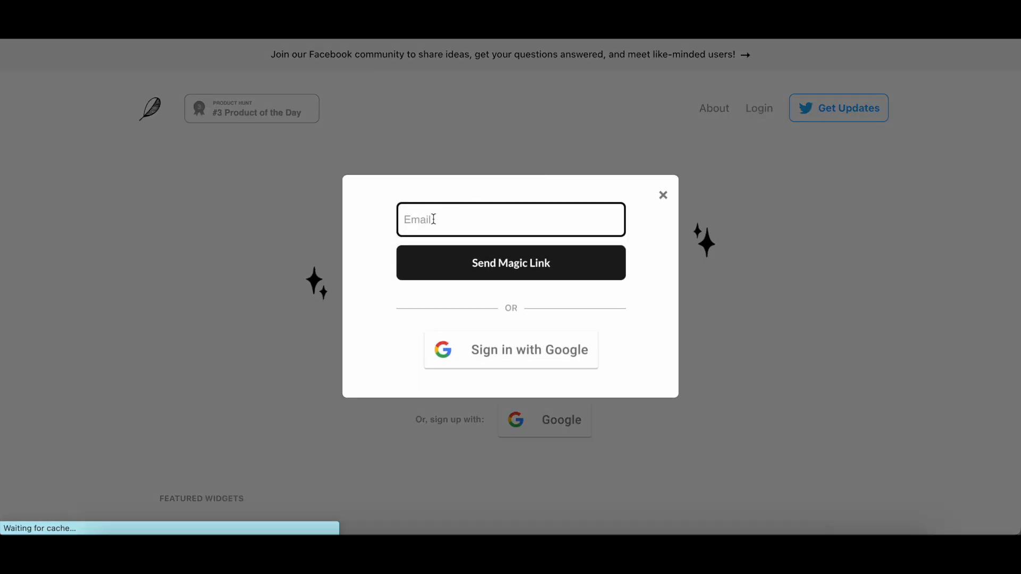
text(wirel)
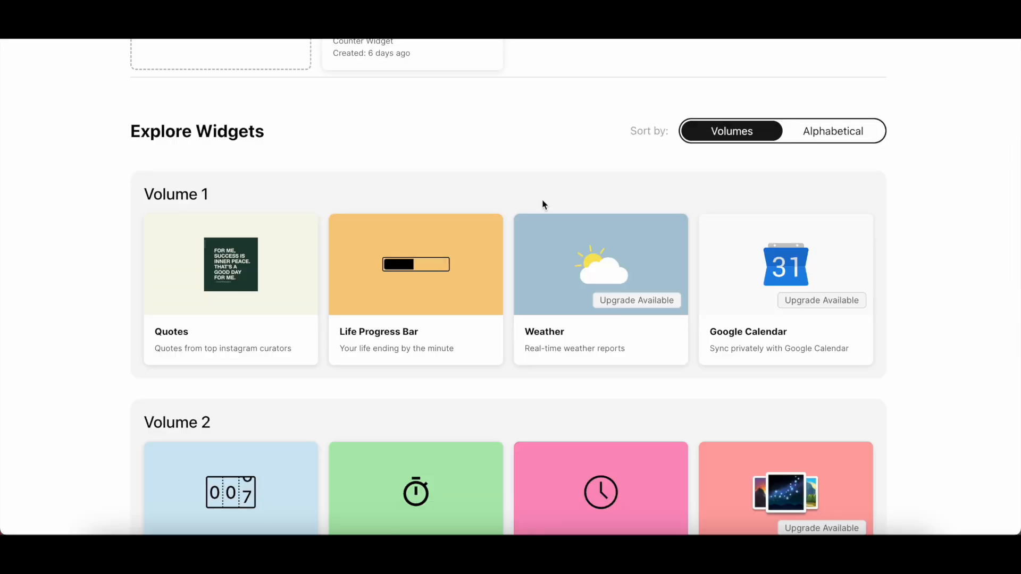
Step: Browse the available widgets in Indify and create a Weather widget titled "Dublin, Ireland"
scroll(542, 205, up, 3)
scroll(543, 204, down, 7)
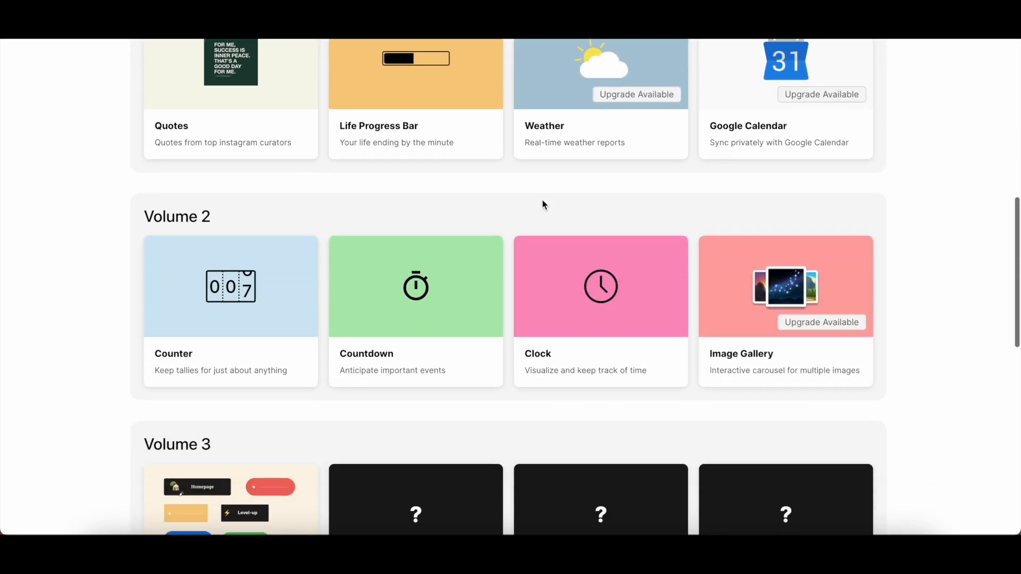
scroll(543, 204, down, 4)
scroll(543, 205, up, 4)
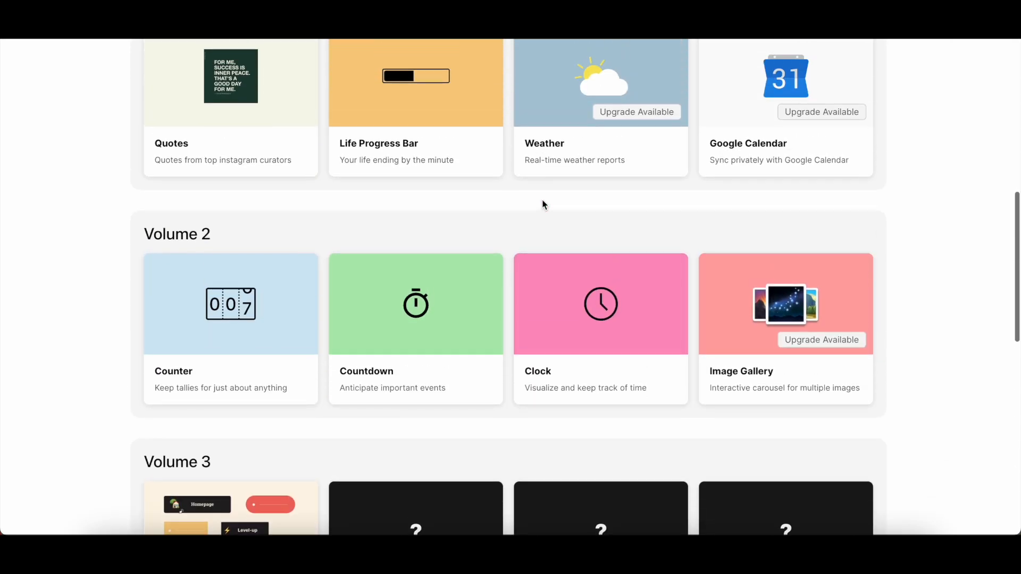
scroll(543, 204, up, 2)
mouse_move(548, 170)
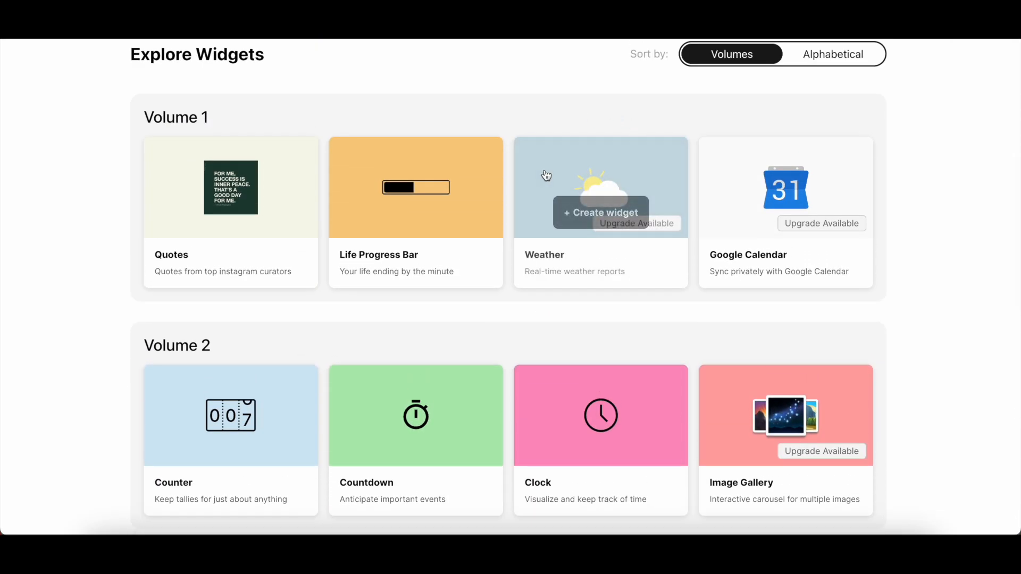
click(617, 218)
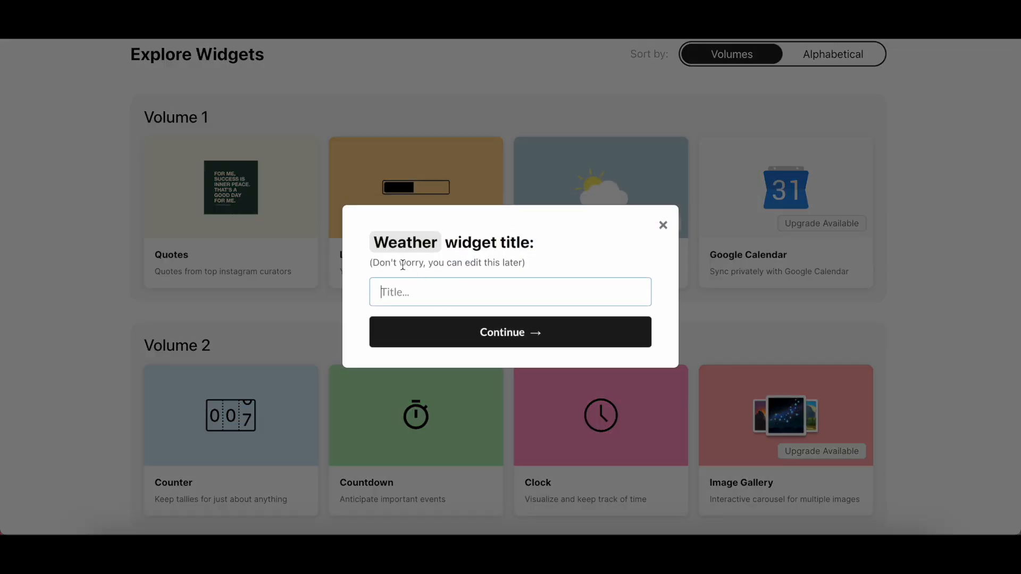
text(Dublin, Ireland)
click(576, 342)
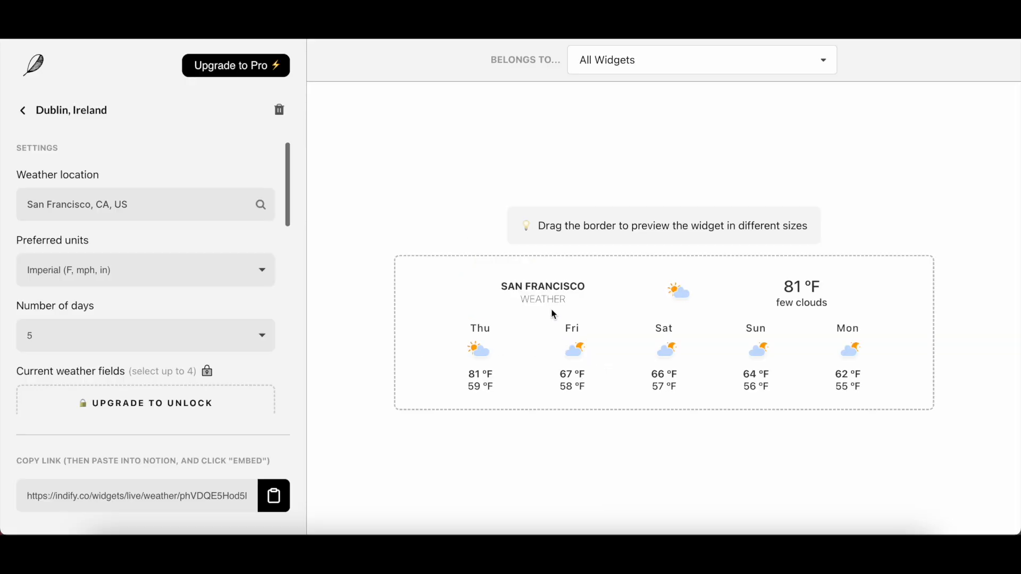
Step: Set the widget's weather location to Dublin, Ireland
click(86, 206)
drag(129, 205, 2, 212)
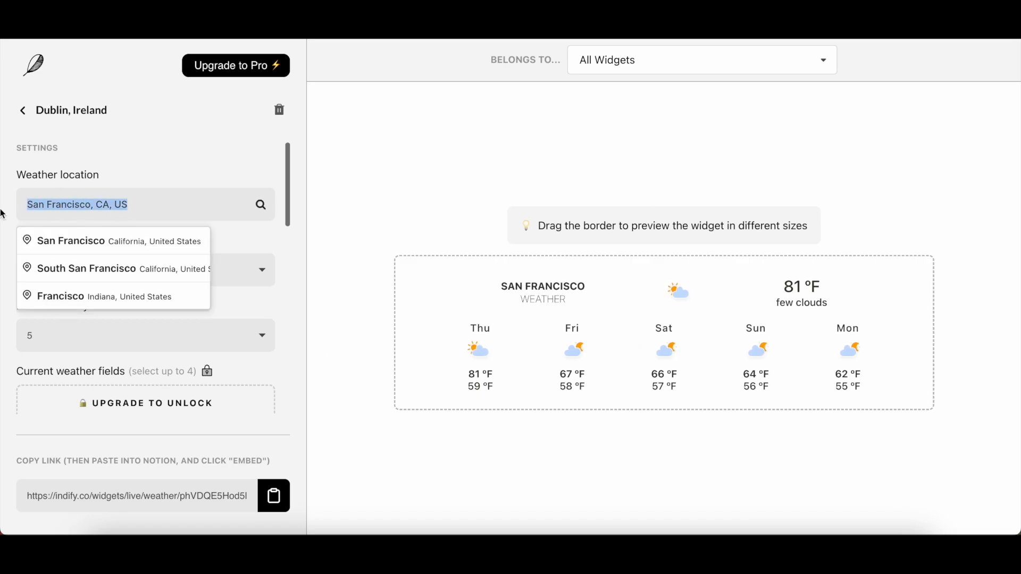
text(Dublin)
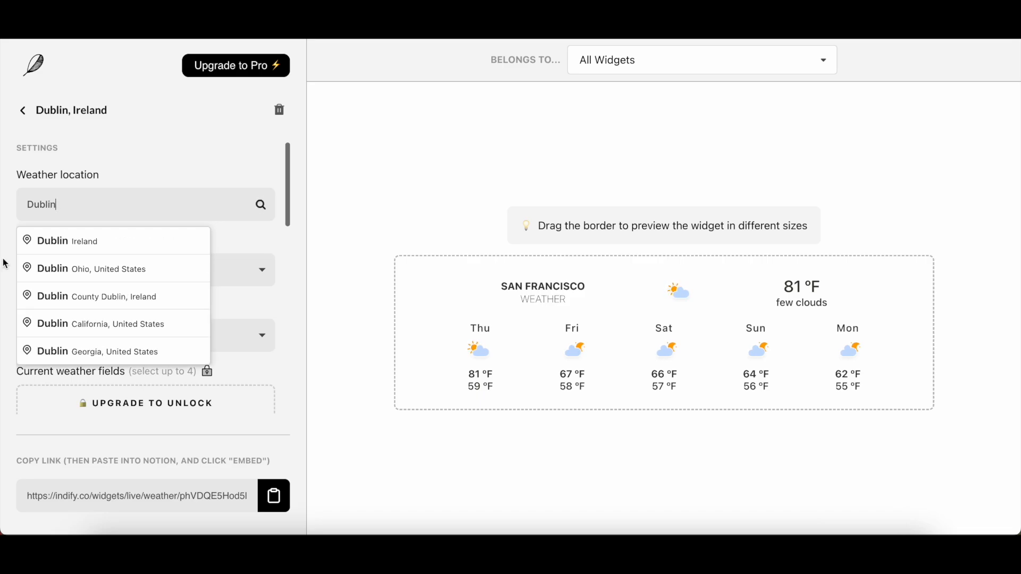
click(80, 240)
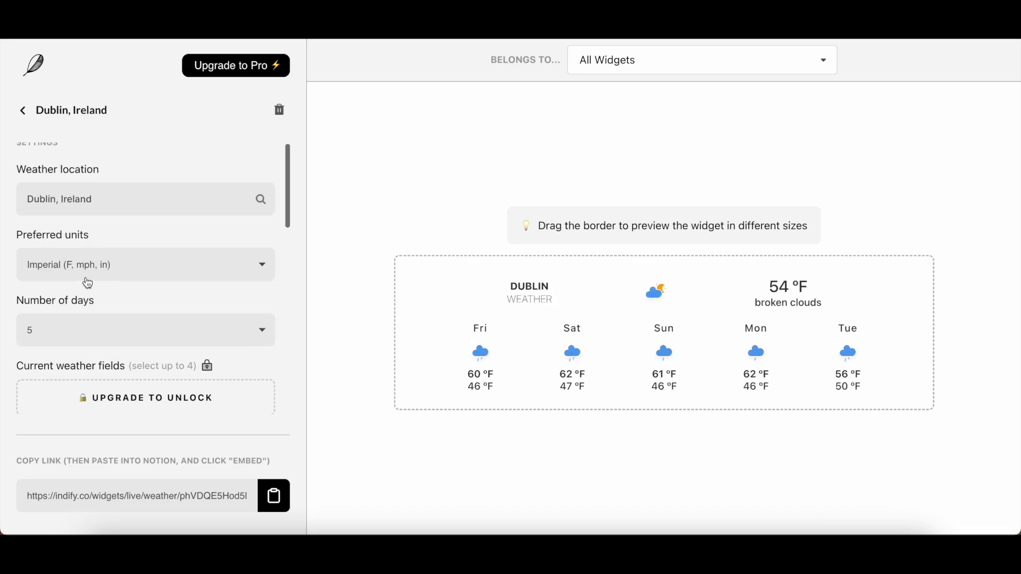
Step: Set the Dublin weather widget's number of forecast days to 4, keeping the preferred units on Imperial (F, mph, in)
click(55, 266)
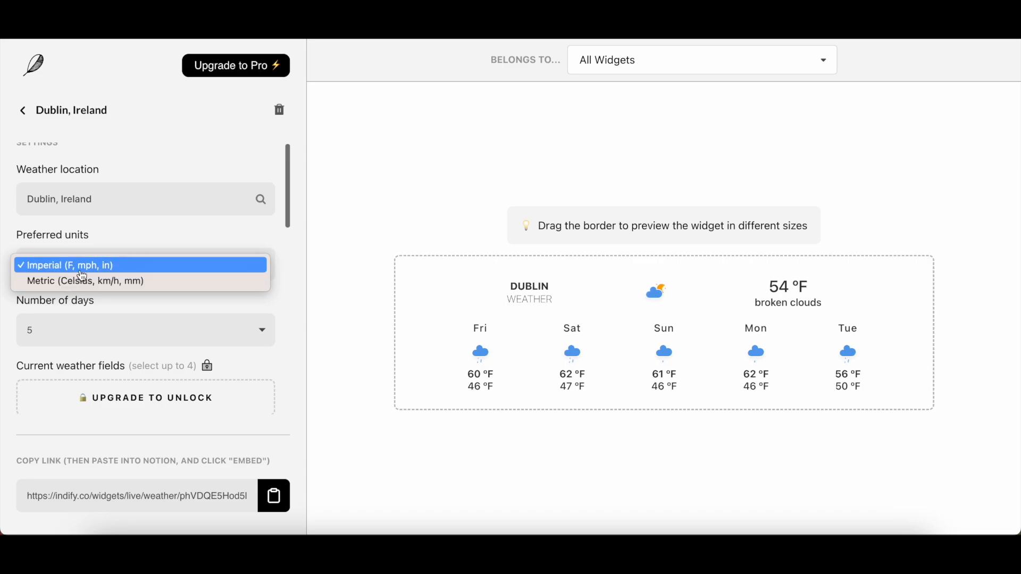
click(125, 232)
scroll(126, 232, down, 3)
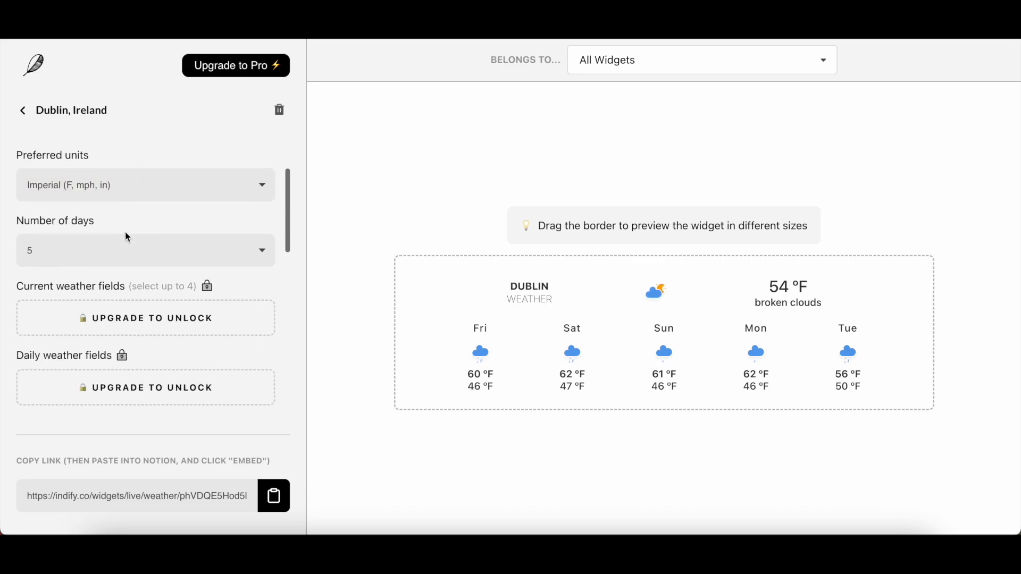
click(65, 257)
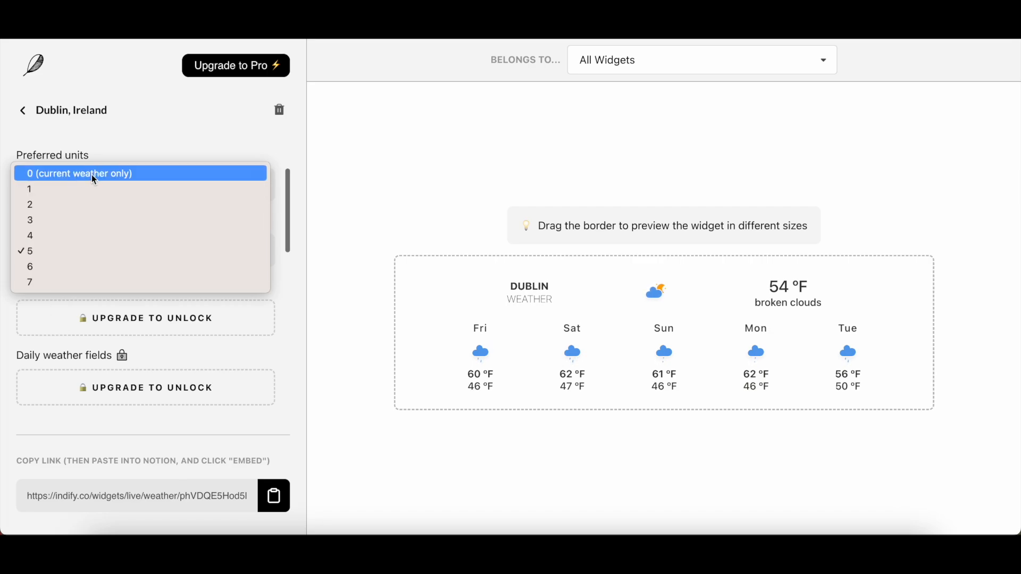
click(194, 236)
click(194, 254)
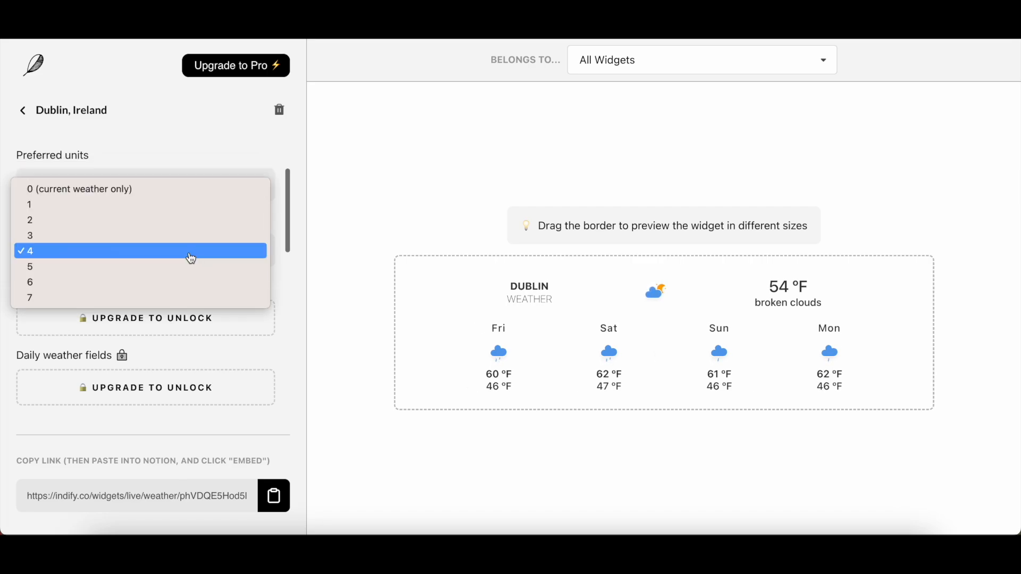
click(280, 345)
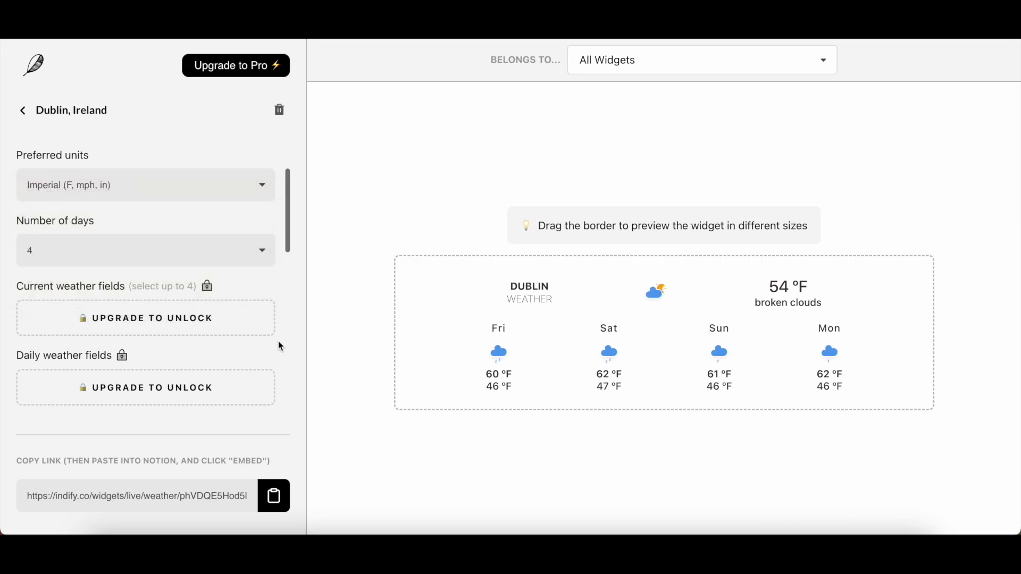
Step: Examine the weather widget's style settings, including icon options, text colors and dark/light appearance choices
scroll(278, 341, down, 10)
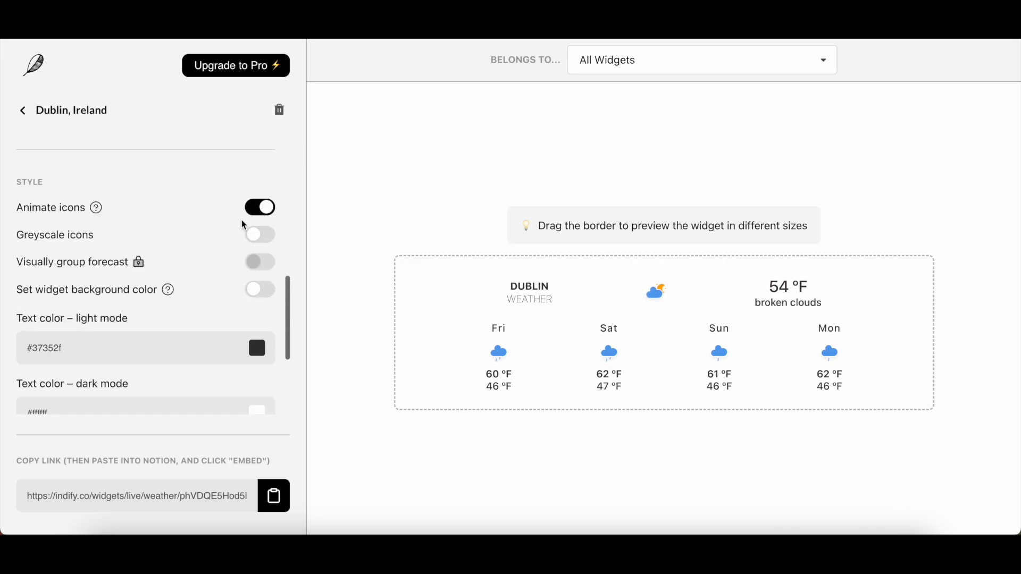
mouse_move(141, 268)
scroll(187, 154, down, 4)
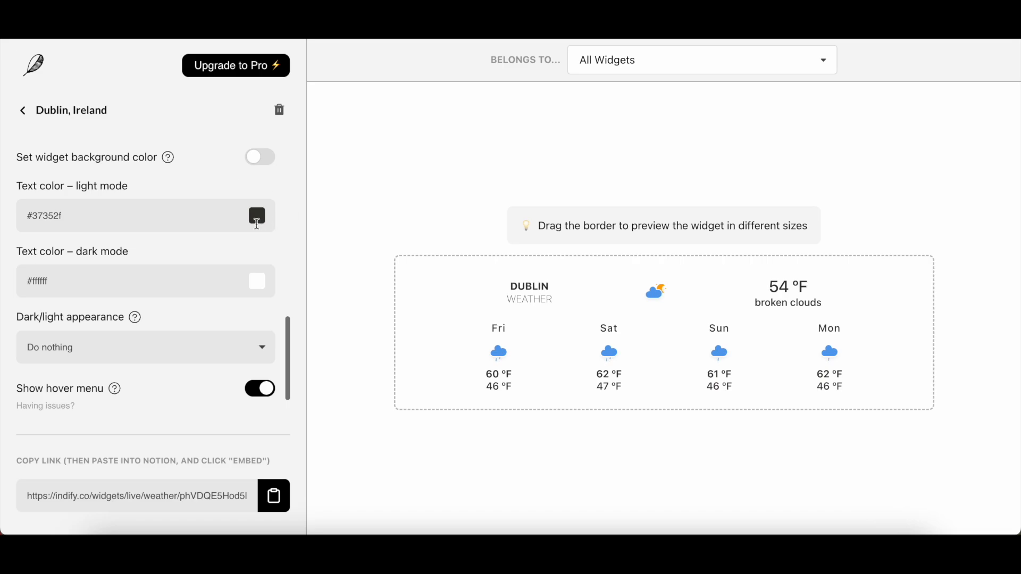
click(257, 217)
click(155, 235)
scroll(191, 291, down, 1)
click(200, 296)
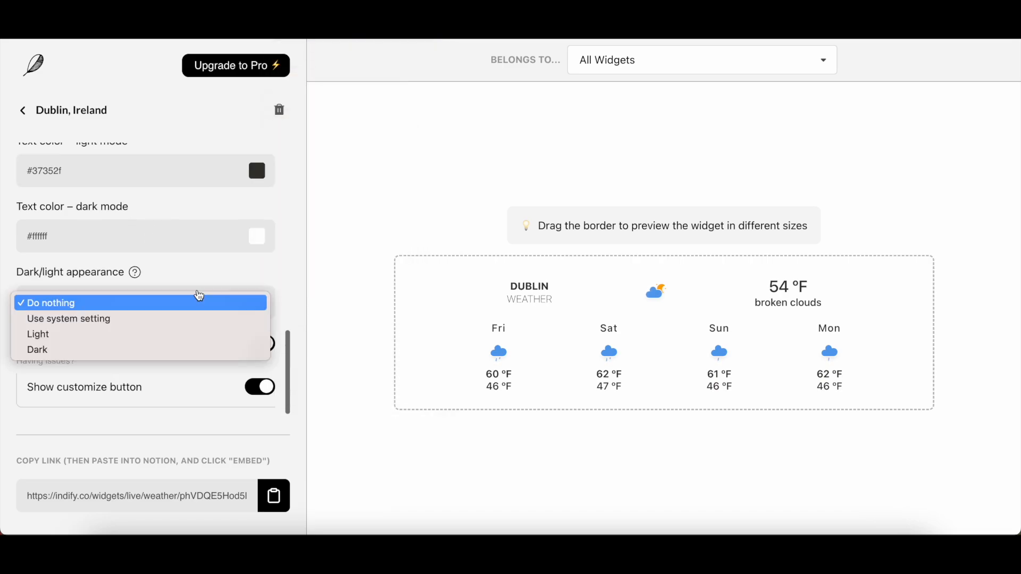
click(204, 270)
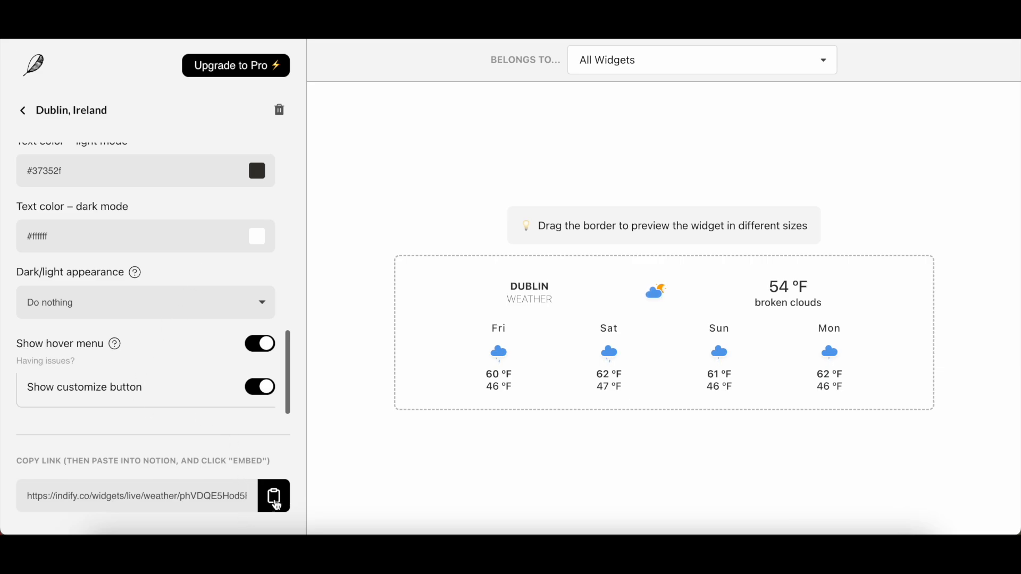
Step: Copy the weather widget's link and embed it in the Current Weather section of the Dublin page in Notion
click(275, 497)
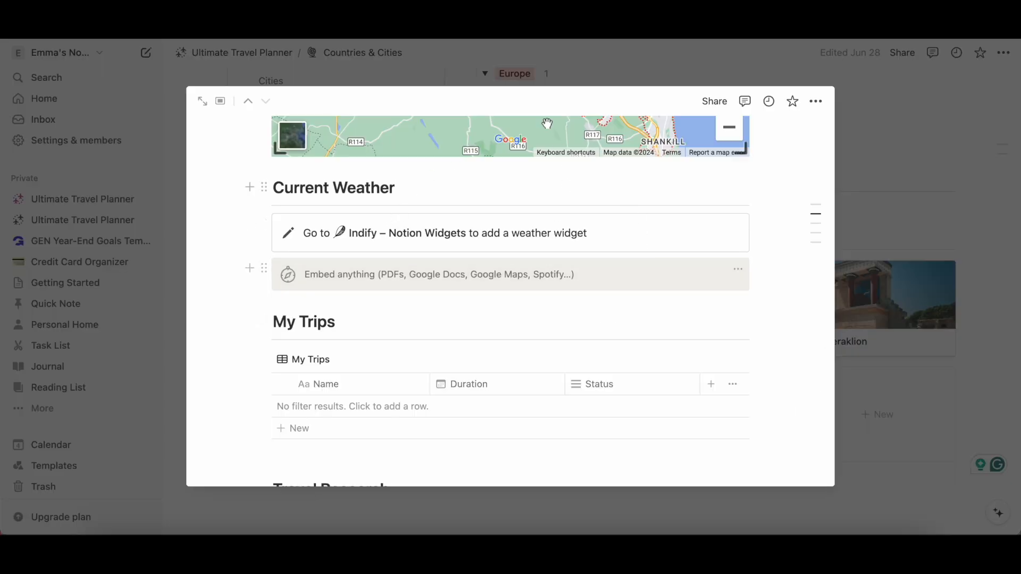
click(412, 283)
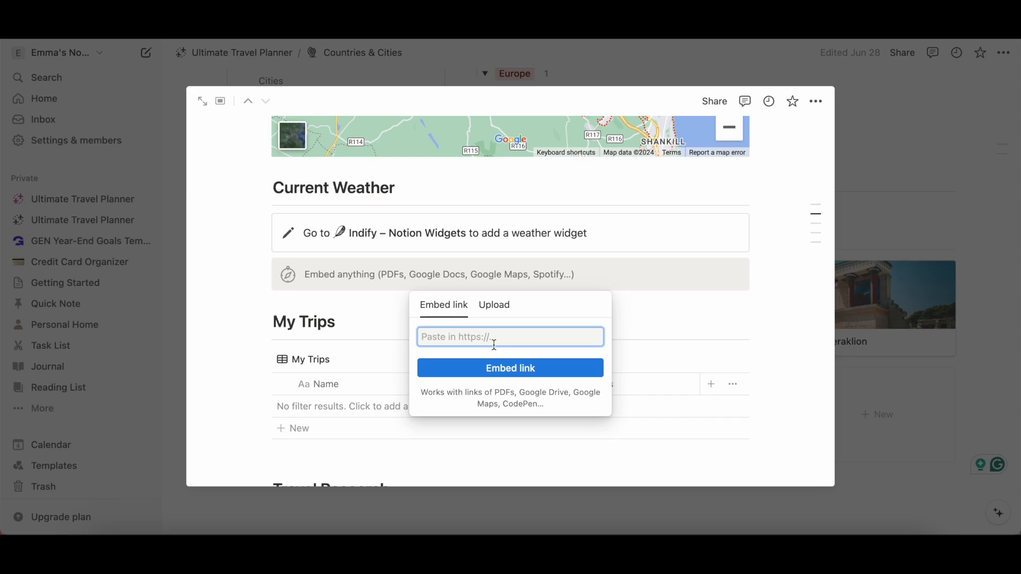
key(ctrl+v)
click(505, 368)
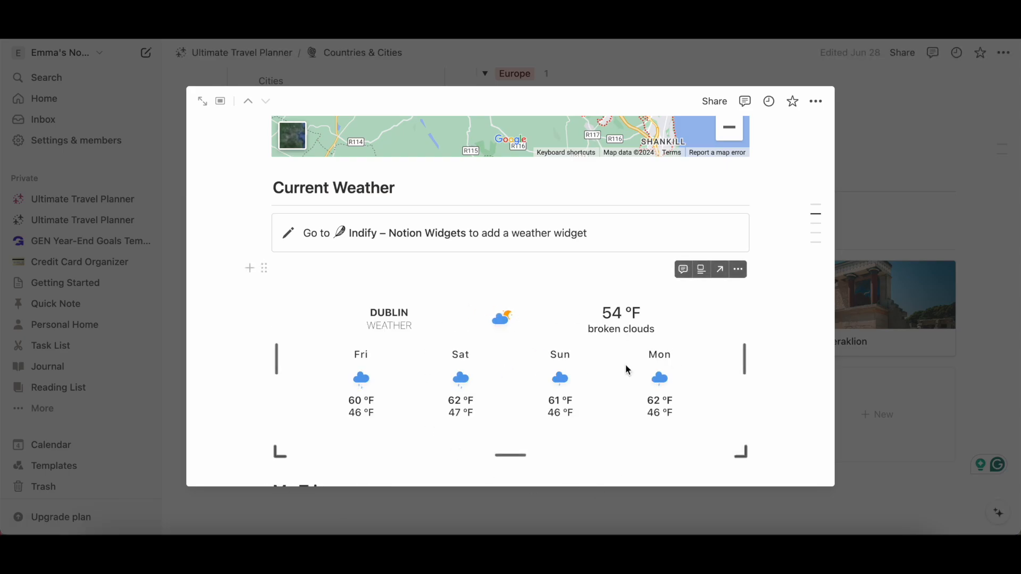
Step: Reduce the height and width of the embedded weather widget so it fits closely around its forecast
scroll(786, 369, down, 2)
scroll(786, 370, up, 2)
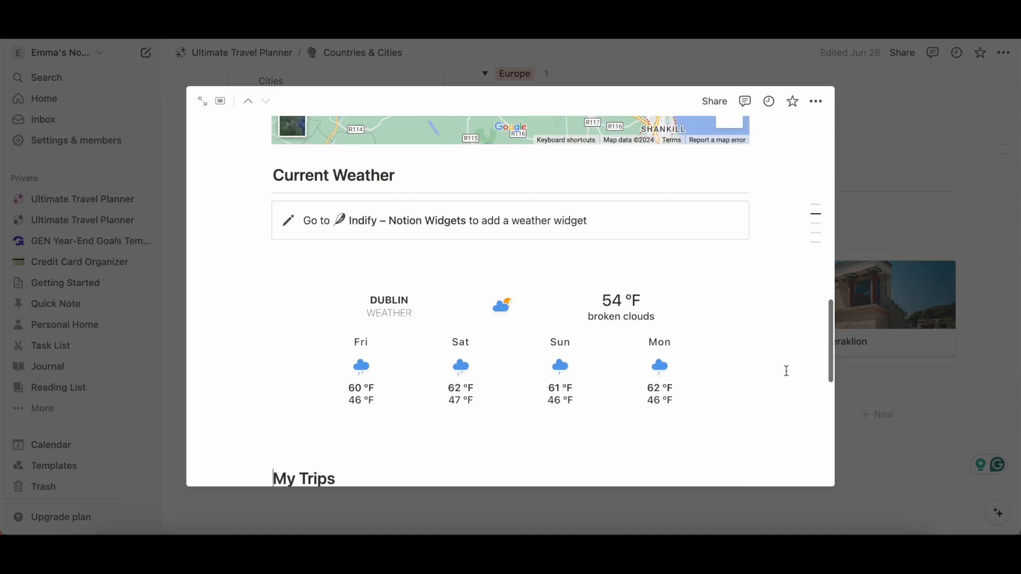
drag(511, 443, 512, 385)
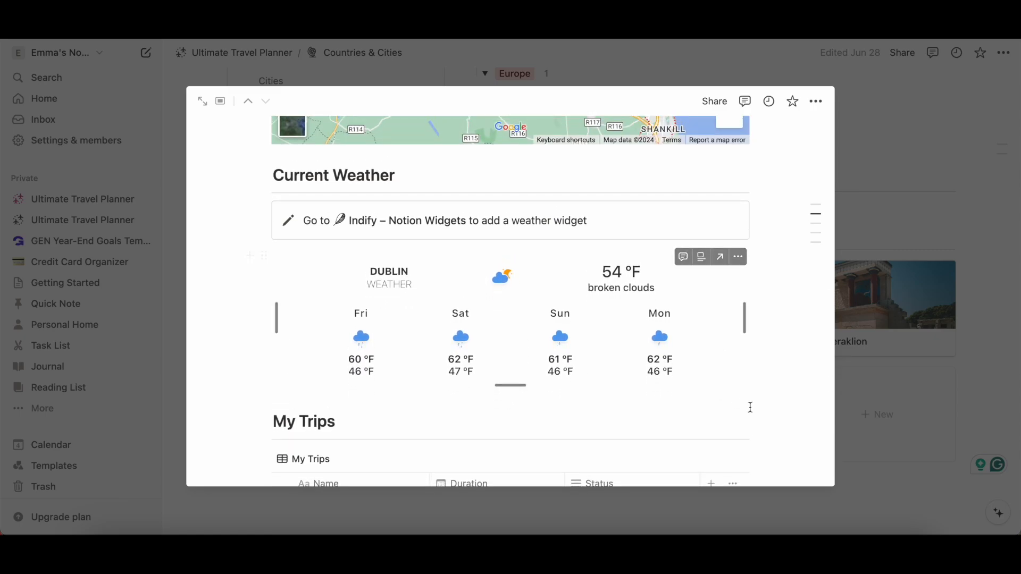
drag(745, 388, 645, 383)
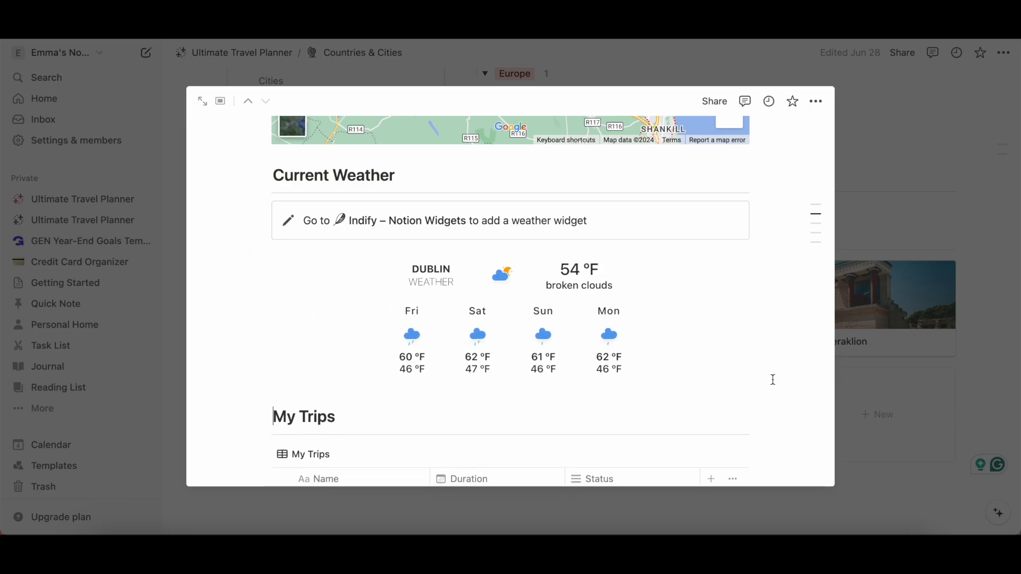
Step: Review the Dublin page's embedded map and the weather widget below it
scroll(772, 380, up, 1)
scroll(773, 380, up, 6)
scroll(771, 392, down, 5)
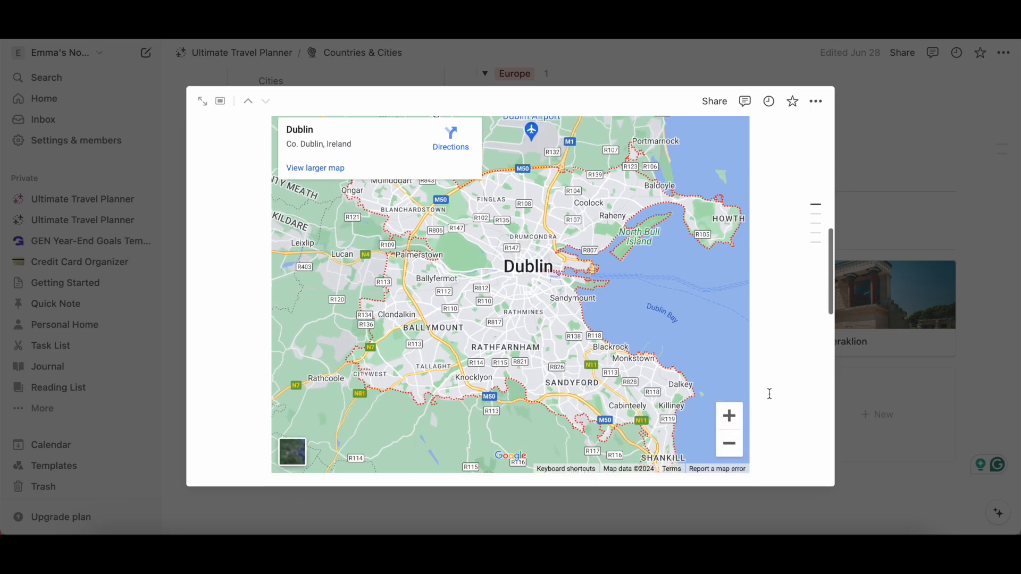
scroll(770, 394, down, 3)
scroll(770, 394, up, 2)
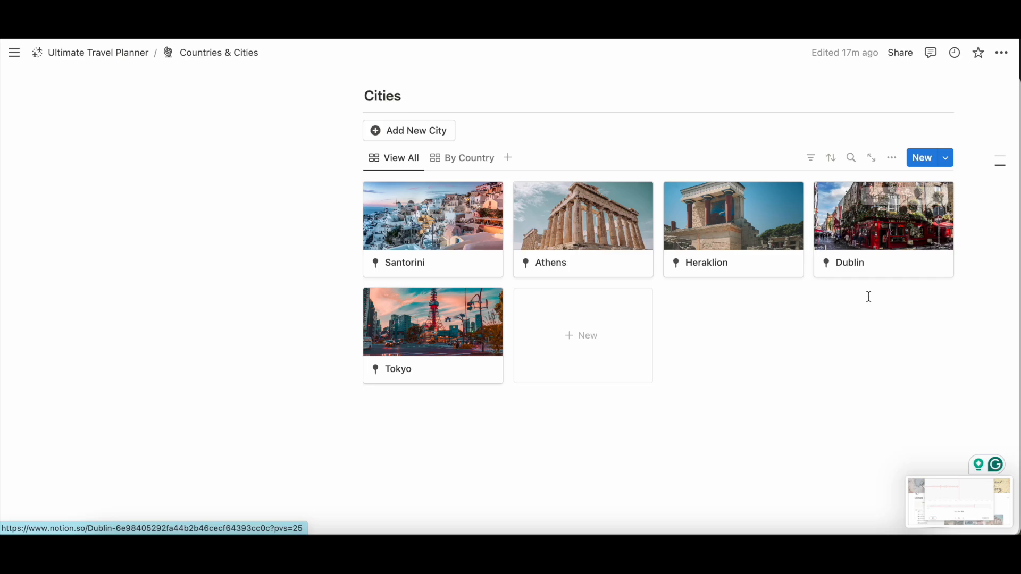
Step: Show the Cities gallery grouped by country and look through the Greece, Ireland and Japan groups
click(471, 161)
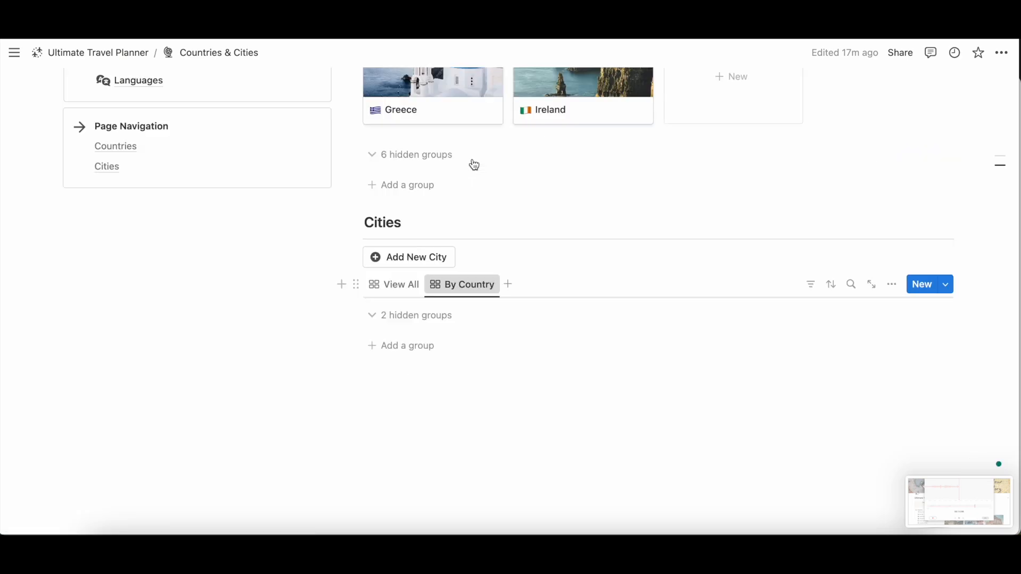
scroll(474, 162, down, 2)
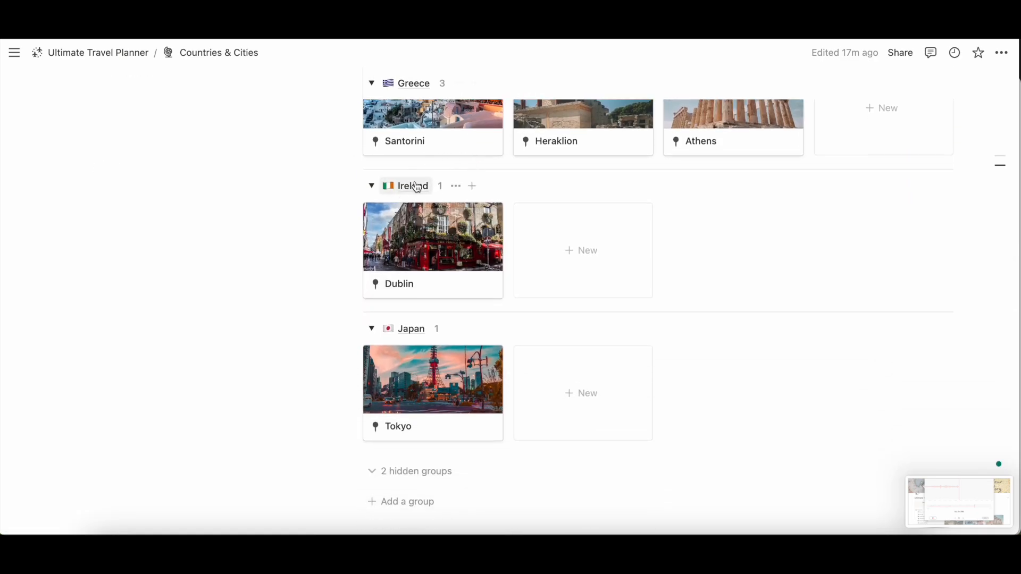
scroll(323, 272, down, 3)
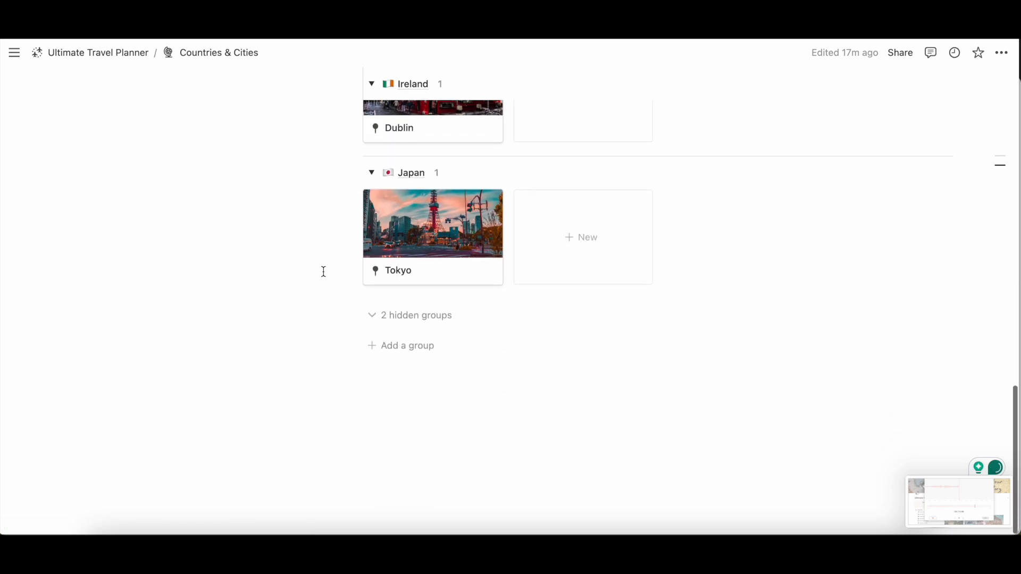
Step: Open the Food & Restaurants page from the Countries & Cities page's navigation links
scroll(321, 274, up, 15)
scroll(322, 277, down, 2)
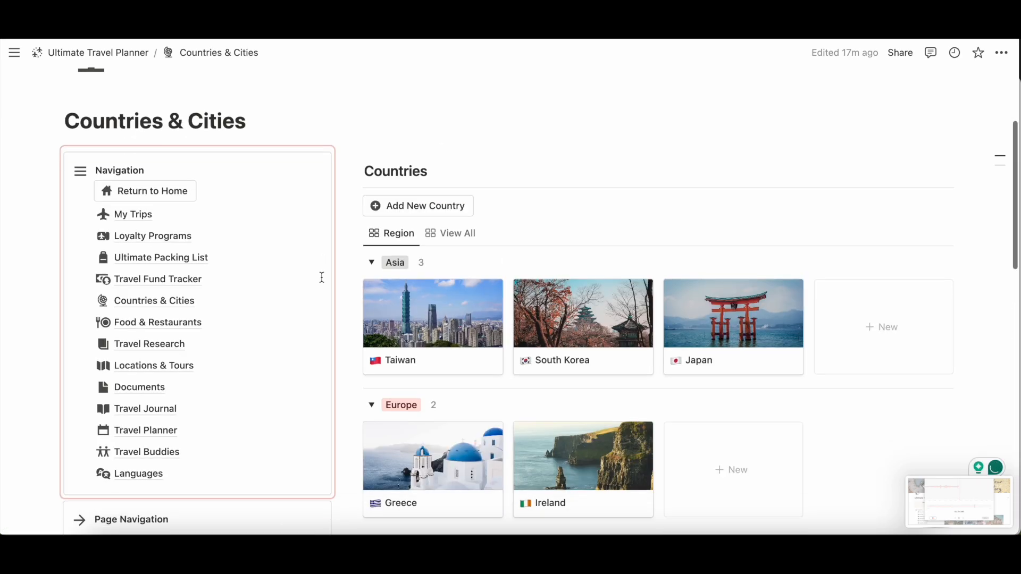
click(156, 289)
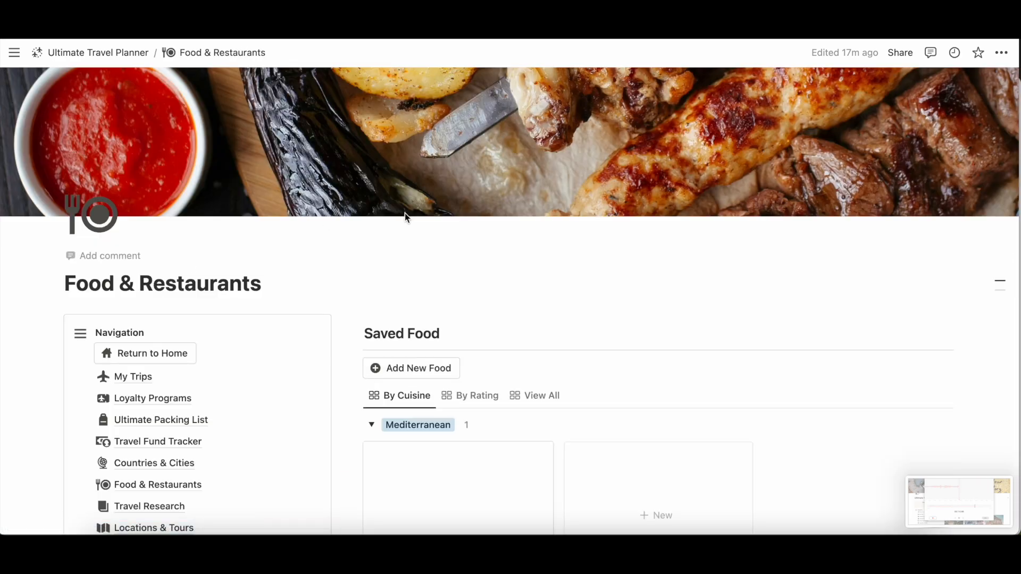
Step: Open the Grilled Octopus entry in Saved Food and look through its properties, photos and Notes section
scroll(655, 352, down, 4)
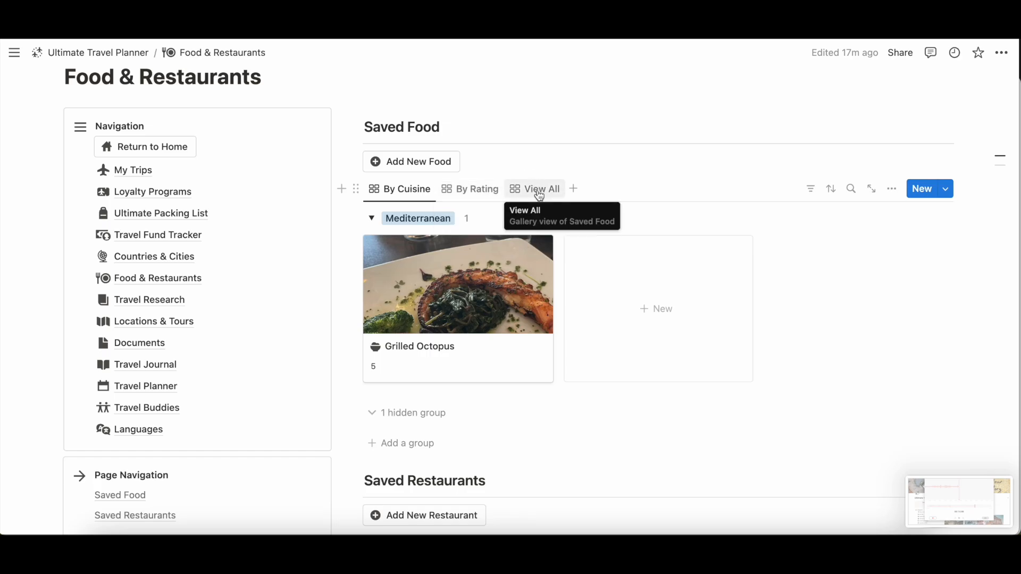
click(413, 327)
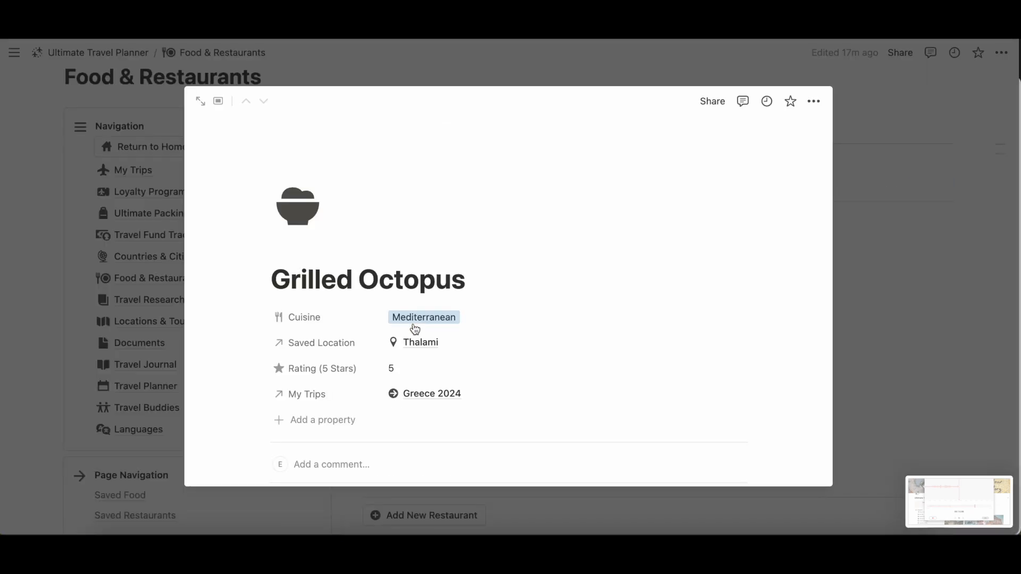
scroll(415, 328, down, 1)
scroll(415, 329, up, 1)
scroll(608, 194, down, 6)
scroll(609, 194, down, 2)
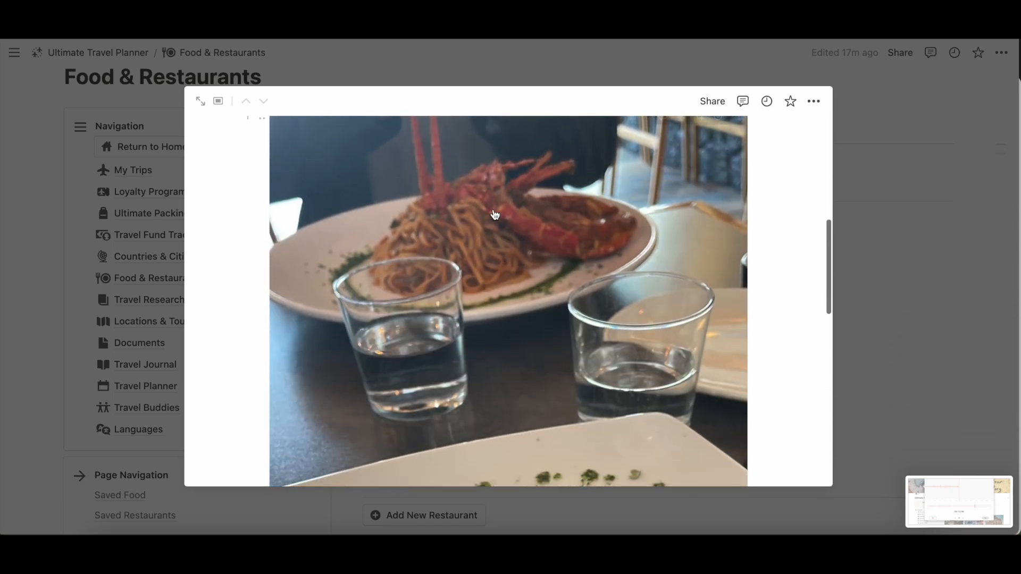
scroll(511, 326, down, 6)
scroll(510, 323, down, 4)
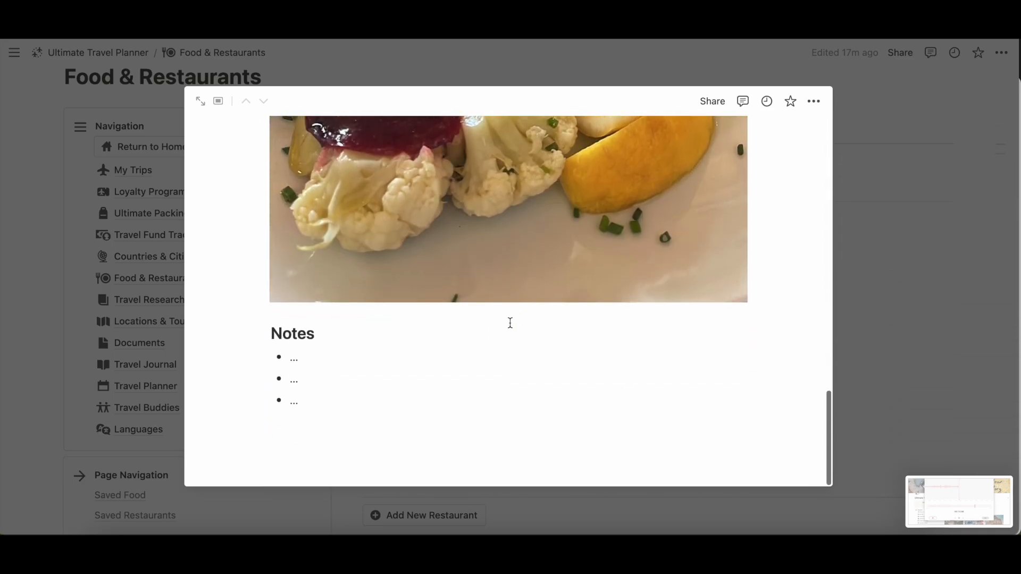
scroll(324, 435, up, 4)
scroll(324, 435, up, 14)
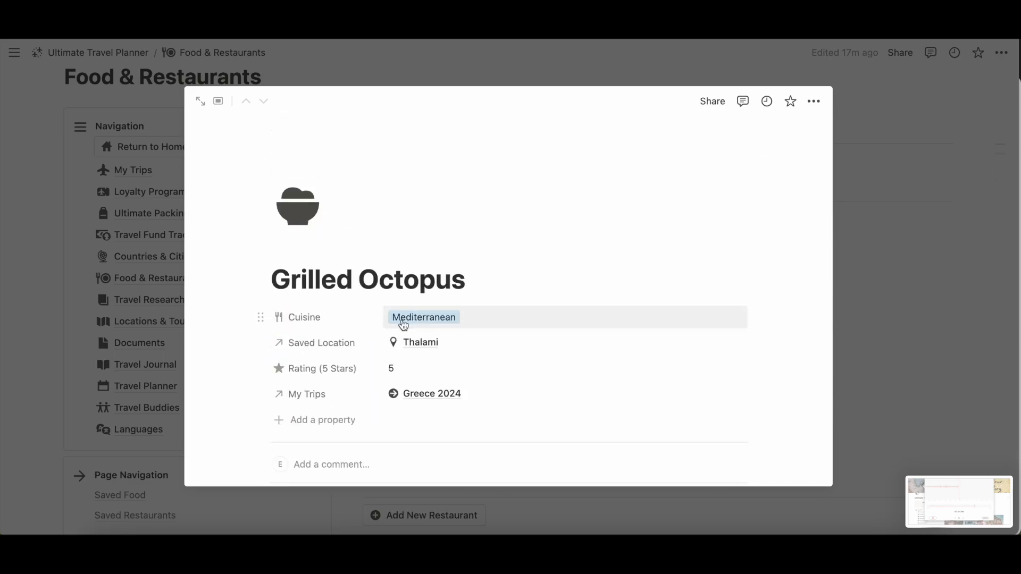
Step: View the Cuisine options and remaining properties of the Grilled Octopus entry, and close the entry
click(419, 318)
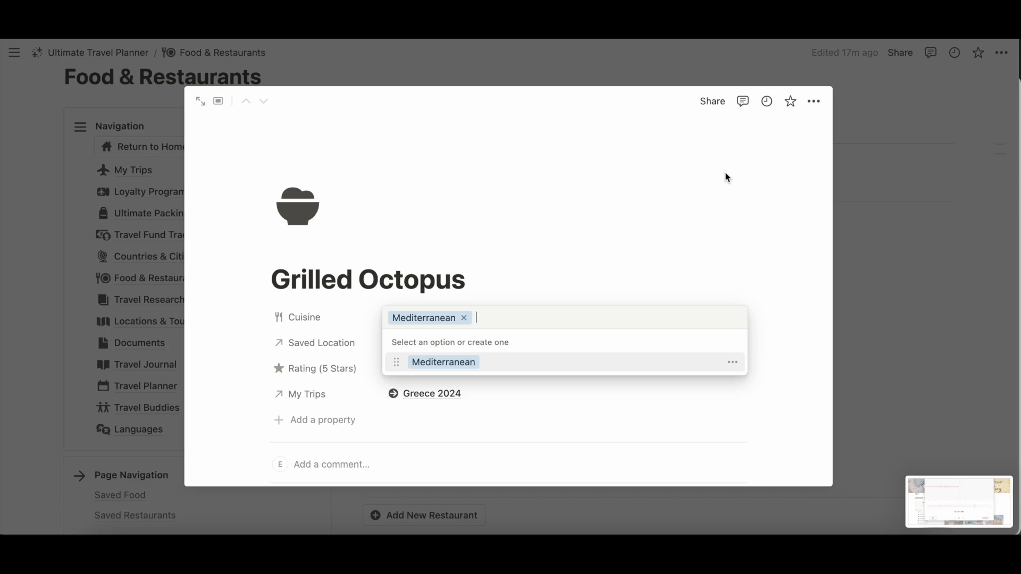
click(584, 197)
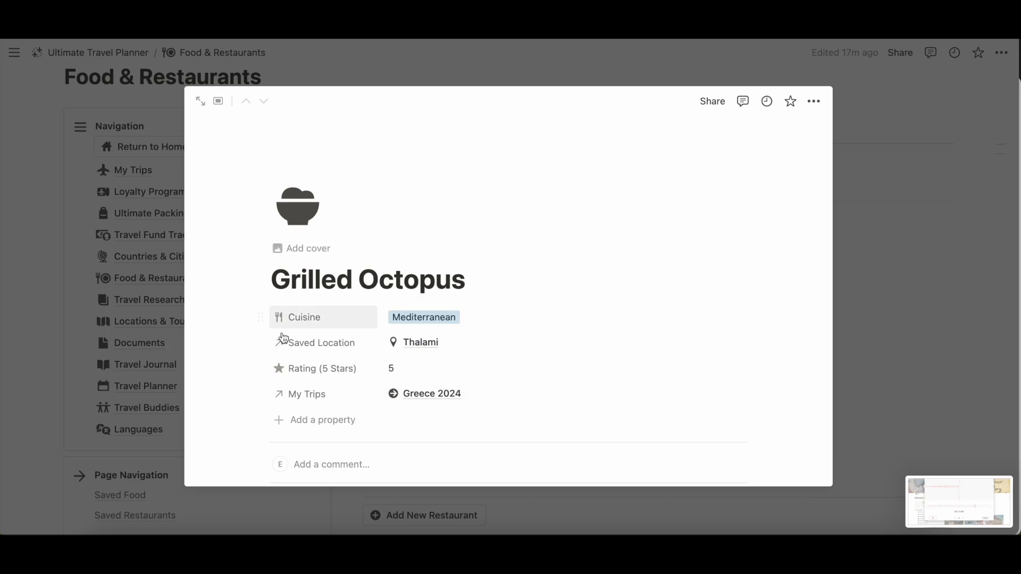
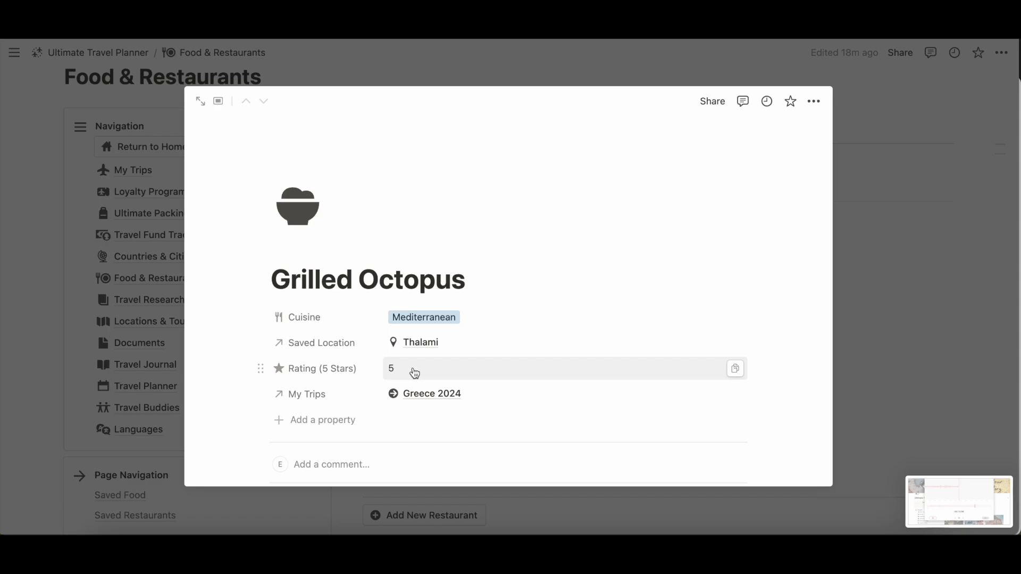
scroll(436, 372, down, 2)
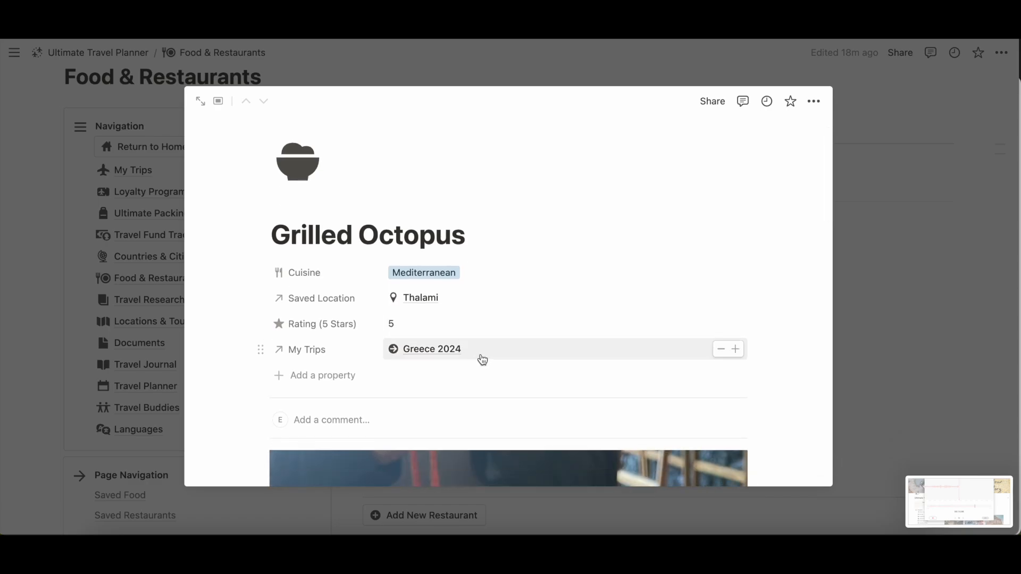
key(Escape)
Step: Show the Saved Food gallery by rating and in the View All view
click(458, 195)
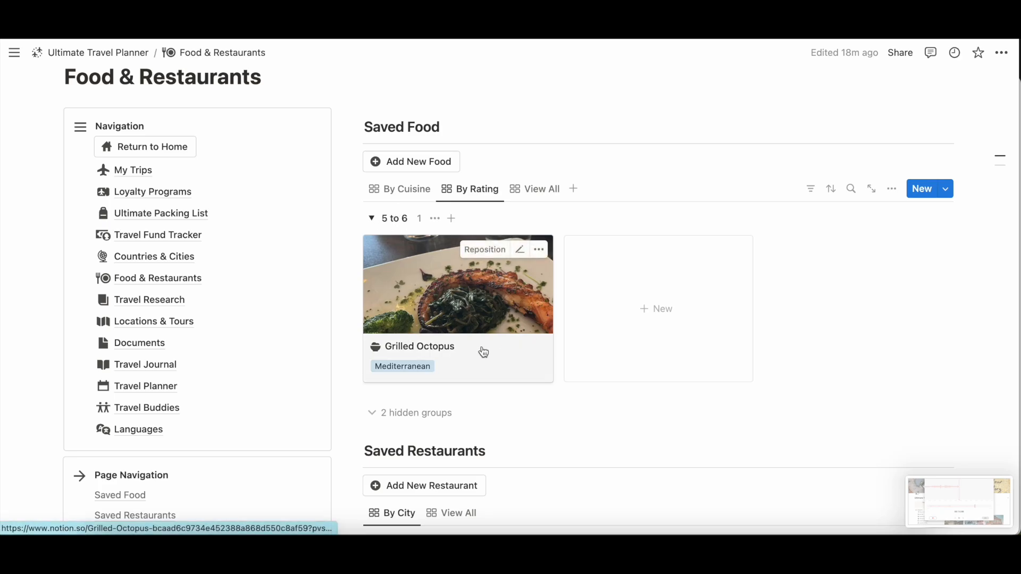
click(528, 191)
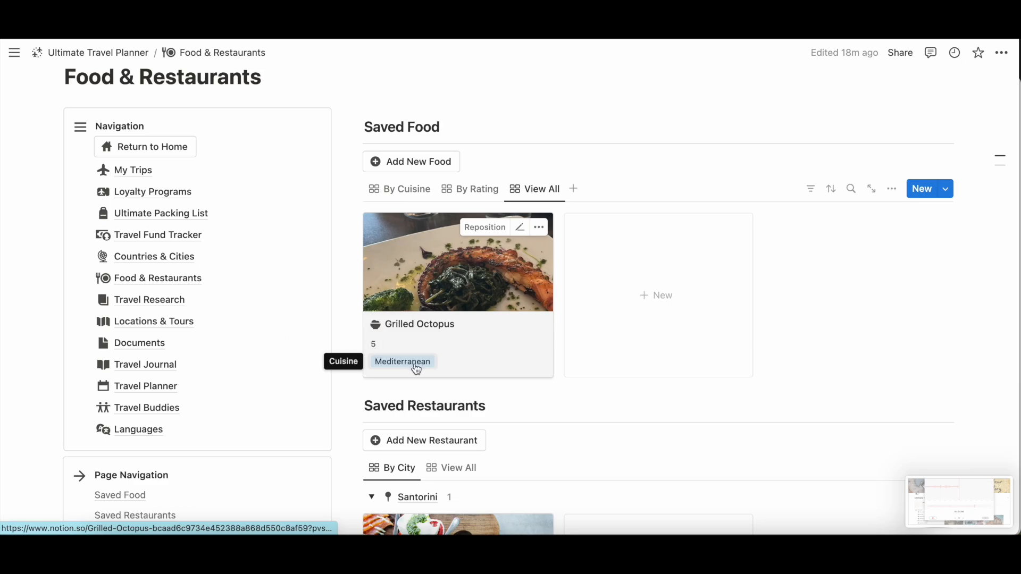
Step: Open the Thalami entry in Saved Restaurants, look through its properties and linked food, and close it
scroll(417, 369, down, 5)
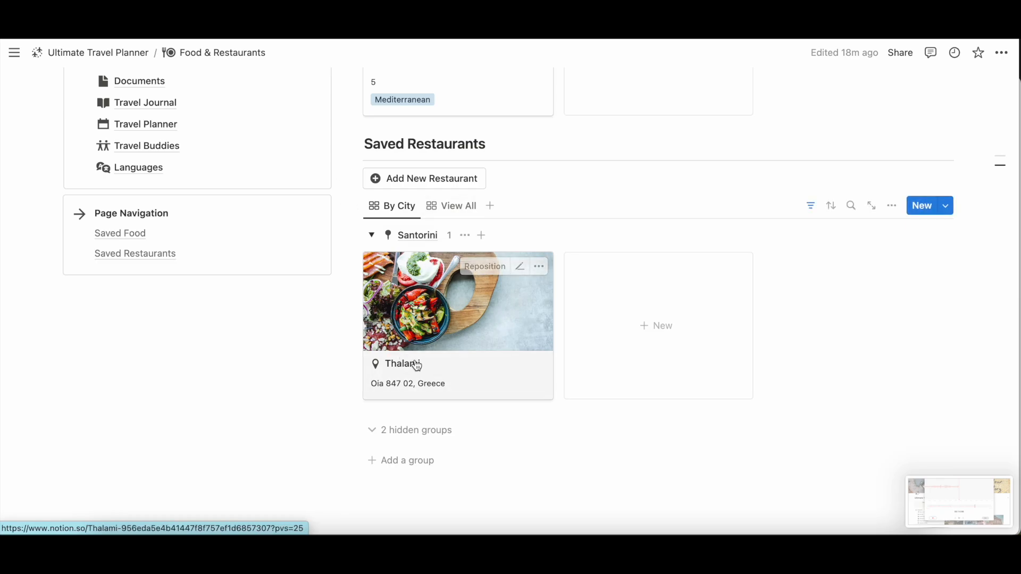
click(479, 379)
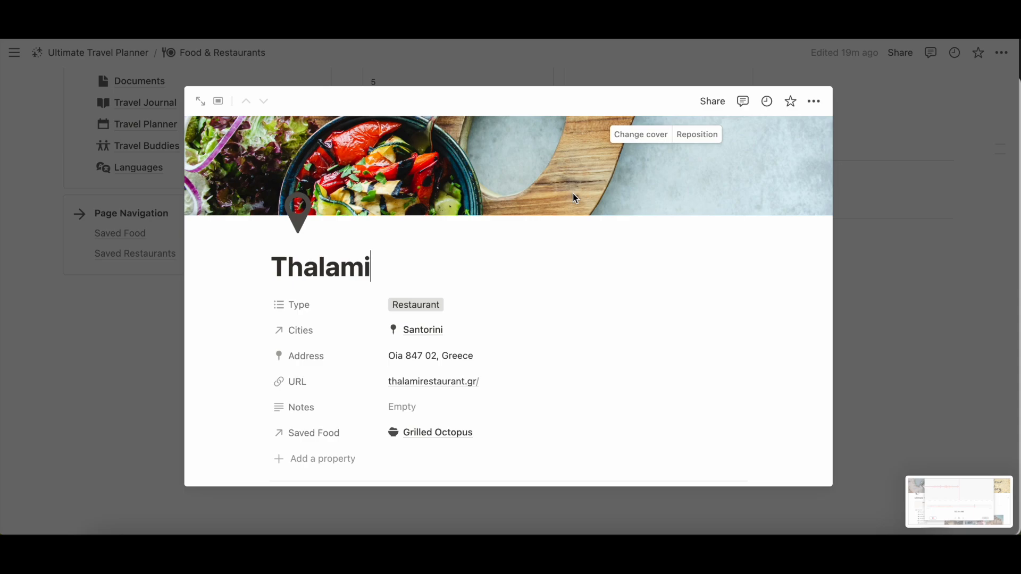
scroll(503, 272, down, 3)
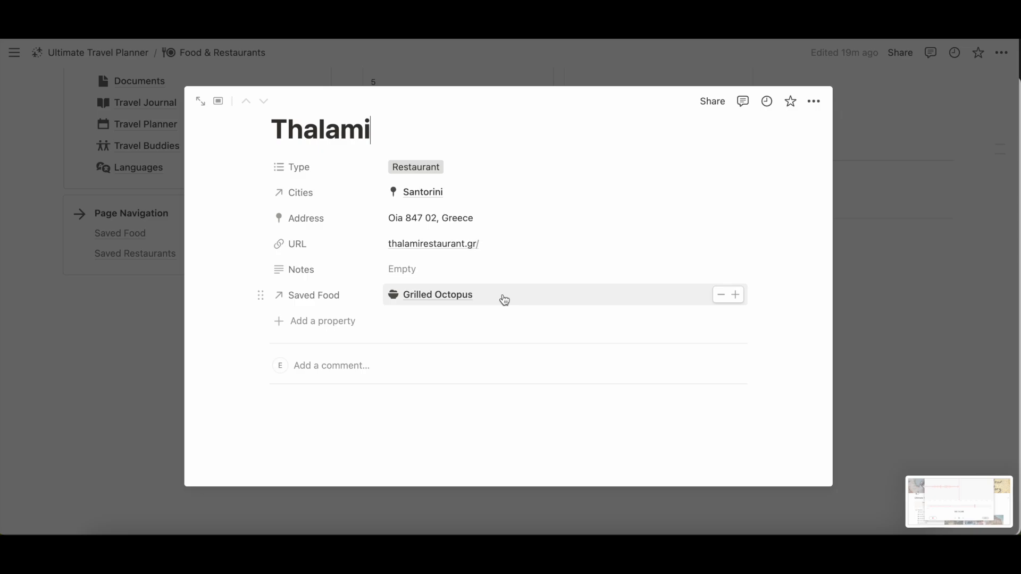
scroll(503, 298, down, 3)
scroll(503, 299, up, 5)
key(Escape)
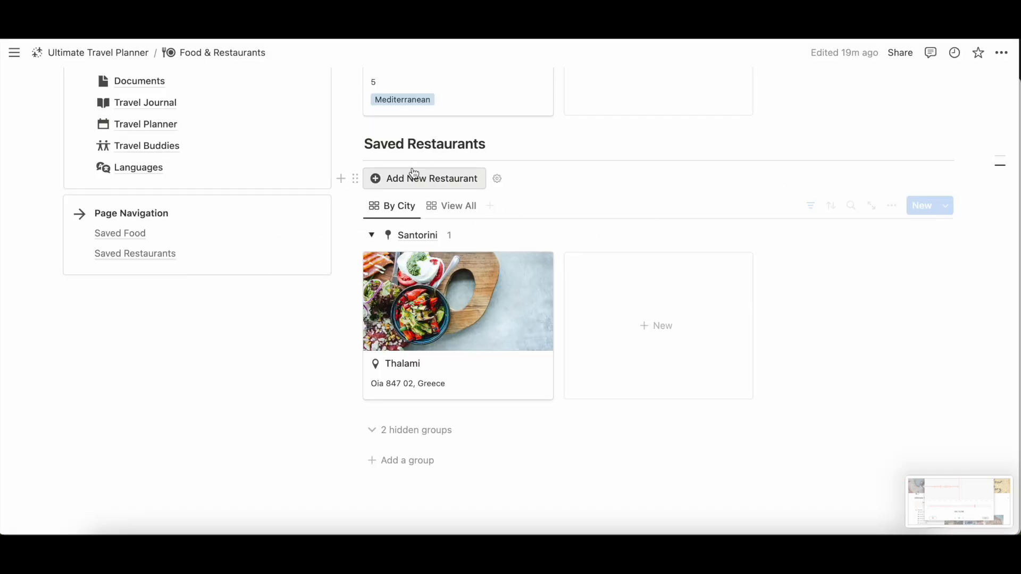
Step: Add a new restaurant entry in Saved Restaurants, look over its empty properties, and close it
click(413, 185)
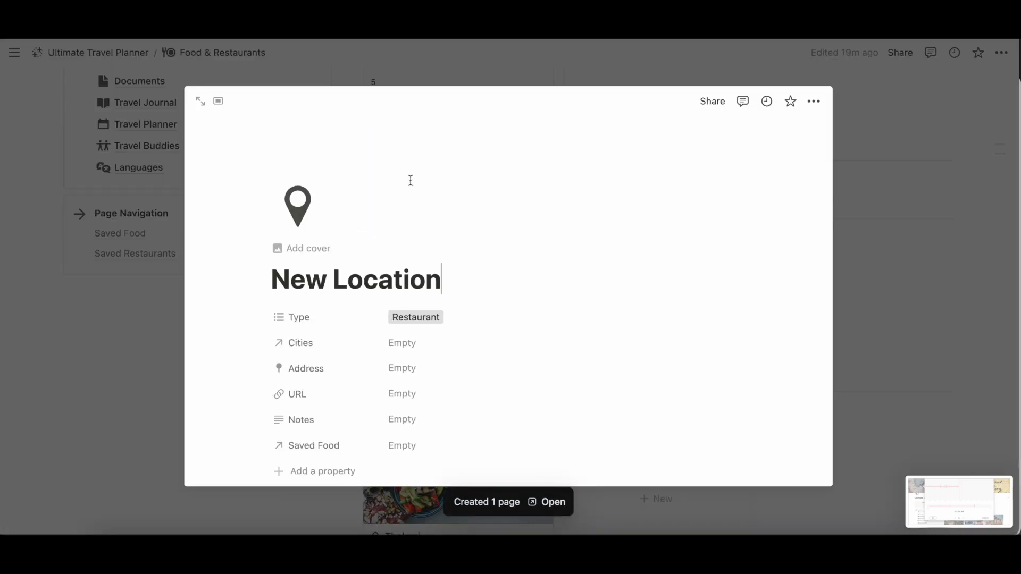
scroll(410, 181, down, 2)
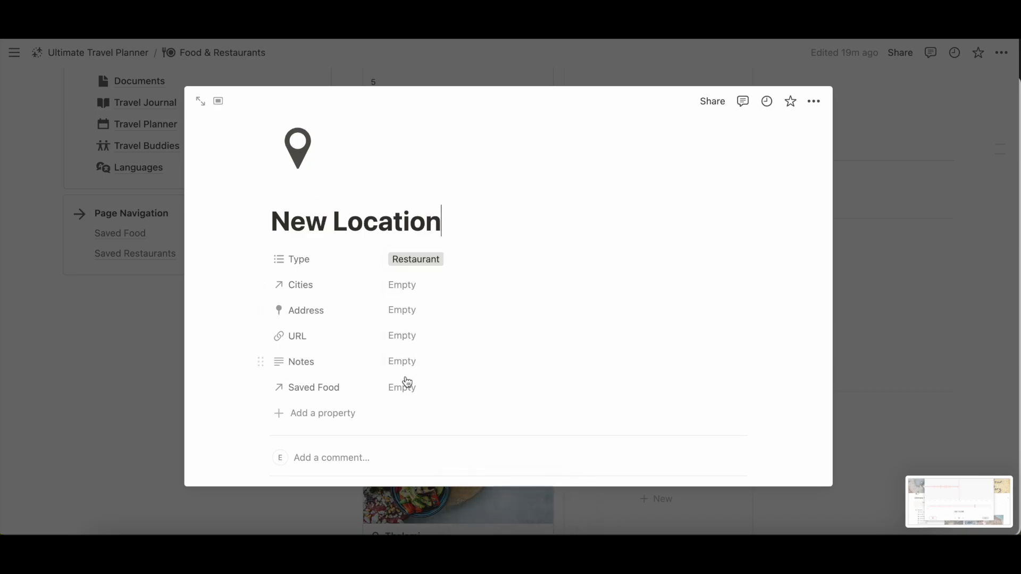
scroll(407, 392, down, 3)
scroll(407, 392, up, 4)
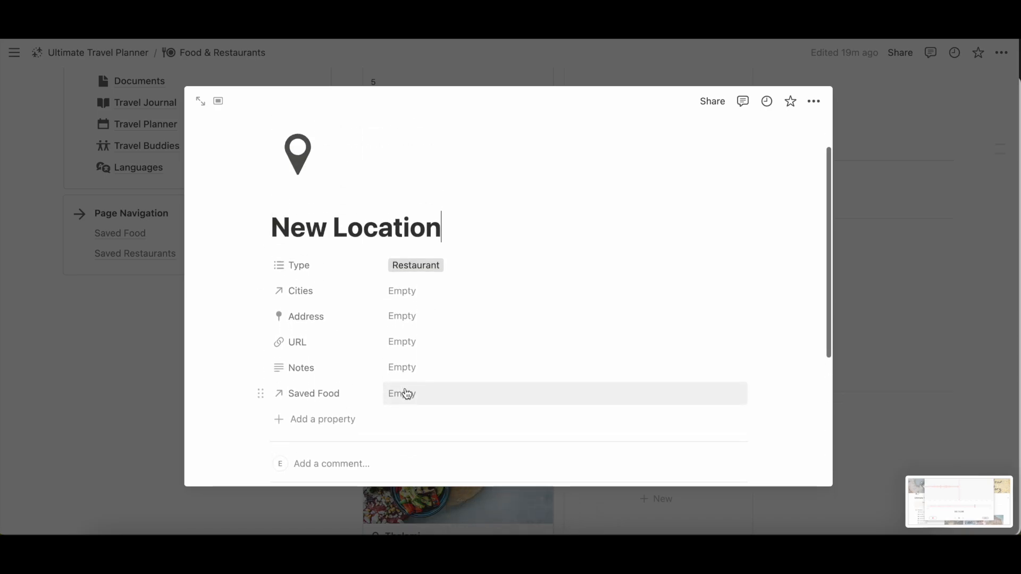
click(878, 177)
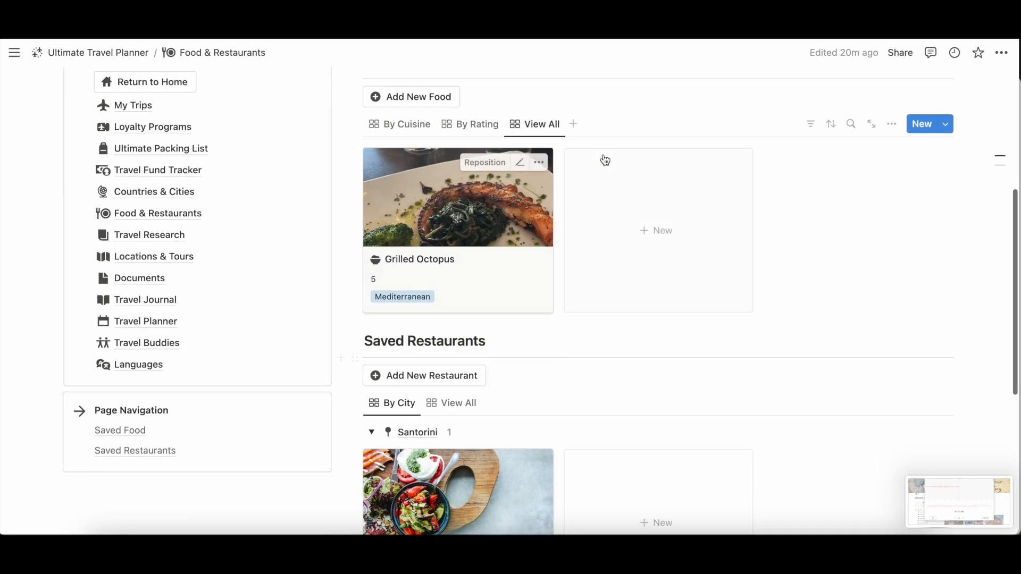
Step: Use the page navigation links to jump to the Saved Food and Saved Restaurants sections
scroll(570, 378, down, 2)
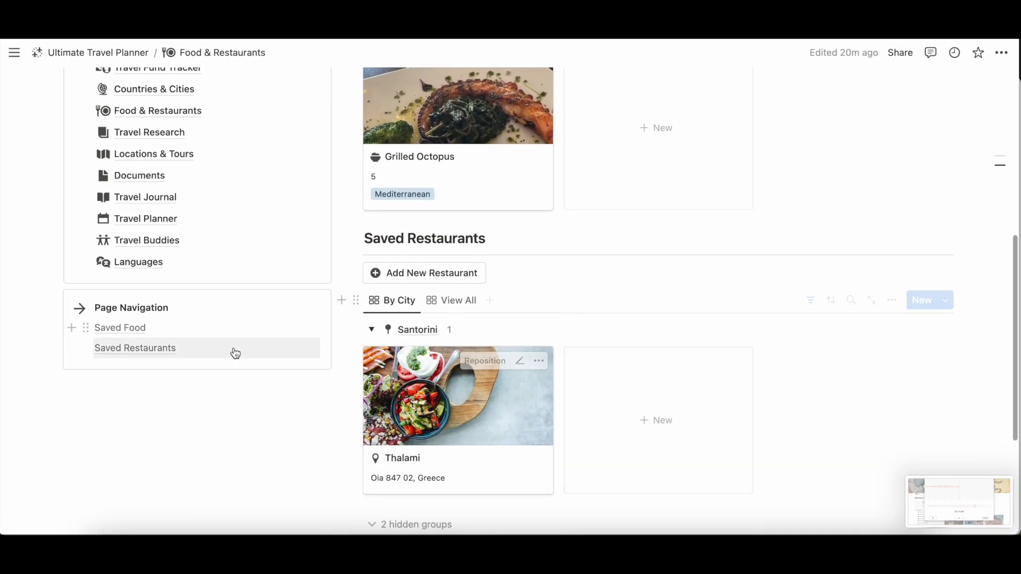
click(120, 329)
scroll(126, 334, down, 2)
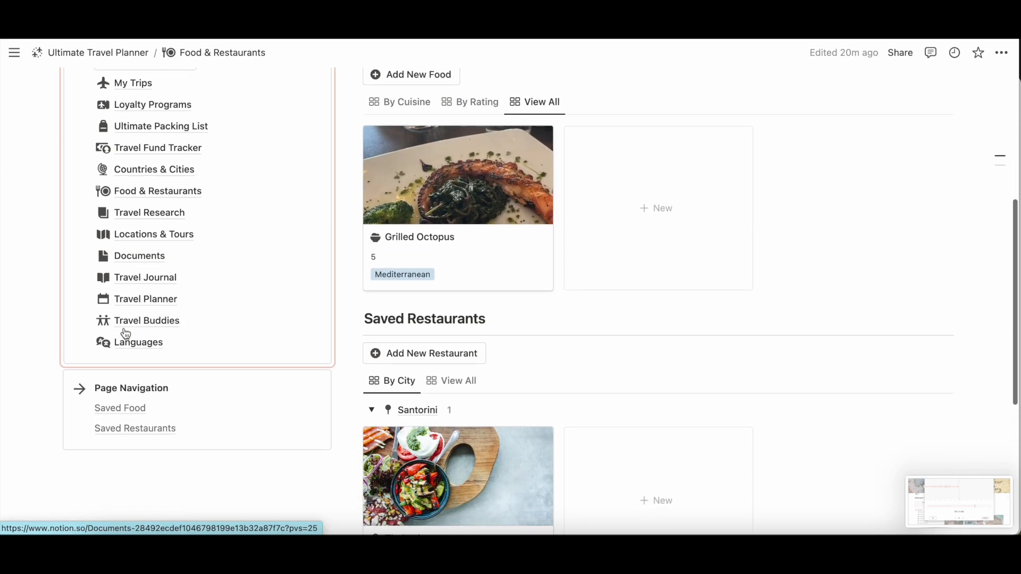
click(117, 414)
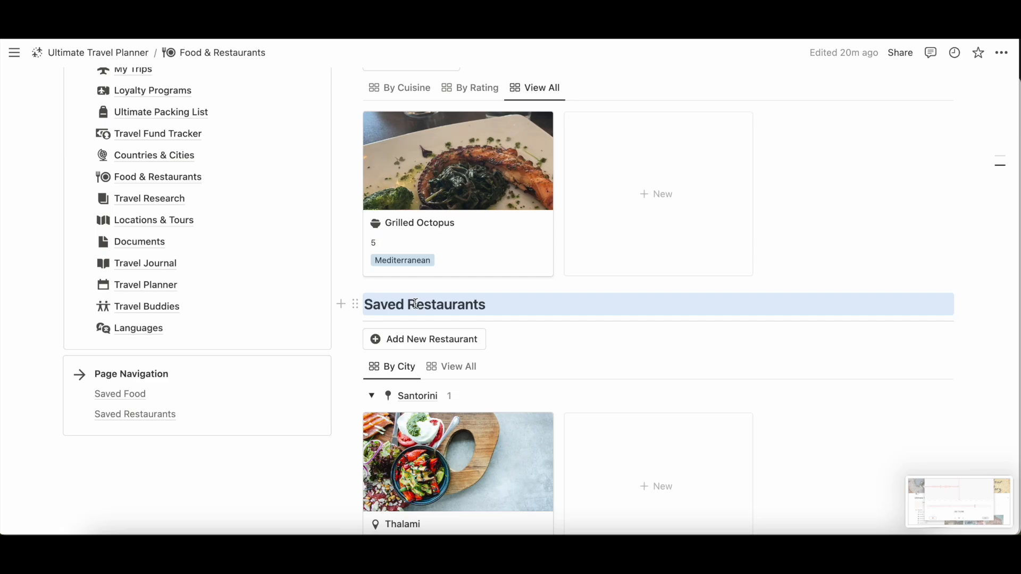
Step: Open the Travel Research page and browse its items in the By City view
scroll(416, 304, up, 3)
click(150, 306)
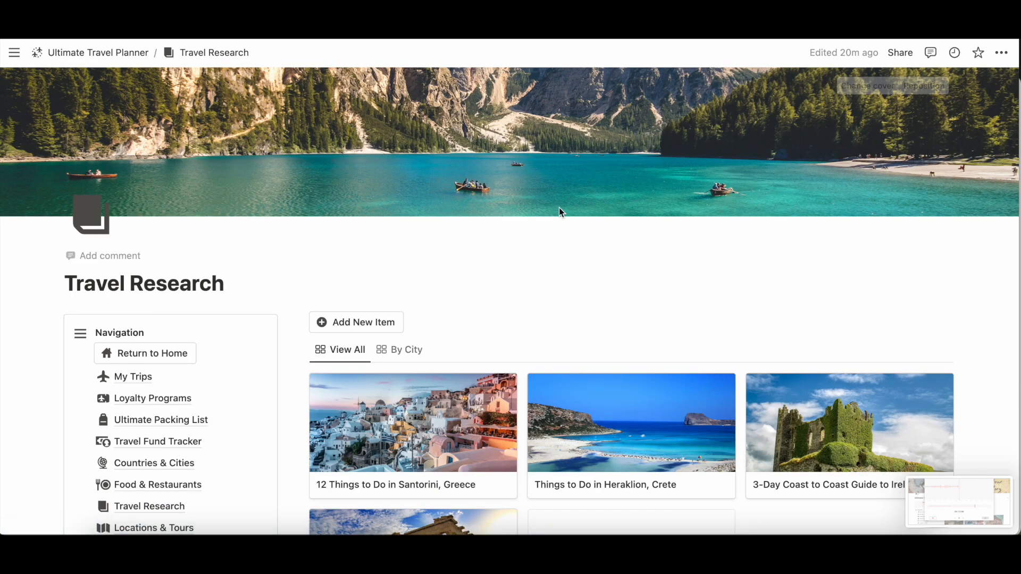
scroll(561, 216, down, 3)
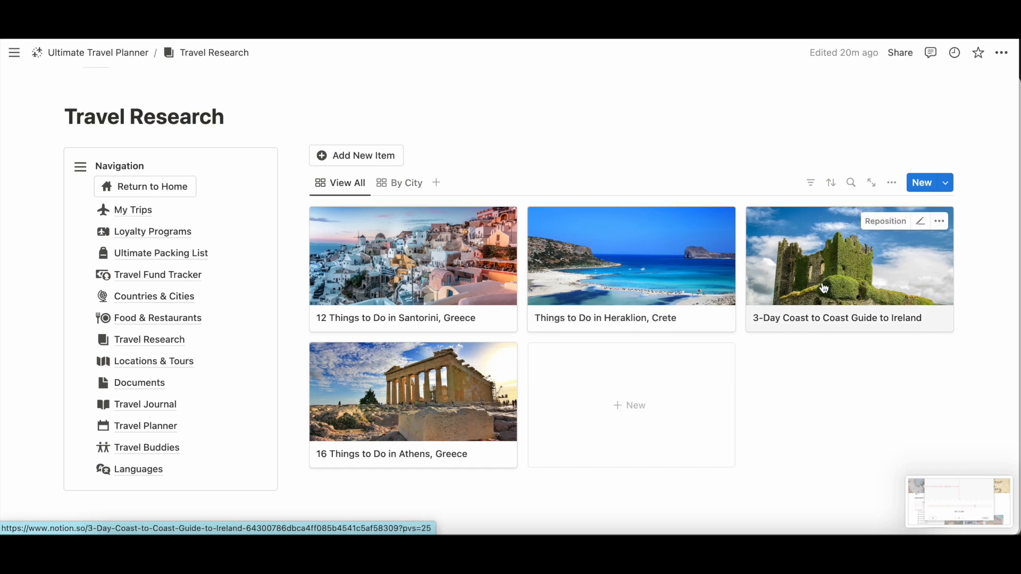
click(401, 185)
scroll(483, 298, down, 2)
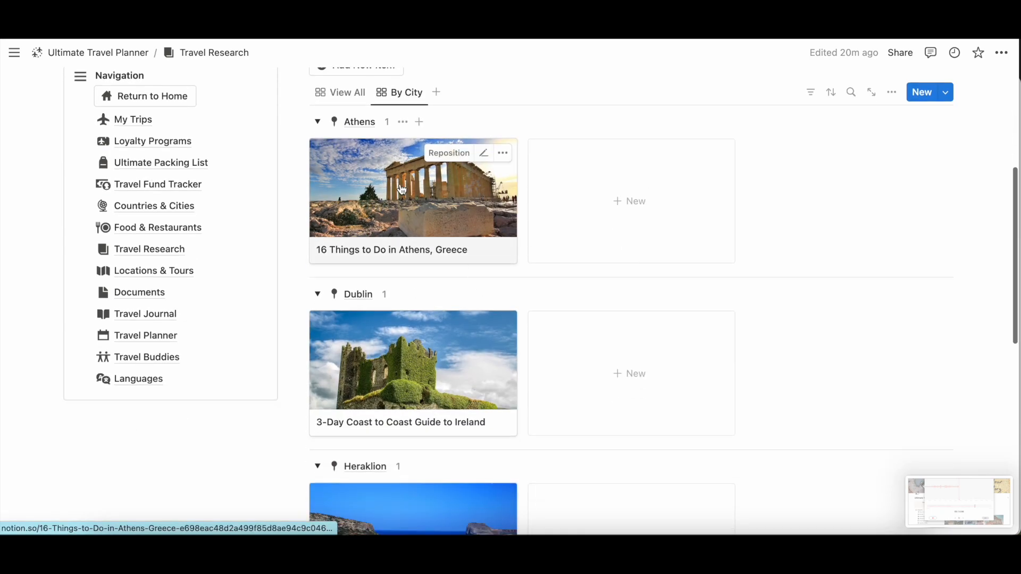
scroll(402, 189, down, 6)
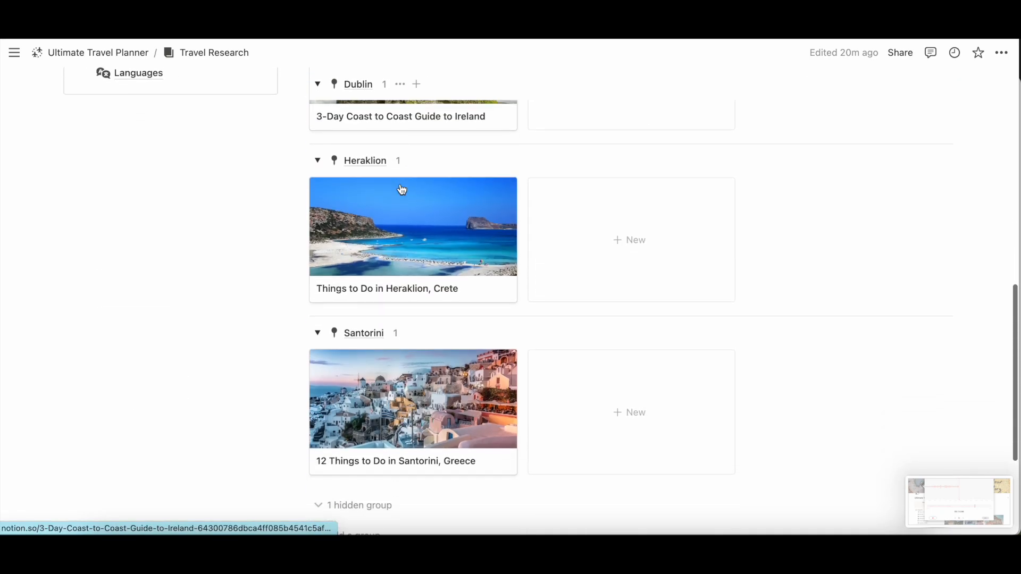
scroll(399, 197, up, 10)
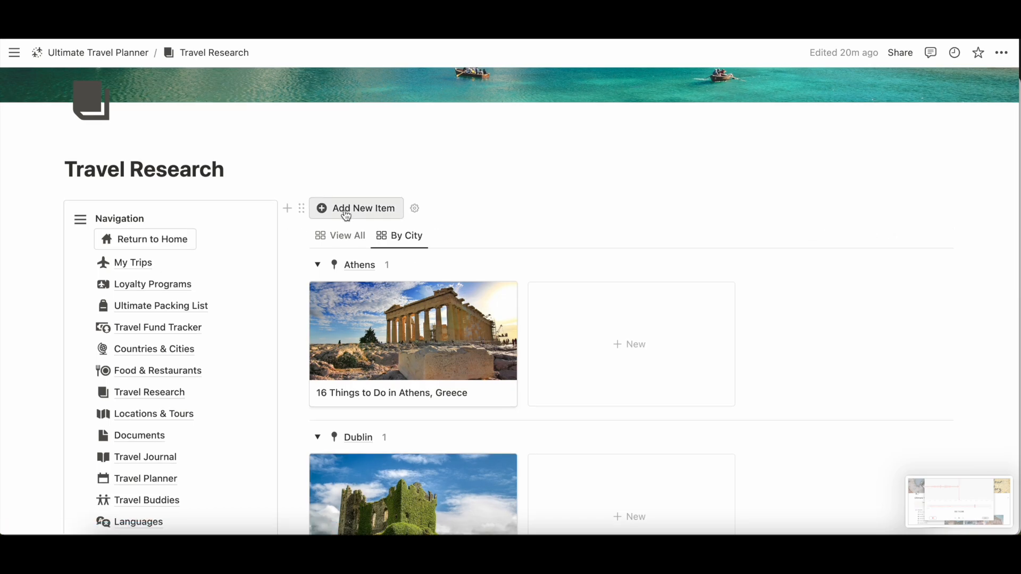
Step: Add a new travel research item and view the choices for its Cities, Source and Tag properties
click(348, 213)
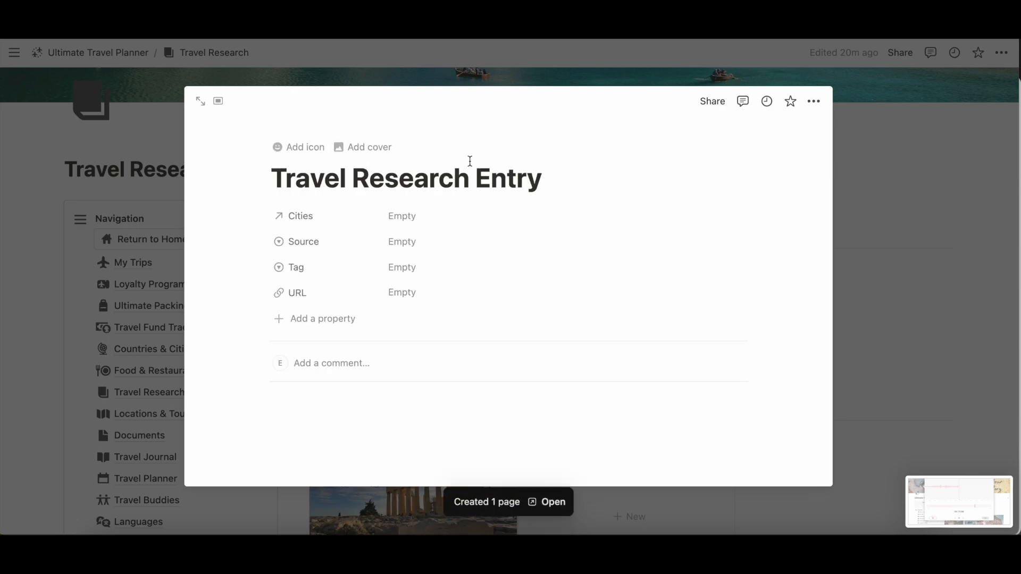
click(410, 215)
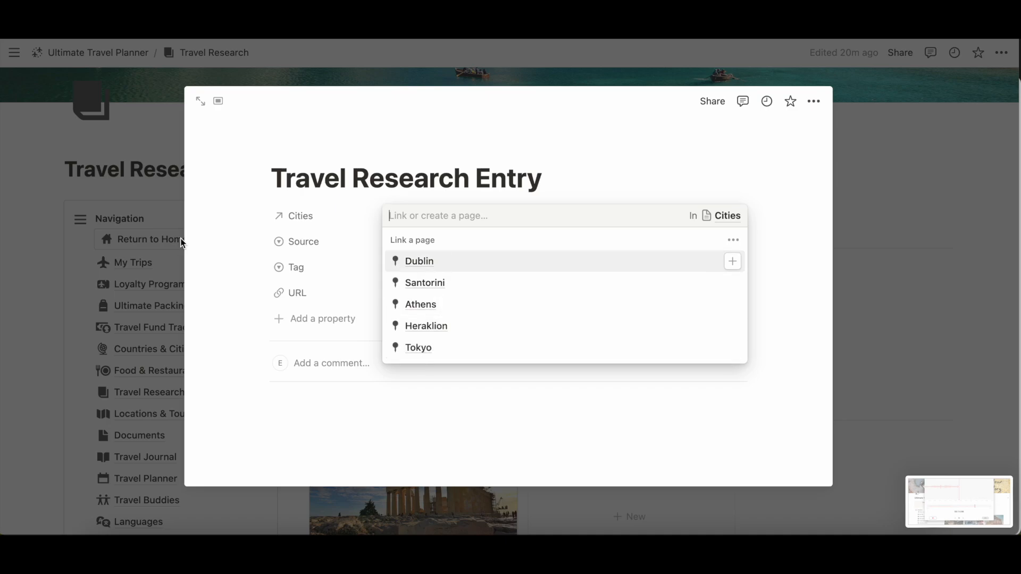
click(228, 237)
click(404, 242)
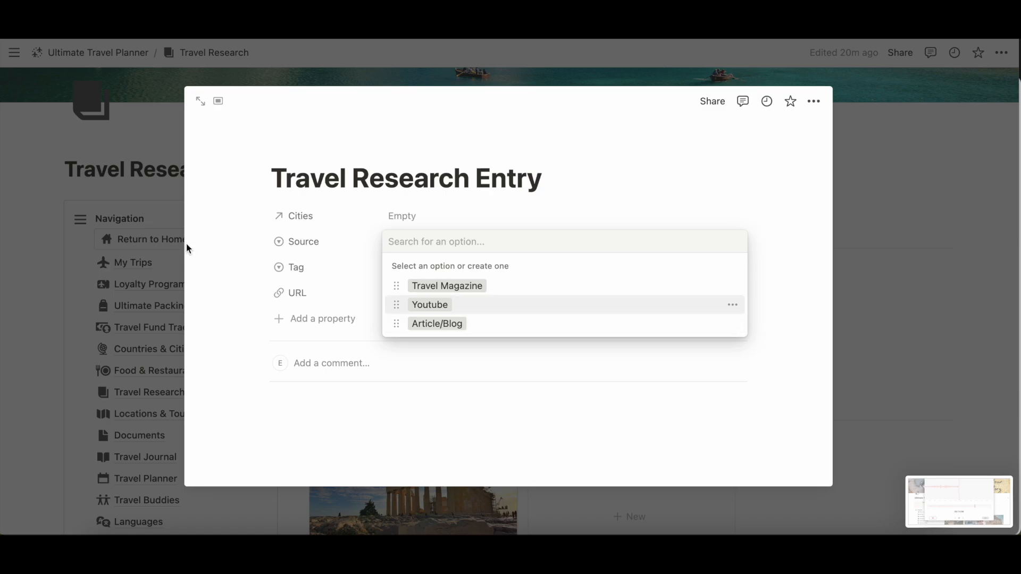
click(242, 272)
click(450, 268)
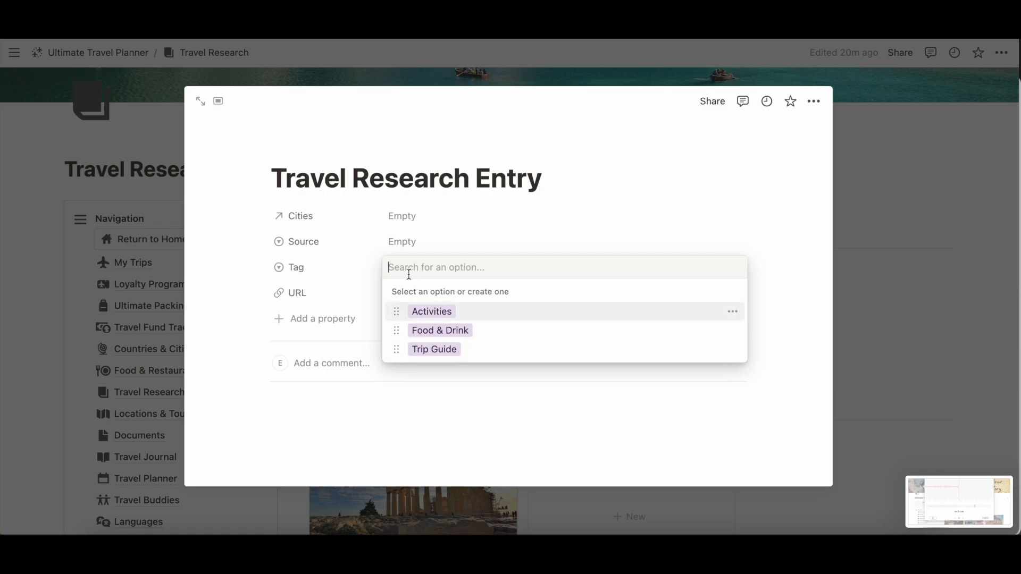
click(234, 279)
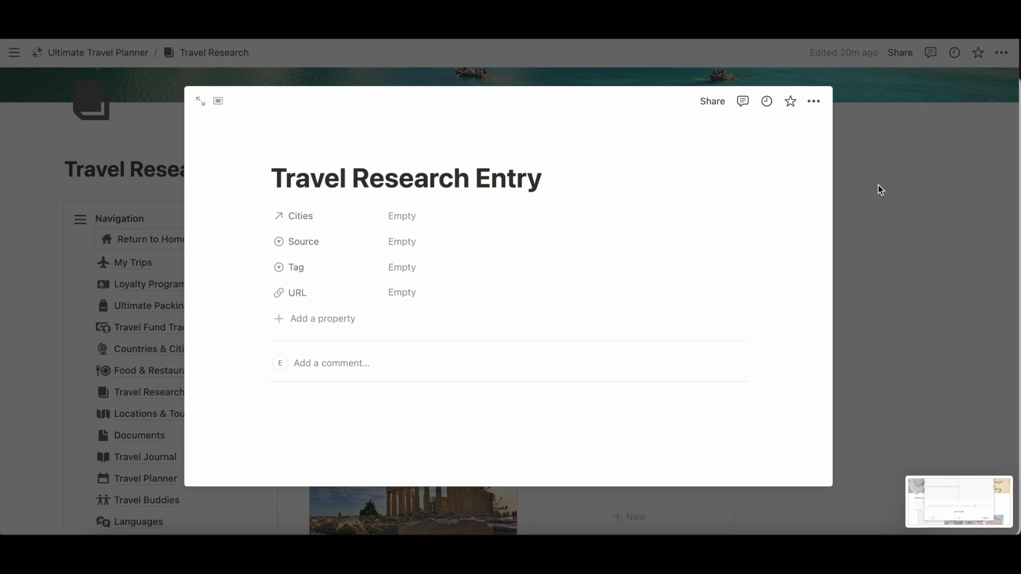
Step: Open the Locations & Tours page and browse the Saved Locations grouped by city
click(142, 337)
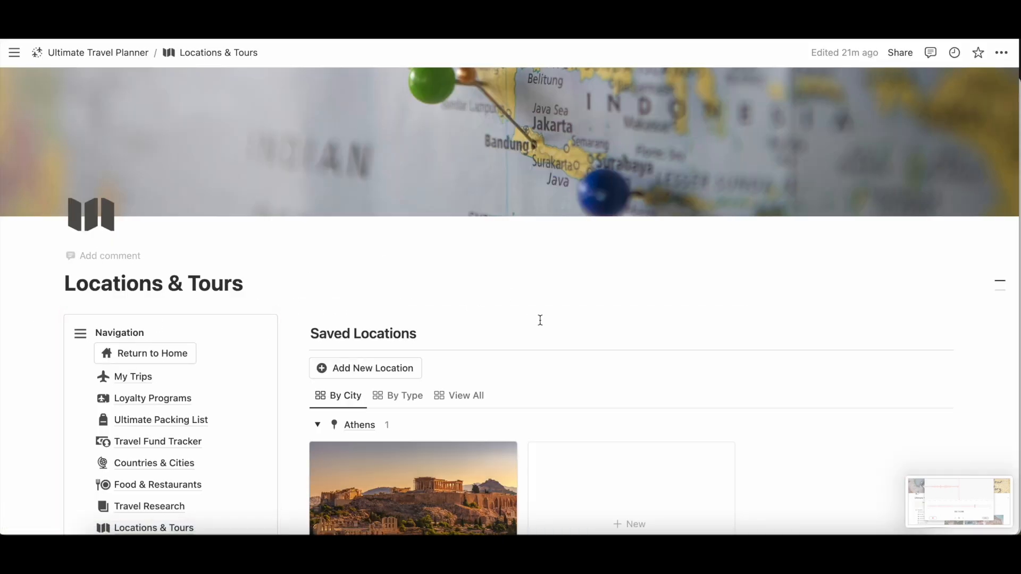
scroll(540, 319, down, 5)
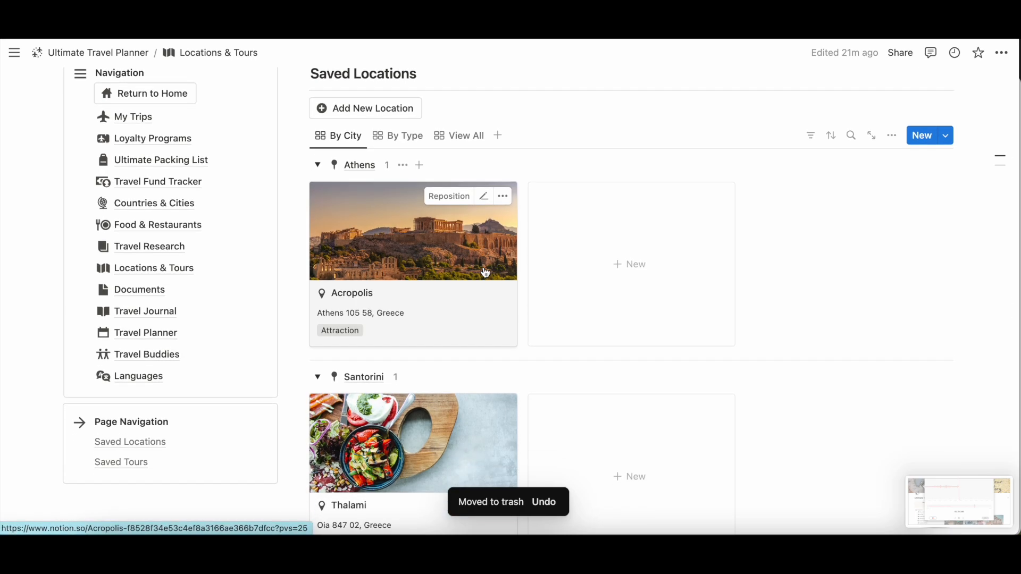
scroll(485, 273, down, 2)
scroll(485, 273, down, 1)
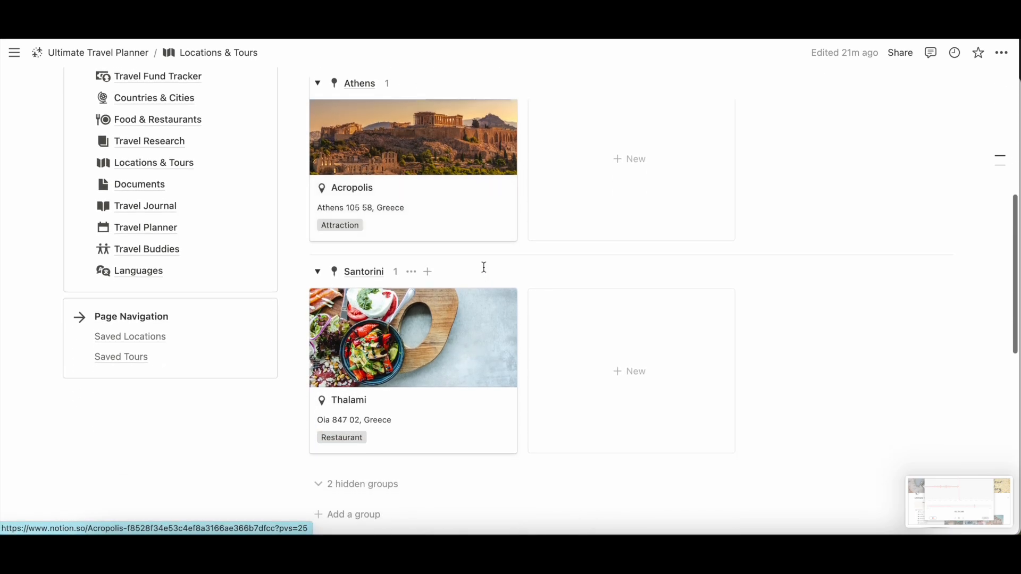
Step: Browse the Saved Locations in the By City, By Type and View All views
scroll(484, 267, down, 3)
scroll(484, 267, up, 6)
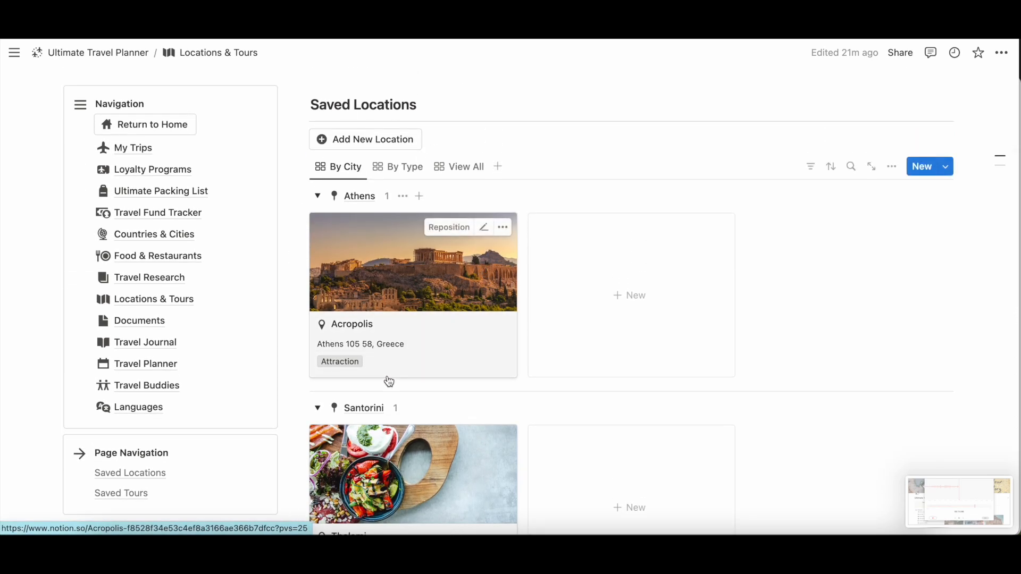
scroll(455, 298, down, 1)
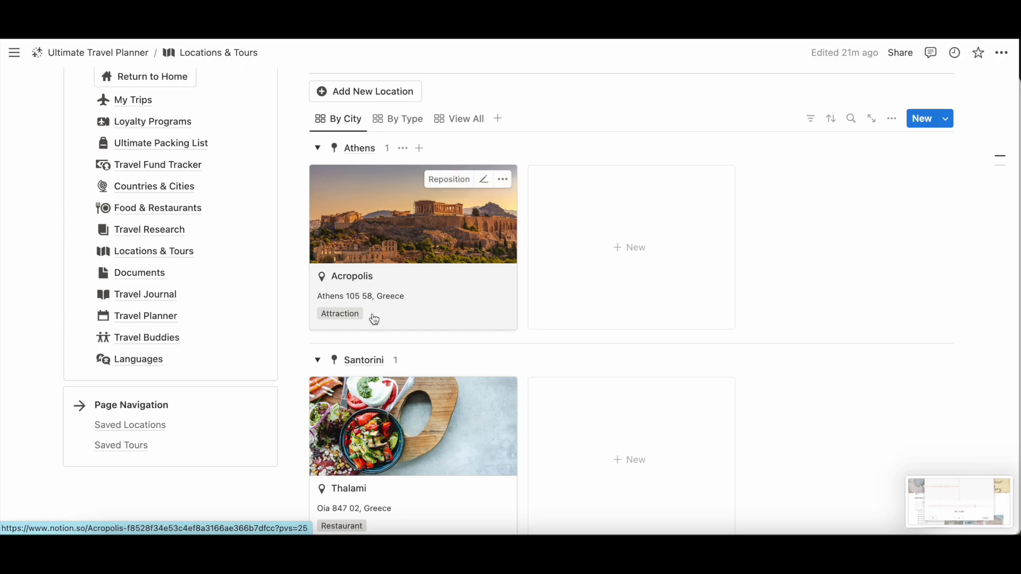
scroll(375, 319, down, 1)
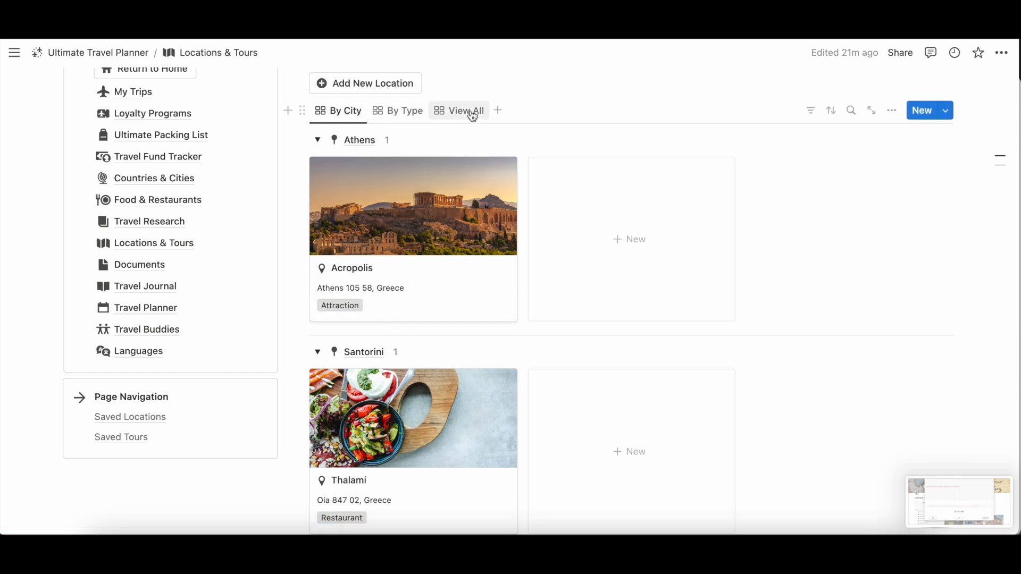
scroll(417, 335, down, 2)
scroll(417, 342, up, 2)
scroll(417, 340, down, 2)
click(400, 75)
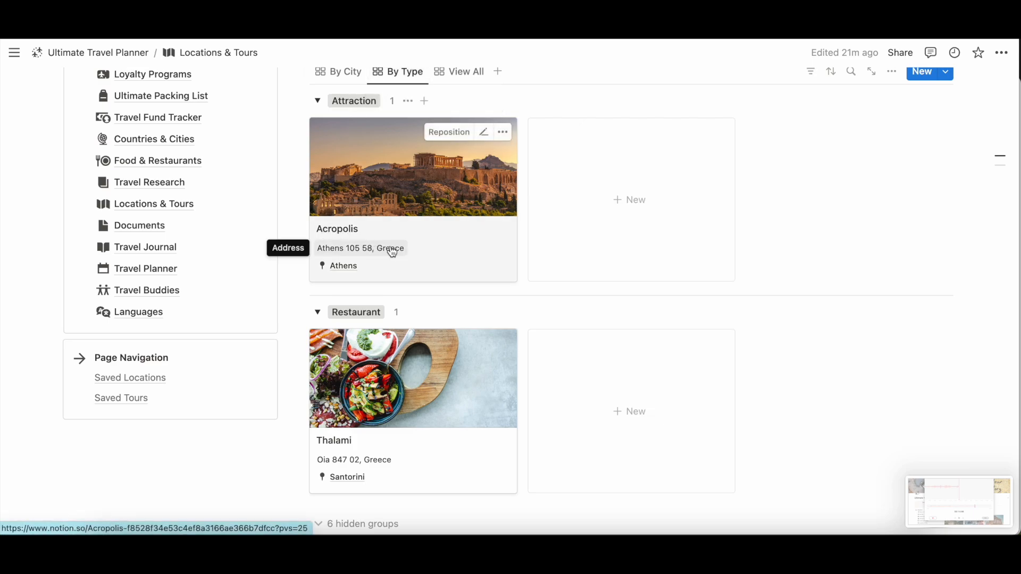
scroll(366, 286, down, 1)
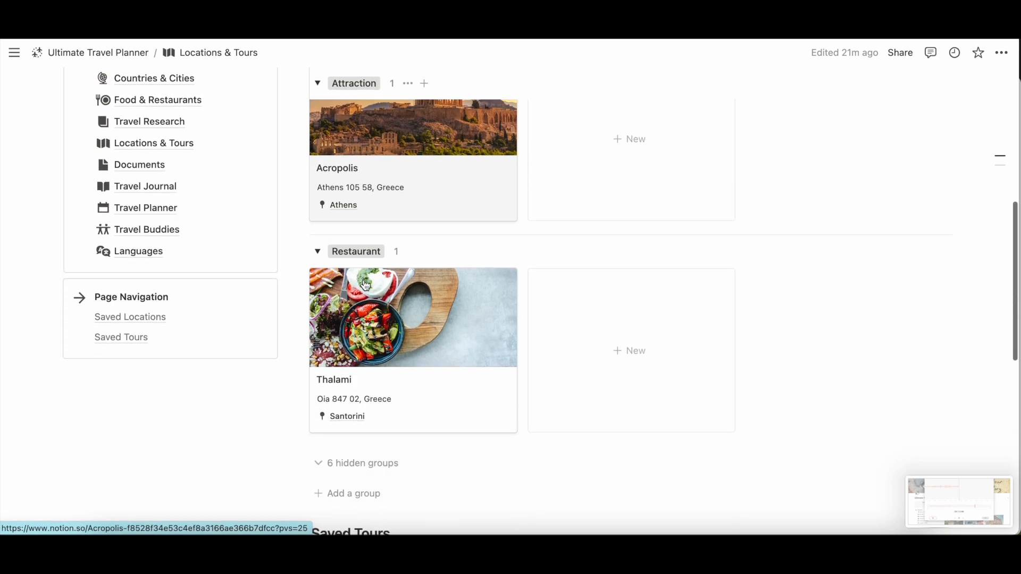
scroll(365, 239, up, 3)
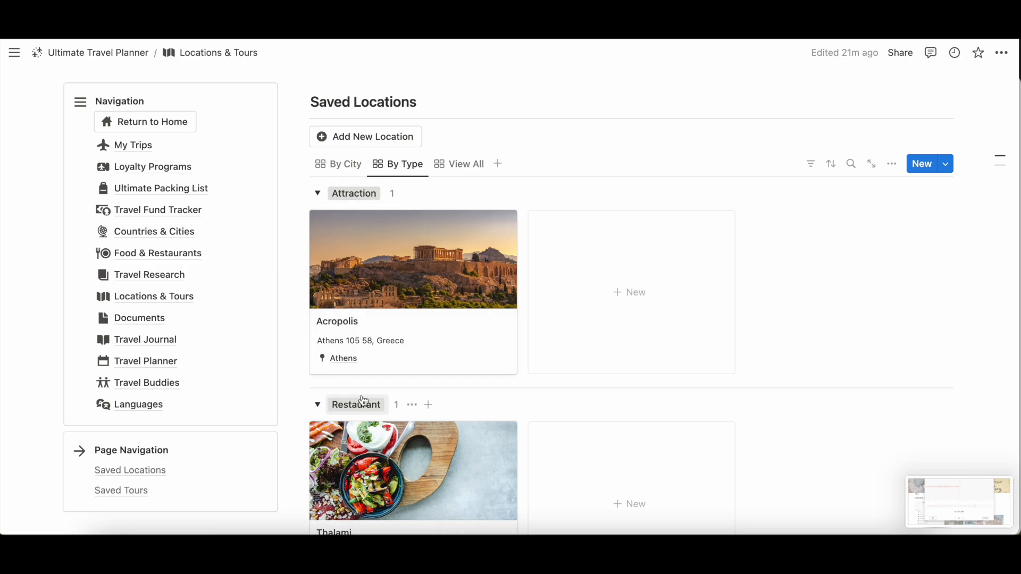
click(461, 163)
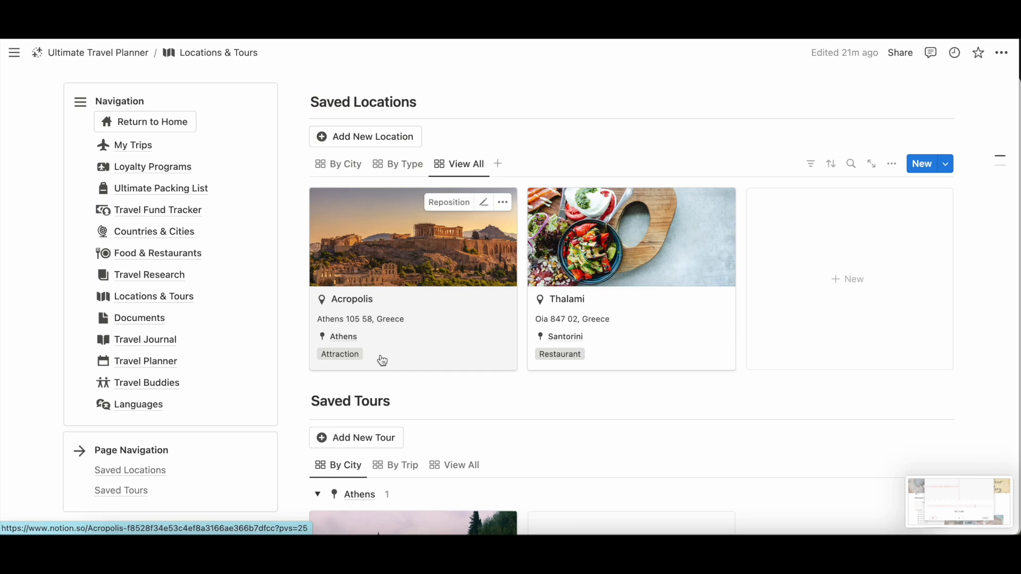
Step: Open the Day Trip to Delphi and Arachova entry under Saved Tours and examine its Type choices and other properties
scroll(382, 361, down, 5)
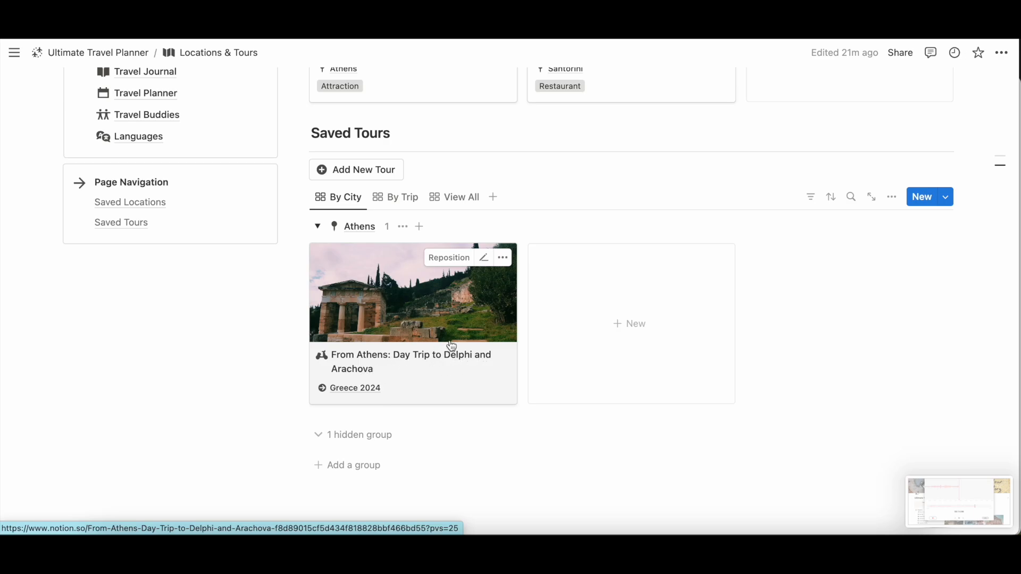
click(387, 296)
scroll(387, 297, down, 3)
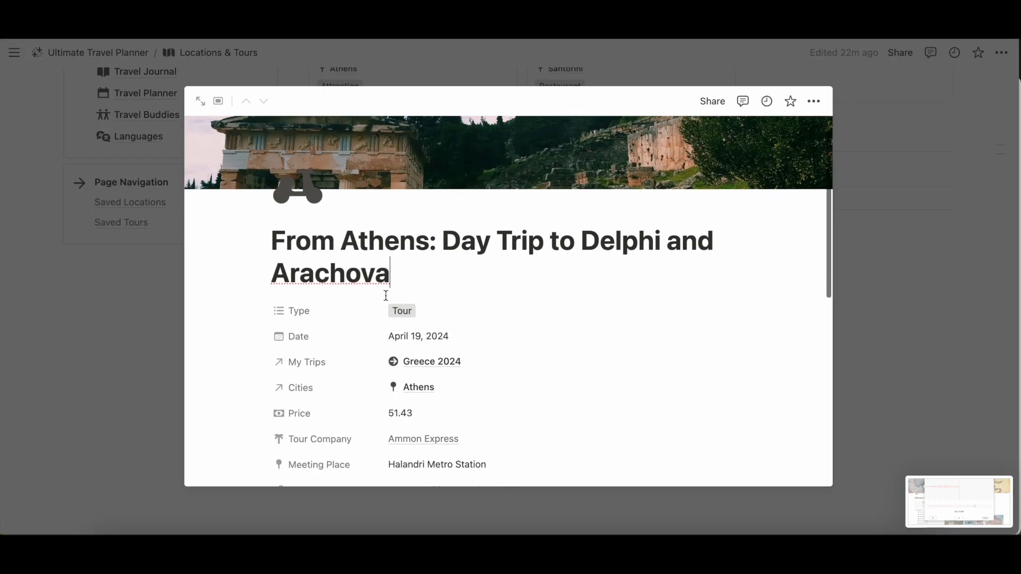
click(458, 186)
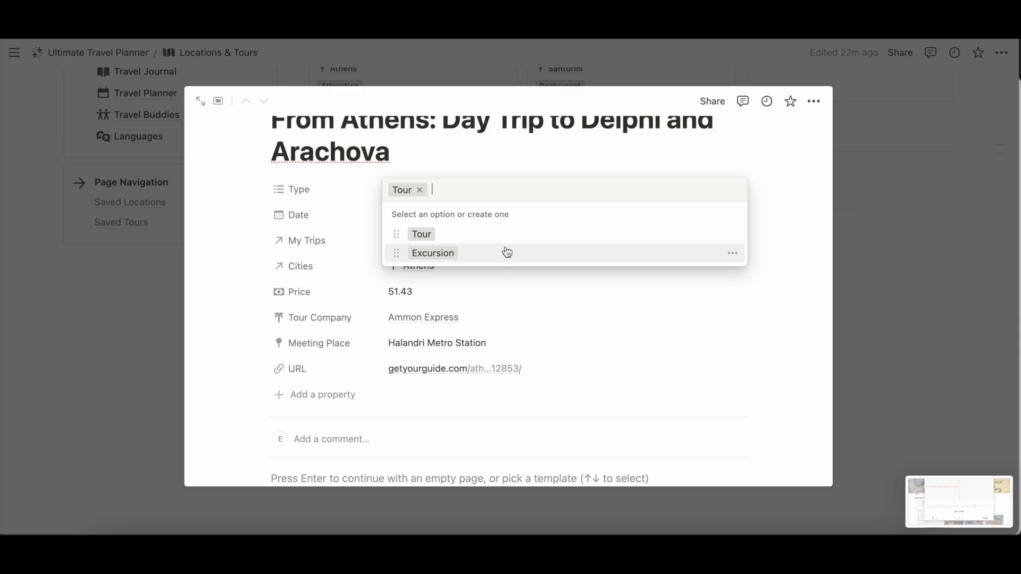
click(485, 177)
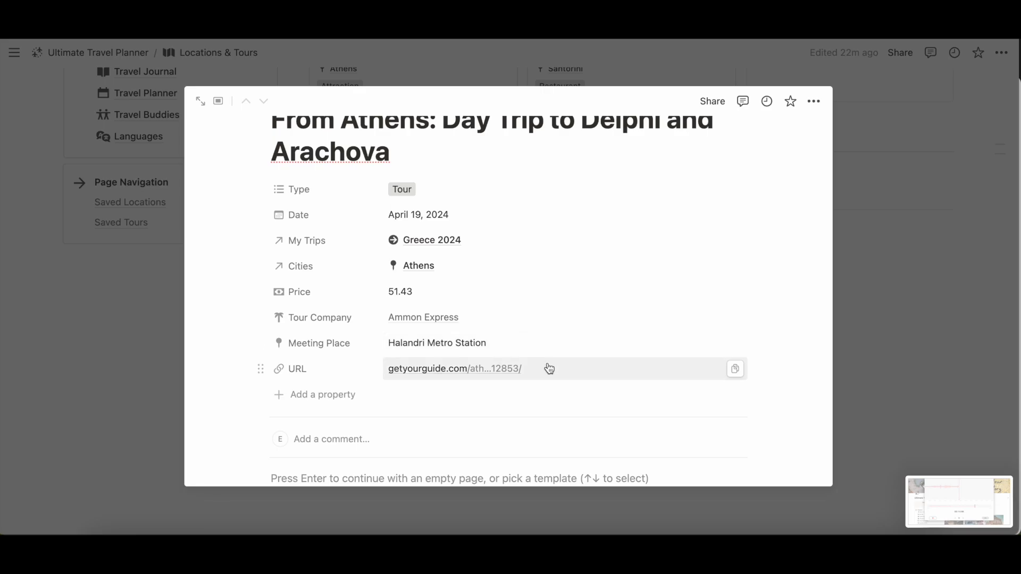
scroll(547, 367, down, 3)
scroll(546, 366, up, 6)
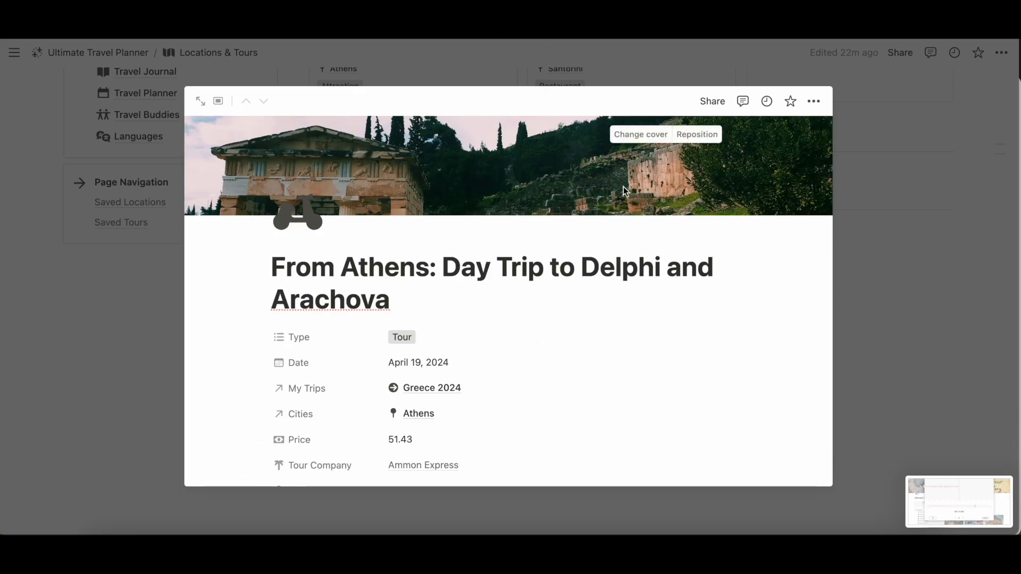
click(898, 233)
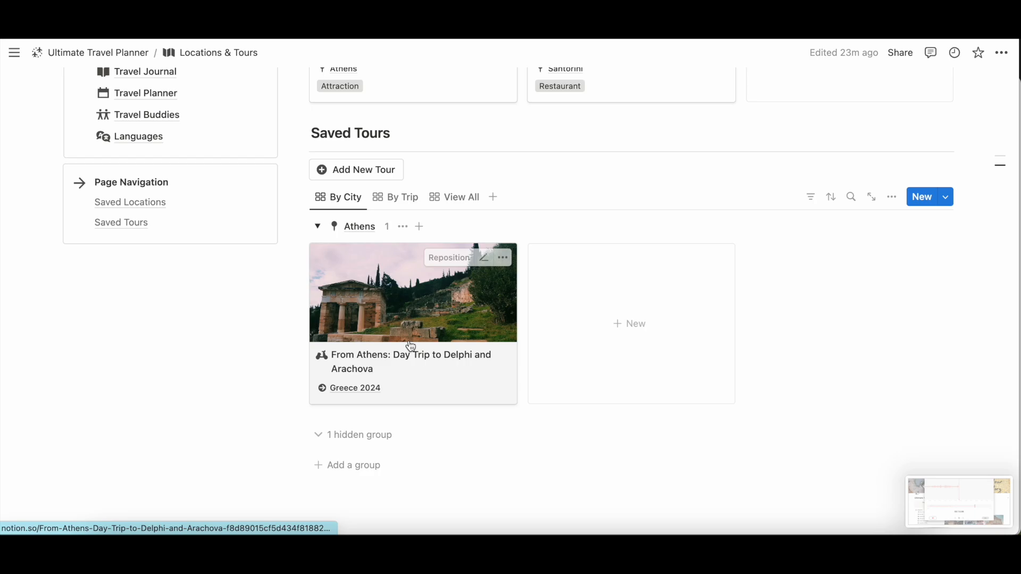
Step: Open the Documents page and look over its documents in the All Trips and By Trip views
scroll(359, 347, up, 5)
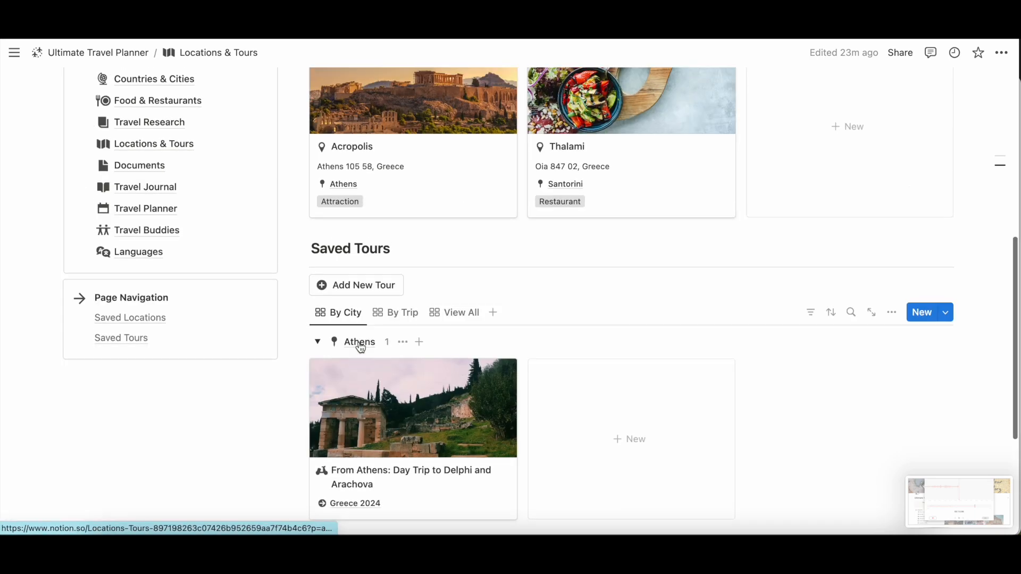
scroll(650, 323, down, 3)
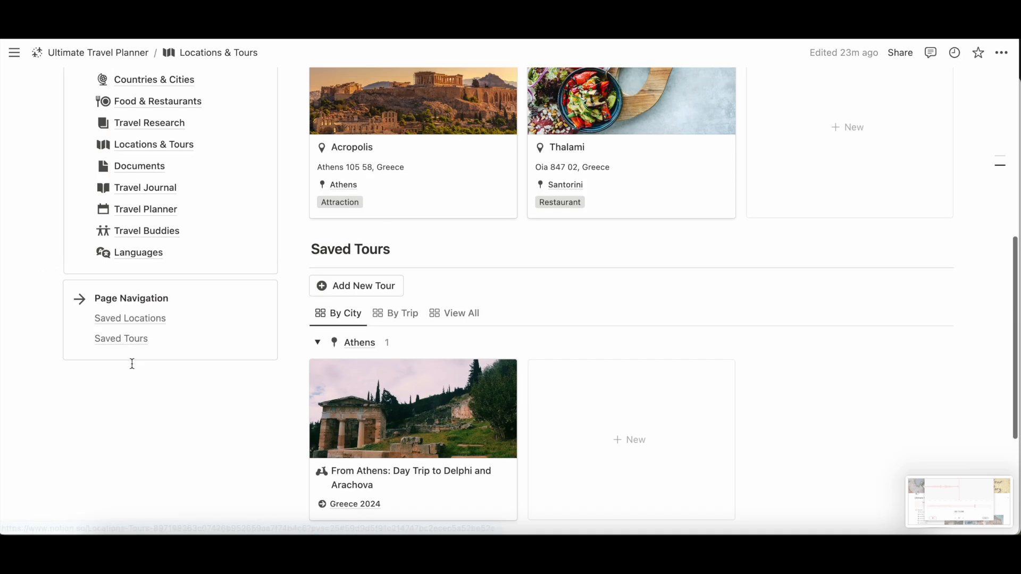
scroll(130, 362, up, 3)
scroll(337, 326, down, 1)
scroll(352, 384, up, 2)
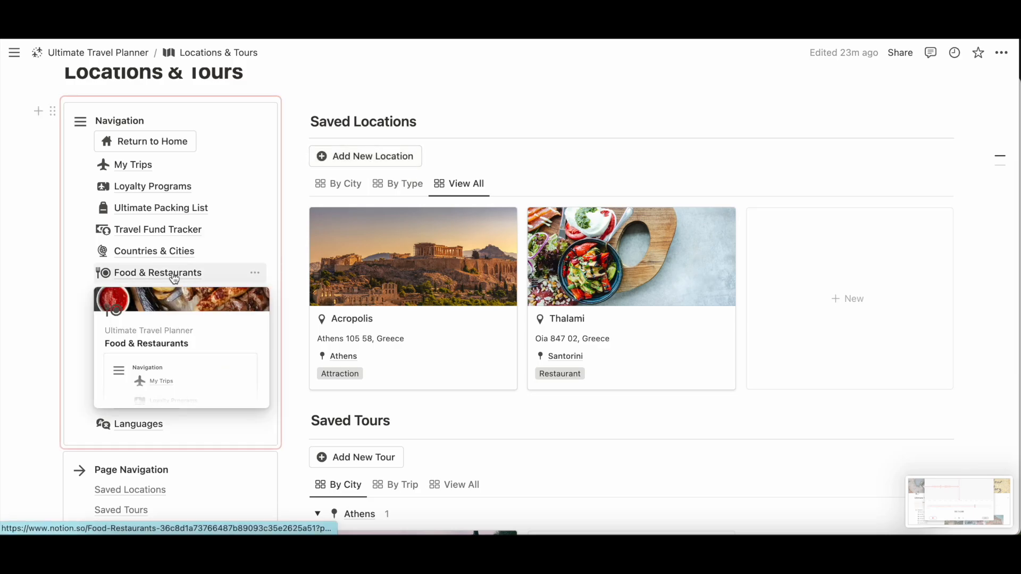
scroll(174, 277, down, 2)
scroll(174, 278, up, 1)
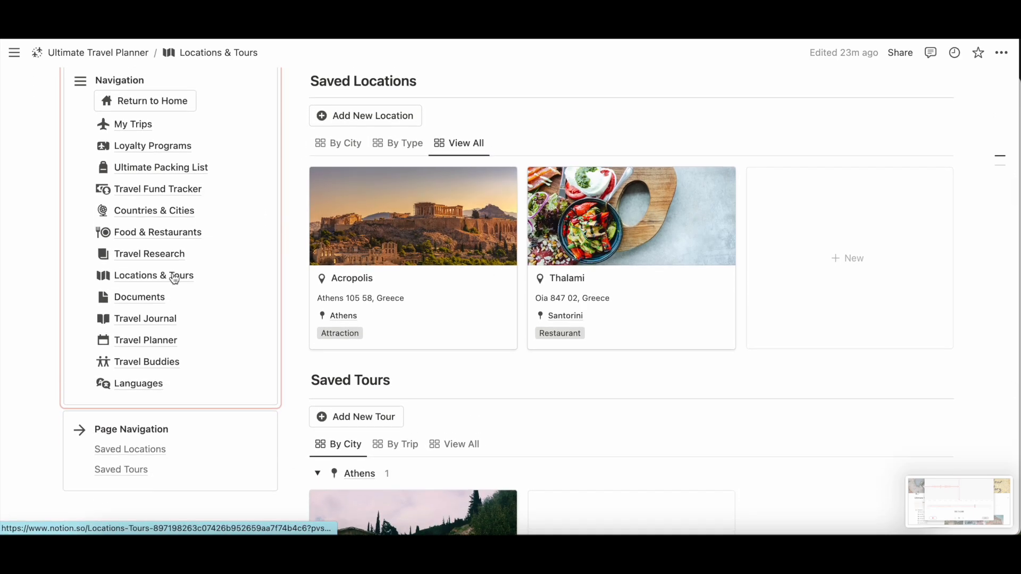
click(147, 297)
scroll(479, 239, down, 3)
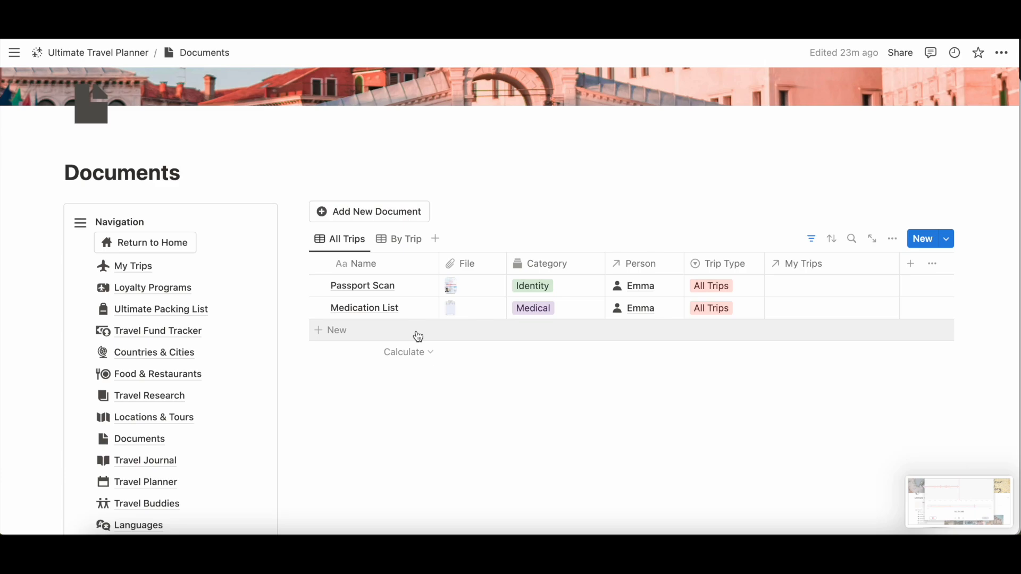
scroll(418, 336, down, 1)
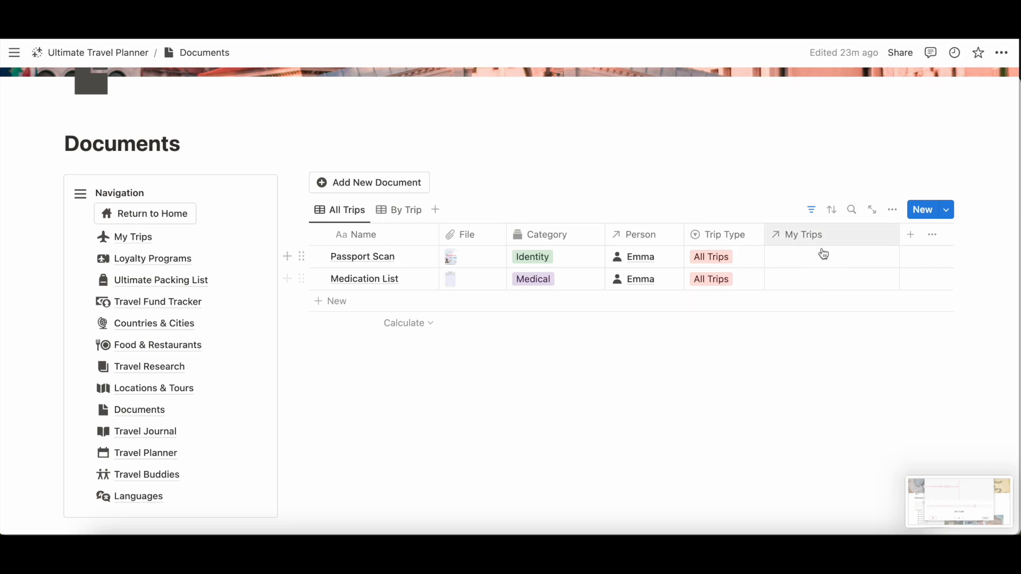
click(398, 212)
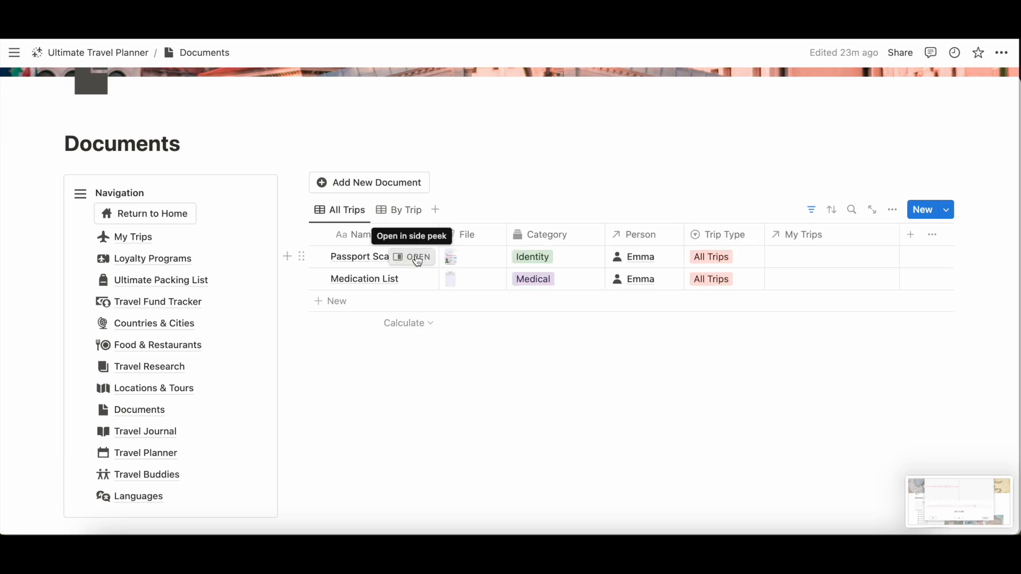
Step: Open the Passport Scan document and preview its attached file at full size
click(413, 256)
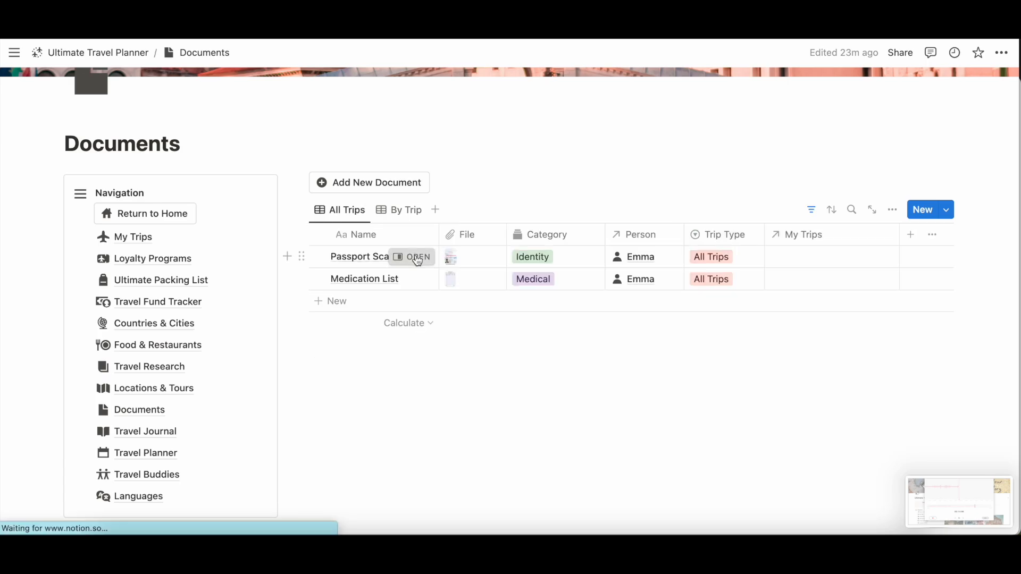
click(675, 195)
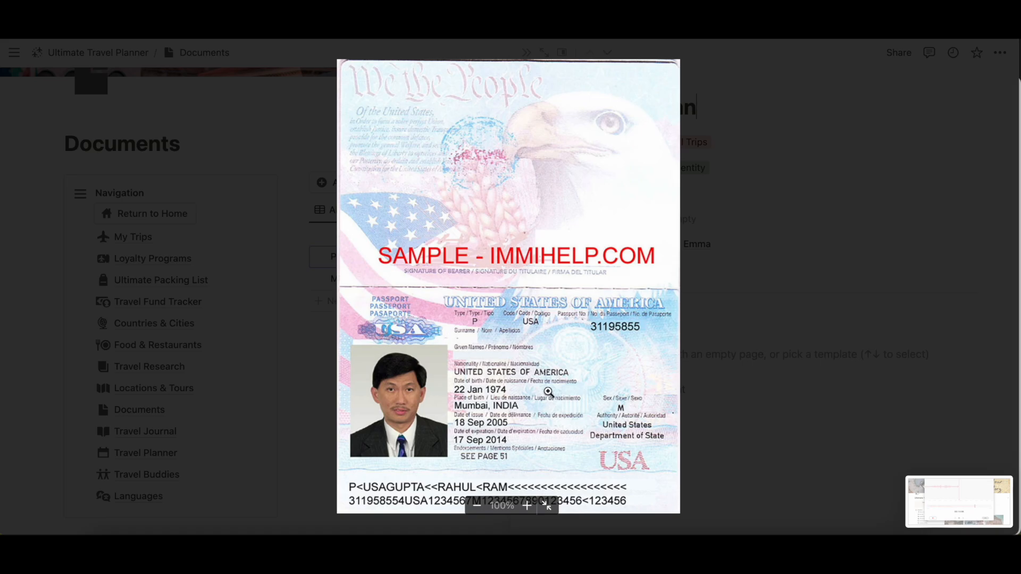
key(Escape)
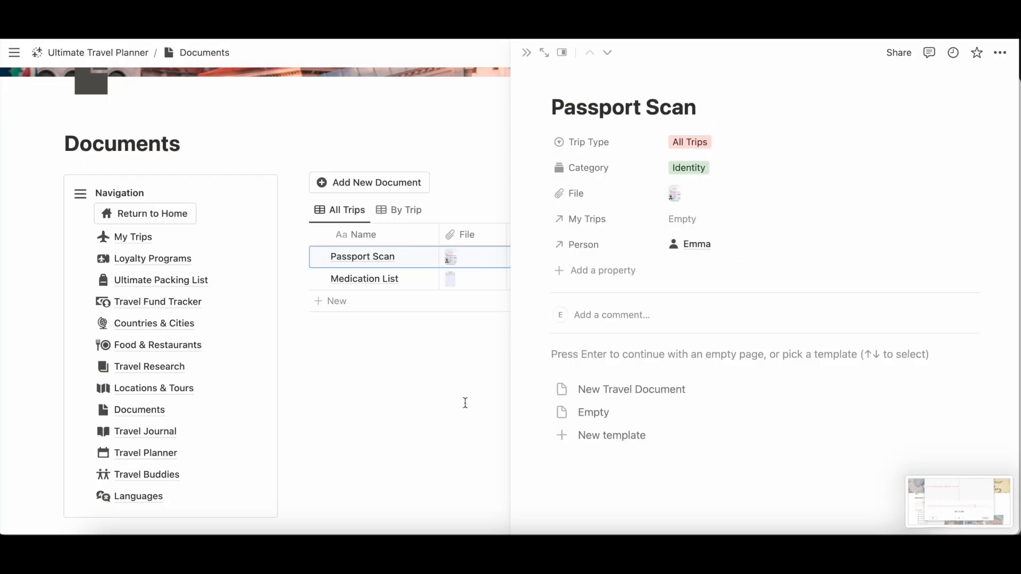
Step: Open the Travel Journal page and view the properties and Tags choices of the First Day in Greece! entry
click(146, 431)
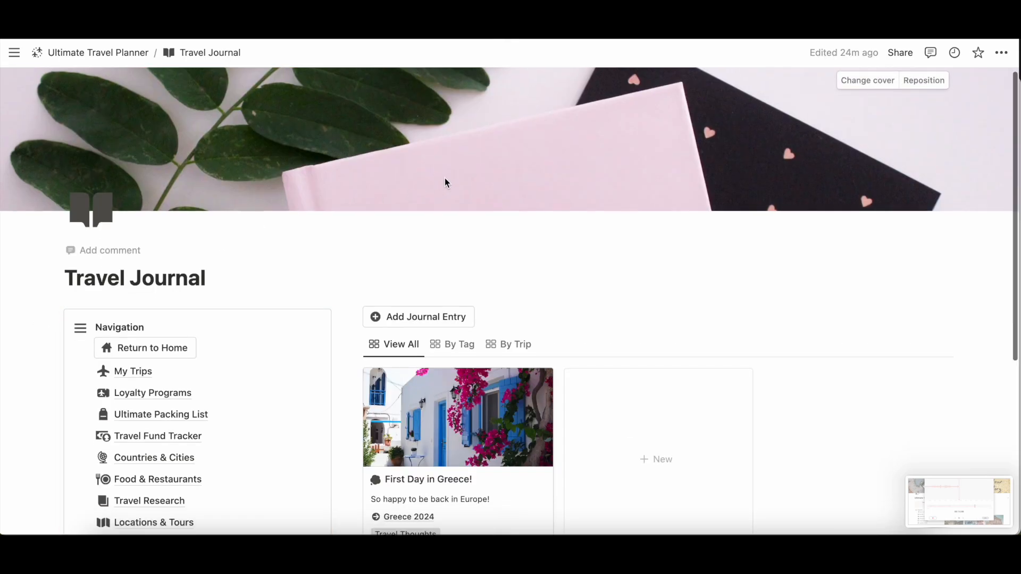
scroll(445, 180, down, 3)
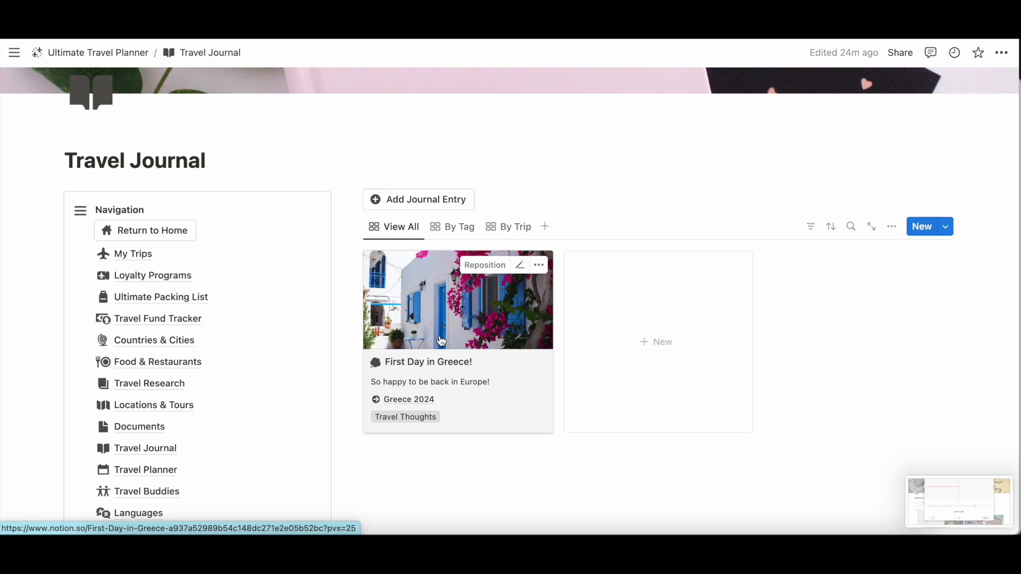
click(511, 392)
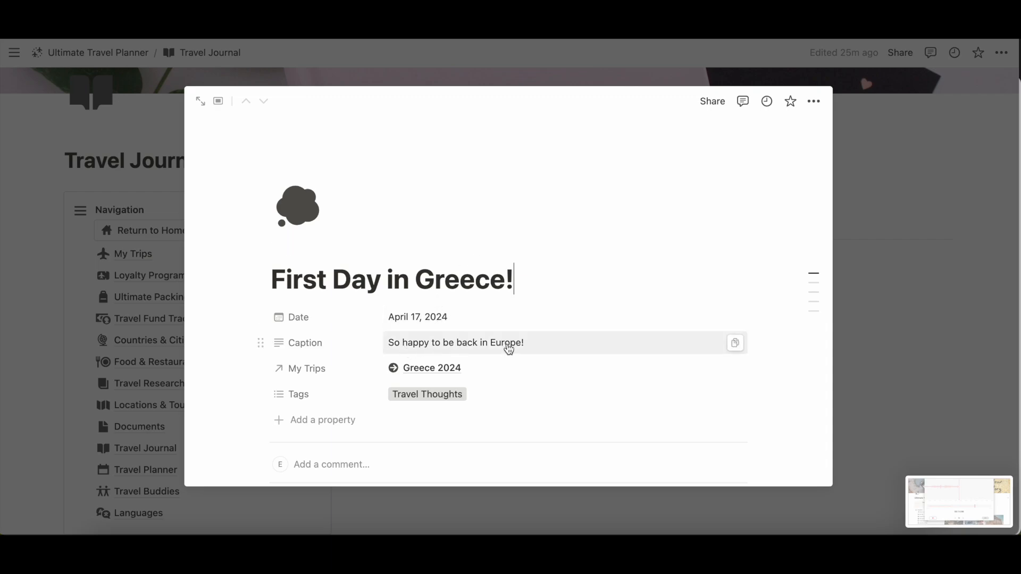
scroll(509, 348, down, 3)
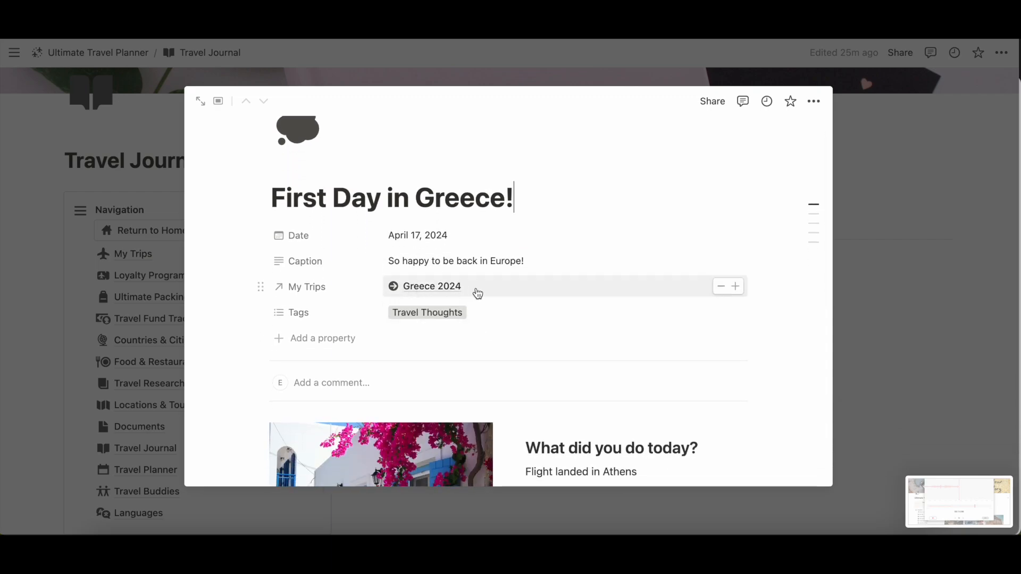
click(480, 312)
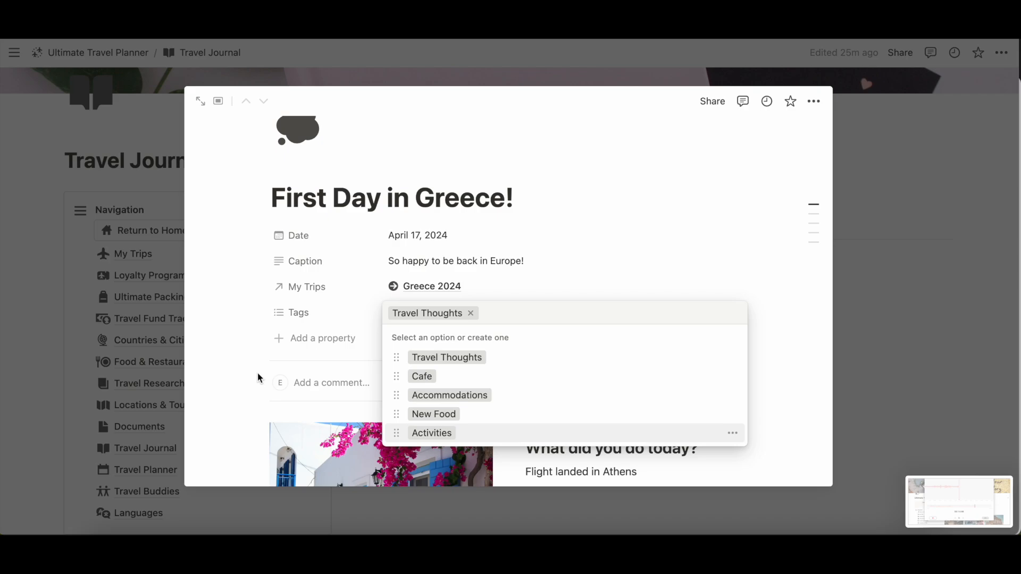
click(219, 372)
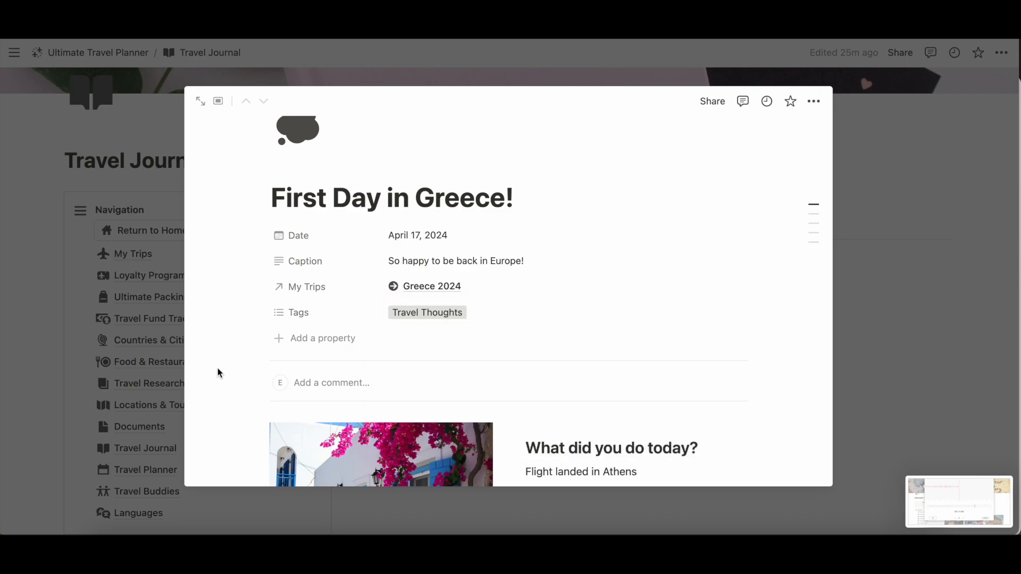
Step: Read through the journal prompts and answers in the First Day in Greece! entry, then close it
scroll(218, 370, down, 5)
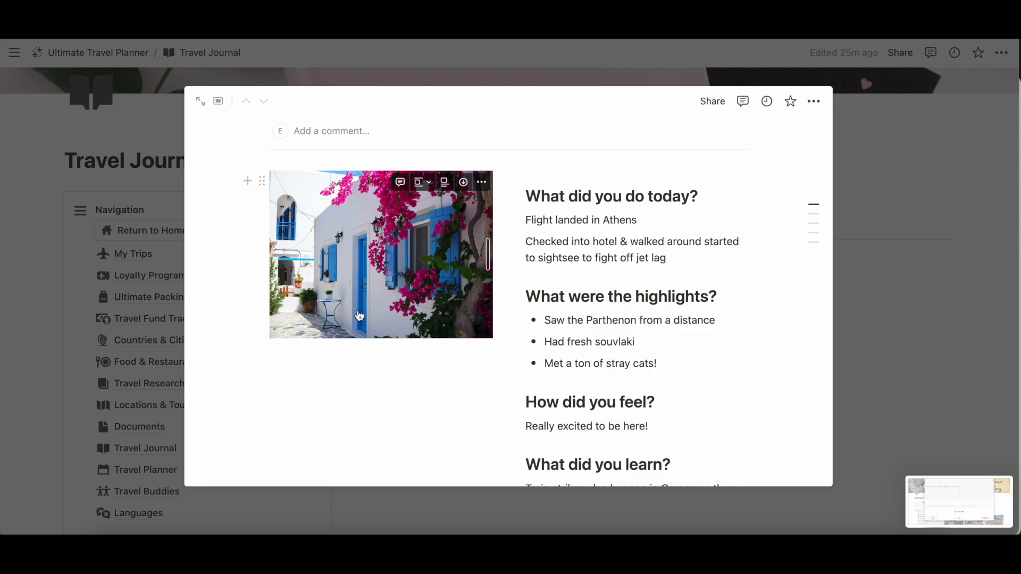
scroll(702, 176, down, 2)
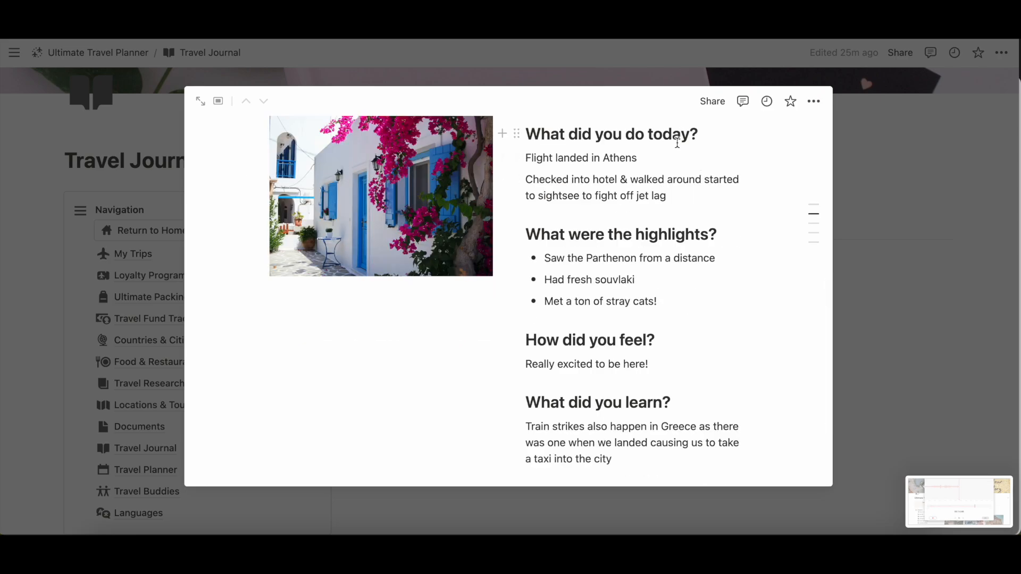
scroll(662, 276, down, 5)
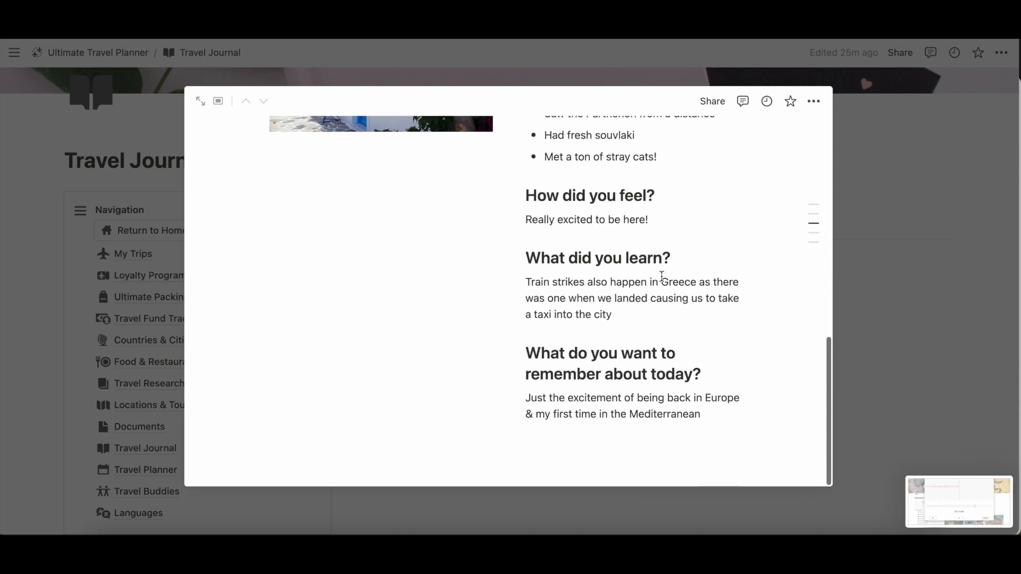
scroll(622, 387, up, 10)
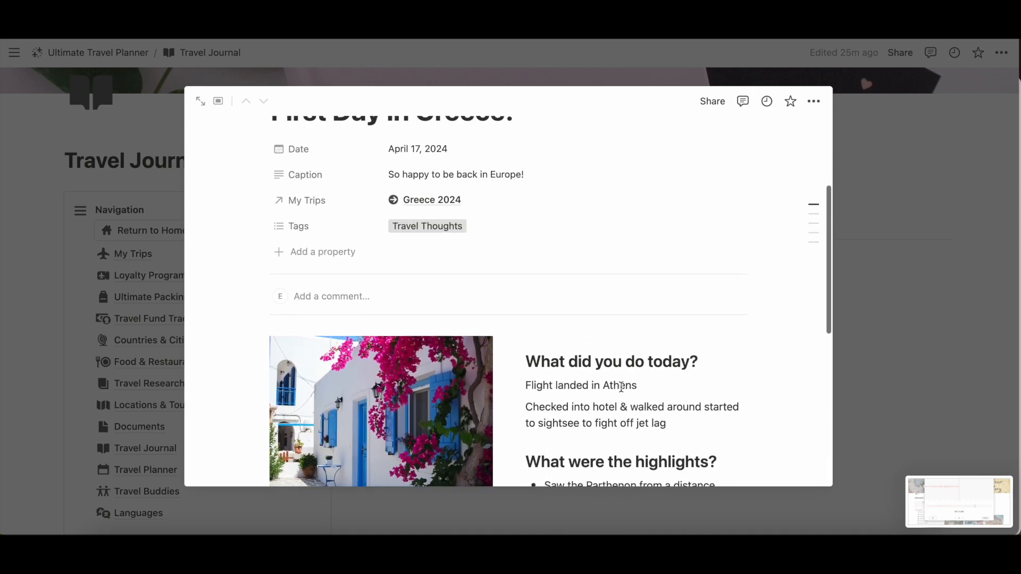
click(893, 189)
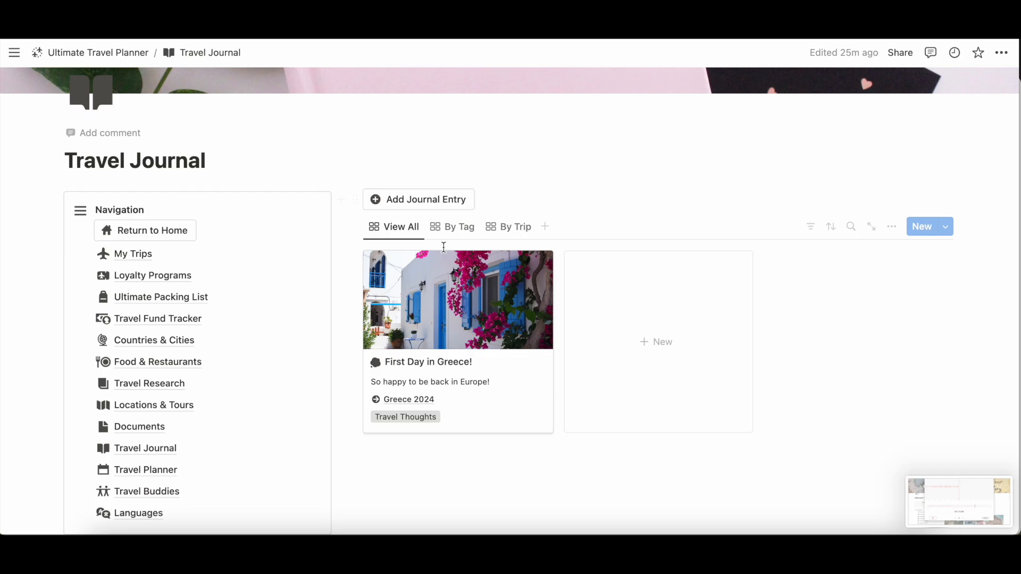
Step: Add a new journal entry and look through its properties, image placeholder and blank journal prompts
click(419, 205)
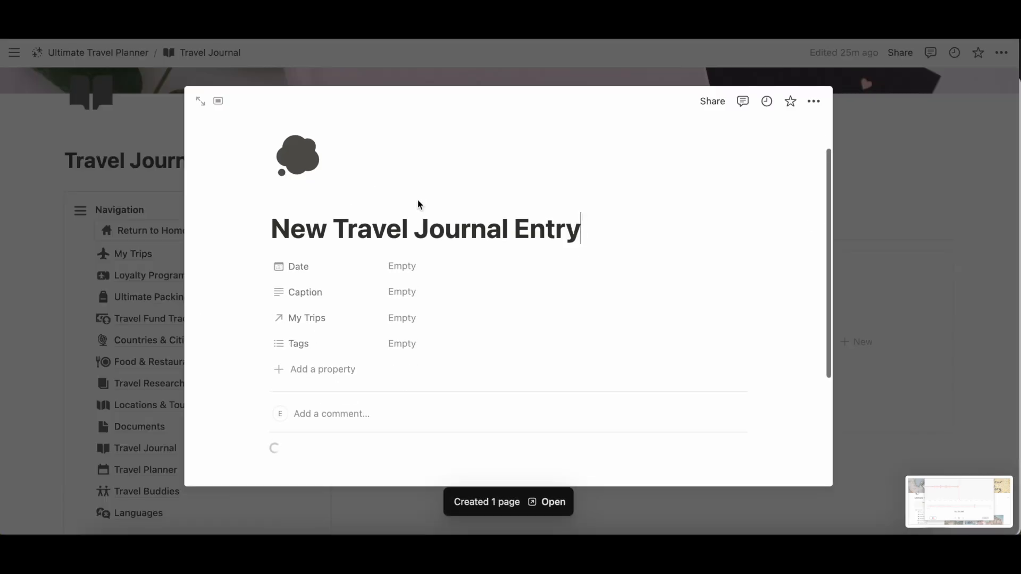
scroll(581, 234, down, 5)
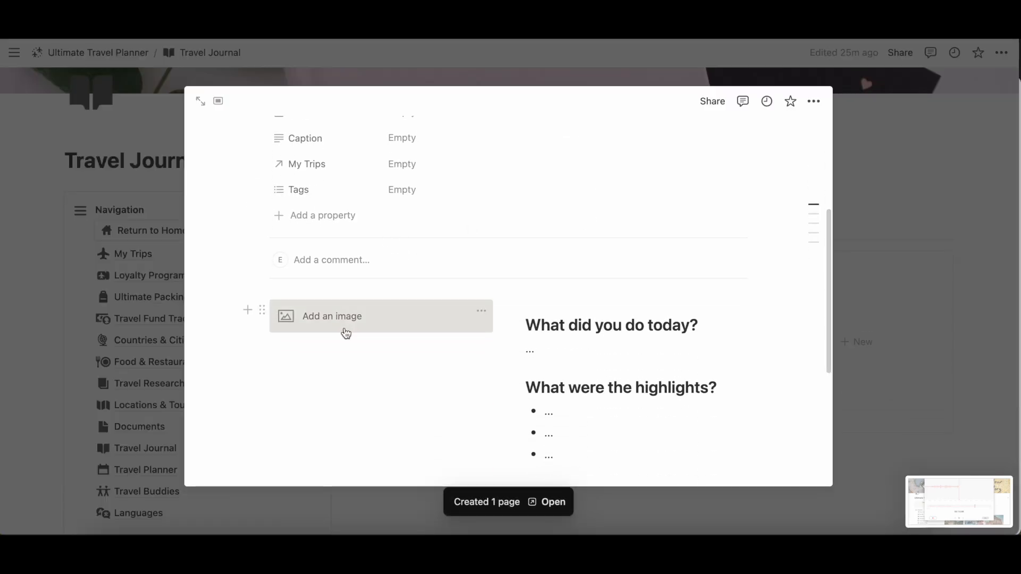
scroll(617, 287, down, 3)
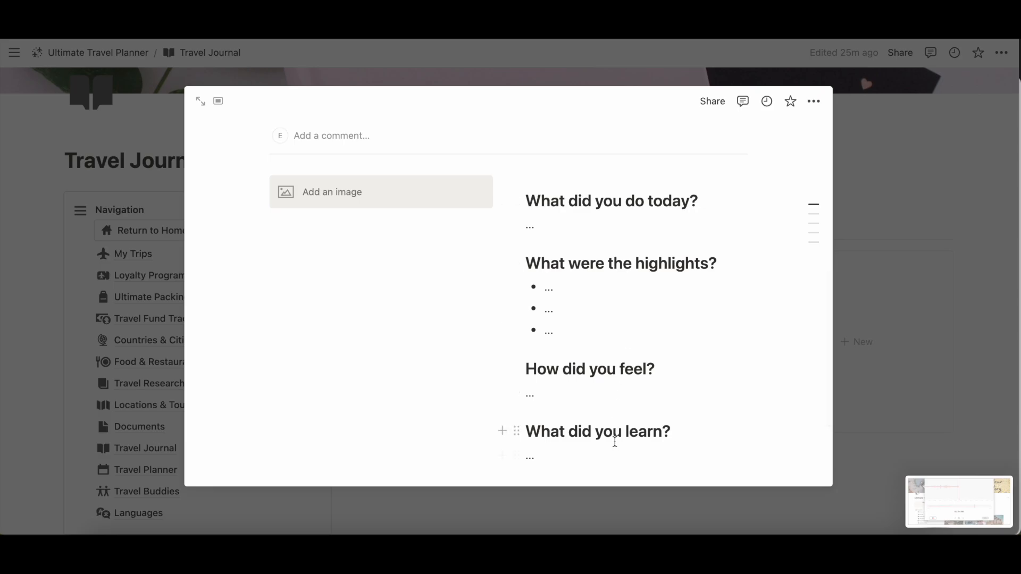
scroll(613, 439, down, 4)
scroll(614, 441, up, 5)
scroll(614, 442, down, 3)
scroll(614, 442, up, 7)
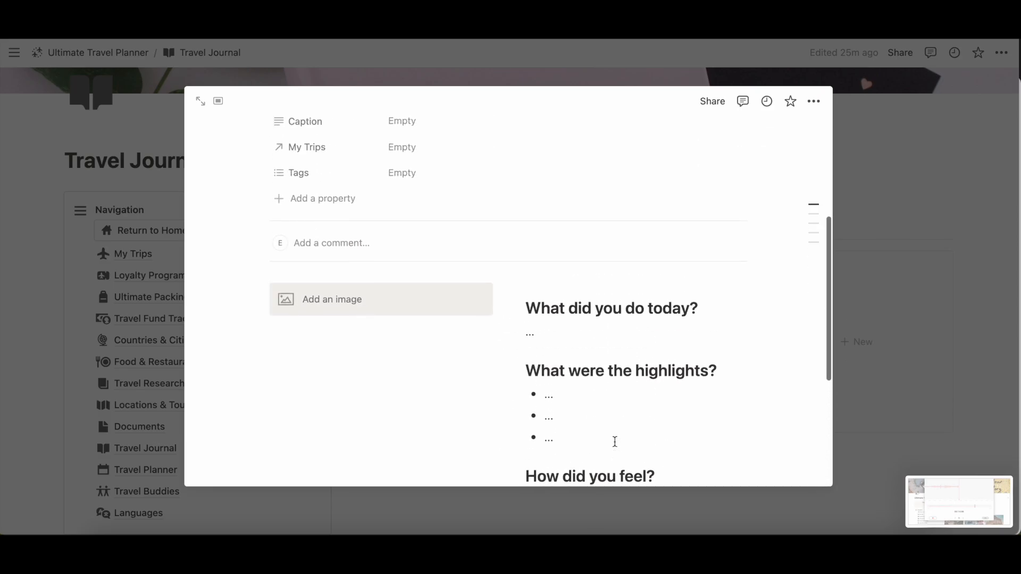
Step: Close the new journal entry and delete it from the Travel Journal
click(921, 181)
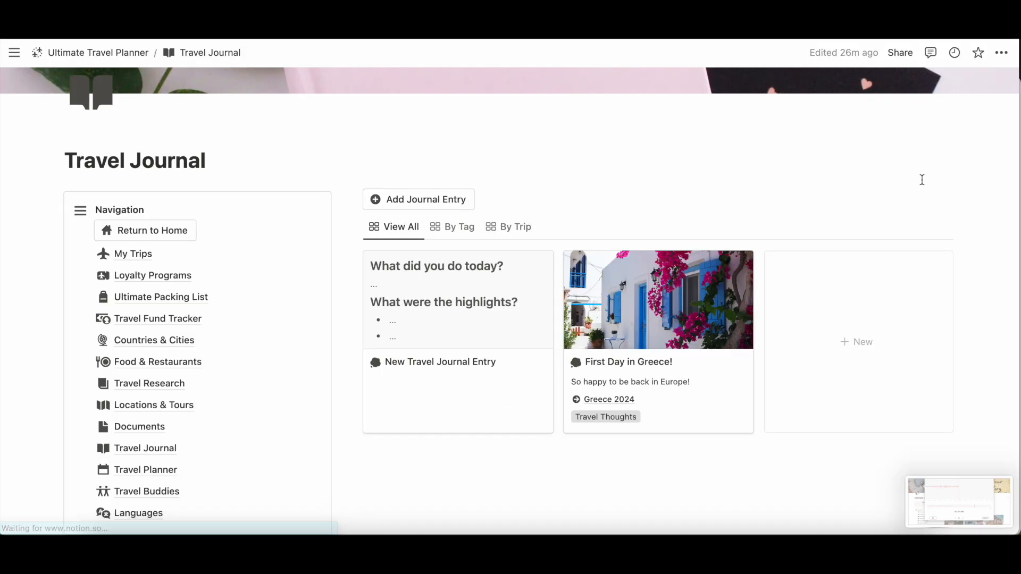
click(544, 263)
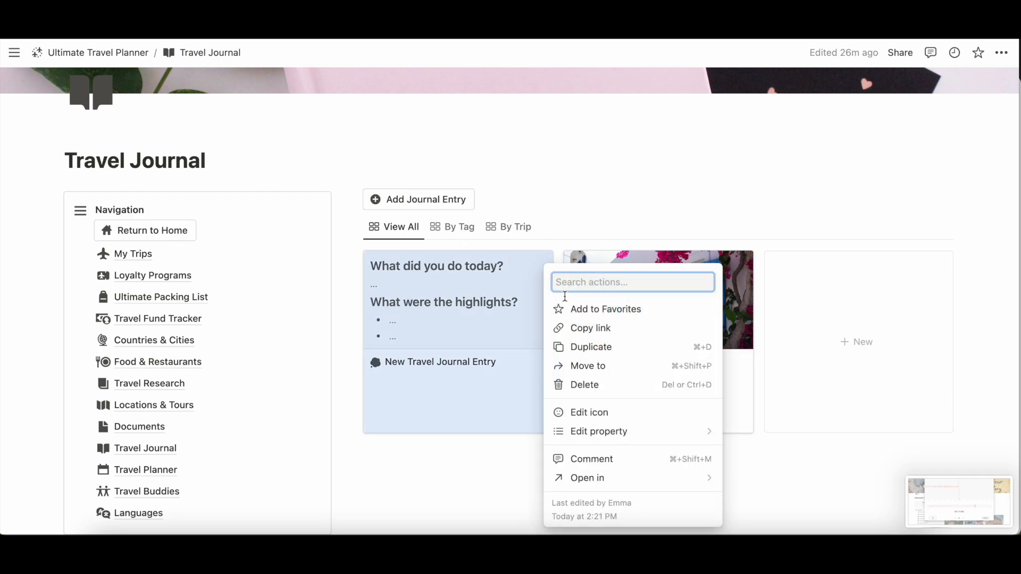
click(602, 388)
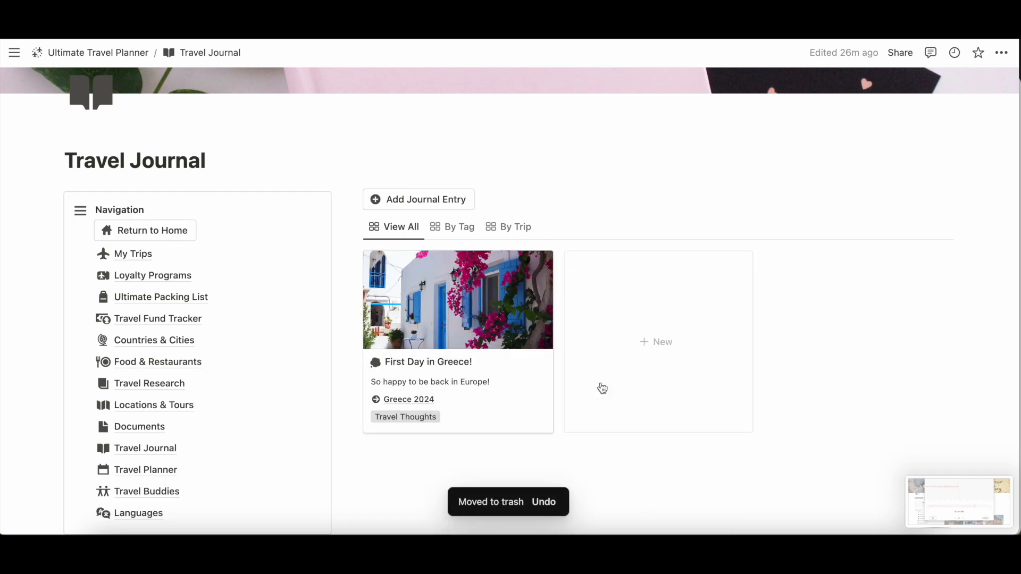
Step: Look over the journal entries in the By Tag and By Trip views, then open the Travel Planner page
scroll(601, 386, down, 3)
scroll(600, 383, up, 2)
click(464, 165)
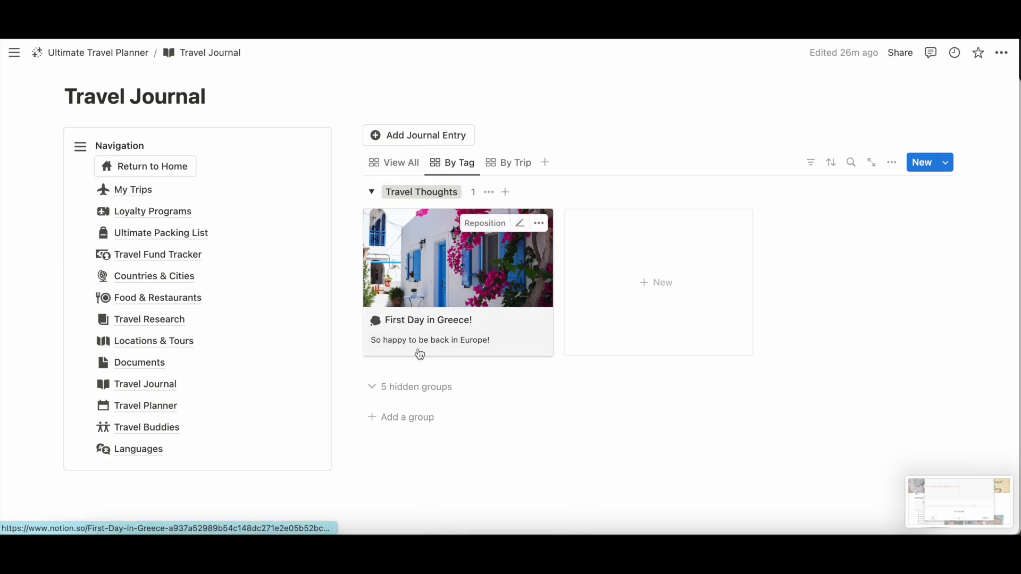
click(503, 162)
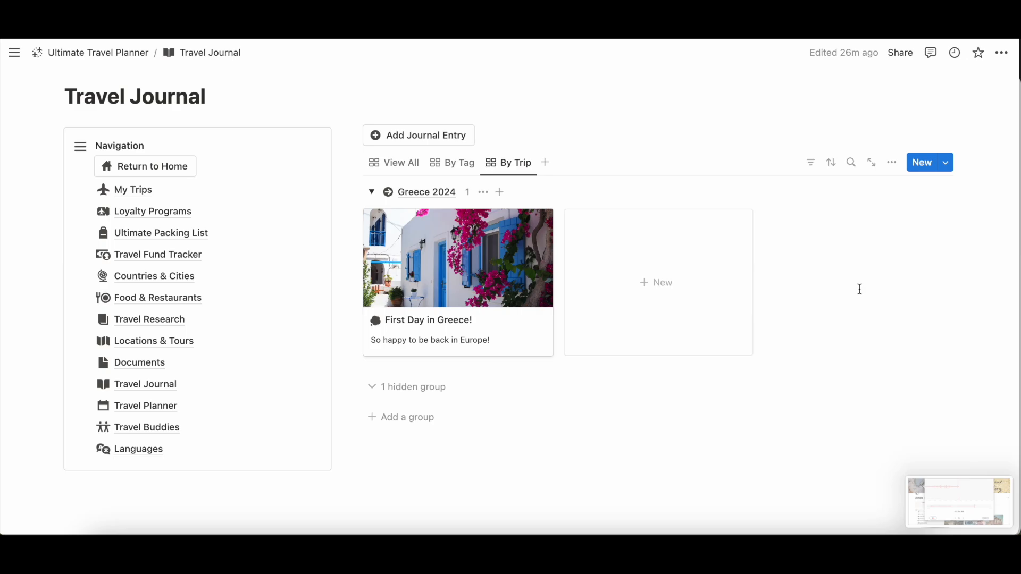
click(394, 162)
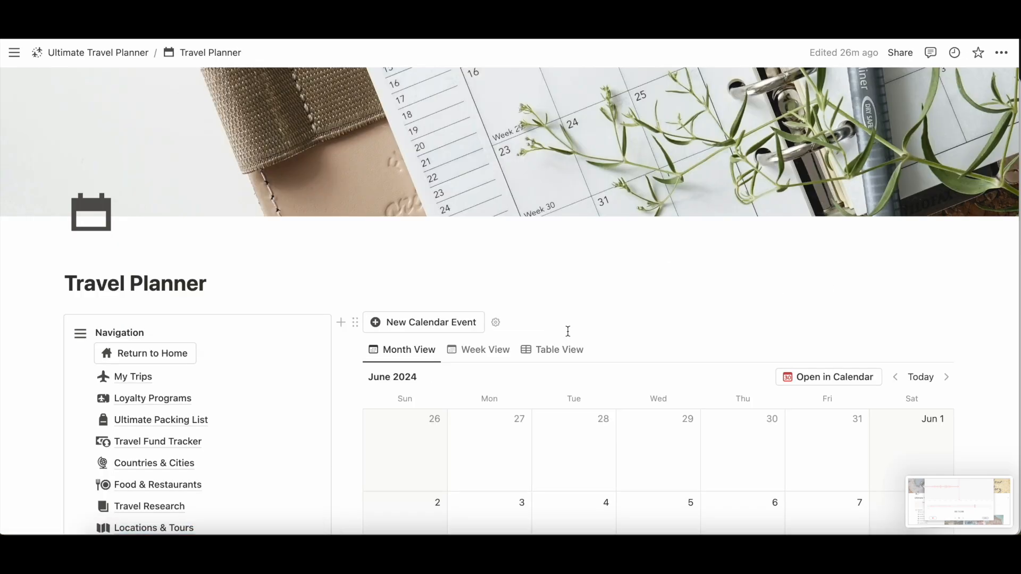
Step: Look over the Travel Planner's month calendar and move it back to April 2024
scroll(567, 330, down, 5)
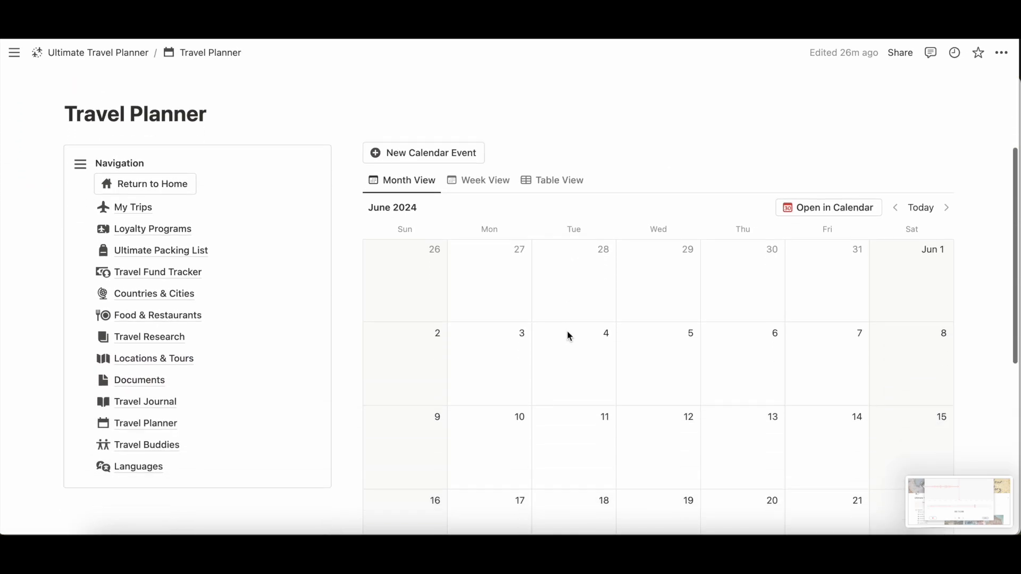
scroll(633, 384, down, 5)
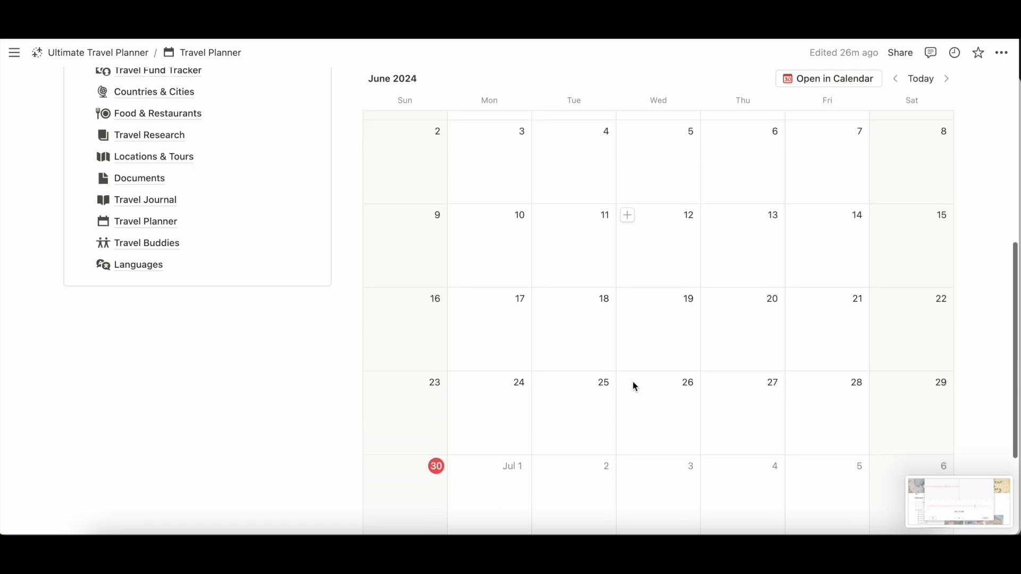
scroll(634, 386, down, 3)
scroll(634, 387, up, 5)
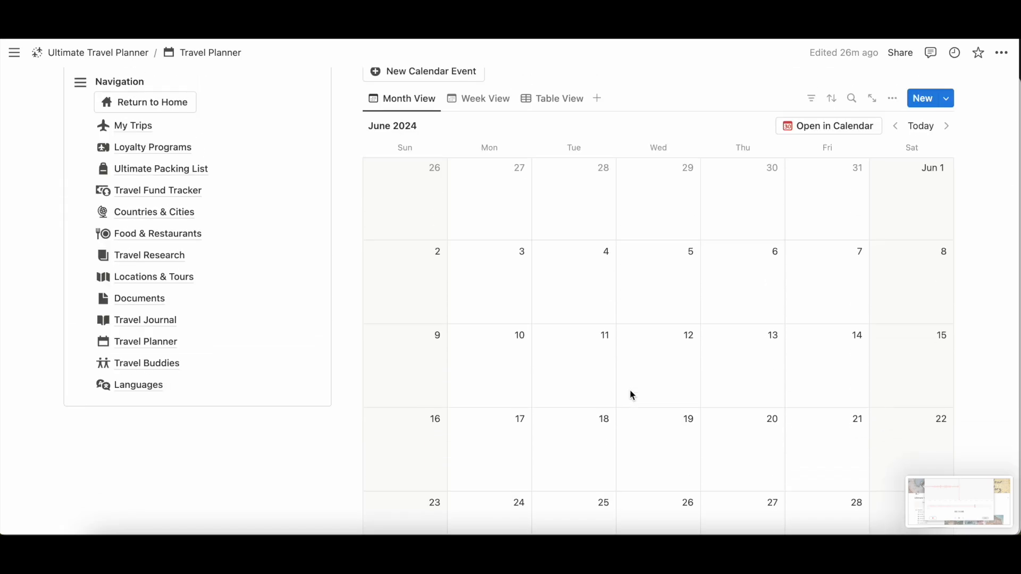
click(896, 127)
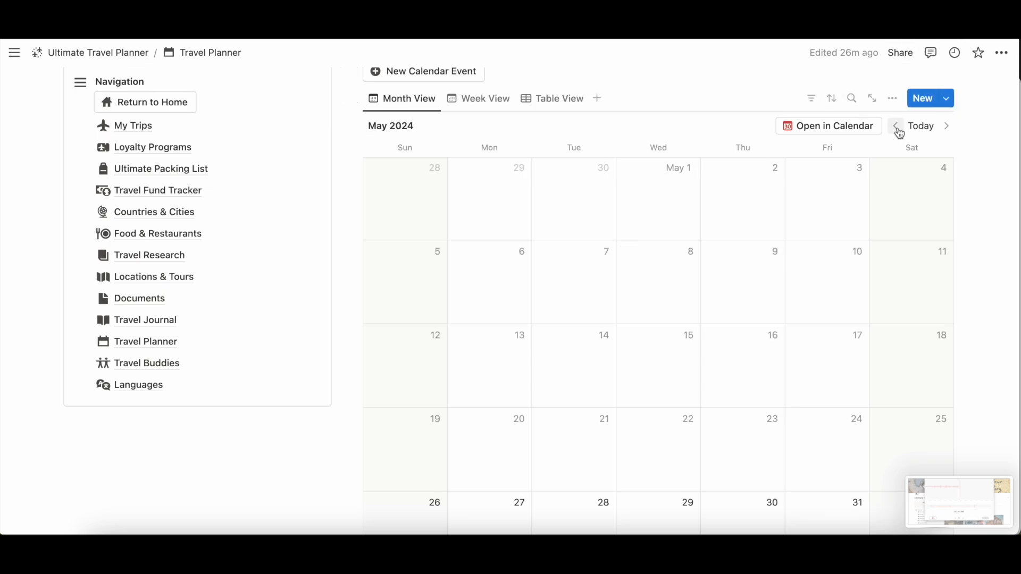
click(897, 126)
Step: Open the Flight to Athens event on April 16 and view its properties and Activities choices
click(571, 360)
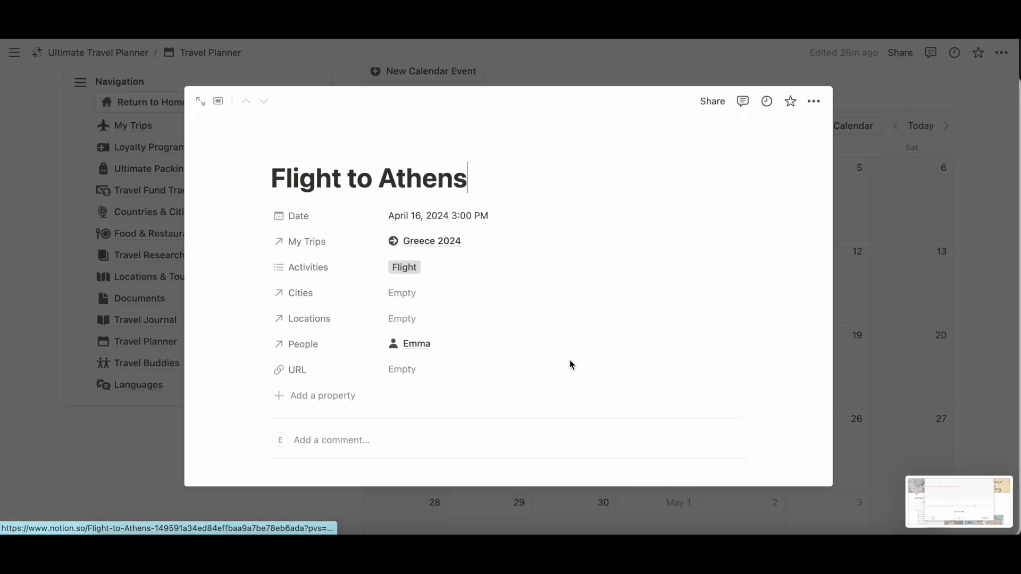
click(467, 179)
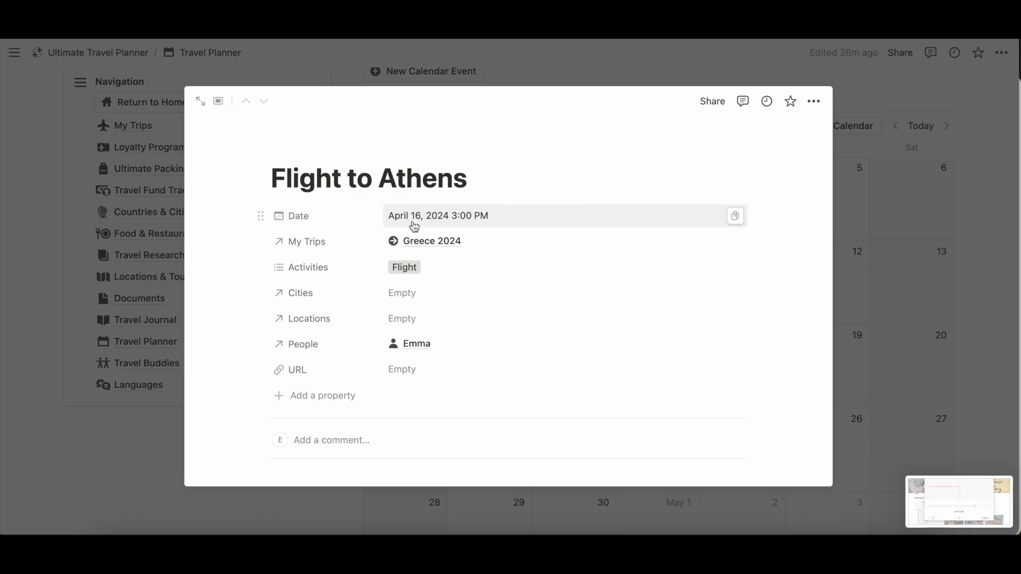
click(444, 270)
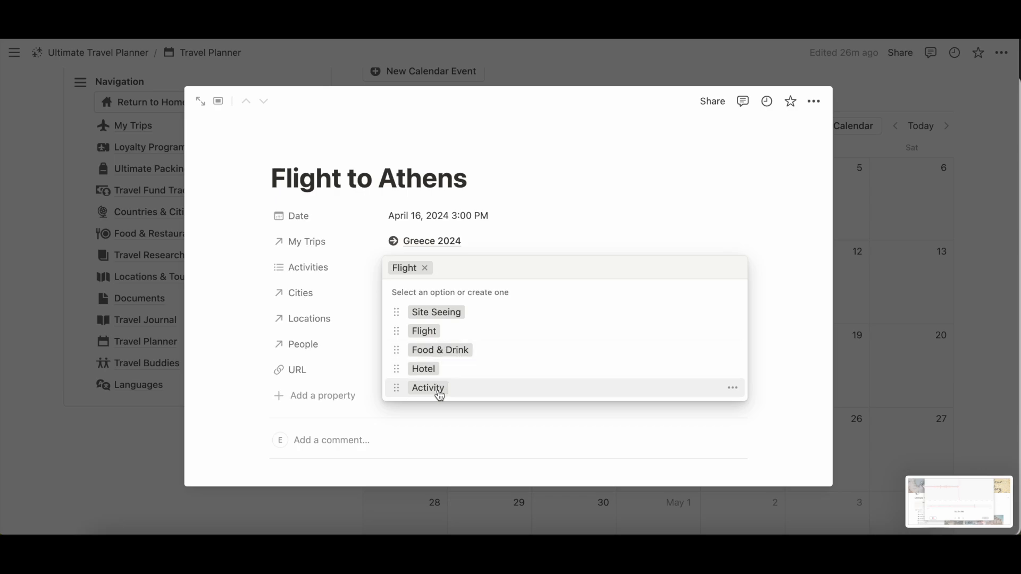
key(Escape)
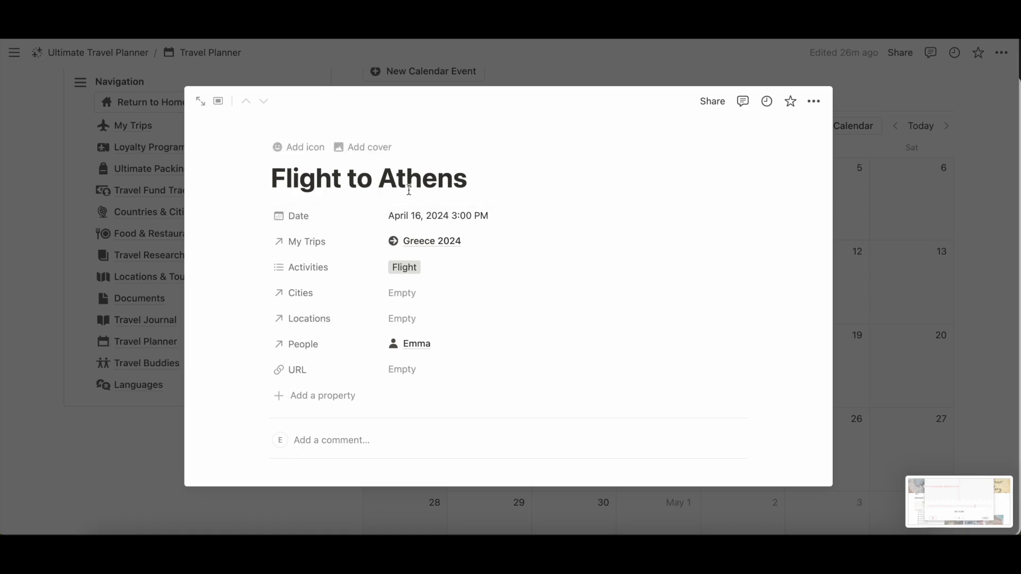
Step: View the Locations choices and the Notes of the Flight to Athens event, then close it
click(472, 329)
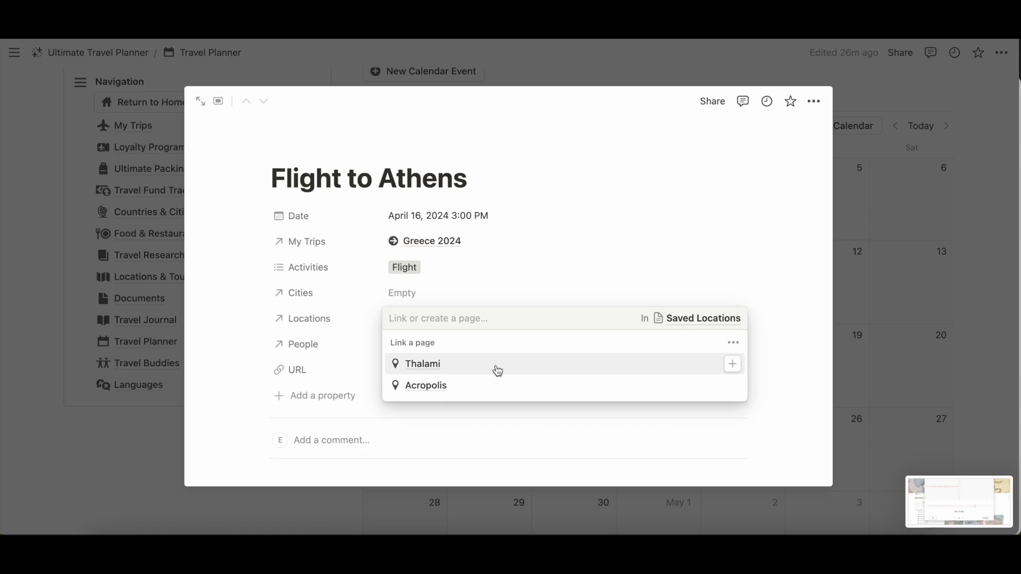
click(224, 287)
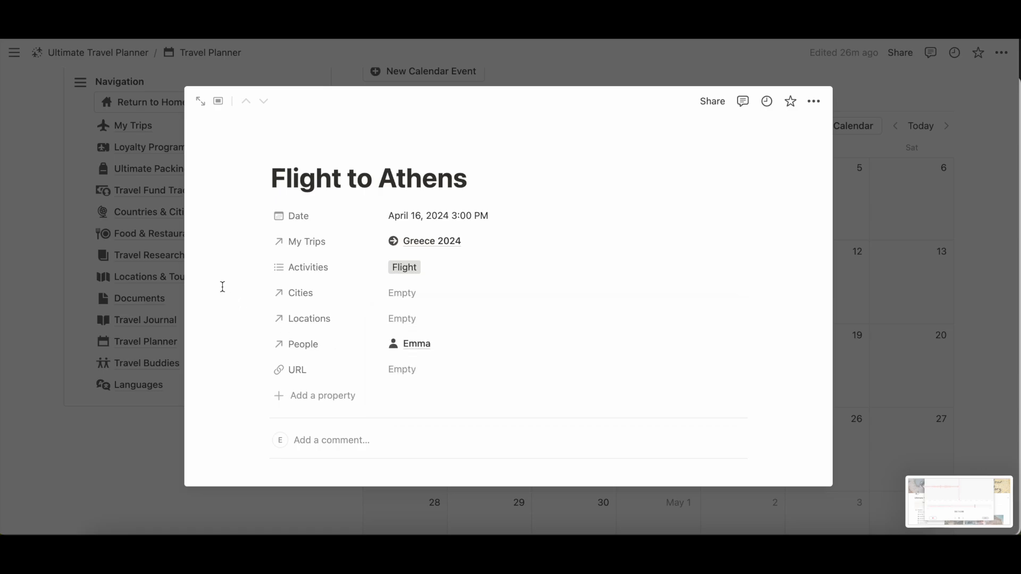
scroll(319, 313, down, 1)
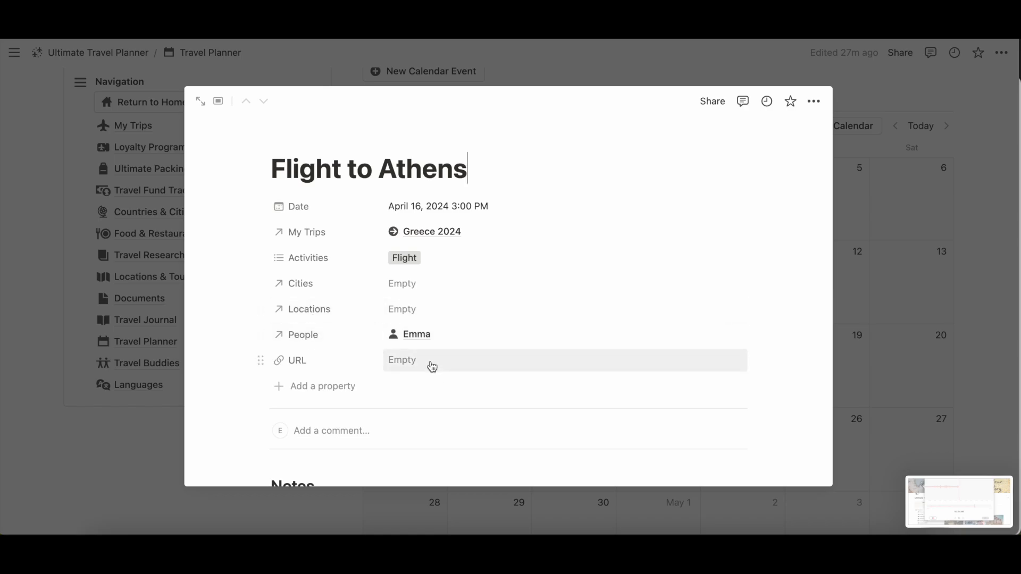
scroll(432, 366, down, 4)
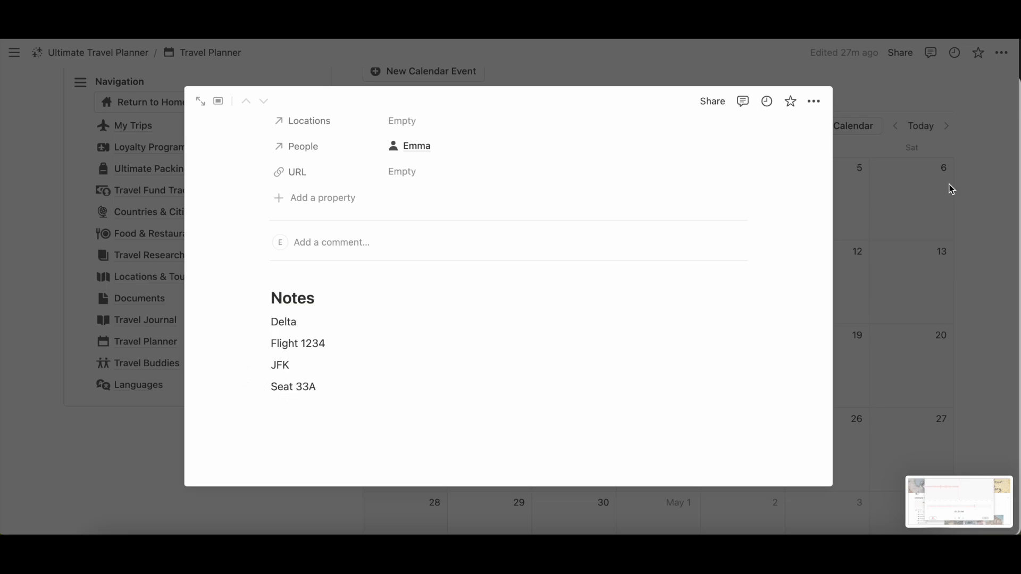
click(991, 198)
Step: Add a new calendar event, view its properties and People choices, then switch to the Travel Buddies page
scroll(433, 152, up, 2)
click(432, 153)
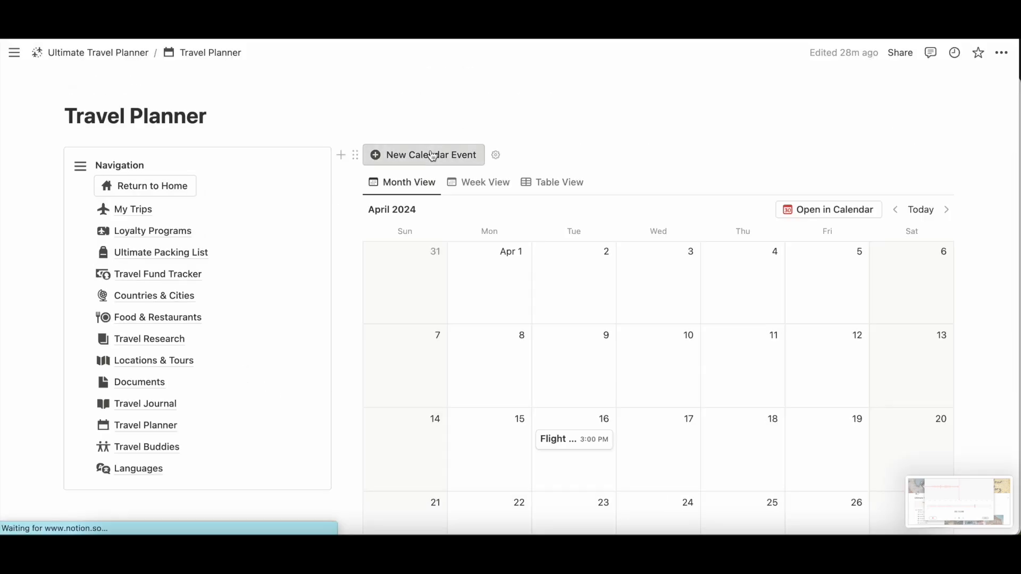
scroll(432, 154, down, 2)
click(433, 298)
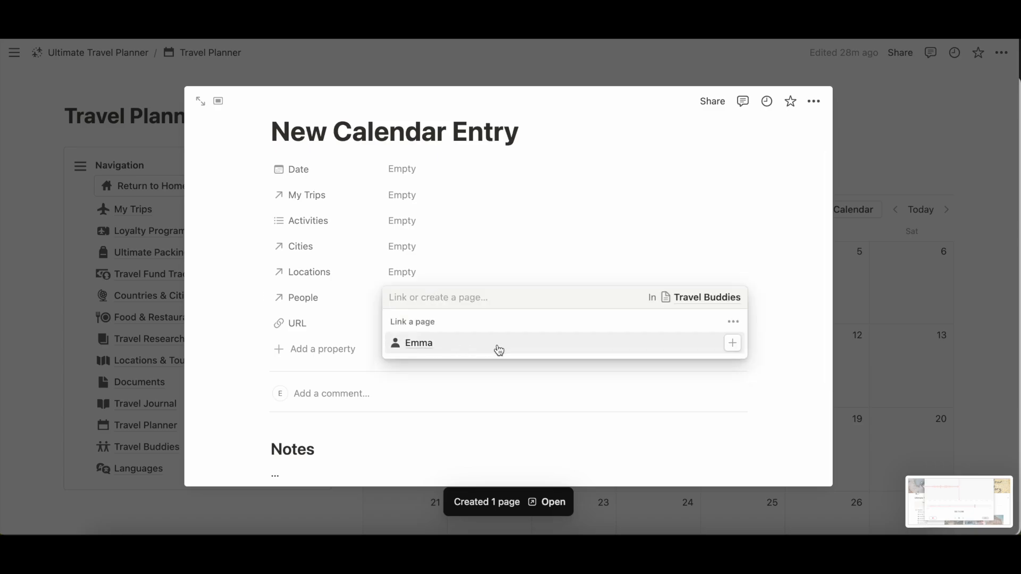
click(234, 401)
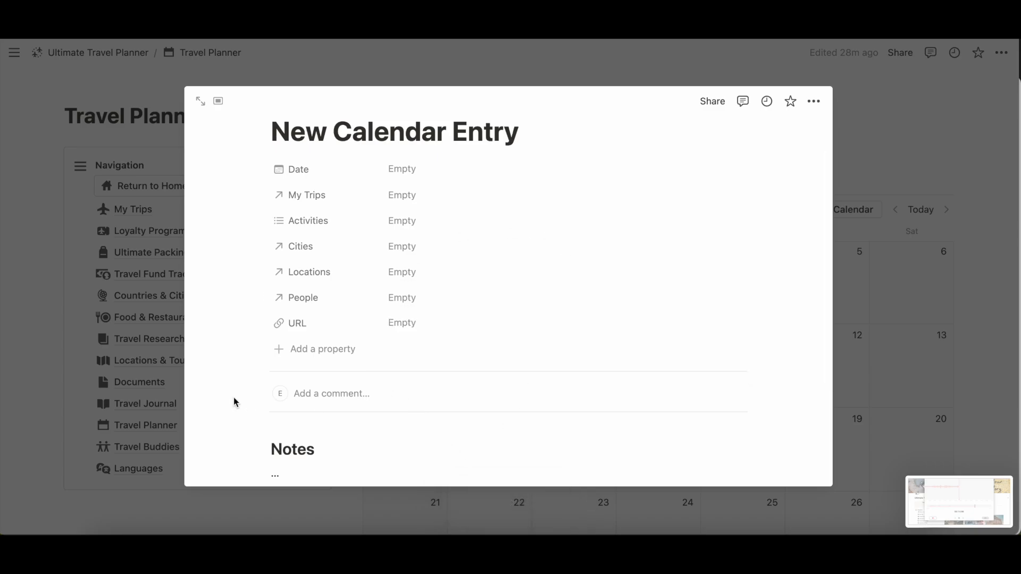
scroll(234, 399, down, 3)
scroll(233, 399, up, 4)
scroll(233, 398, up, 1)
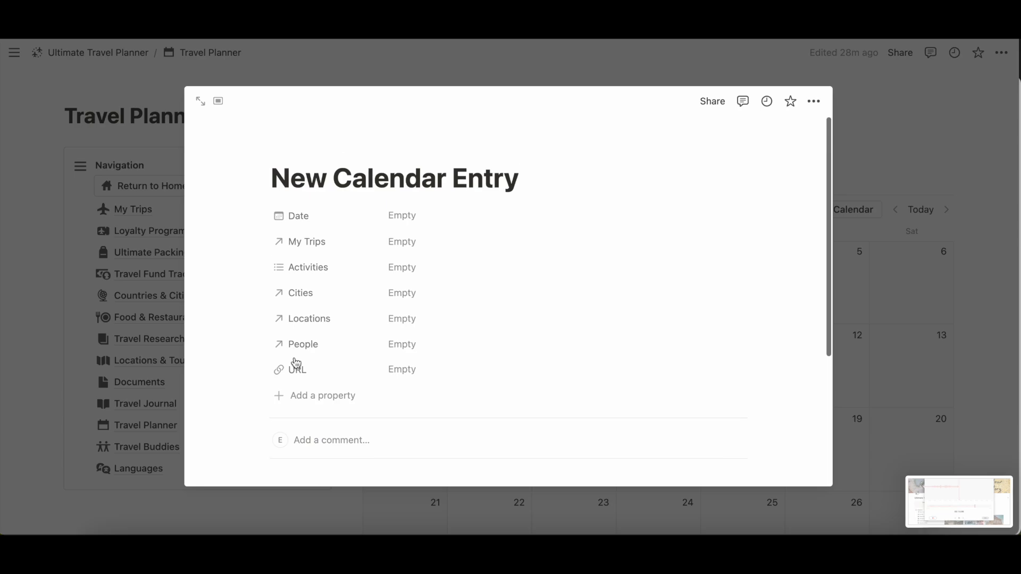
click(436, 345)
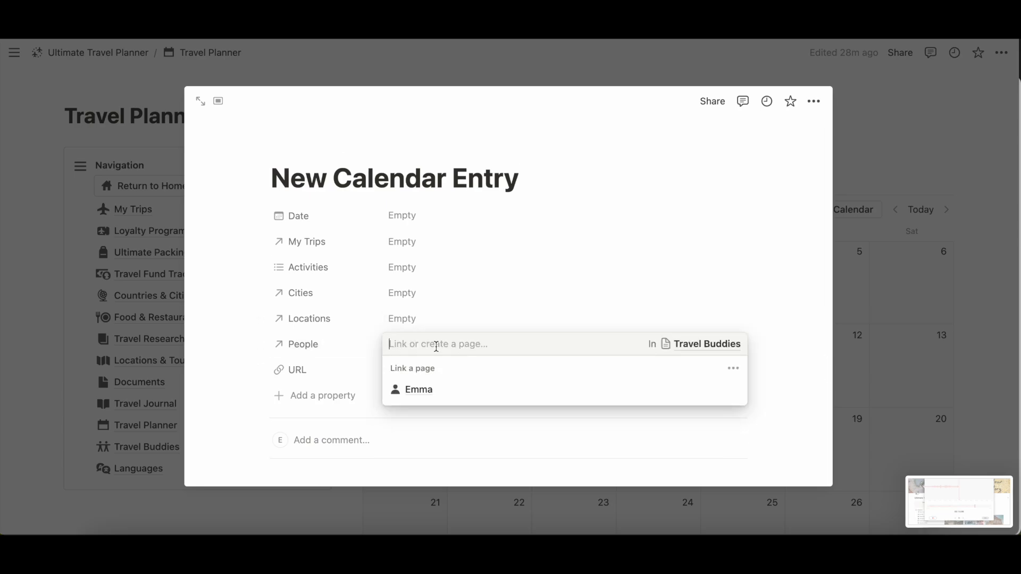
click(893, 164)
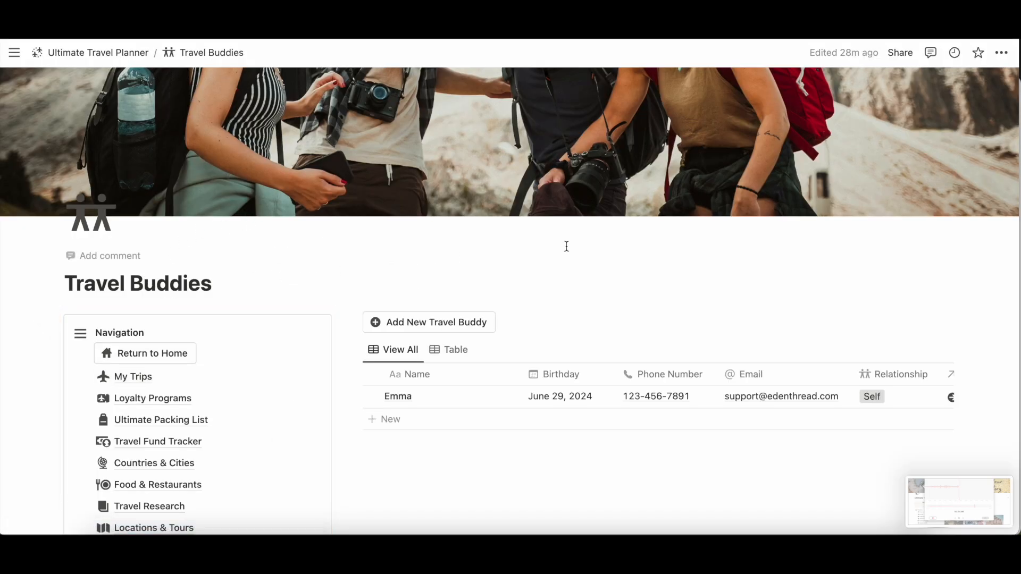
Step: Look over the columns of the Travel Buddies table in View All, from Name to Emergency Contact Phone
scroll(647, 289, down, 2)
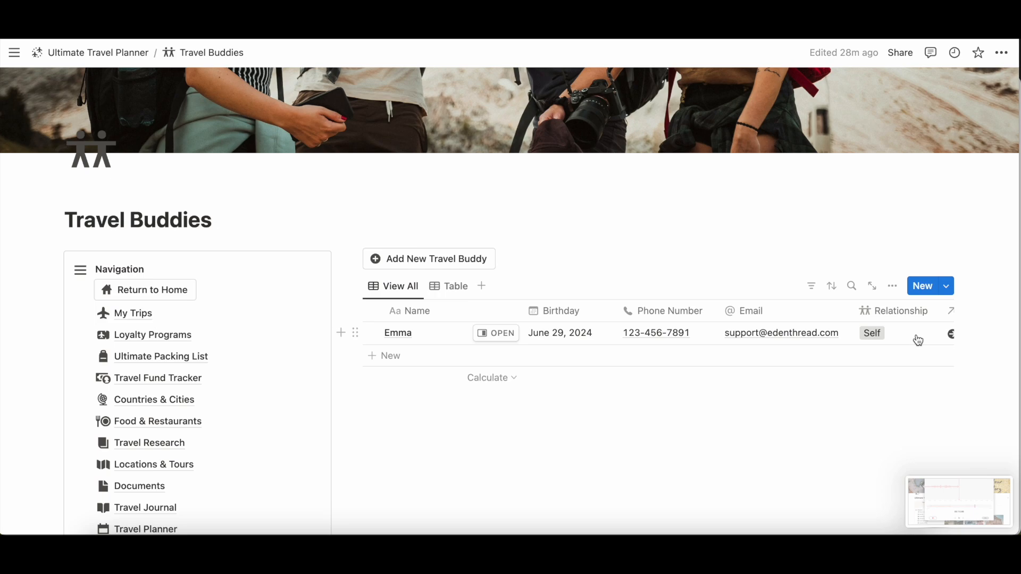
scroll(919, 340, right, 3)
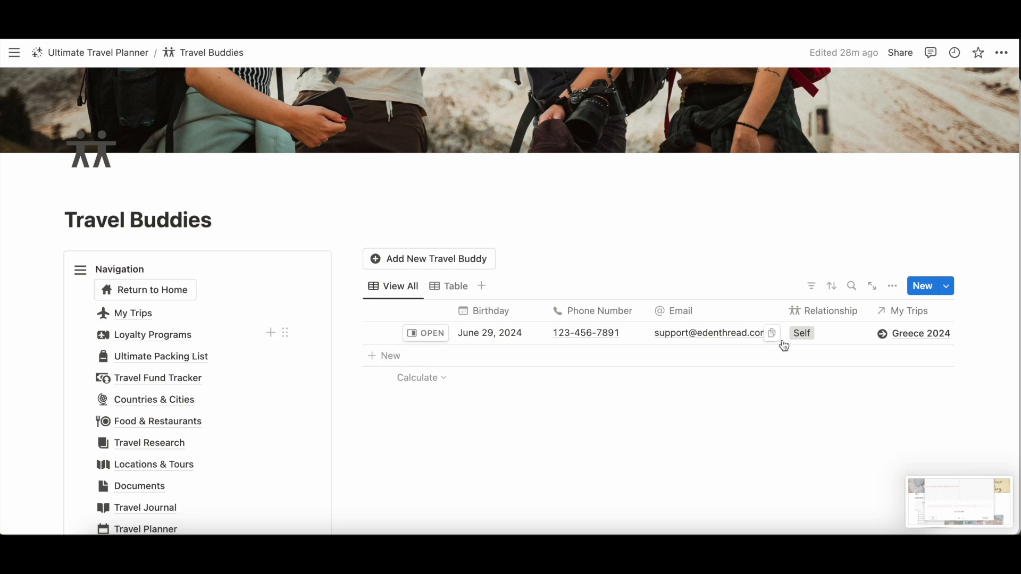
scroll(868, 341, right, 2)
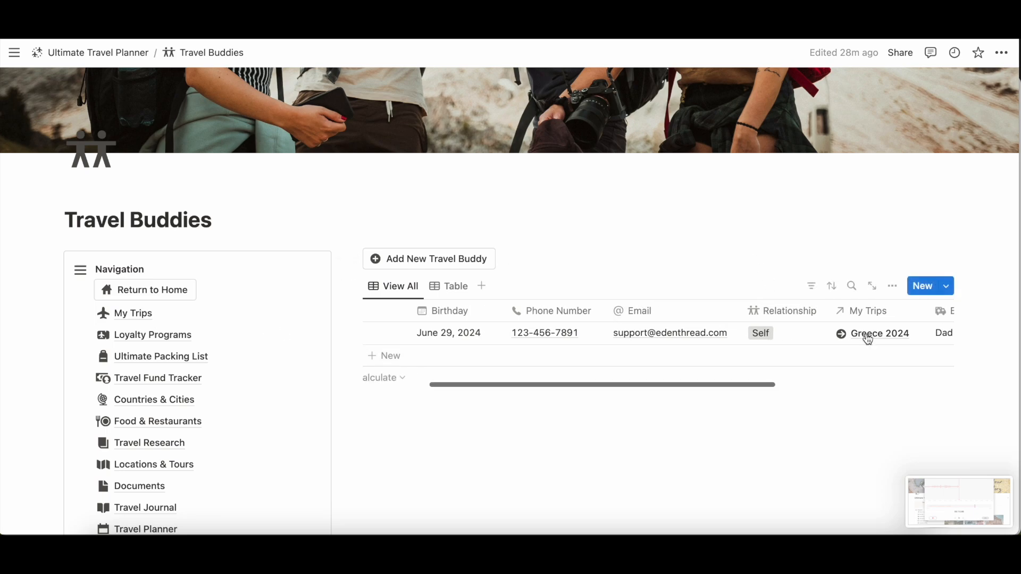
scroll(869, 341, right, 6)
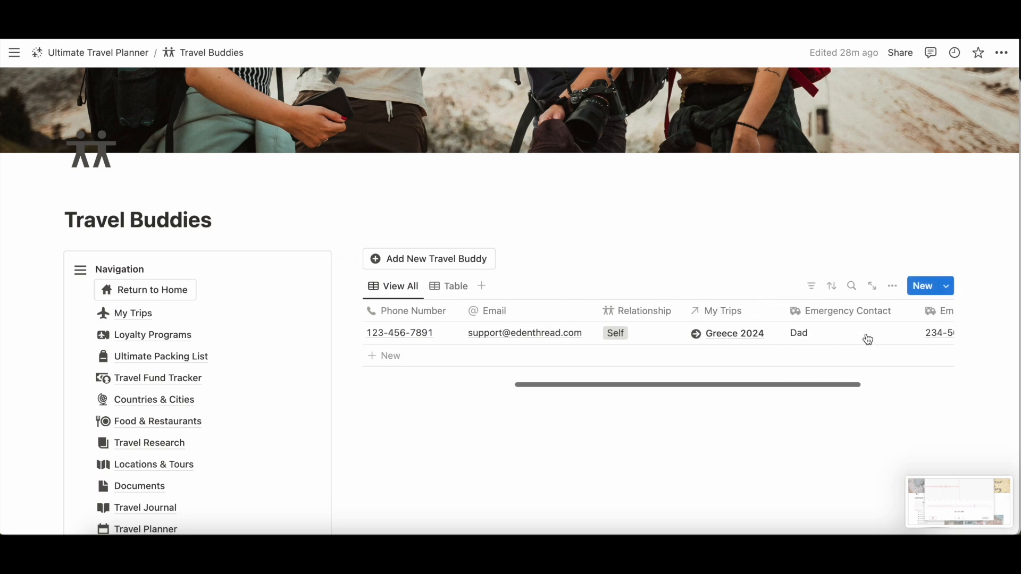
scroll(869, 339, right, 6)
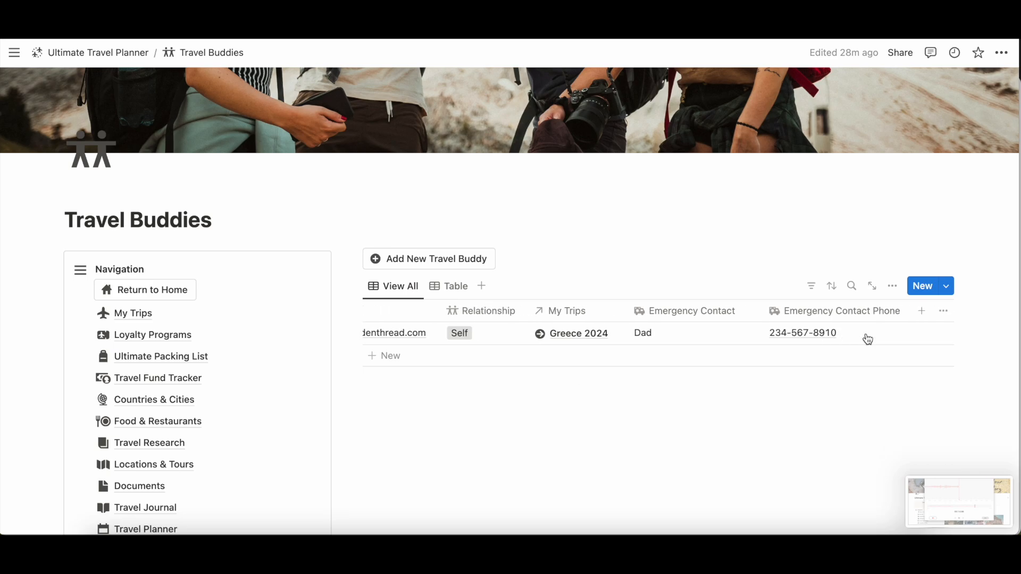
scroll(866, 339, left, 14)
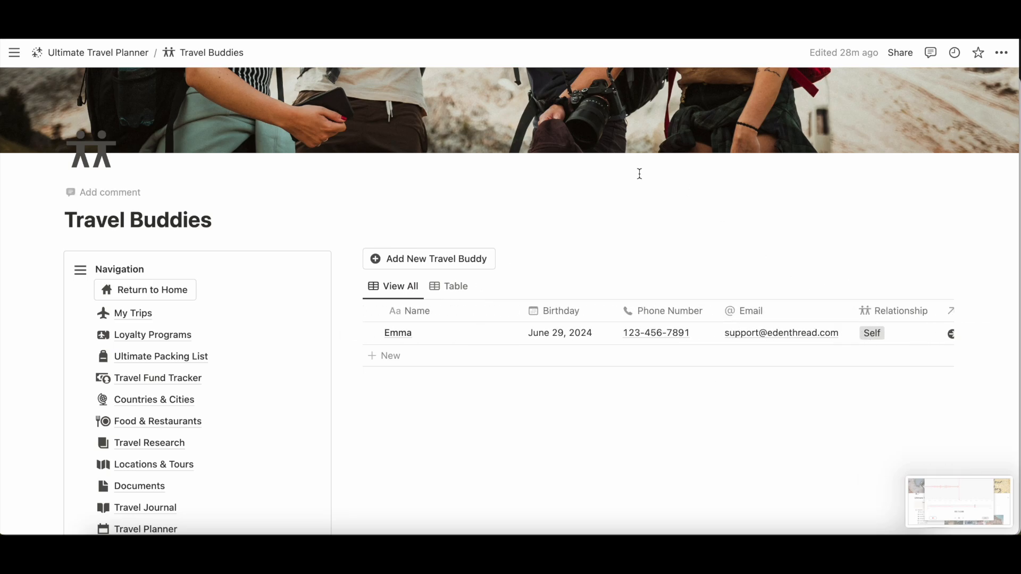
Step: Add a new travel buddy and enter the buddy's first name and birthday
click(420, 261)
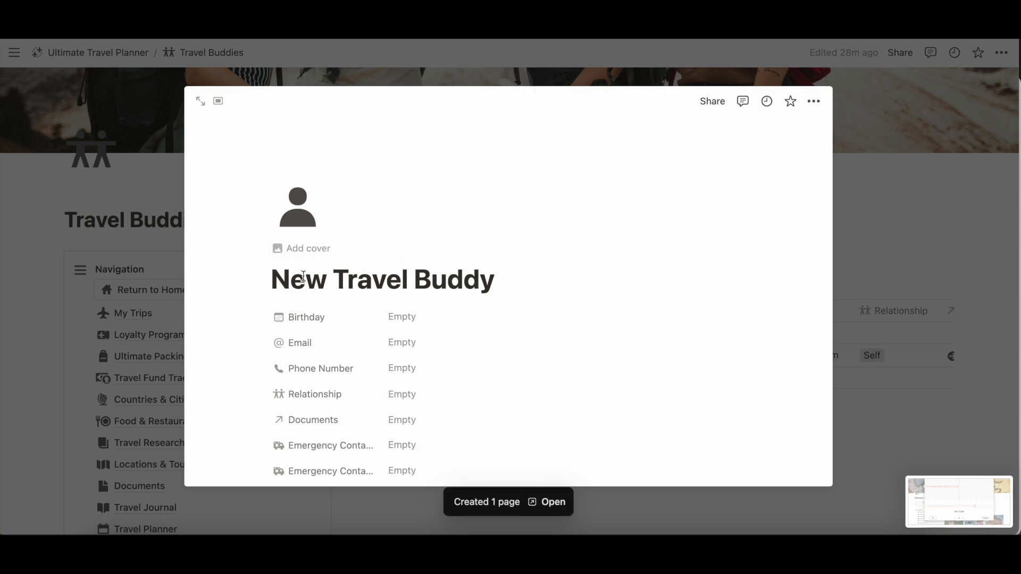
triple_click(494, 277)
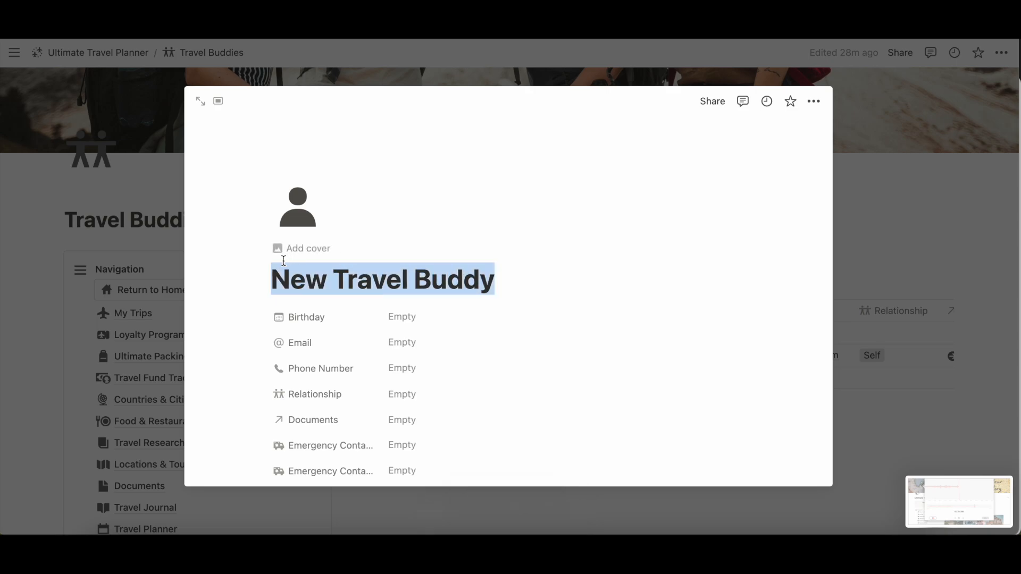
text(J)
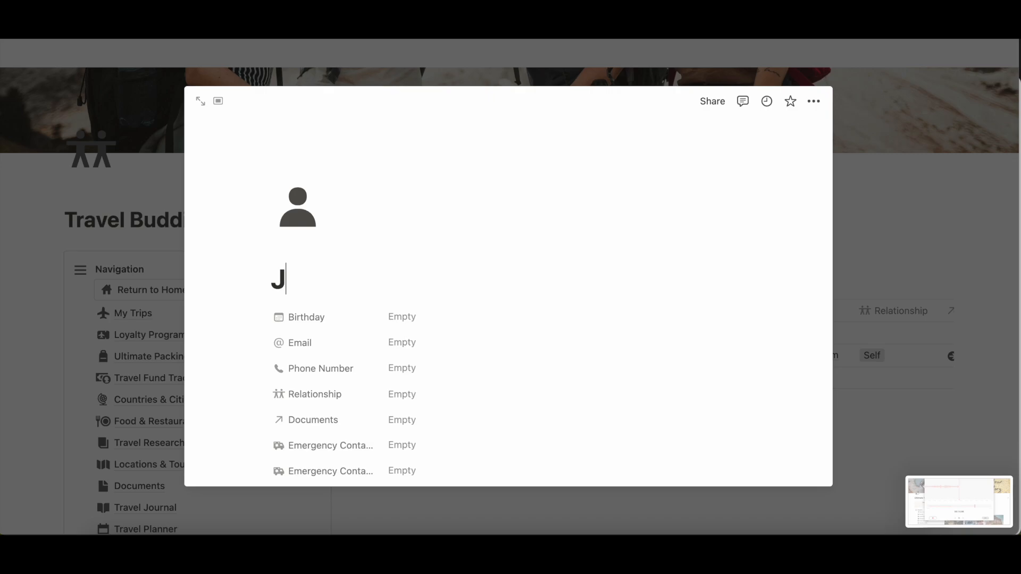
text(oe)
click(402, 317)
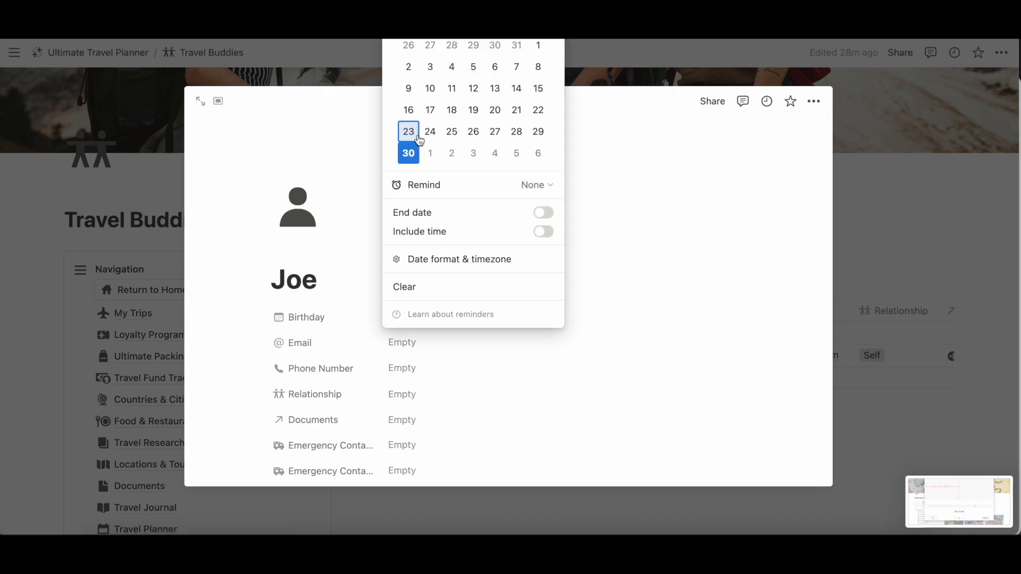
click(475, 134)
Step: Leave the new buddy's email and phone number blank and set the Relationship to Friend
click(435, 354)
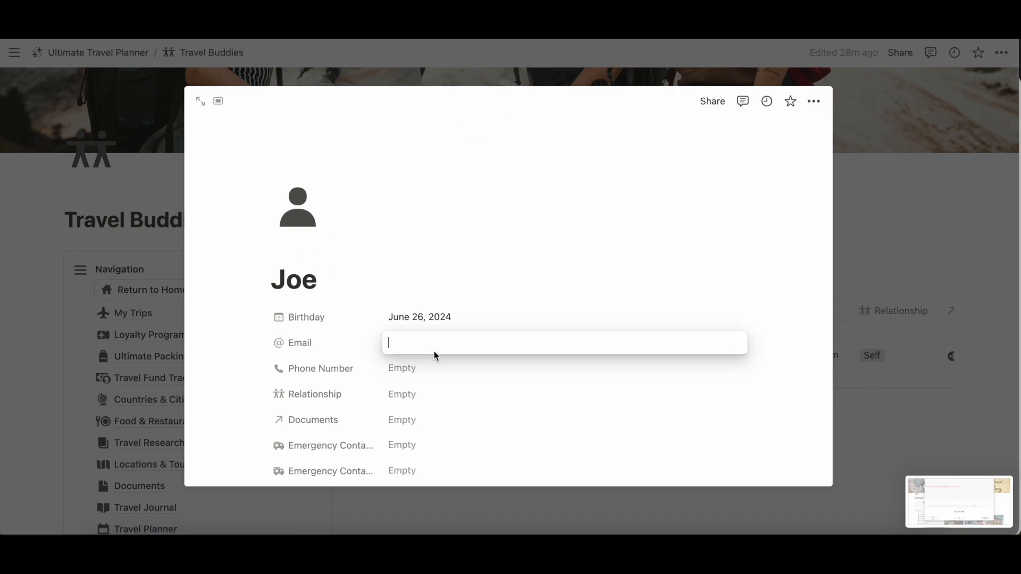
click(457, 368)
scroll(458, 367, down, 3)
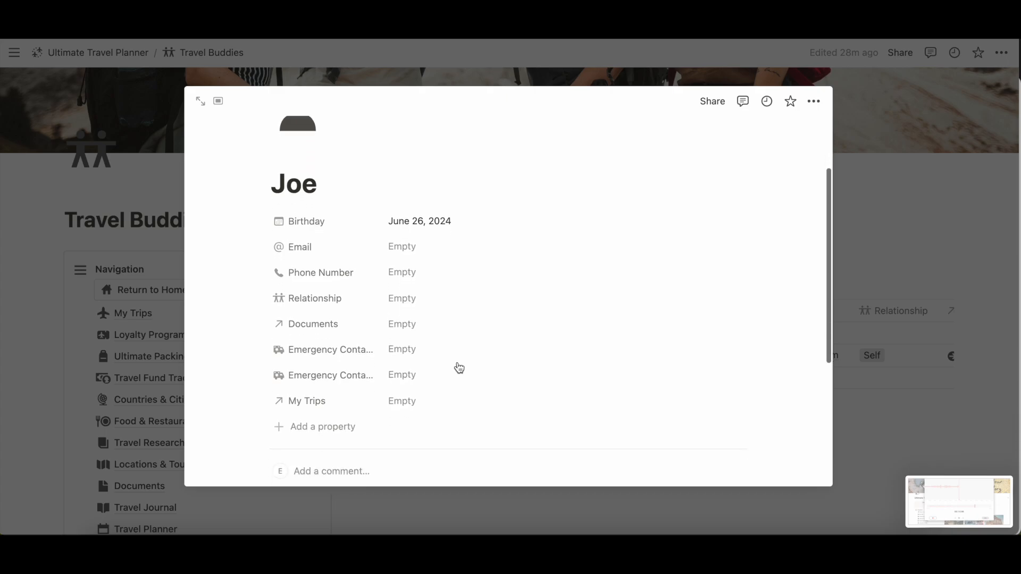
click(406, 306)
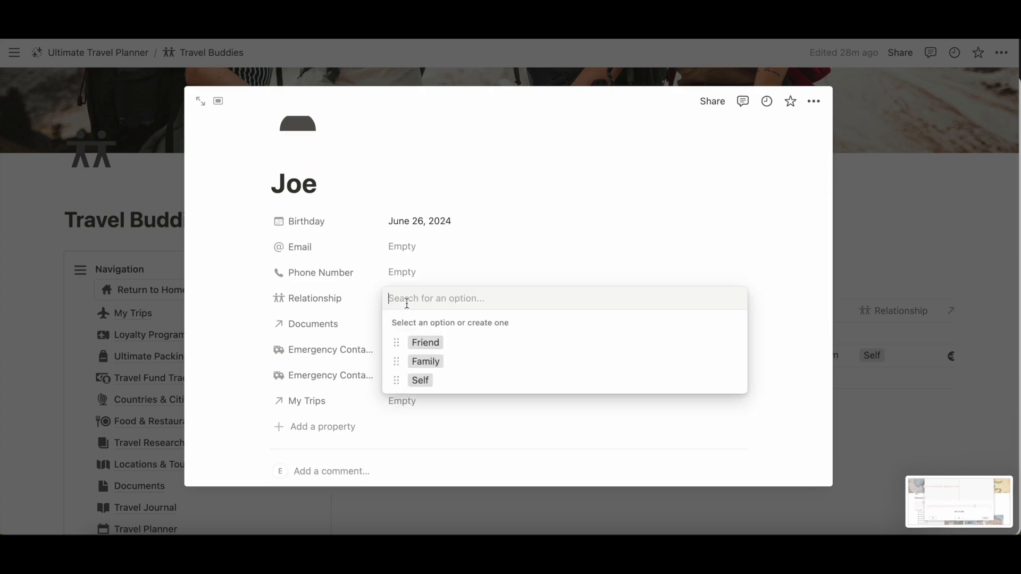
click(428, 343)
click(486, 179)
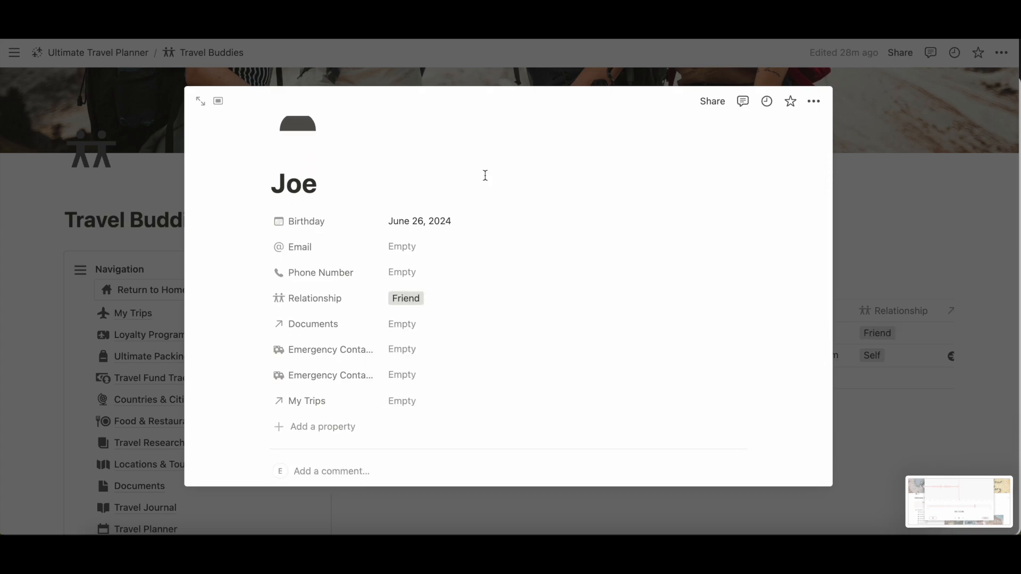
Step: View the new buddy's Relationship options and remaining properties down to My Trips, then close the entry
scroll(485, 175, down, 1)
click(406, 259)
click(508, 134)
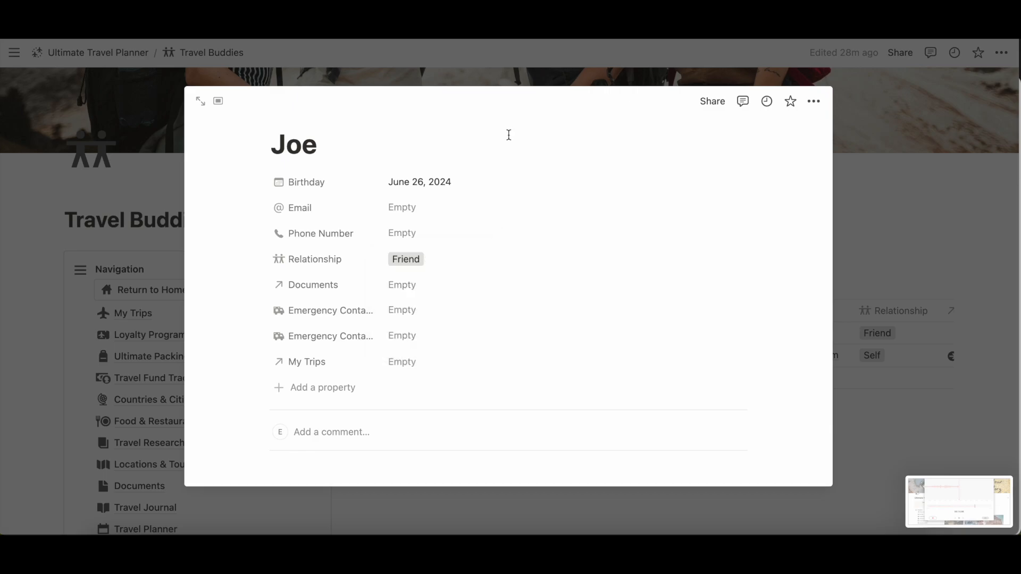
click(427, 261)
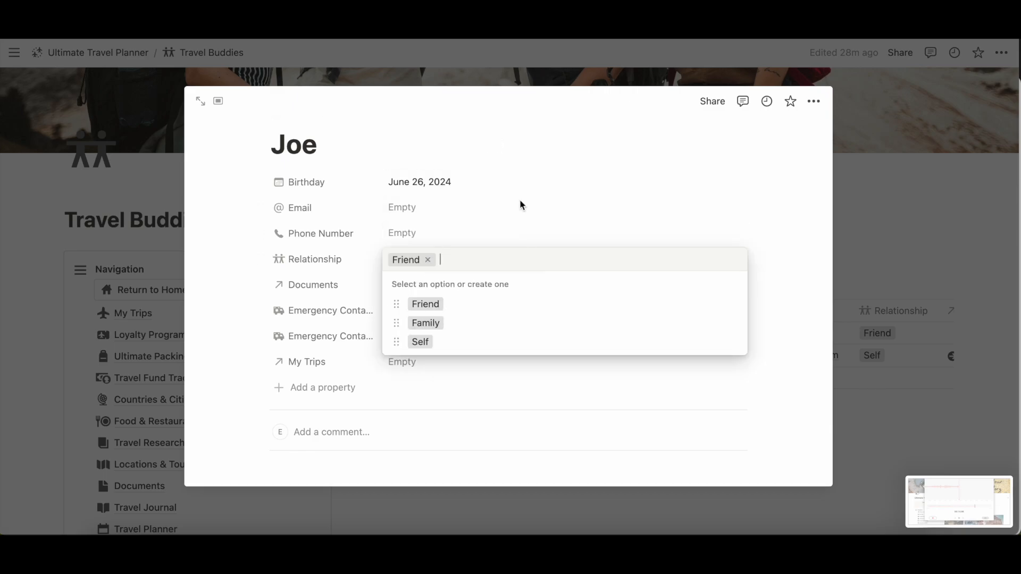
click(529, 142)
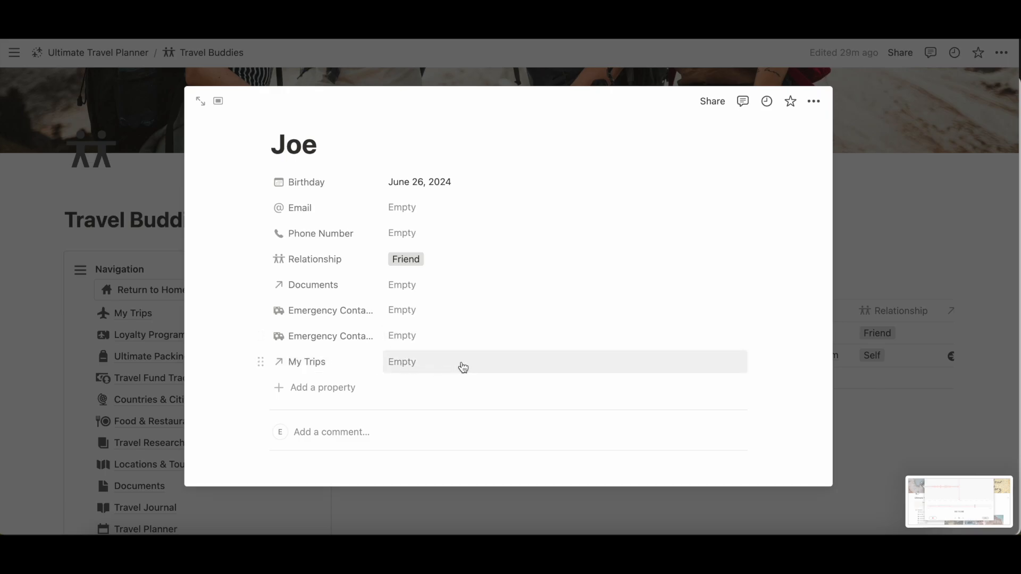
key(Escape)
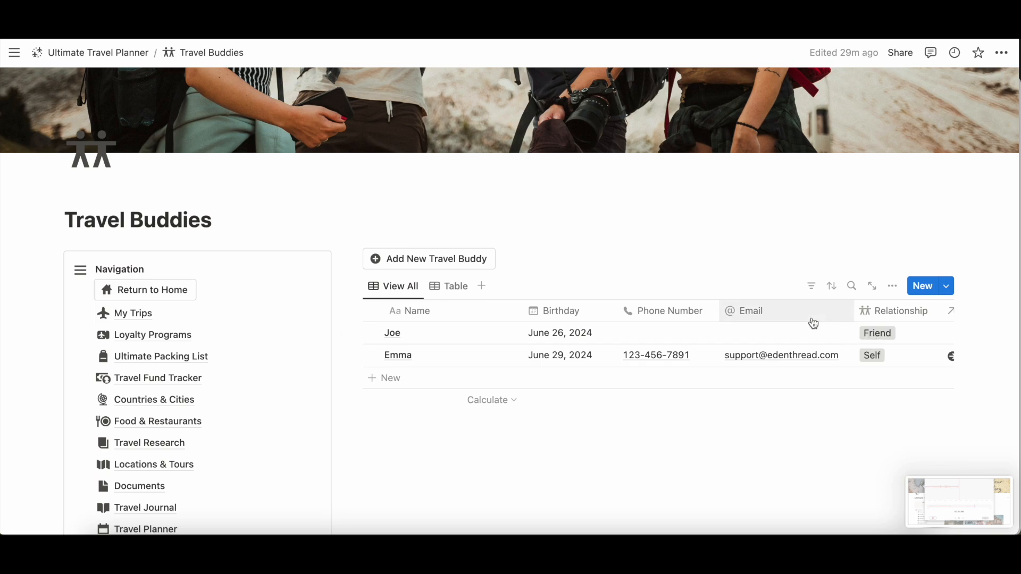
Step: Switch from Travel Buddies to the Languages page and look over the All Languages table and its linked countries
scroll(641, 382, down, 3)
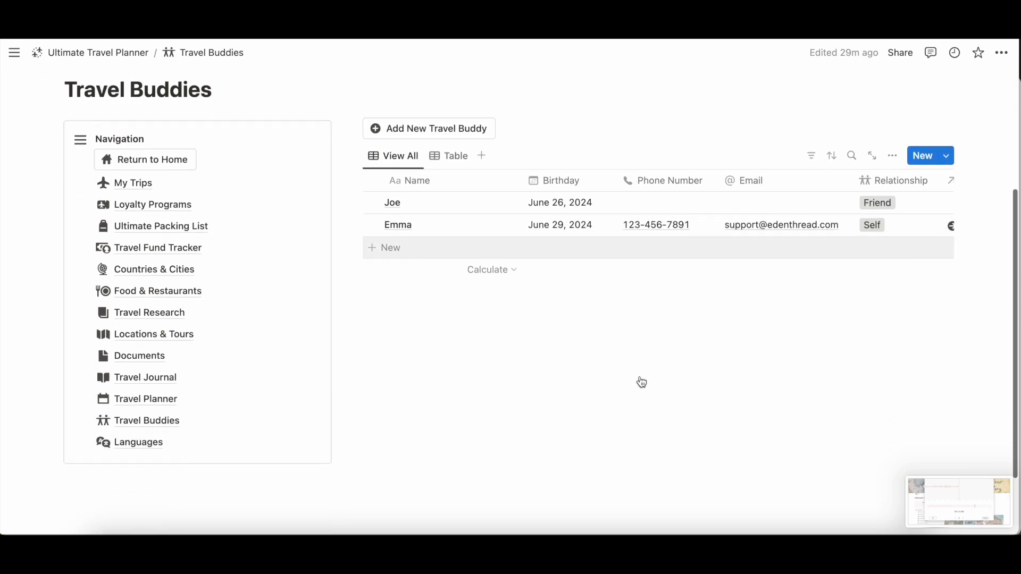
scroll(642, 383, down, 1)
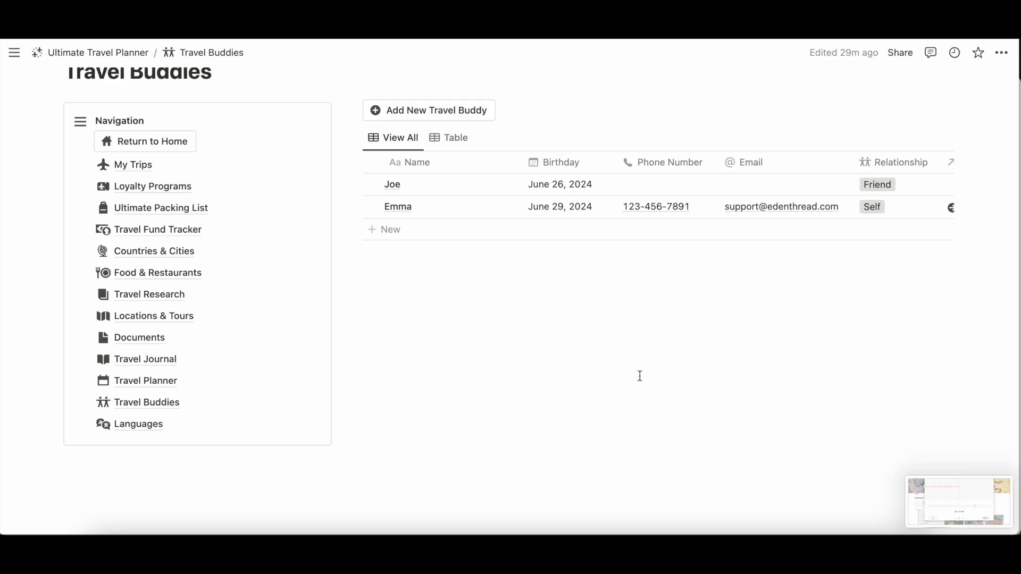
click(138, 423)
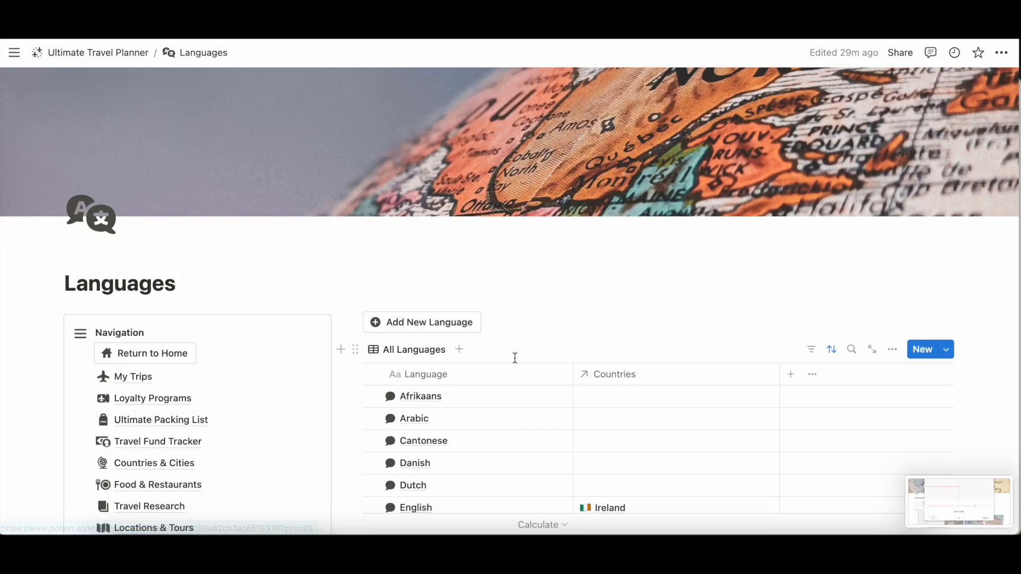
scroll(516, 361, down, 4)
scroll(516, 364, down, 2)
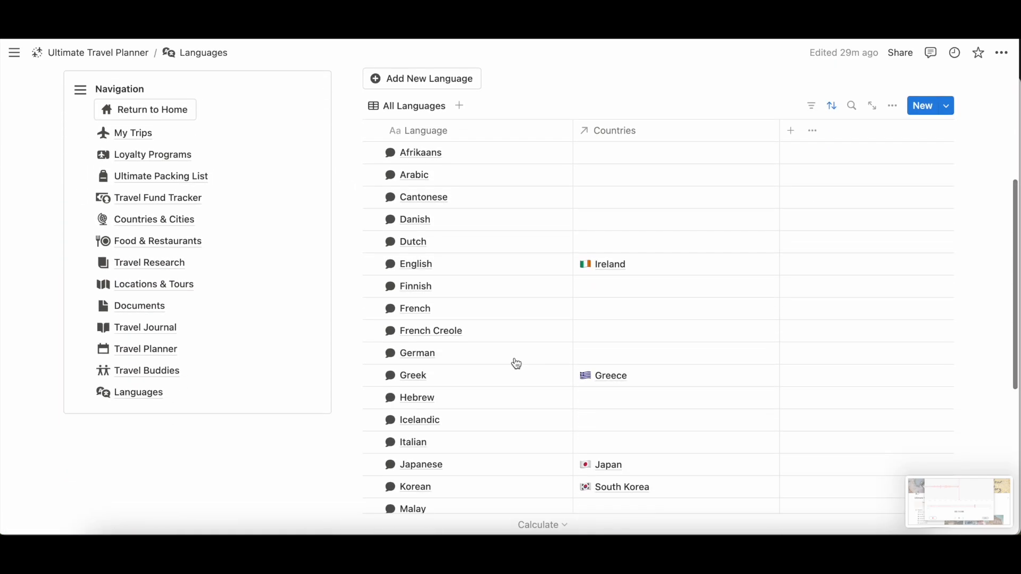
scroll(516, 363, down, 5)
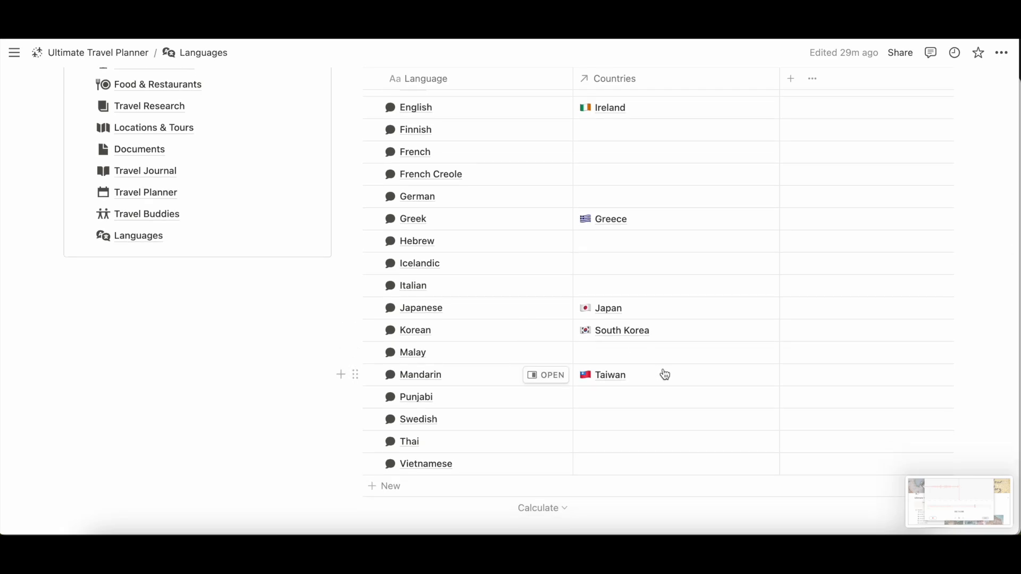
scroll(688, 320, up, 10)
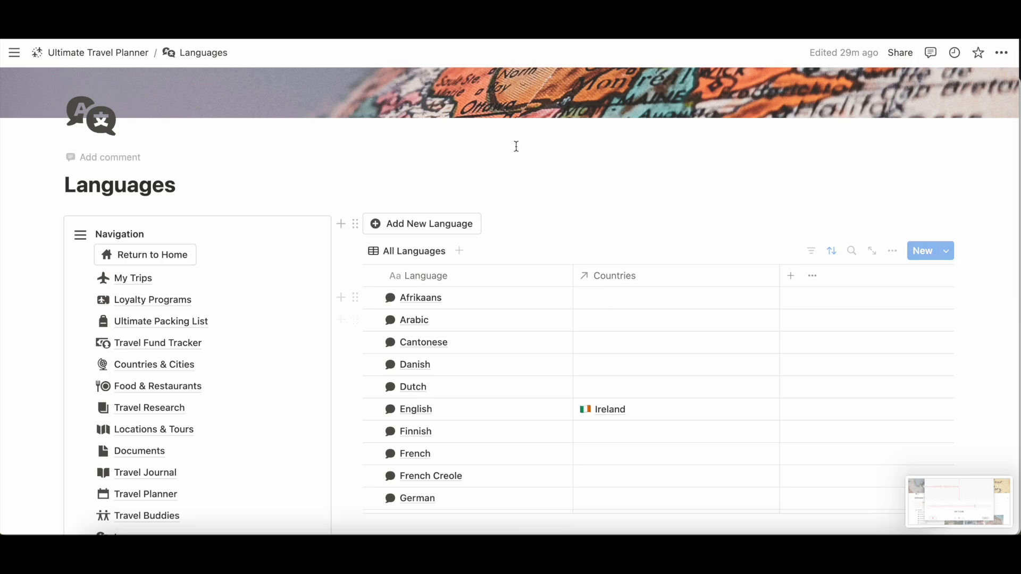
Step: Add a new language entry, look over its properties, Notes and Vocabulary sections, and title it Spanish
click(398, 224)
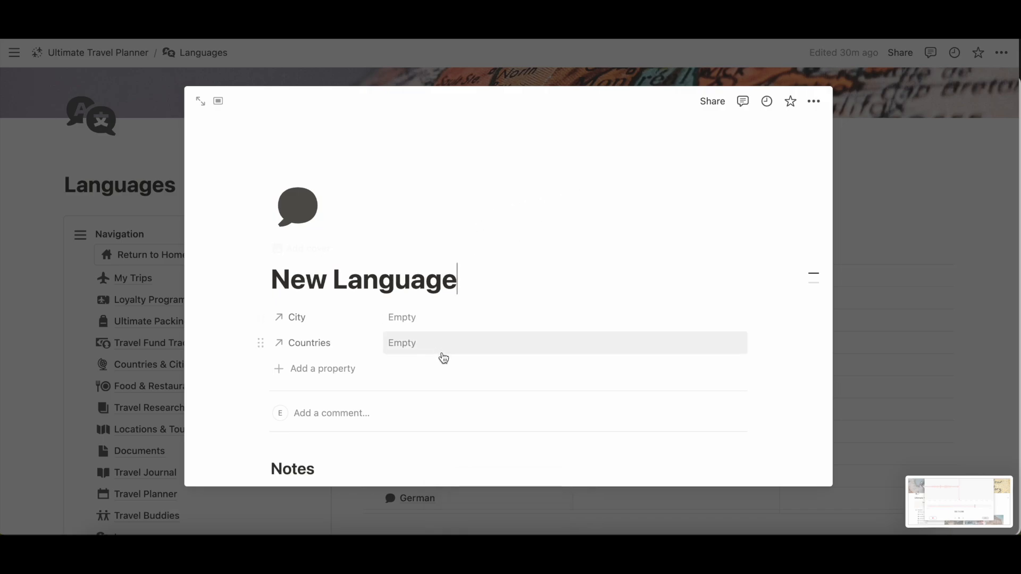
scroll(446, 351, down, 3)
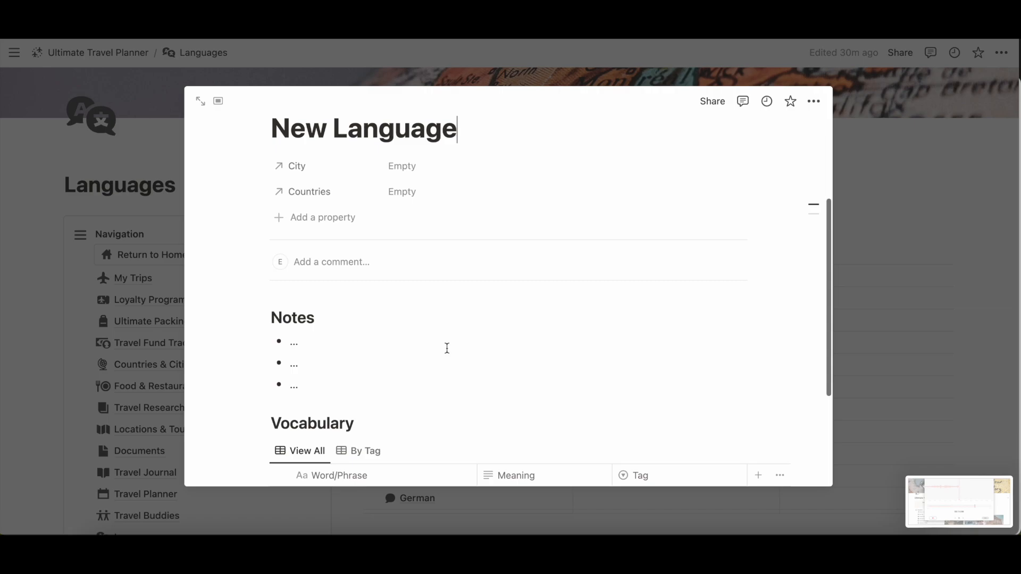
scroll(446, 348, up, 2)
scroll(447, 349, up, 1)
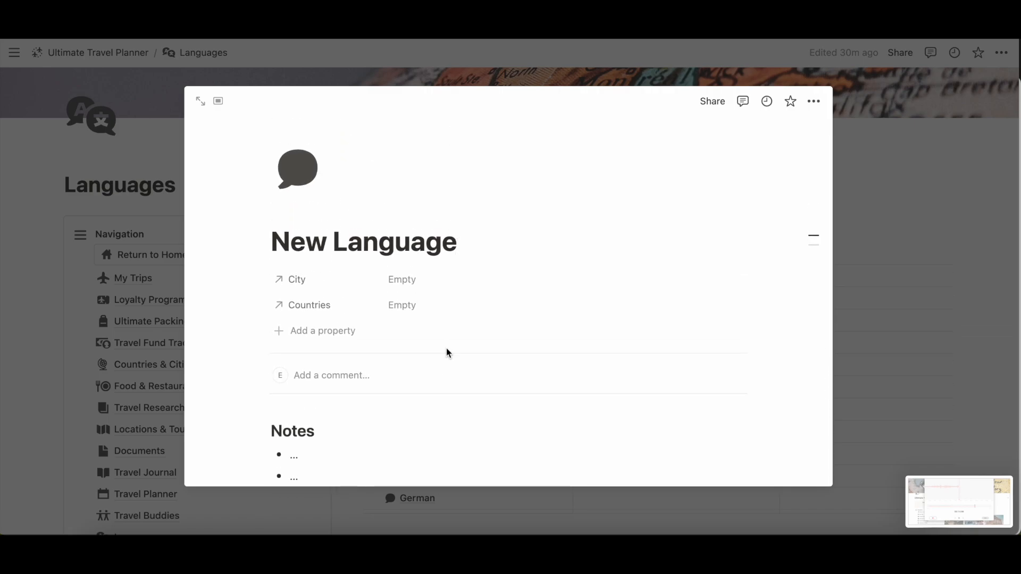
scroll(446, 348, down, 2)
scroll(447, 353, down, 1)
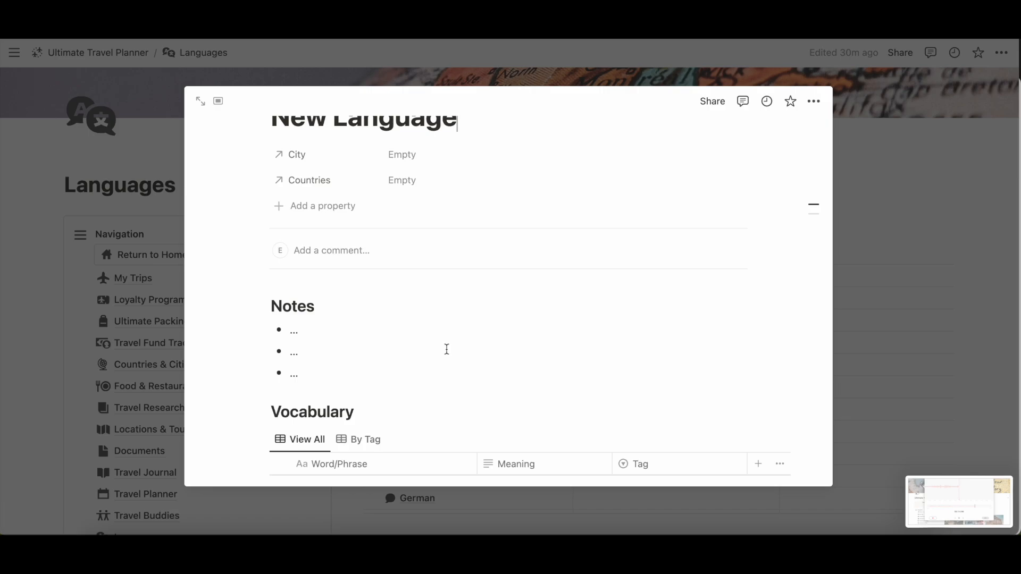
scroll(447, 350, down, 2)
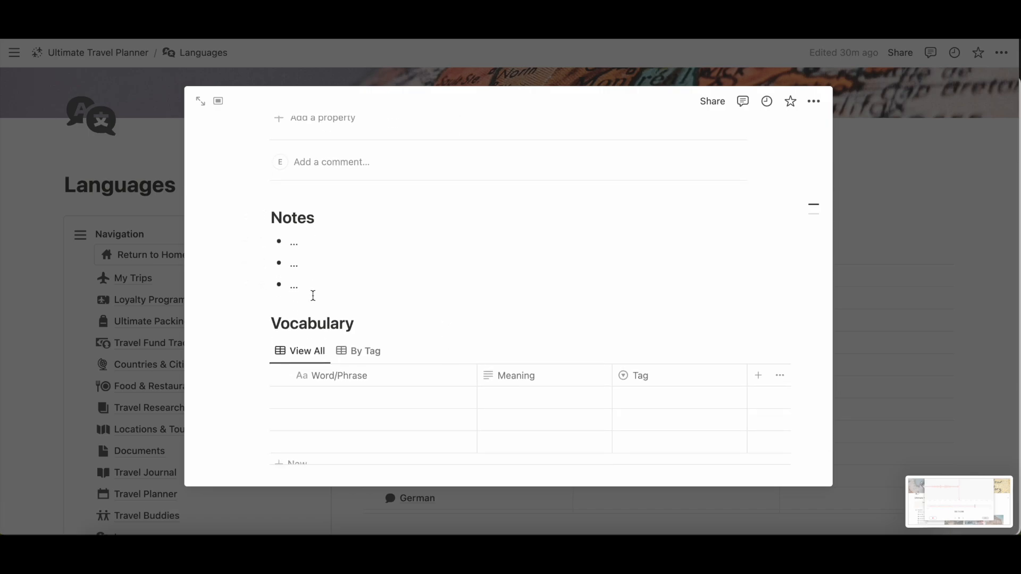
scroll(313, 296, down, 1)
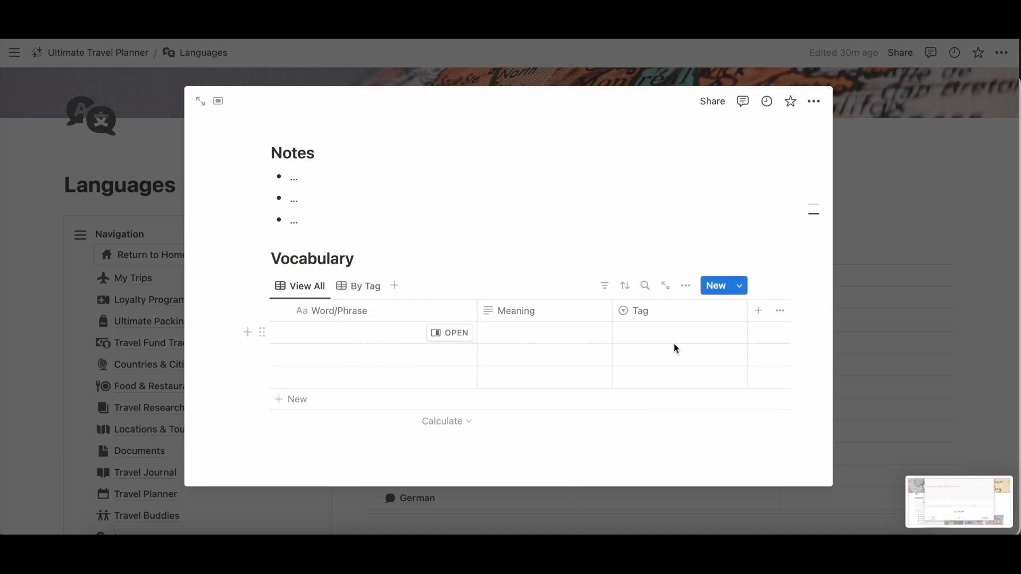
click(363, 331)
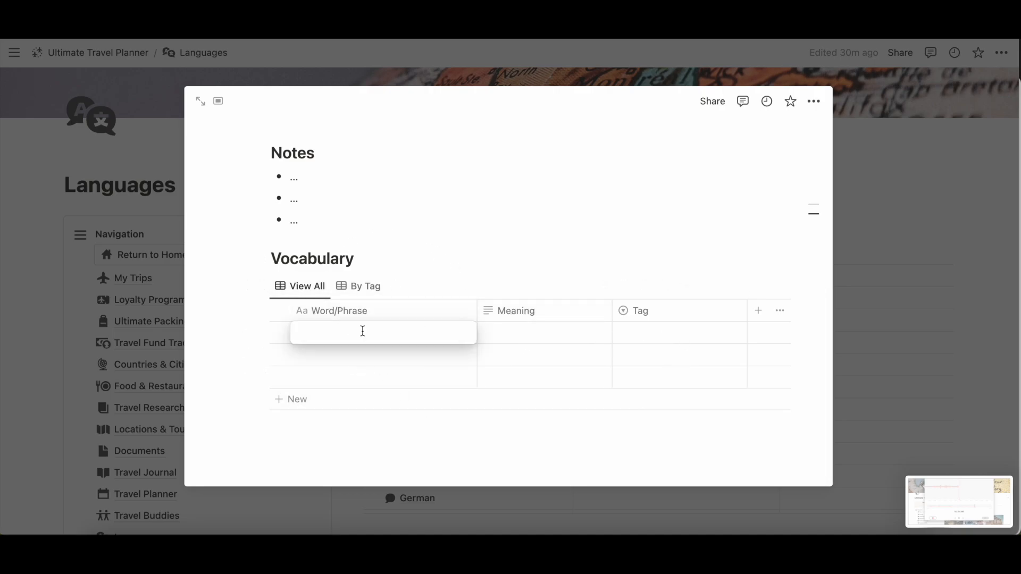
text(Spanish)
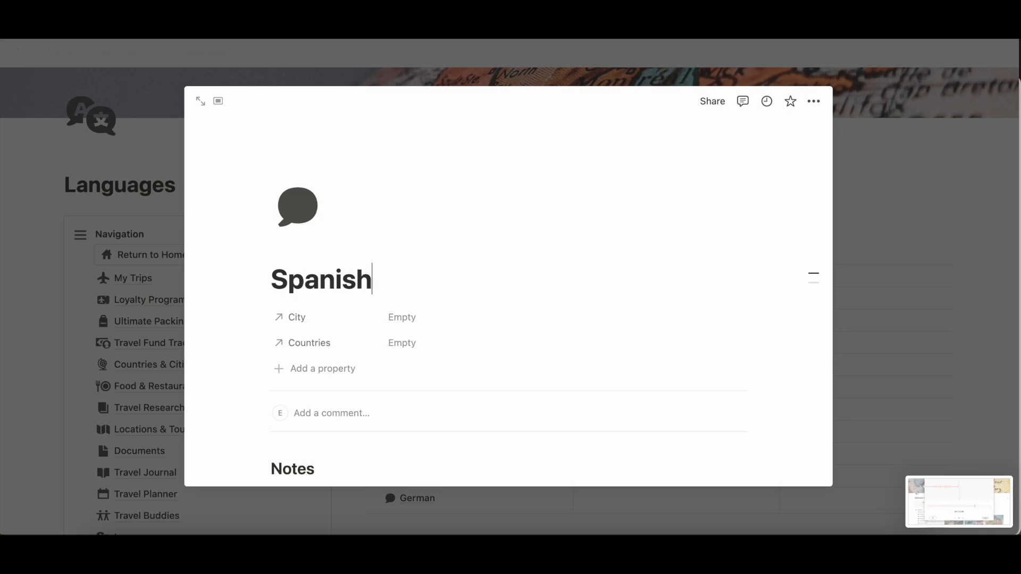
Step: Fill the first Vocabulary row of the Spanish entry with Hola, meaning Hello, tagged Greeting, and close the entry
scroll(404, 279, down, 2)
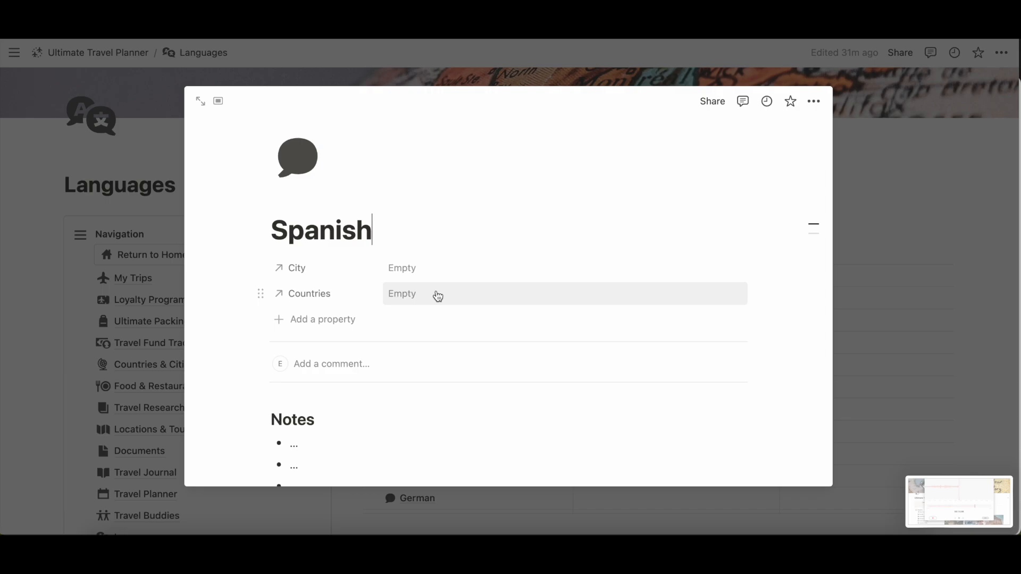
scroll(438, 294, down, 10)
click(339, 333)
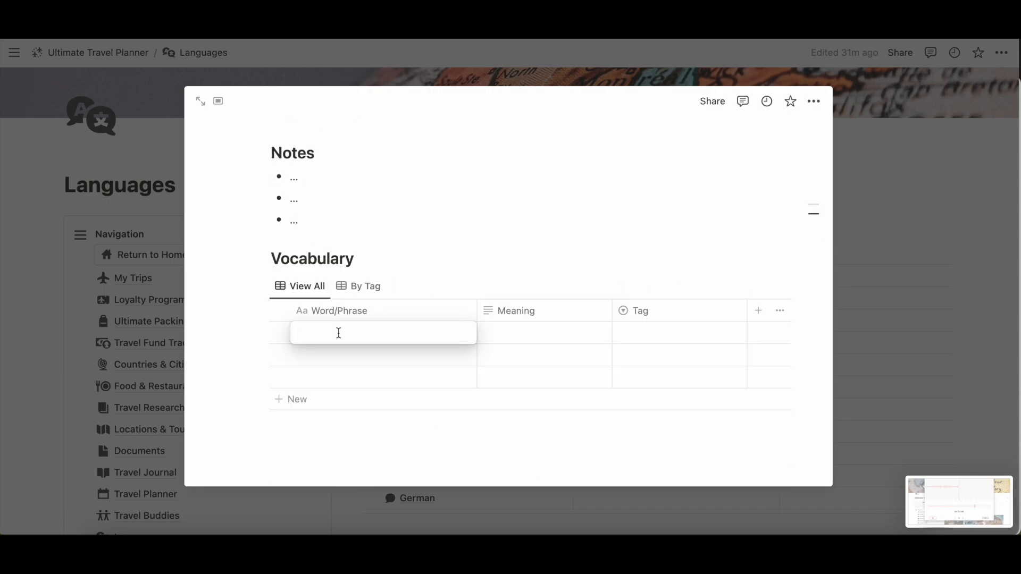
text(Hola)
key(Return)
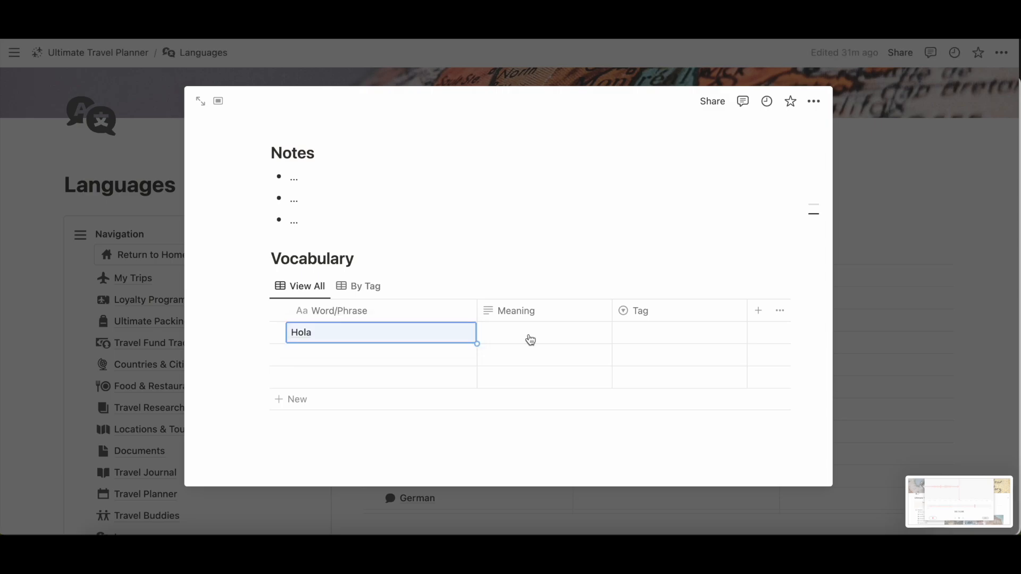
click(529, 334)
text(Hello)
key(Tab)
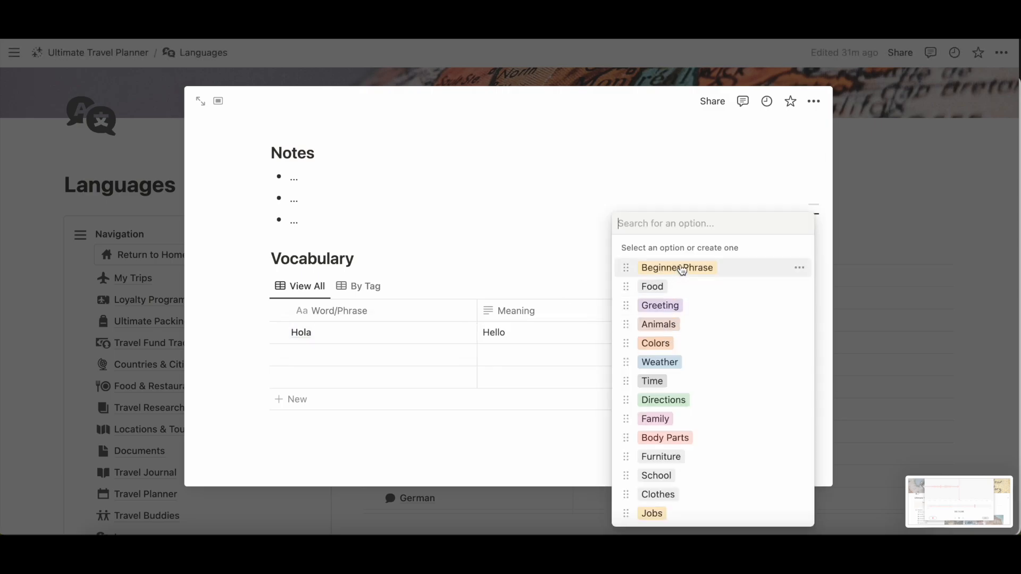
click(662, 306)
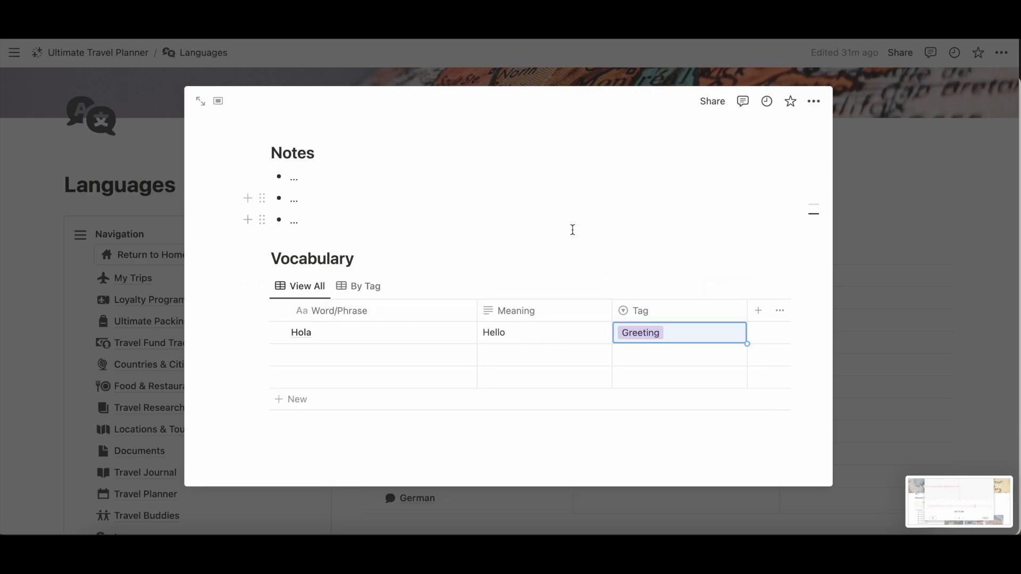
key(Escape)
Step: Switch to the My Trips page and add a new trip titled Ireland 2024
scroll(641, 287, down, 5)
scroll(641, 288, down, 3)
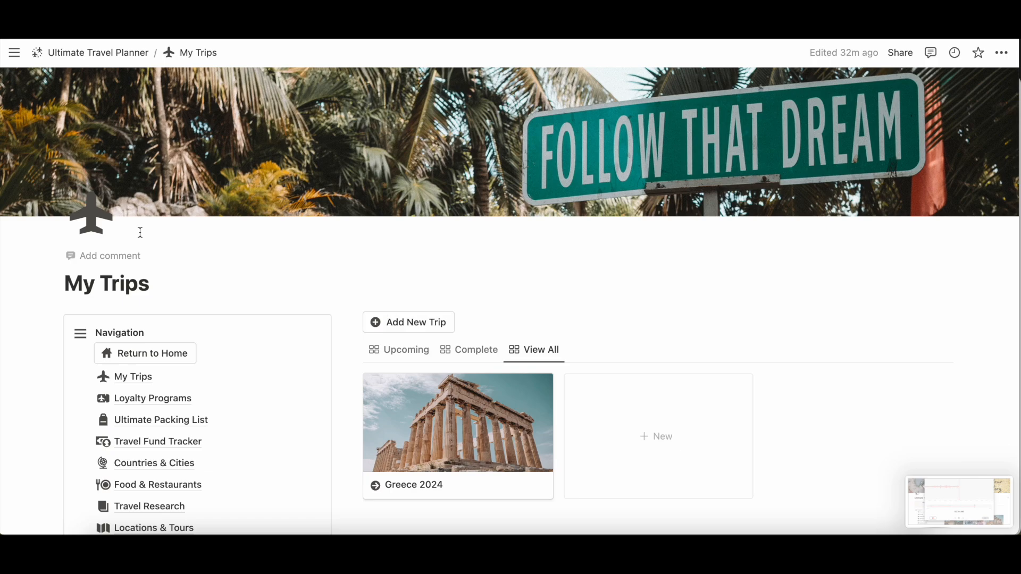
scroll(462, 323, down, 3)
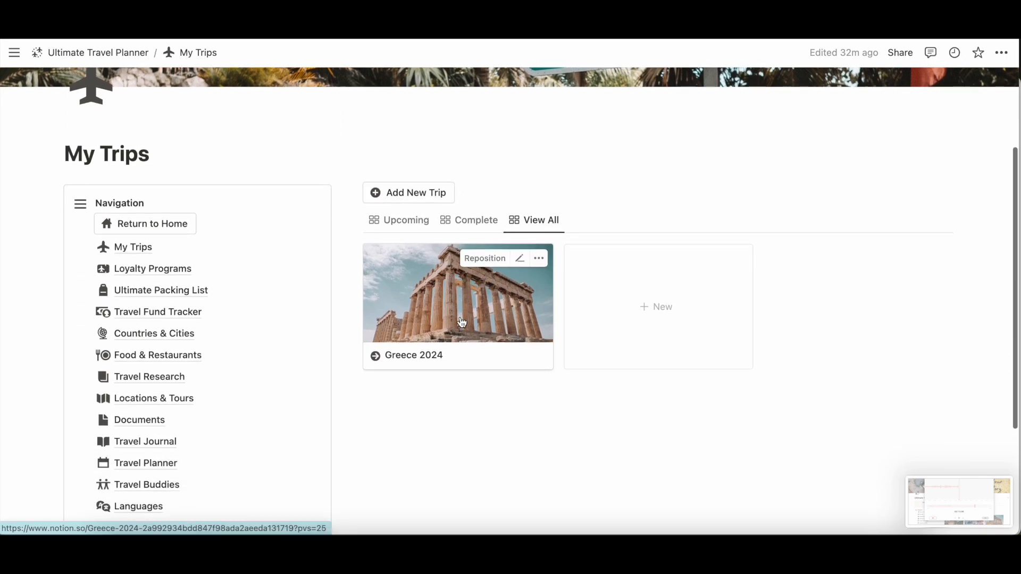
click(432, 196)
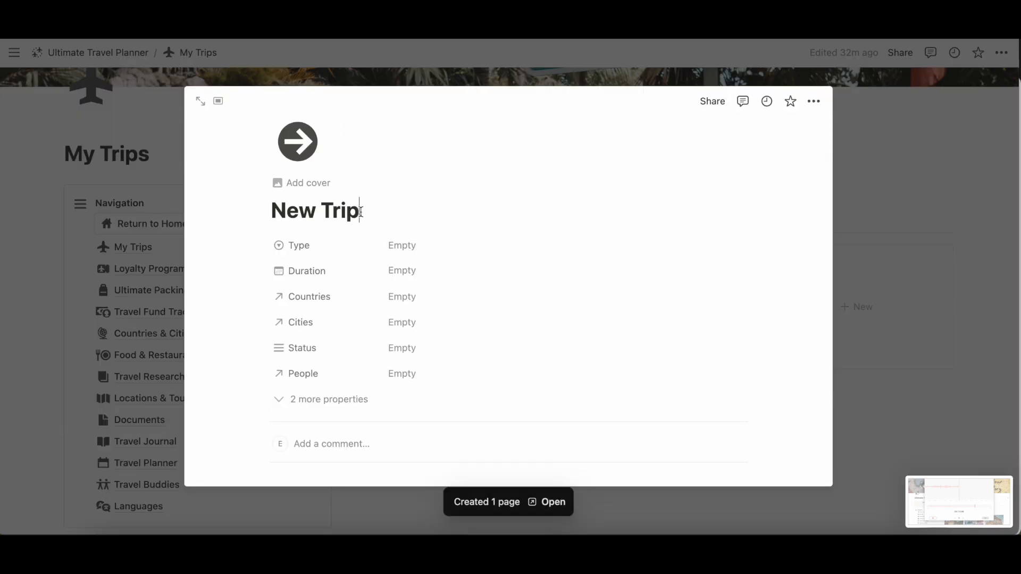
drag(367, 211, 245, 210)
text(Ireland 2024)
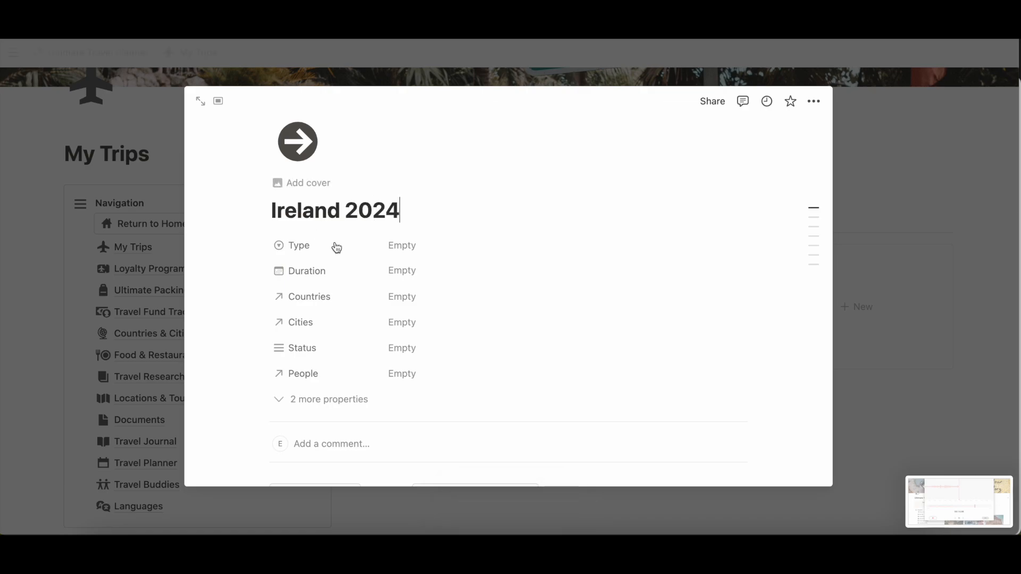
Step: Set the Ireland 2024 trip's type to Leisure and its duration to August 4 through August 10, 2024
click(421, 247)
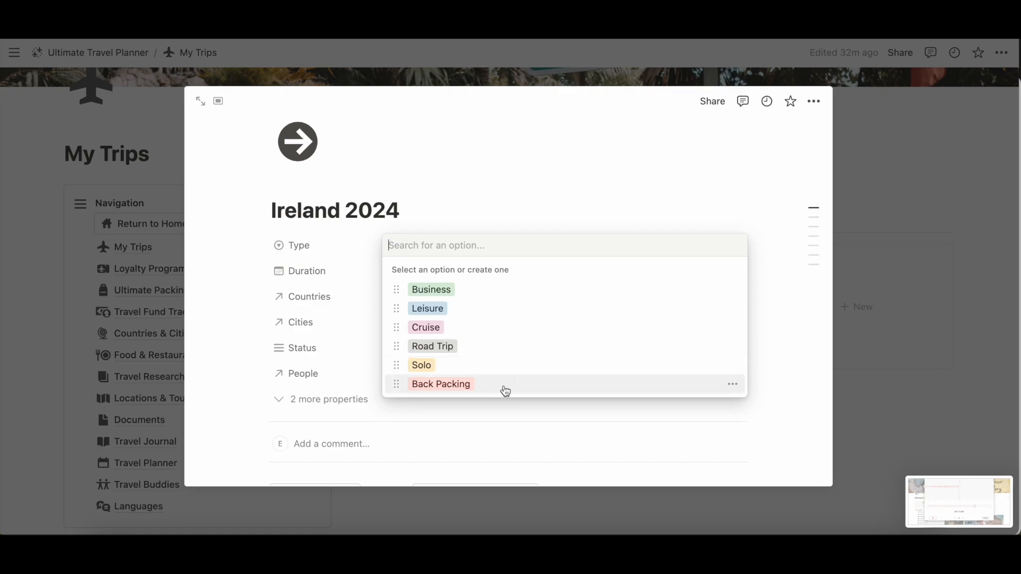
click(458, 313)
click(433, 274)
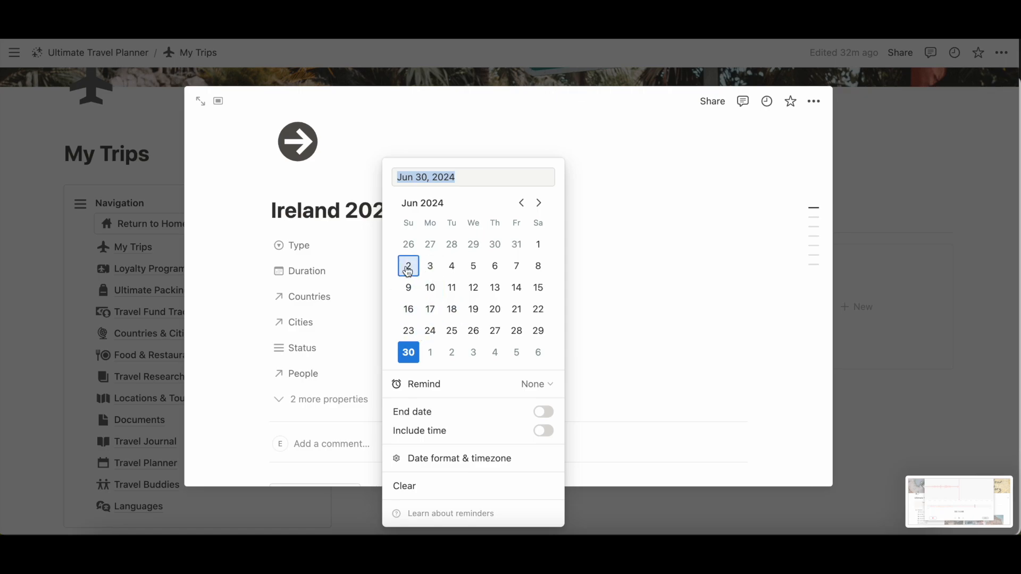
click(539, 203)
click(539, 202)
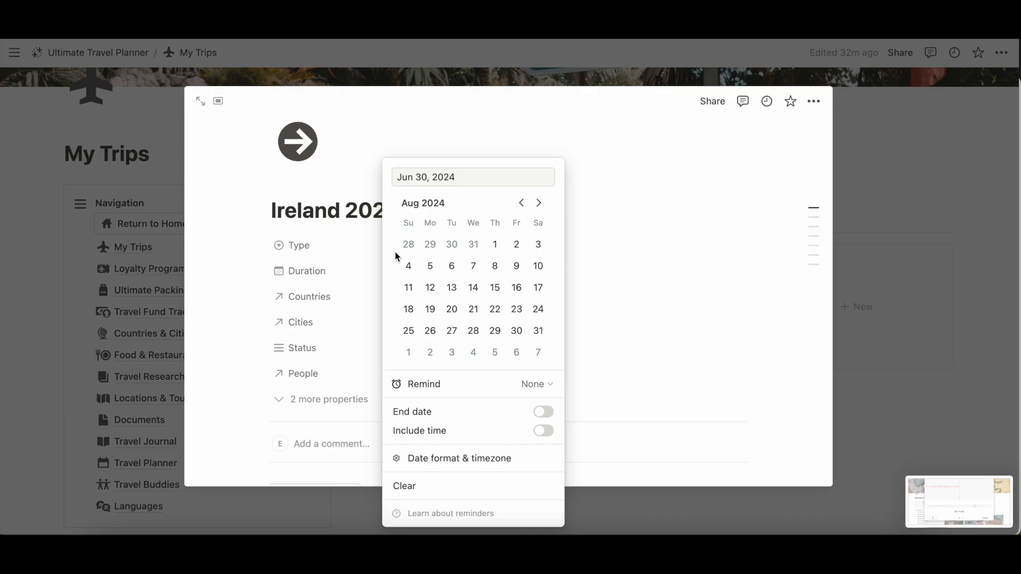
click(414, 268)
click(543, 418)
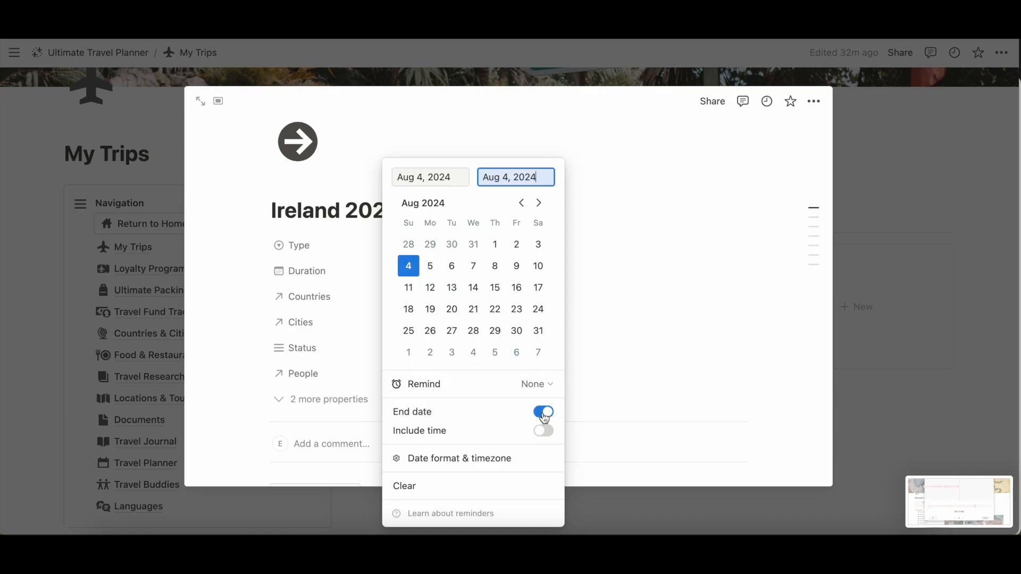
click(539, 266)
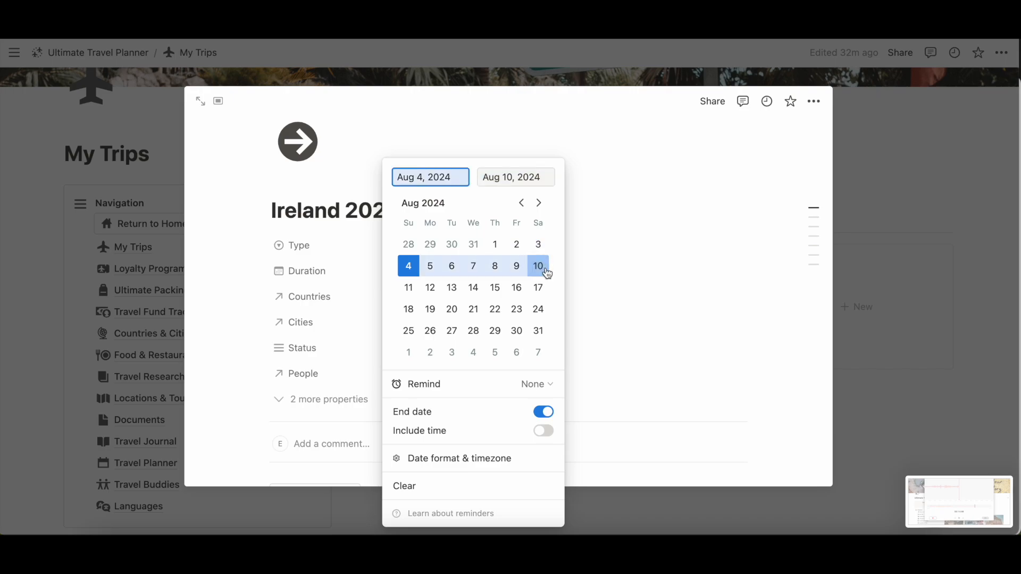
click(638, 186)
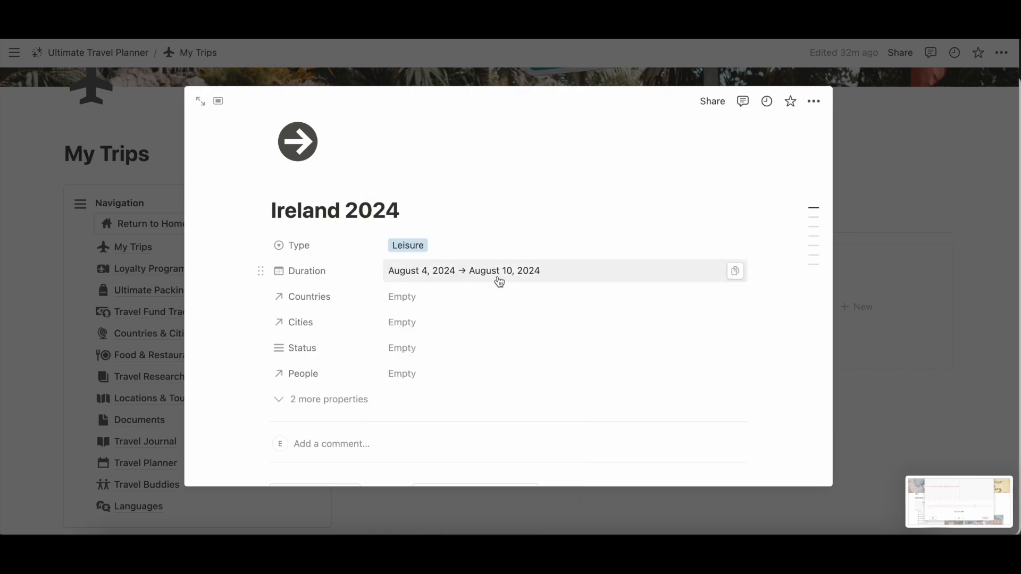
Step: Link the trip to the country Ireland and to the cities Dublin and Cork, entering Cork by name
click(431, 296)
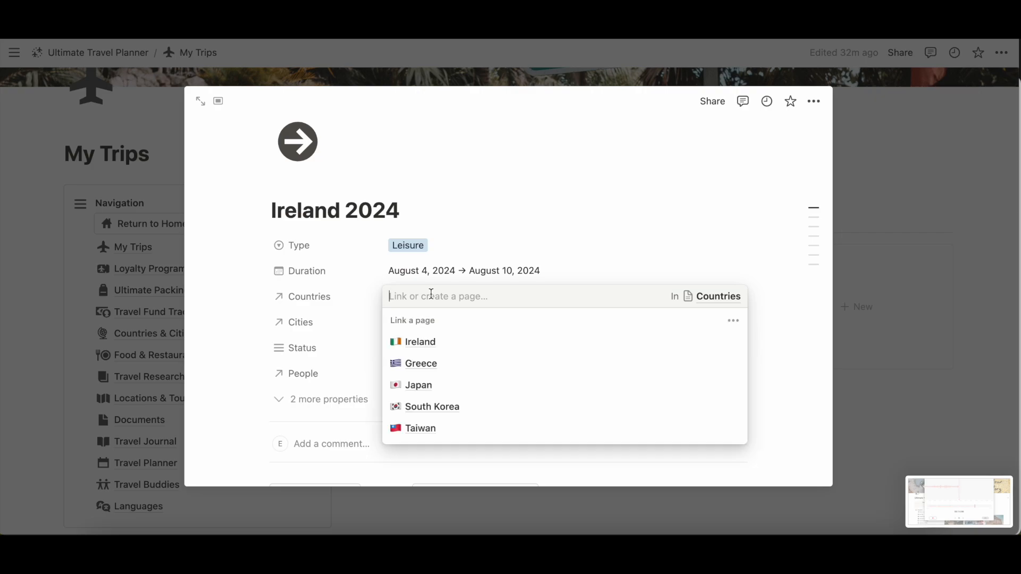
click(417, 348)
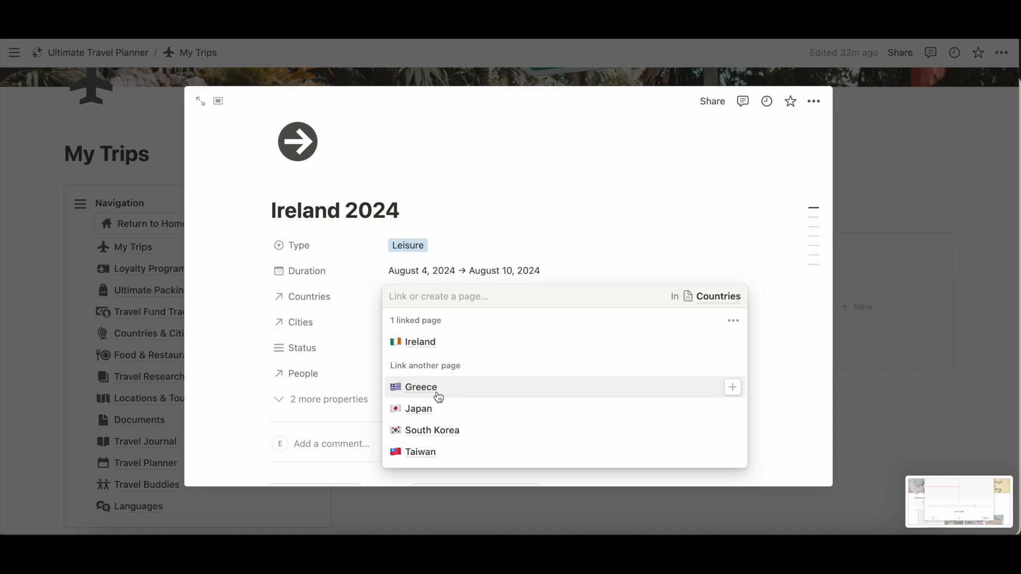
click(571, 201)
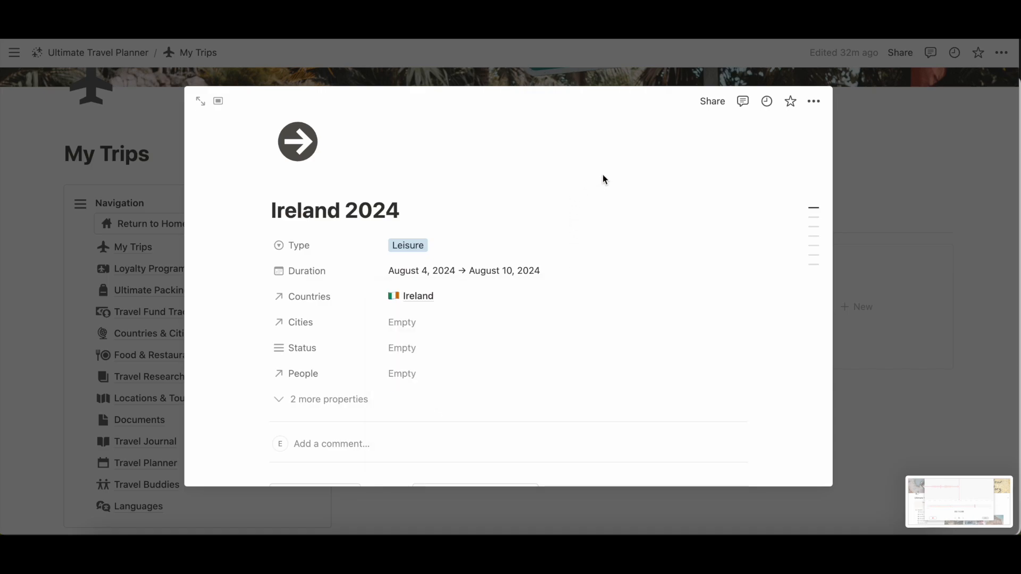
click(440, 322)
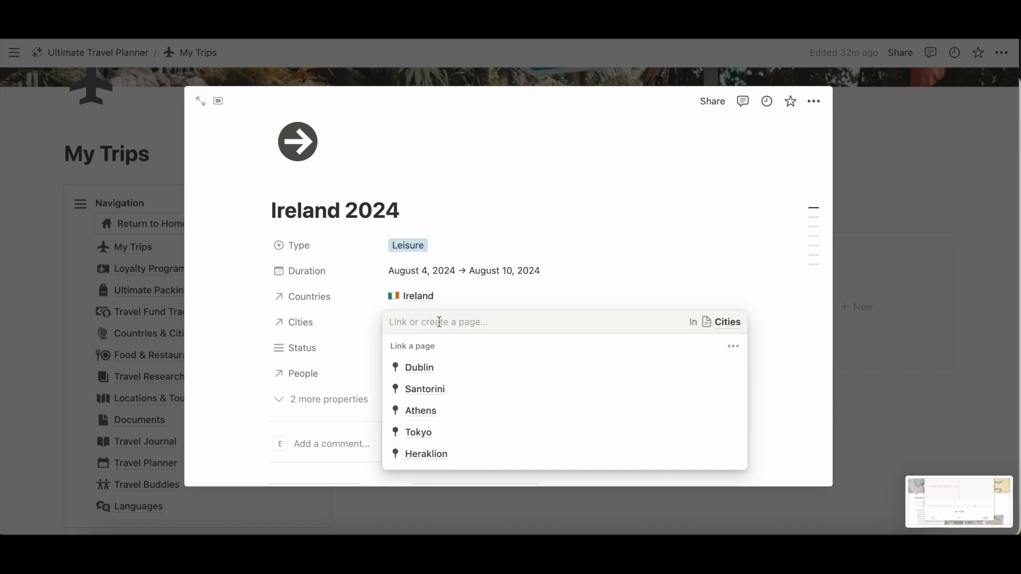
click(480, 377)
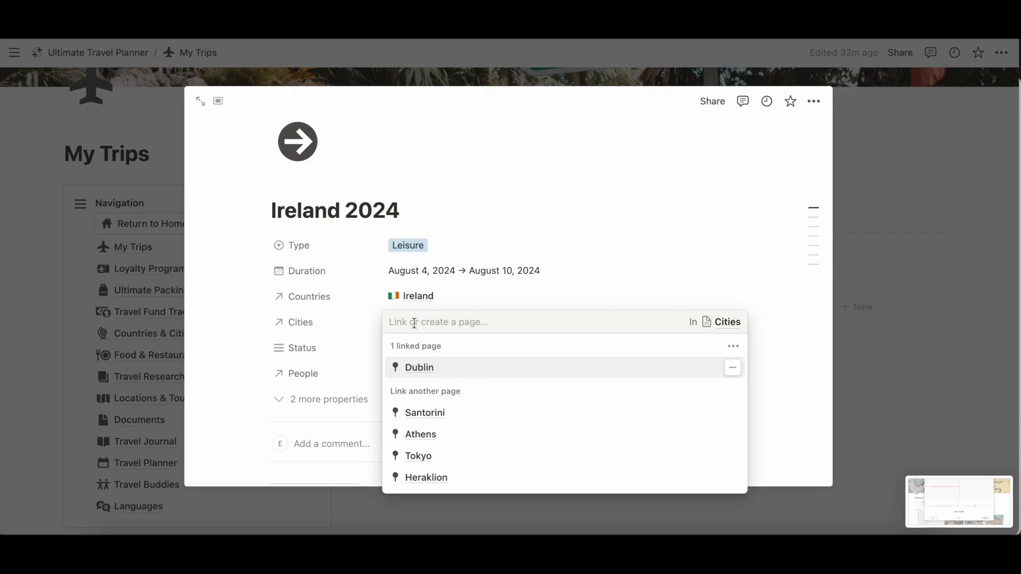
text(Cork)
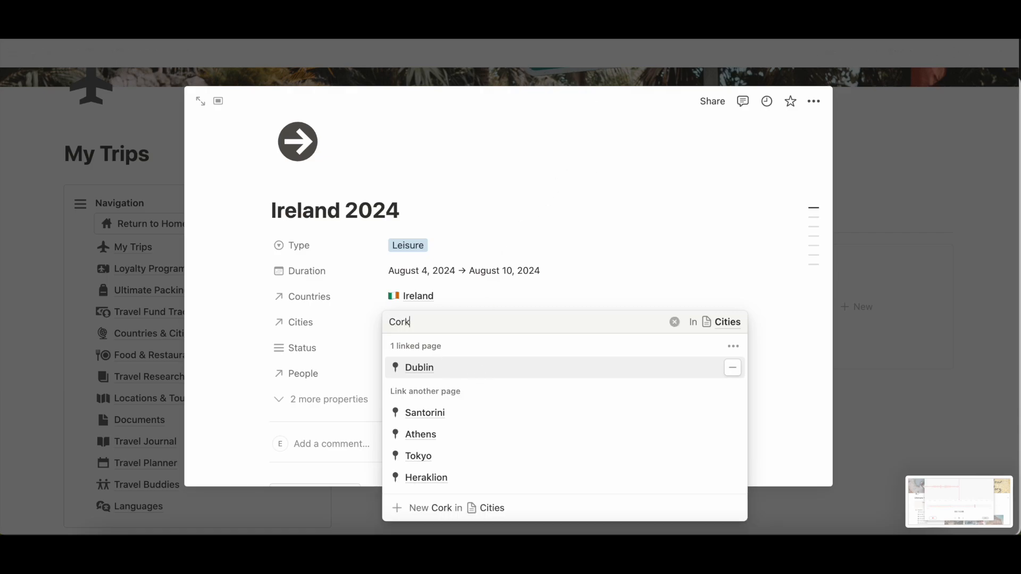
click(440, 368)
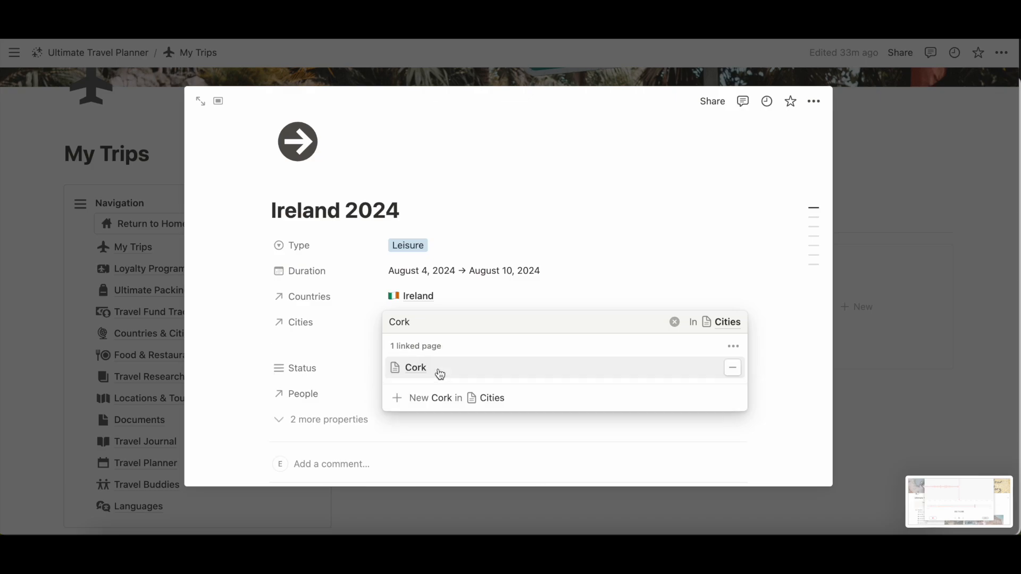
key(Escape)
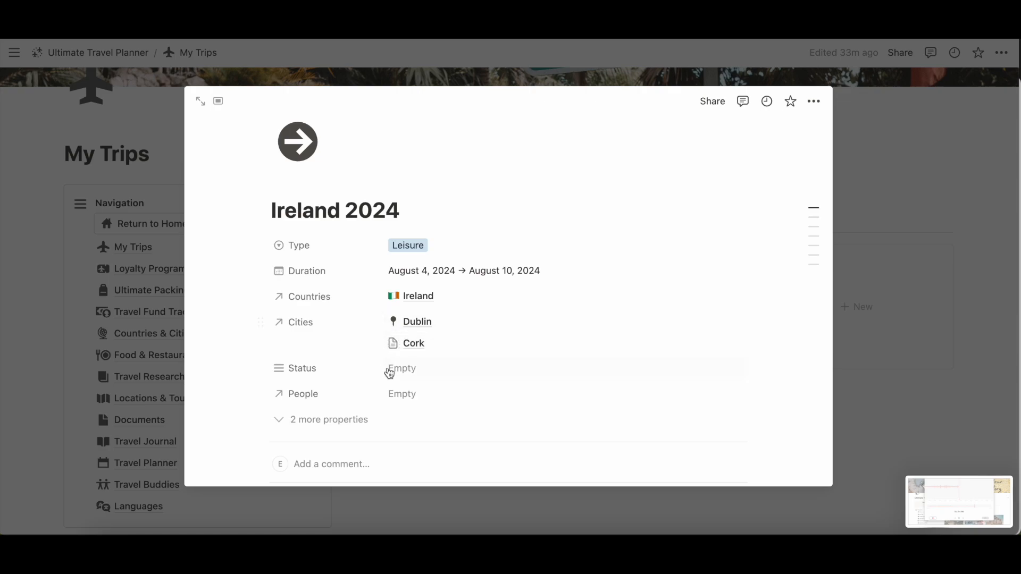
Step: Set the trip's status to Upcoming and link both travel buddies in its People property
scroll(443, 364, down, 1)
scroll(445, 364, down, 3)
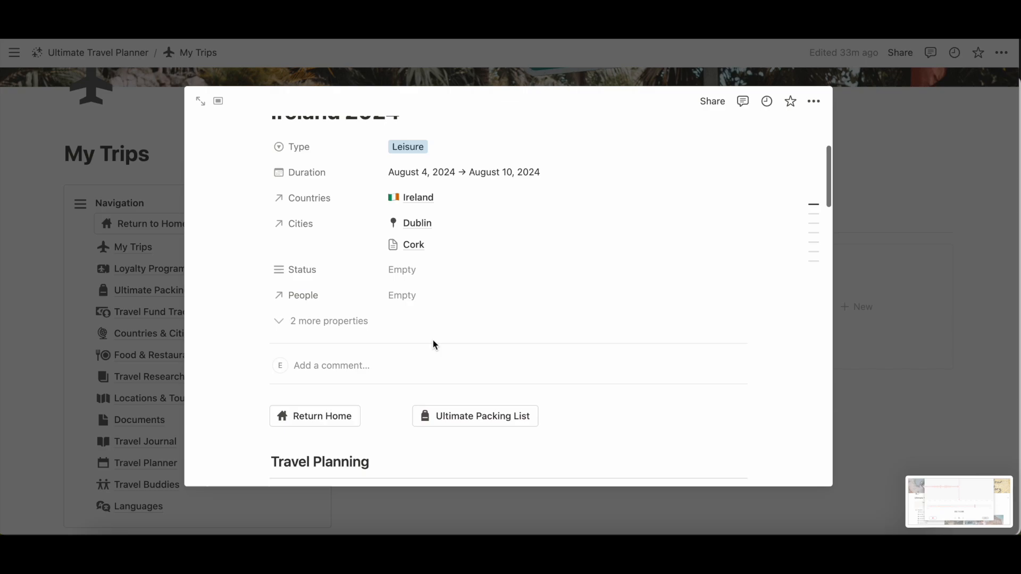
click(433, 270)
click(428, 353)
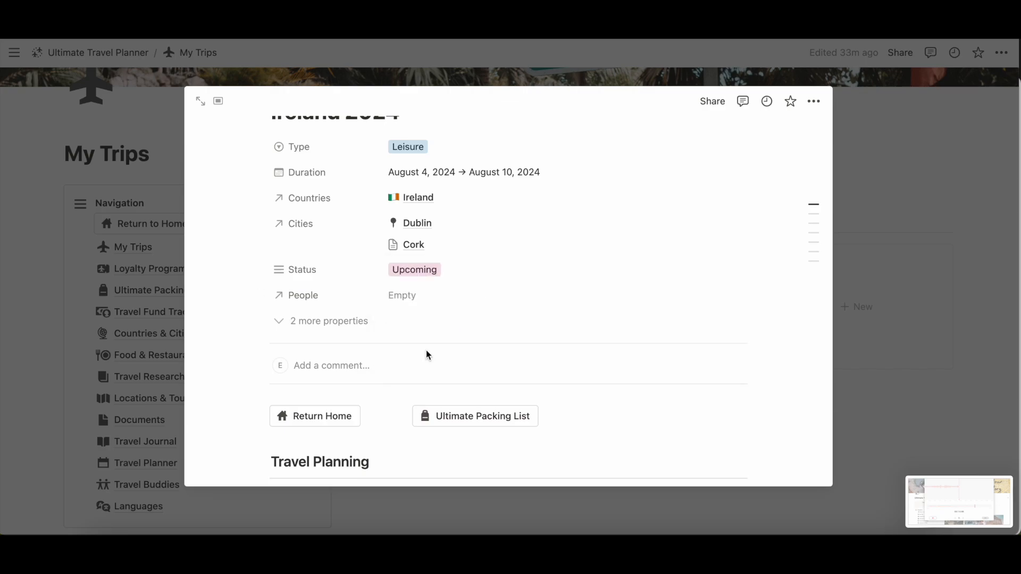
click(423, 298)
click(421, 338)
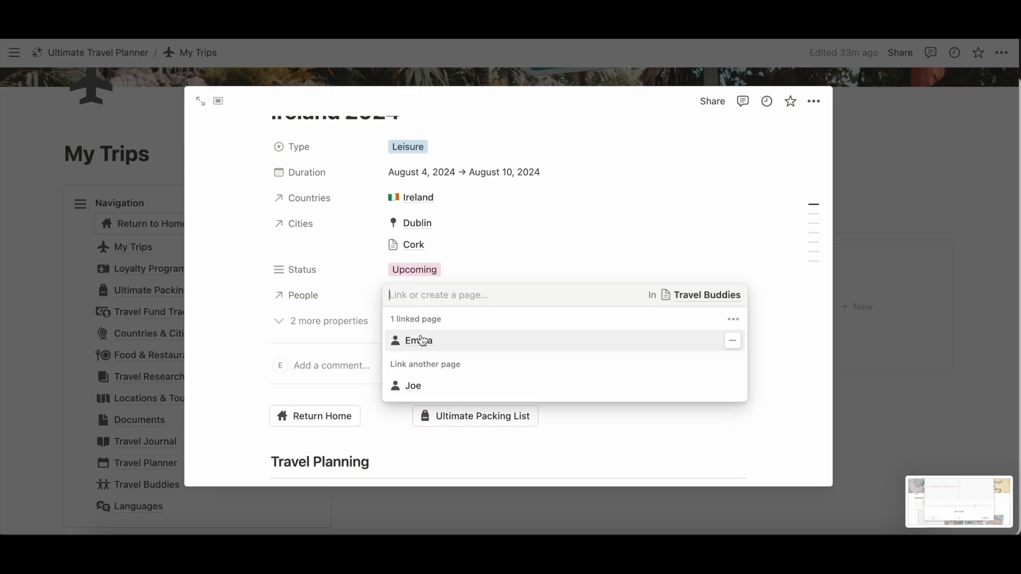
click(413, 388)
click(265, 339)
Step: Look over the trip's Travel Planning calendar, To-Do List and Expense Tracker sections, including the expense table's columns
scroll(410, 401, down, 5)
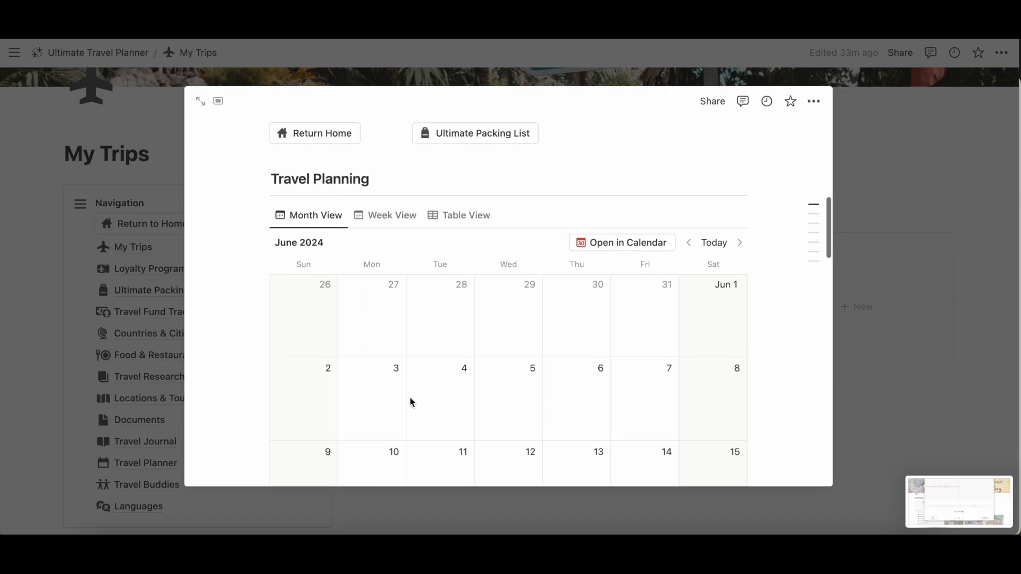
scroll(351, 303, up, 2)
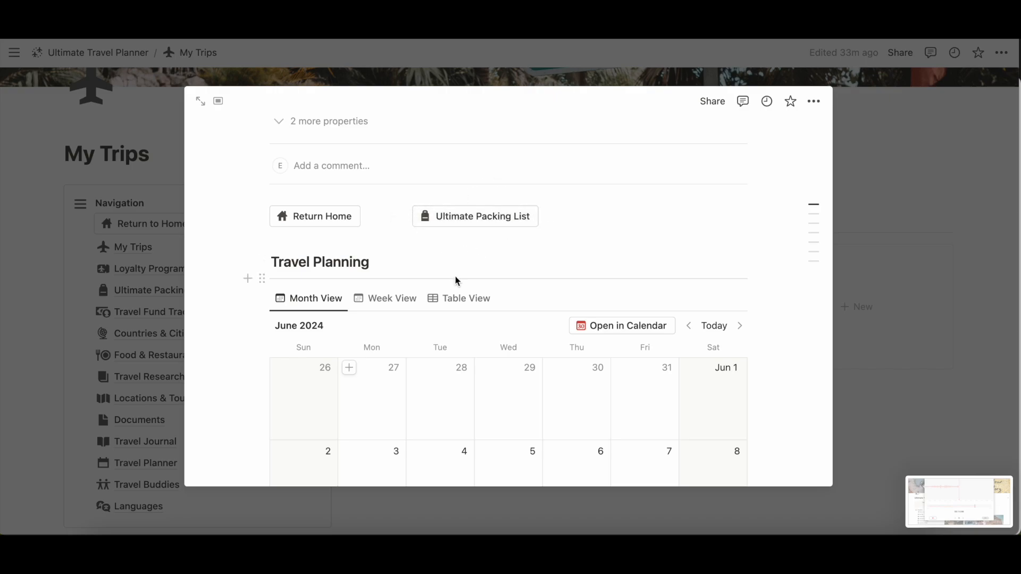
scroll(457, 281, down, 3)
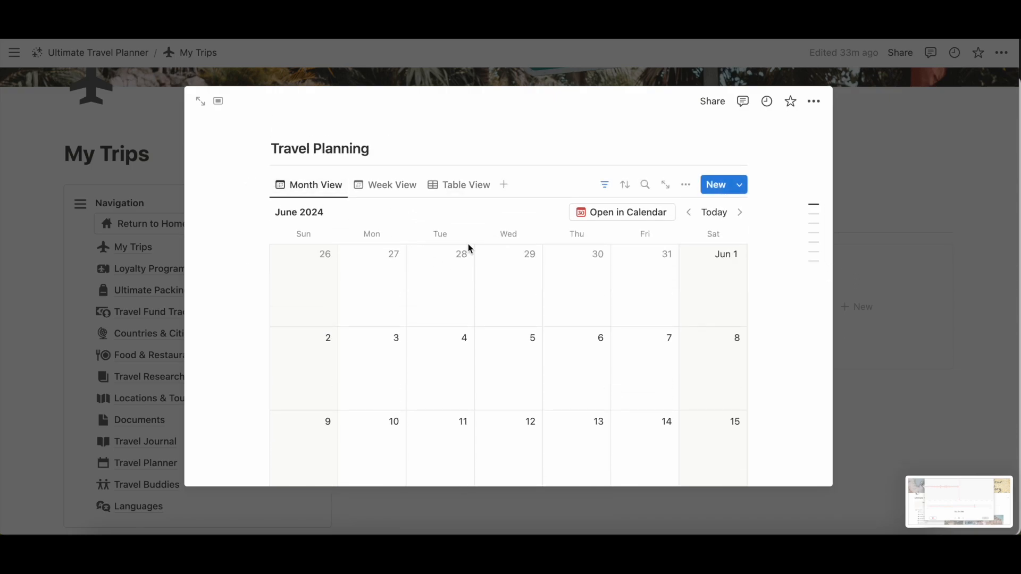
scroll(336, 279, down, 3)
scroll(335, 279, up, 3)
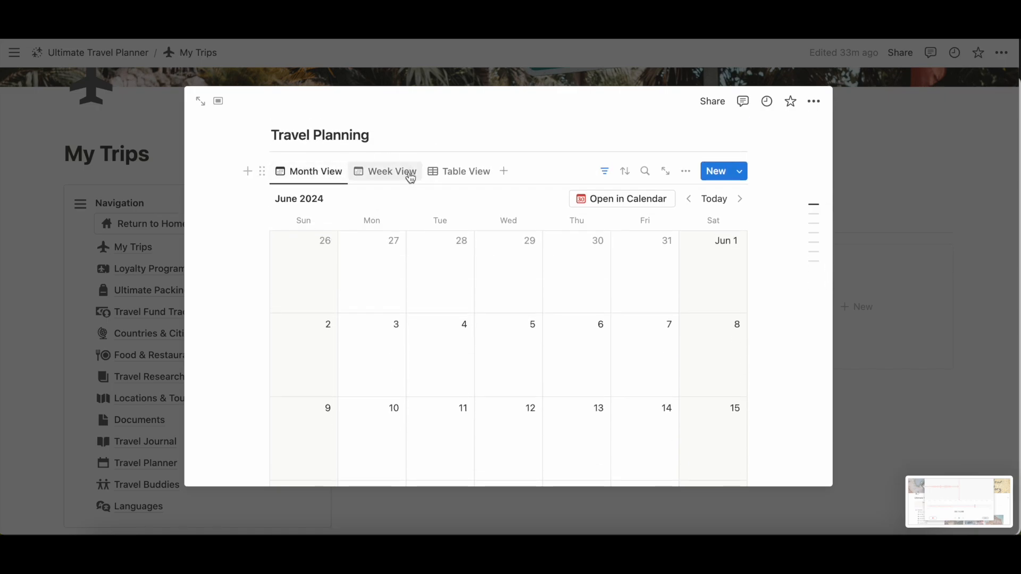
scroll(478, 312, down, 5)
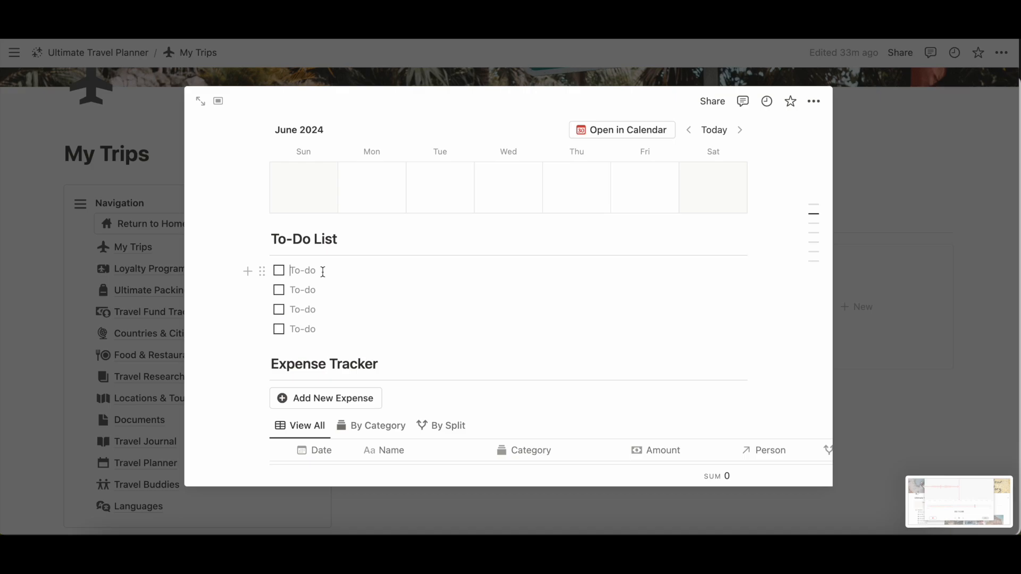
scroll(323, 272, down, 3)
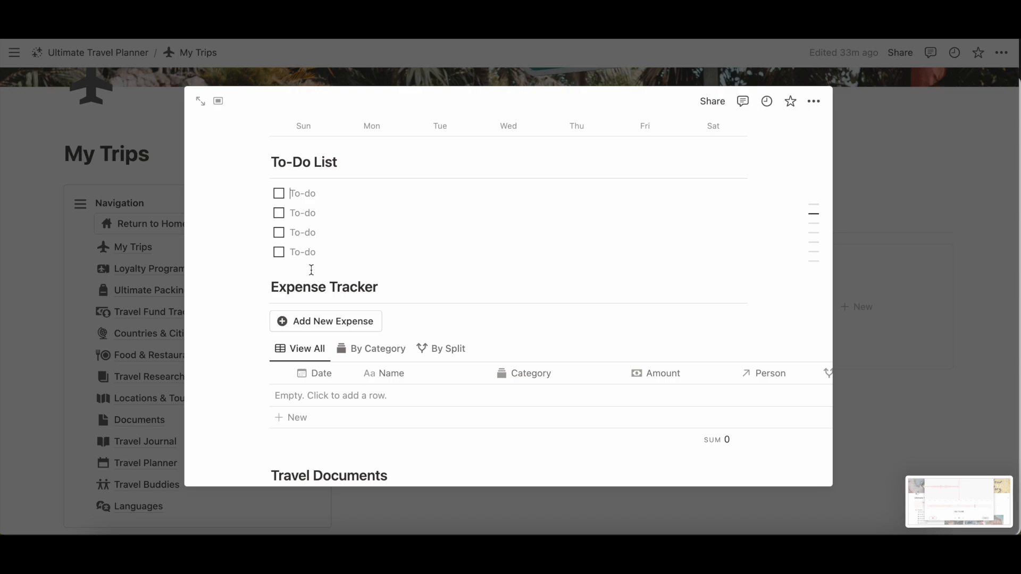
scroll(319, 271, down, 5)
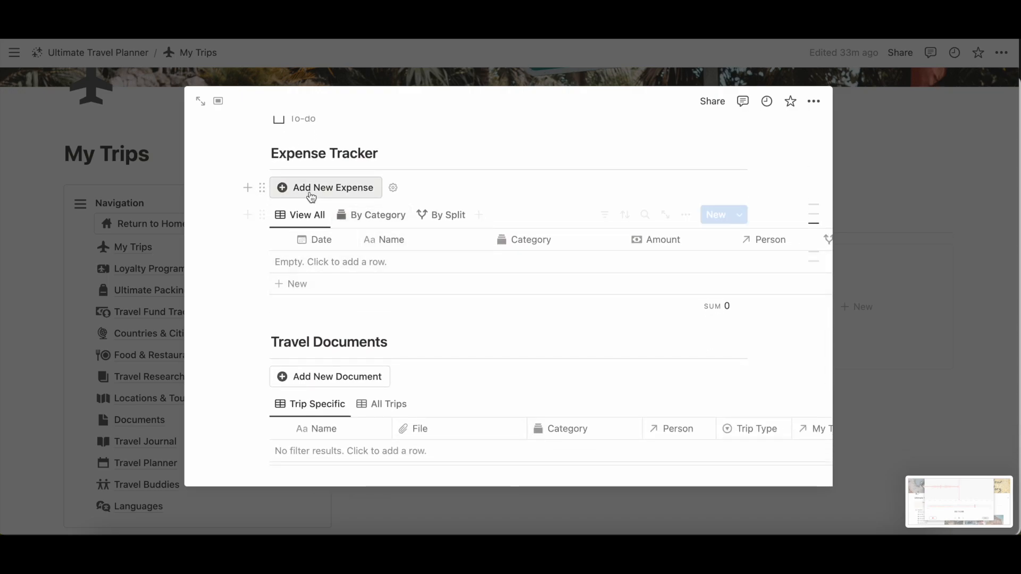
scroll(529, 273, right, 5)
scroll(530, 272, left, 3)
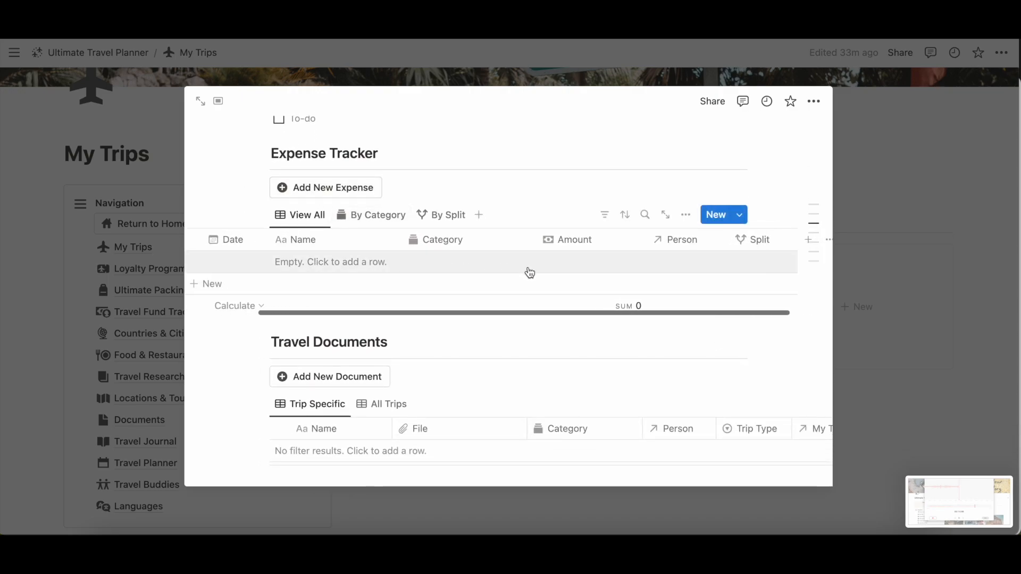
scroll(530, 273, right, 1)
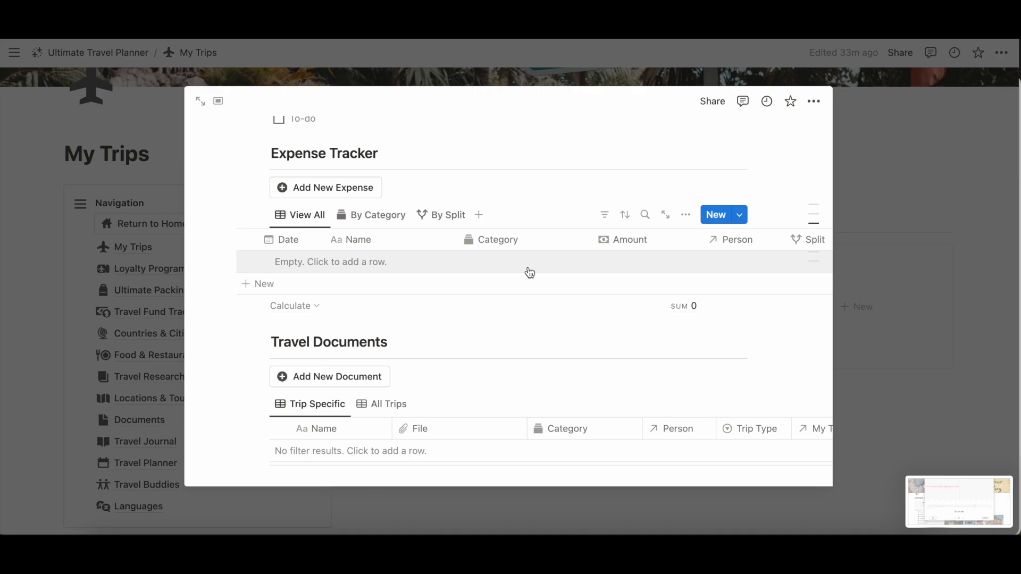
scroll(525, 273, left, 3)
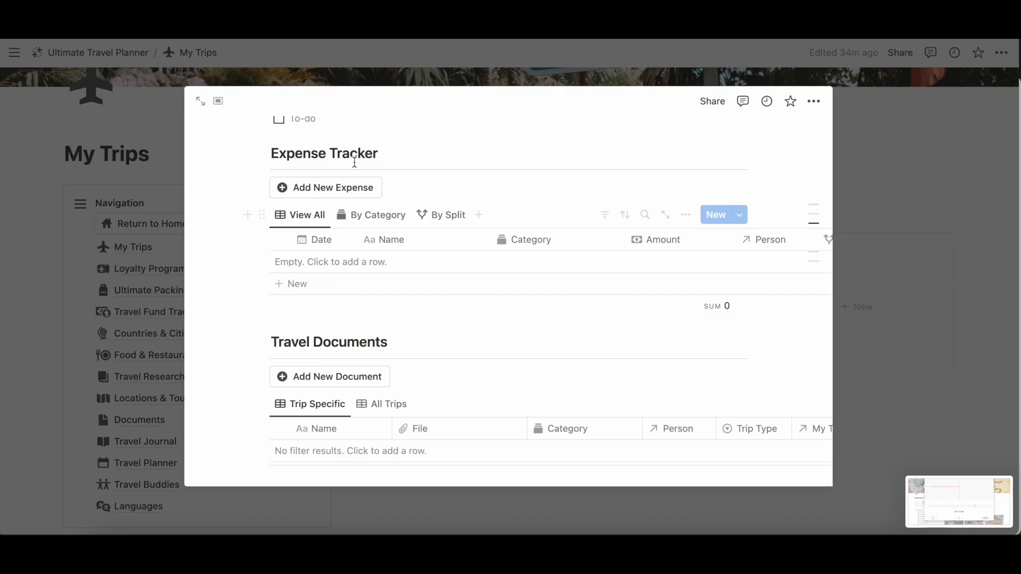
Step: Add a new expense to the trip's Expense Tracker and title it Plane Tickets to Dublin
click(318, 195)
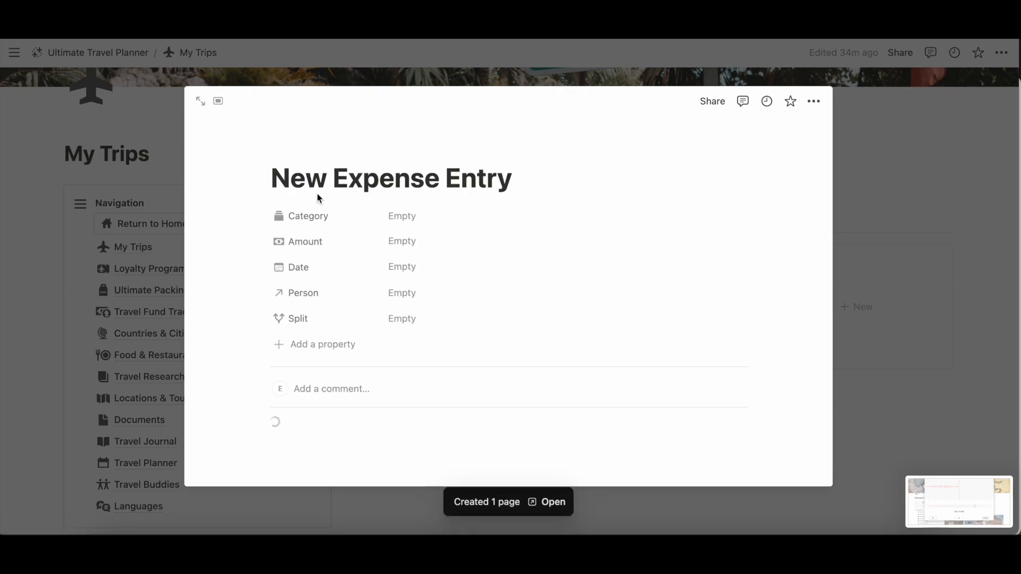
scroll(318, 196, down, 3)
scroll(318, 198, up, 3)
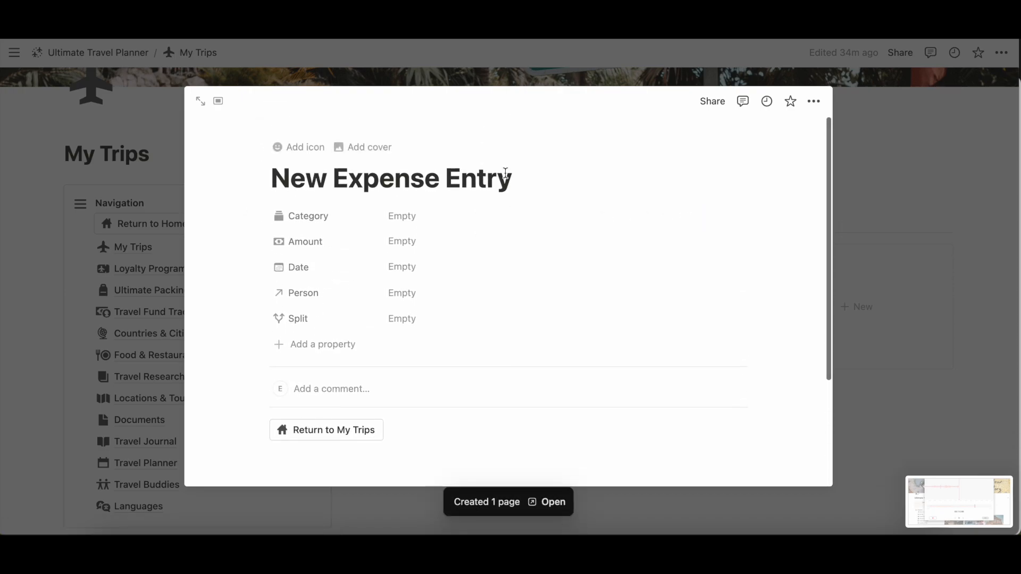
drag(511, 178, 276, 173)
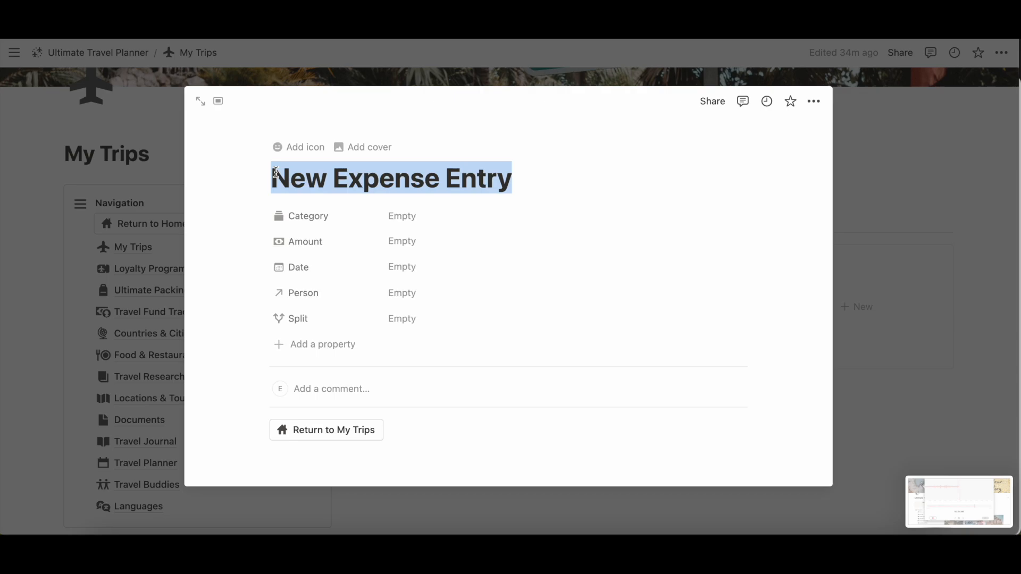
text(Plane )
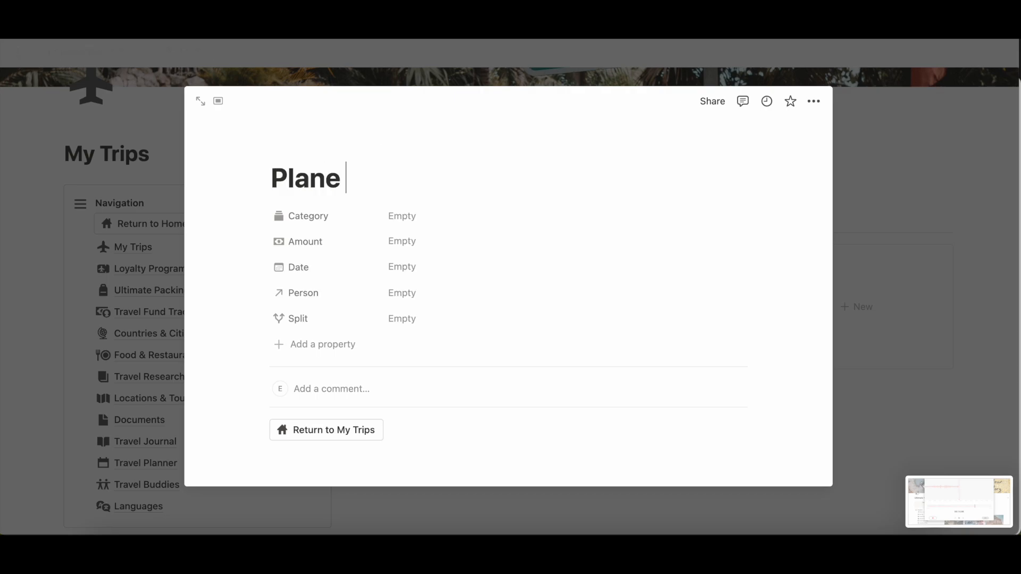
text(Tickets to Dublin)
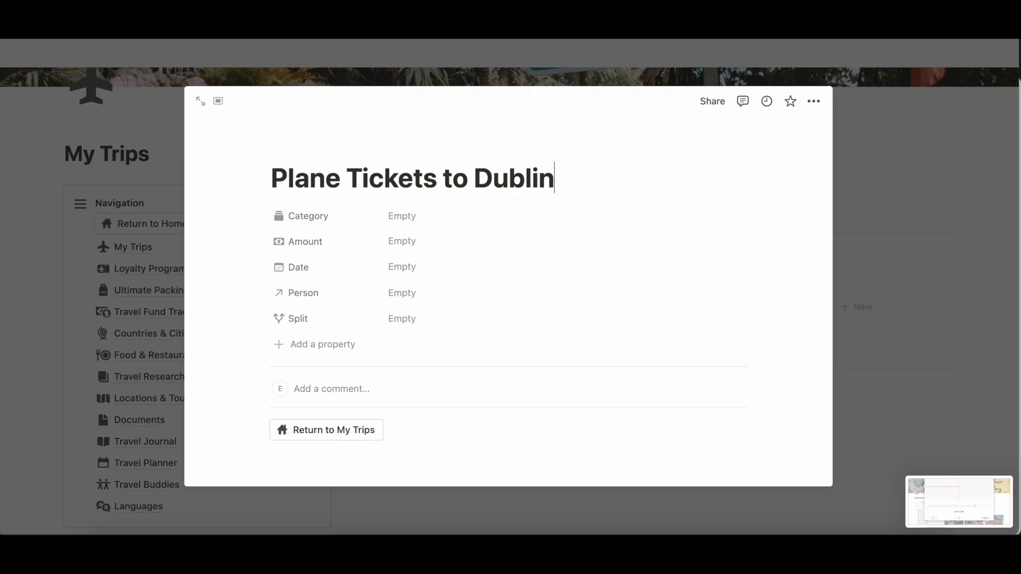
Step: Set the expense's category to Transportation and reopen the category options to look them over
click(421, 211)
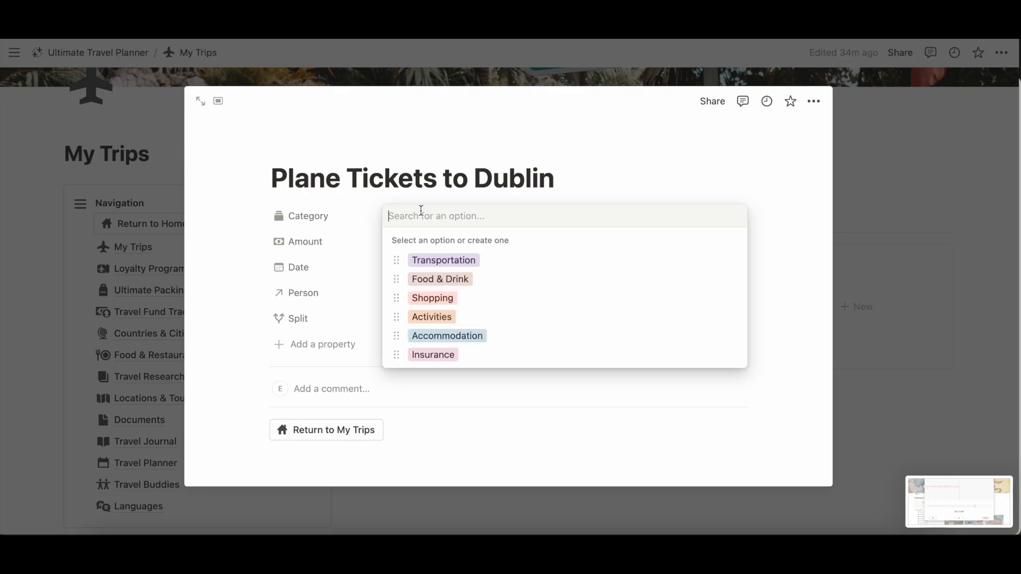
click(439, 263)
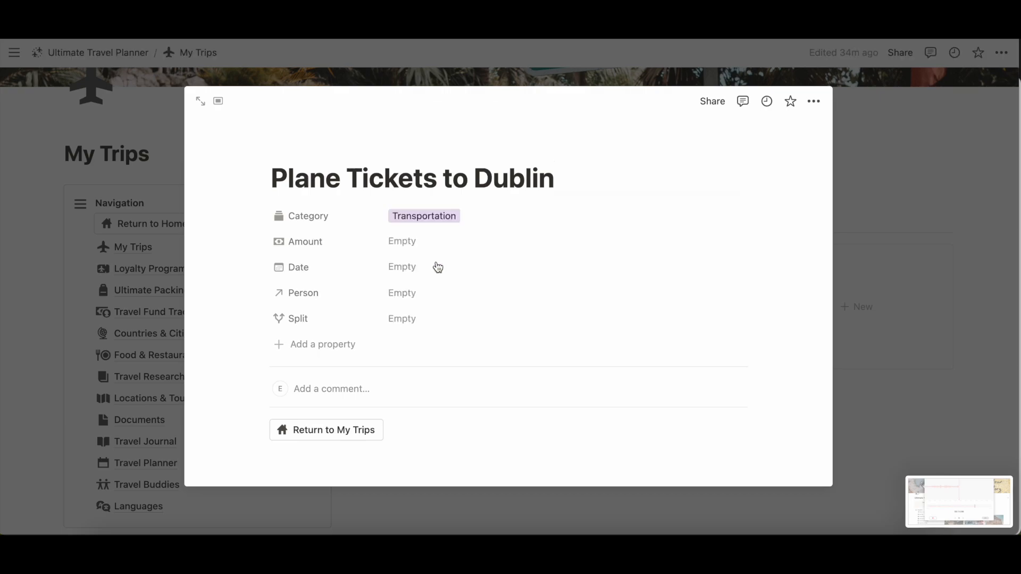
click(514, 212)
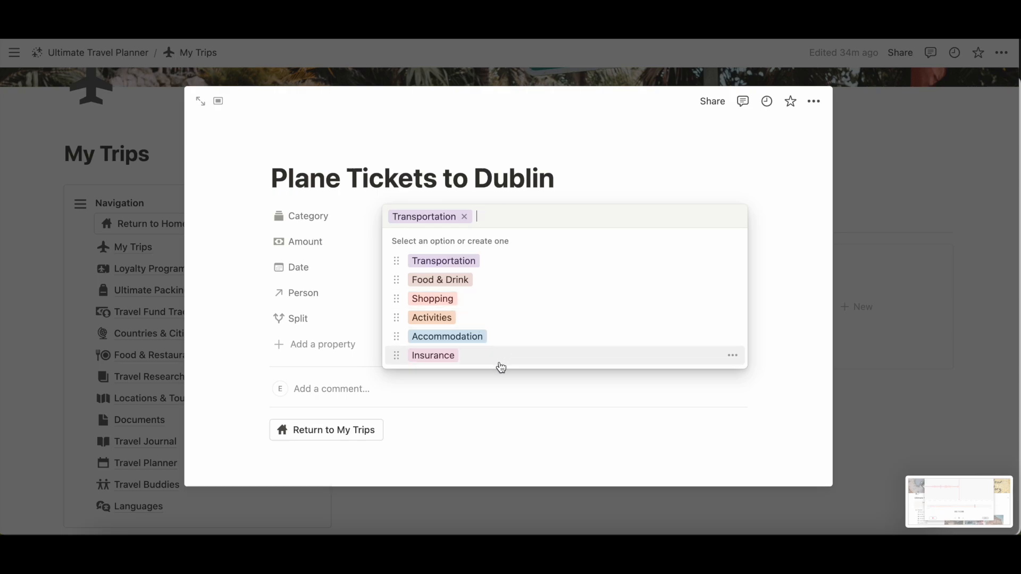
Step: Set the Plane Tickets to Dublin expense's amount to 1000 and its date to June 30, 2024
click(234, 294)
click(451, 241)
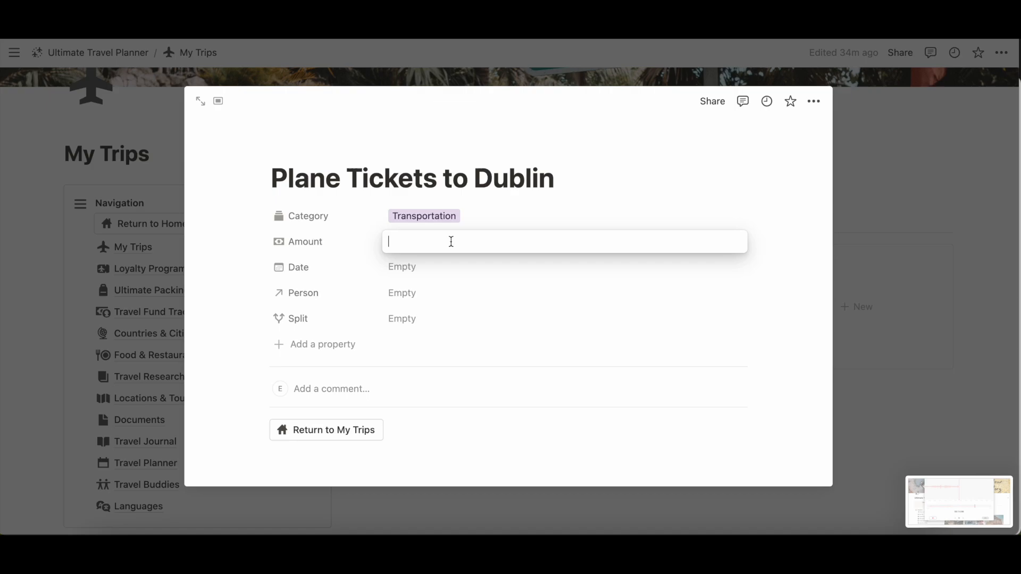
text(1000)
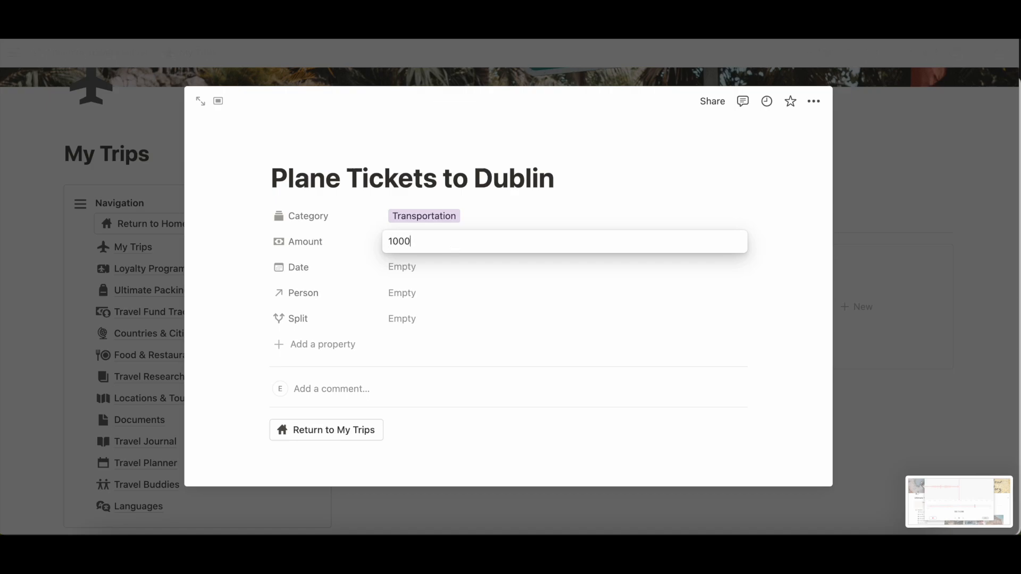
click(462, 269)
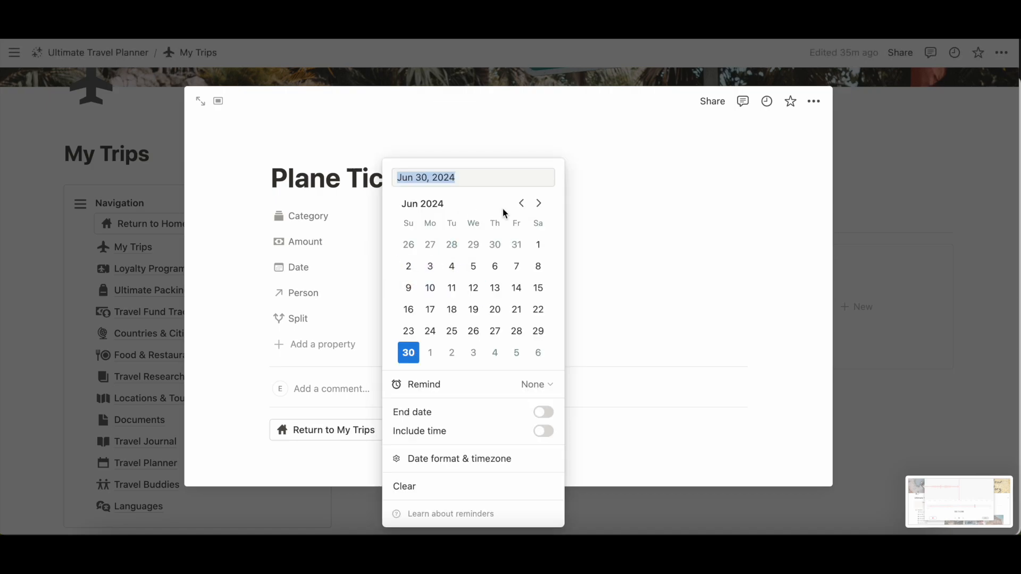
click(408, 356)
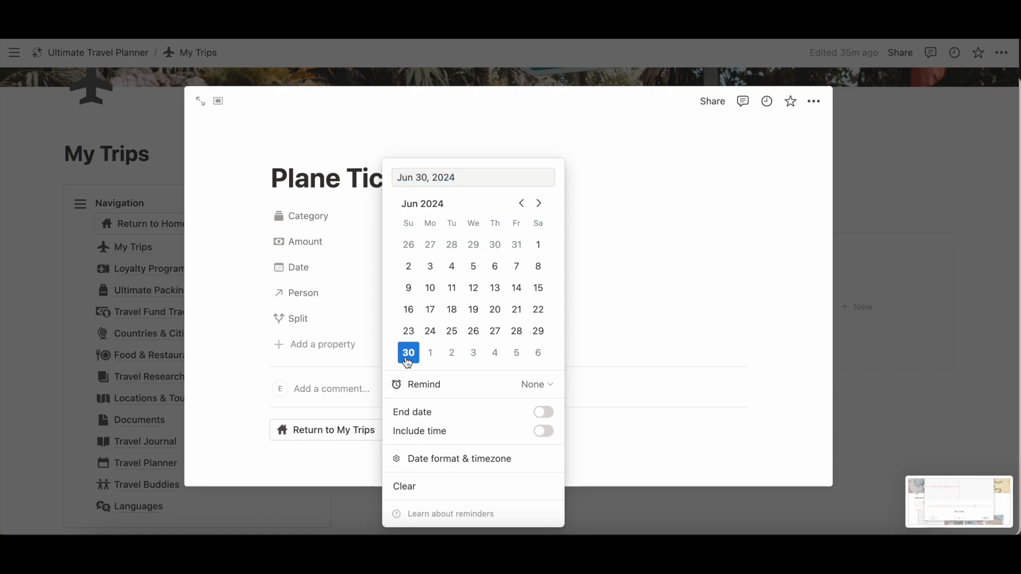
Step: Link the first travel buddy as the expense's person, set Split to Yes, and go back to the trip page
click(454, 294)
click(404, 338)
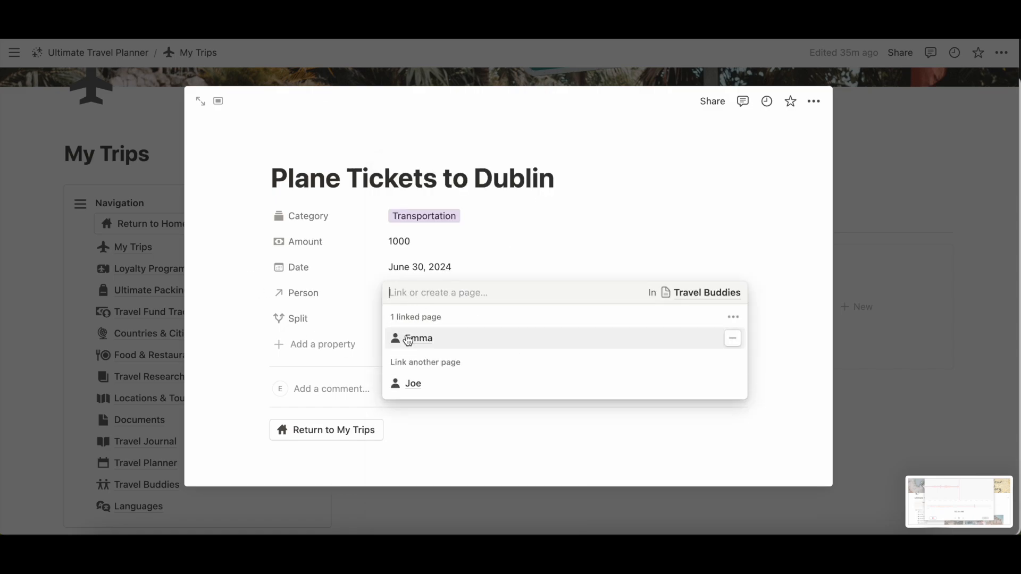
key(Escape)
click(436, 320)
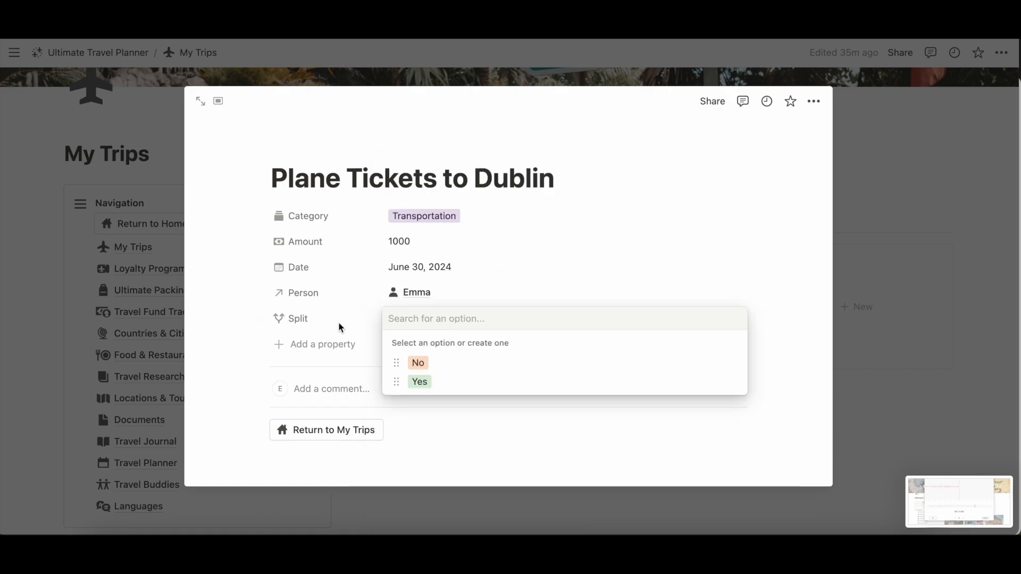
click(419, 382)
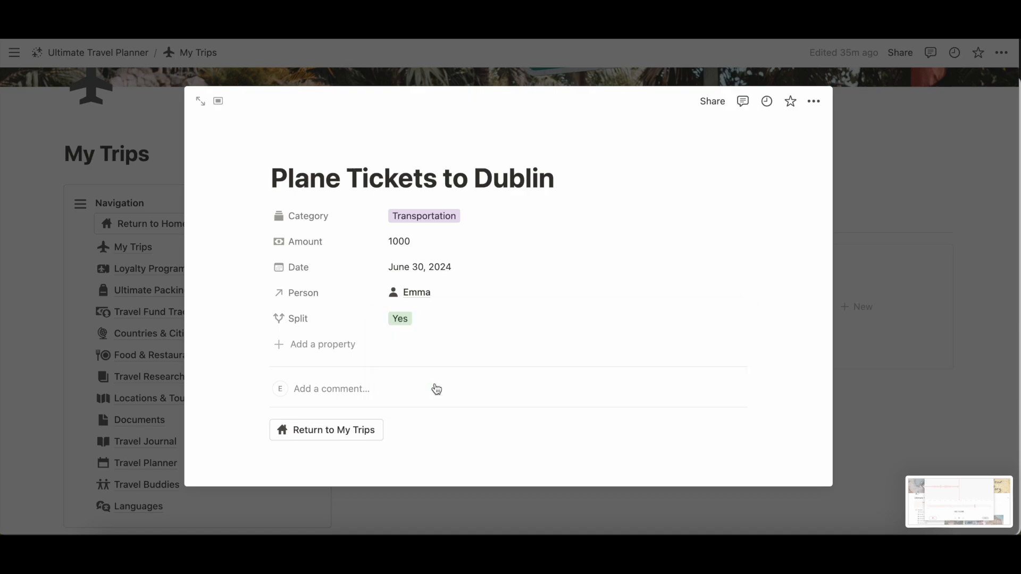
scroll(436, 389, down, 2)
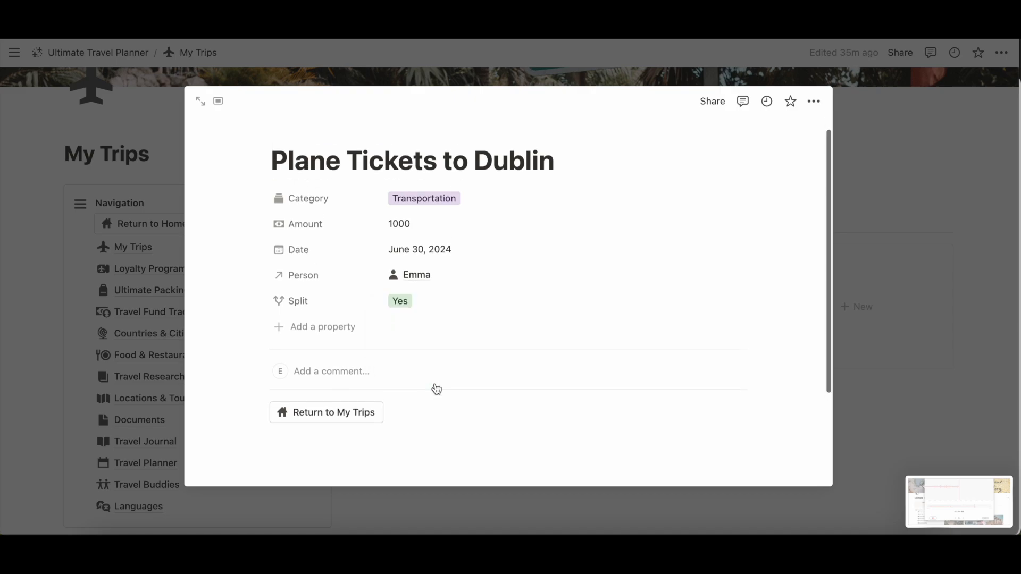
scroll(318, 428, down, 3)
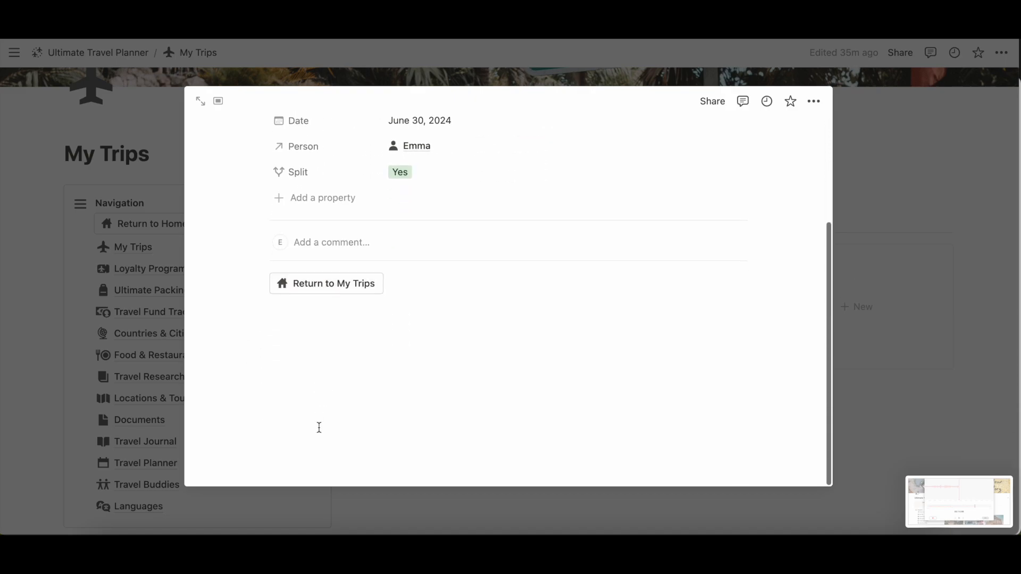
scroll(317, 427, up, 3)
click(314, 430)
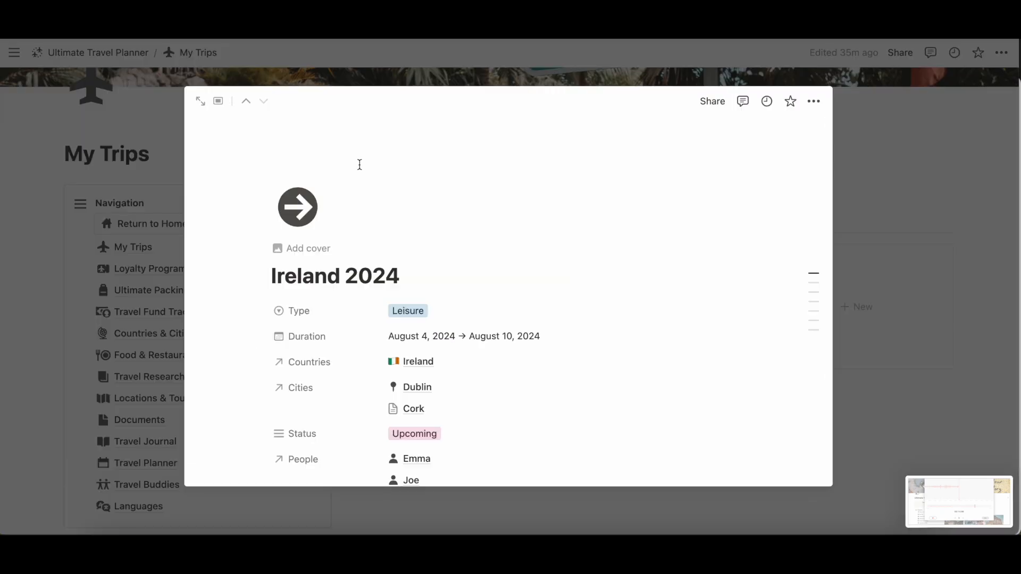
Step: Give the Ireland 2024 trip page an Unsplash cover photo of coastal cliffs from the search for ireland
click(304, 246)
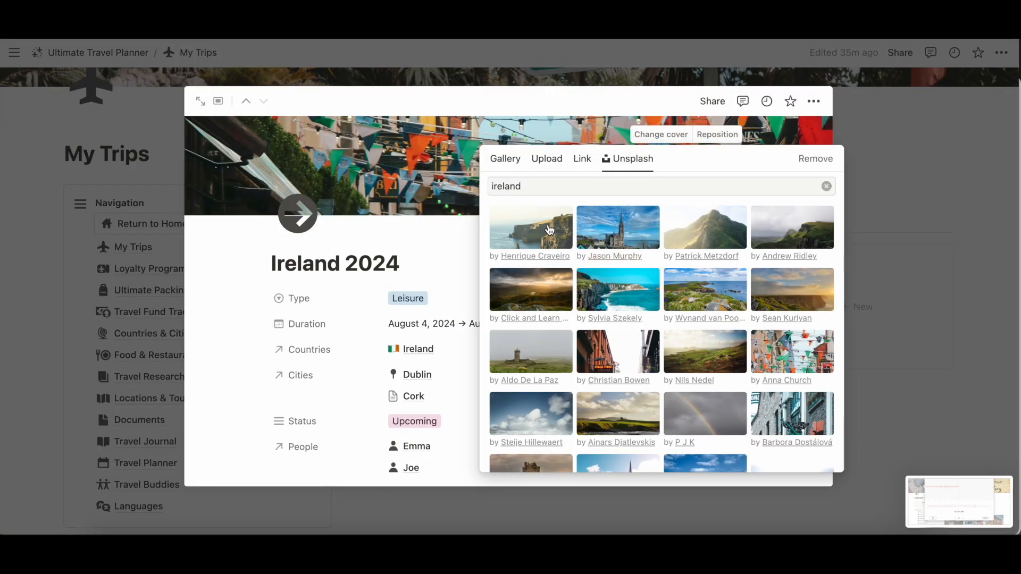
click(550, 230)
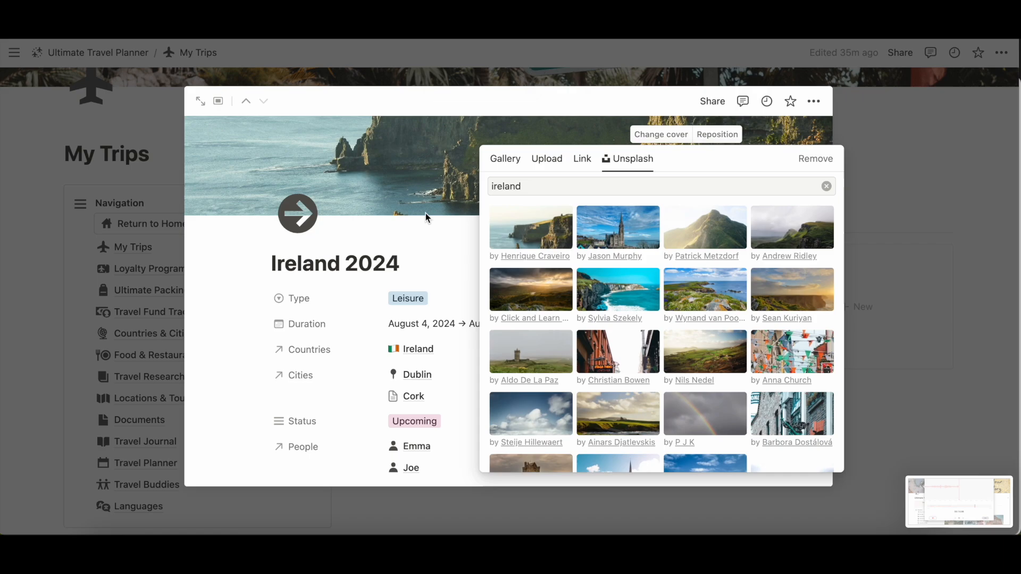
click(428, 243)
Step: Review the plane ticket expense in the trip's Expense Tracker, including its By Category and By Split views, ending on View All
scroll(429, 243, down, 1)
scroll(430, 244, down, 15)
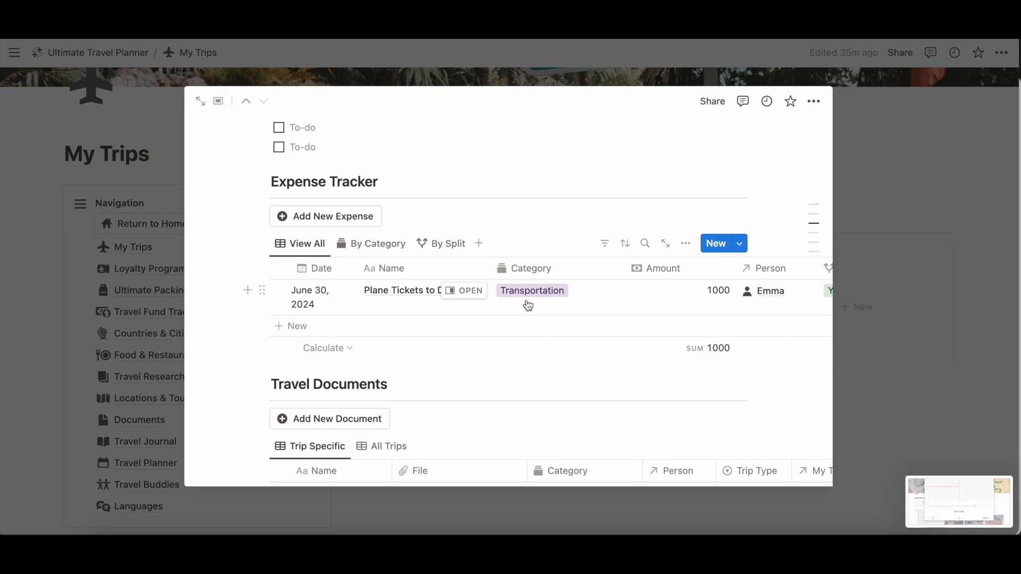
scroll(623, 308, right, 5)
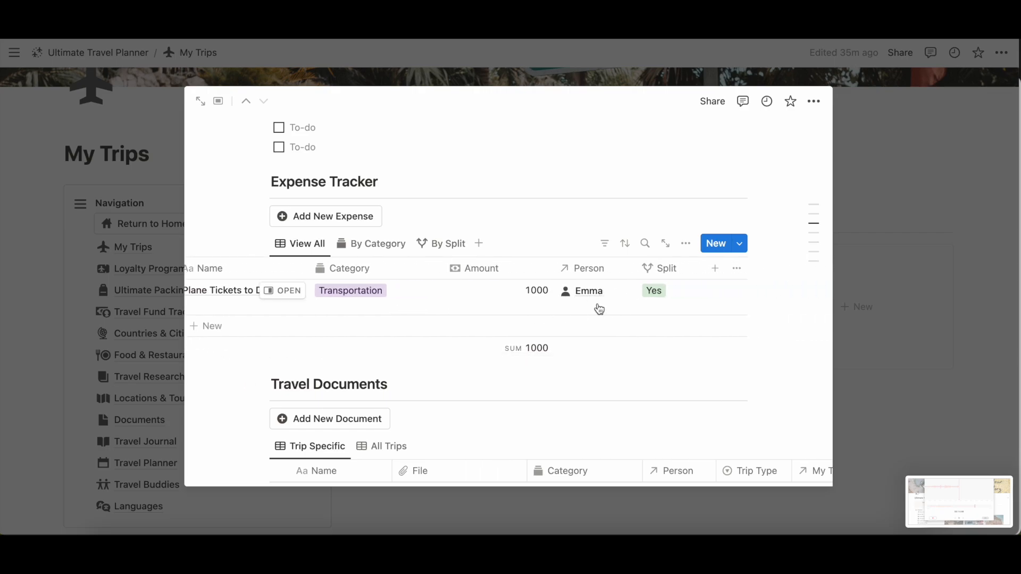
scroll(656, 306, left, 5)
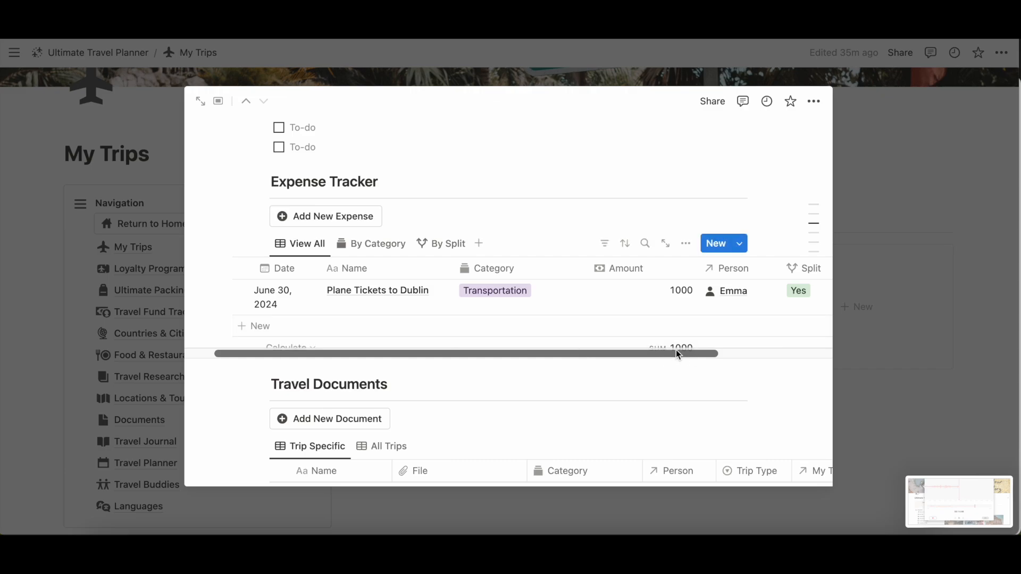
click(374, 246)
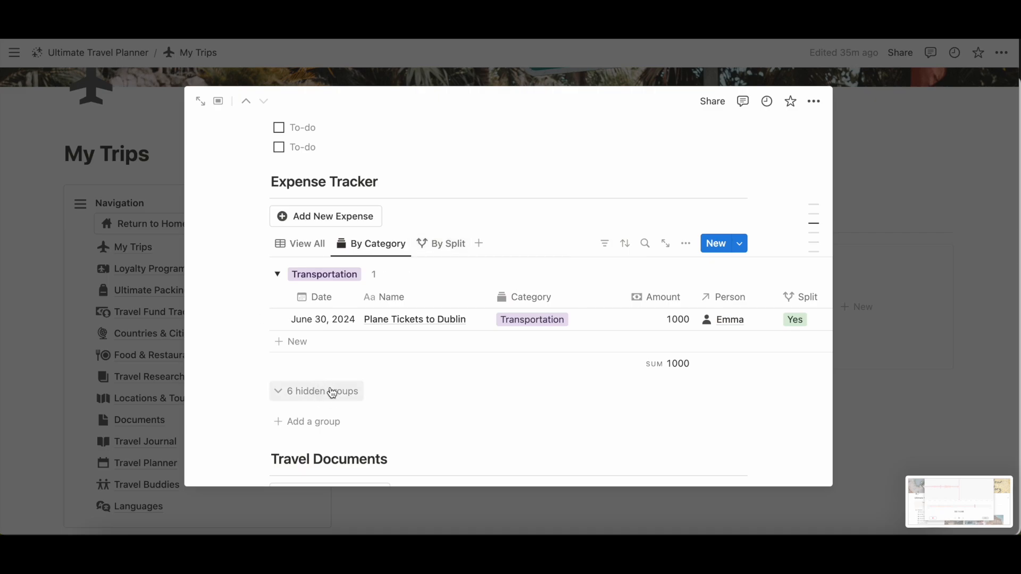
click(454, 251)
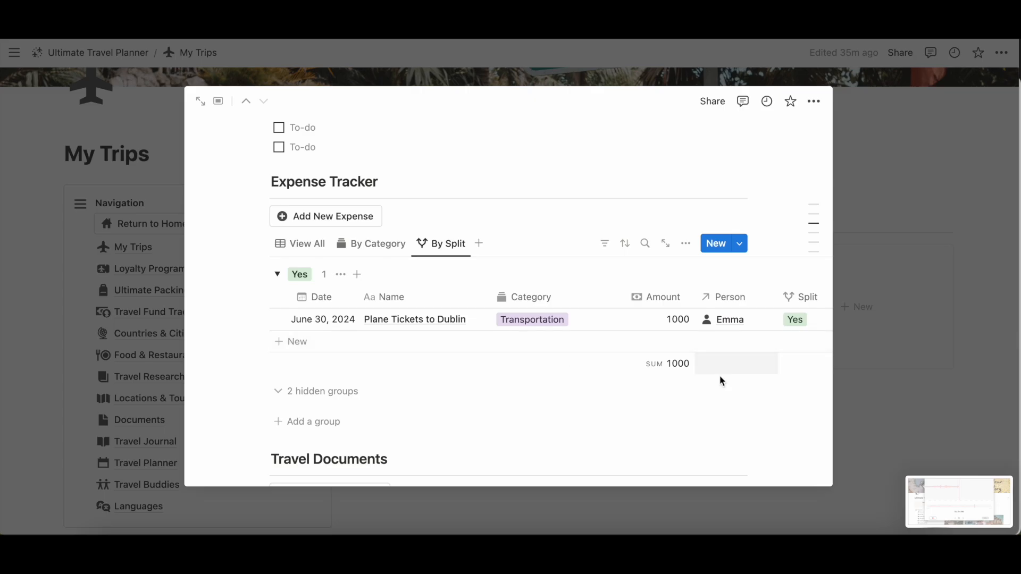
click(298, 245)
Step: Show the All Trips view of the trip's Travel Documents section
scroll(300, 258, down, 4)
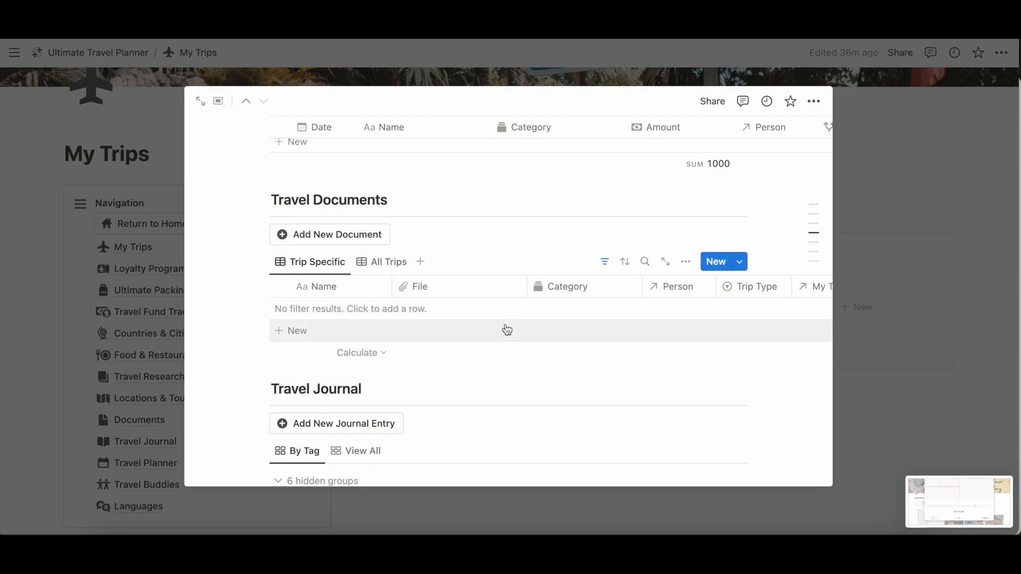
click(388, 266)
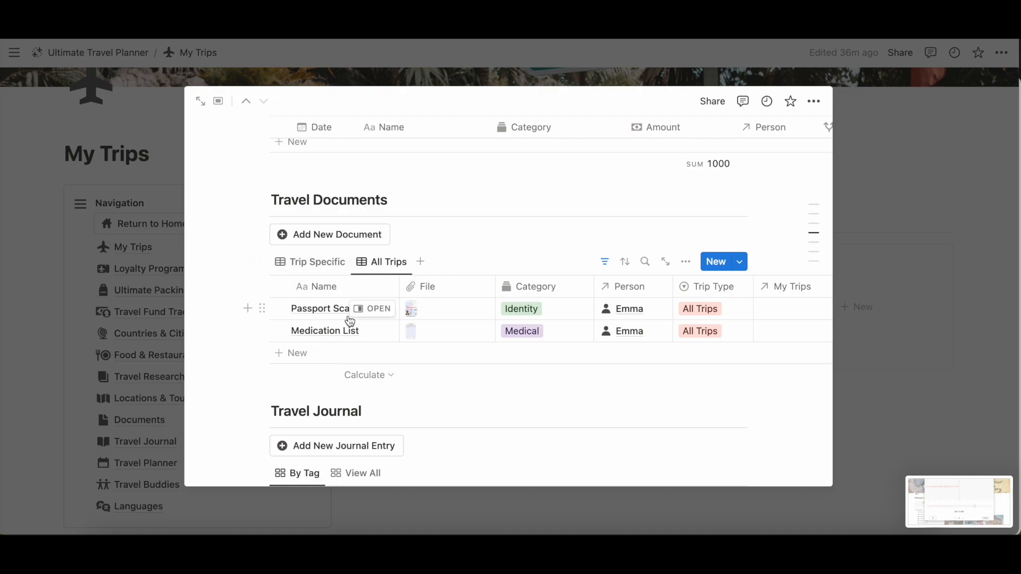
Step: Add a new journal entry to the trip's Travel Journal, look over its properties, and close it
scroll(348, 314, down, 5)
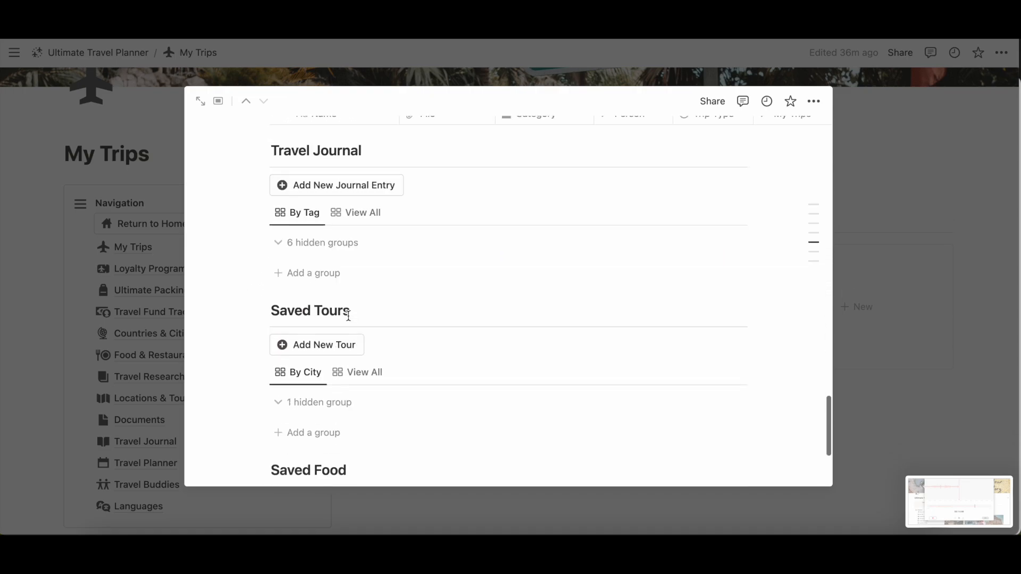
click(340, 198)
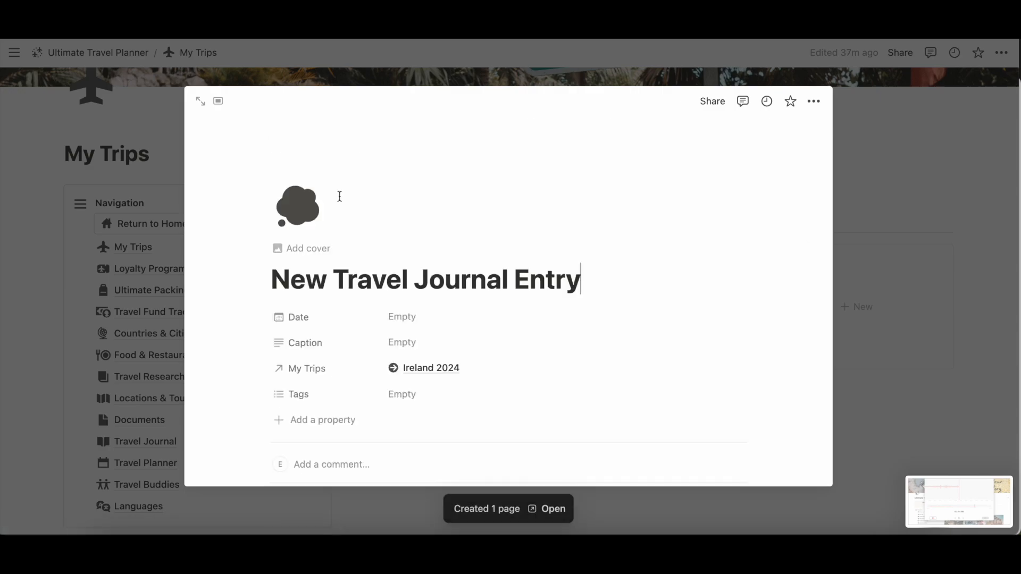
scroll(437, 279, down, 3)
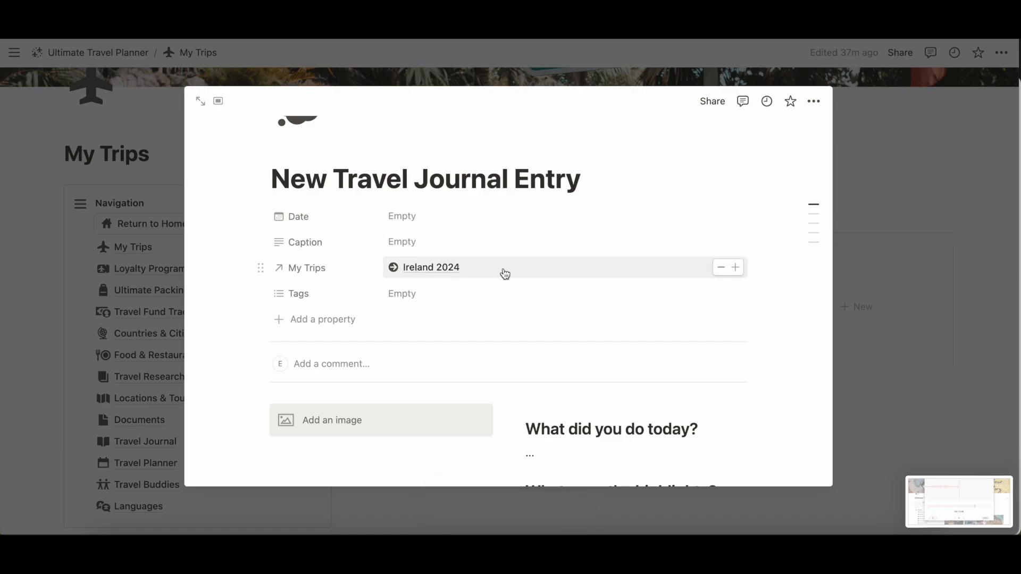
key(Escape)
Step: Look over the Saved Tours and Saved Food sections, checking the tours' View All view before returning to By City
scroll(636, 312, down, 5)
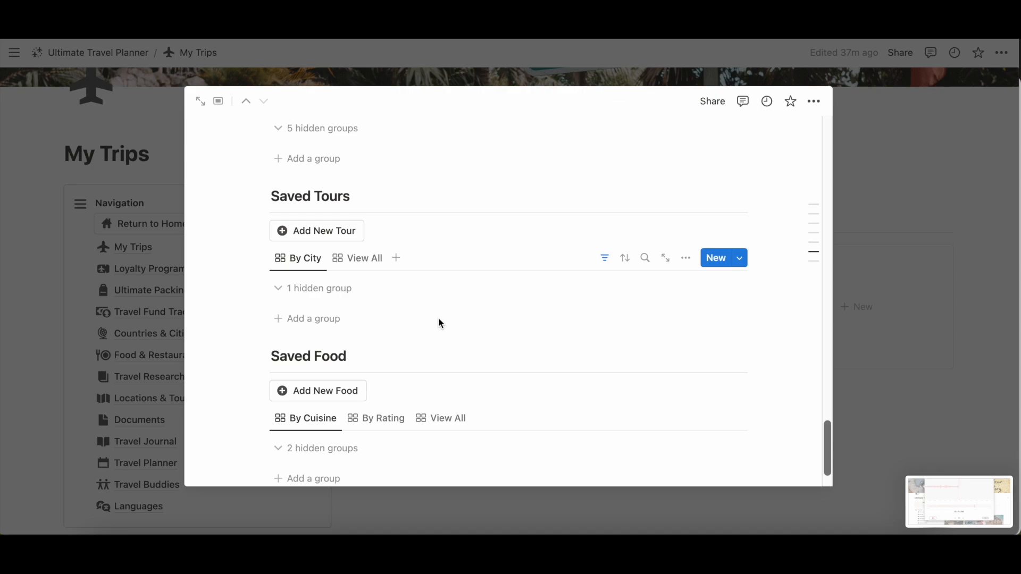
scroll(426, 313, down, 2)
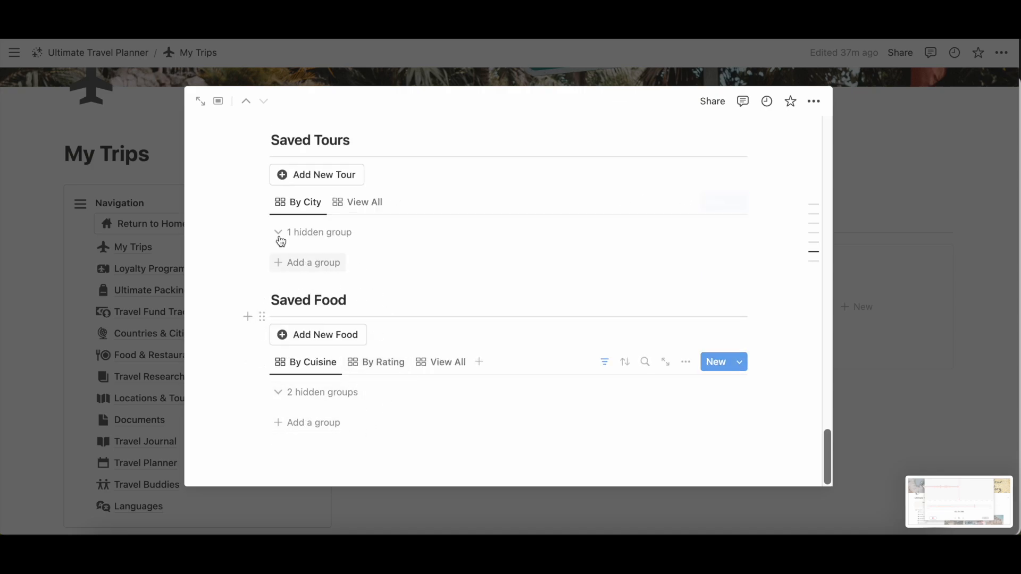
scroll(320, 250, up, 2)
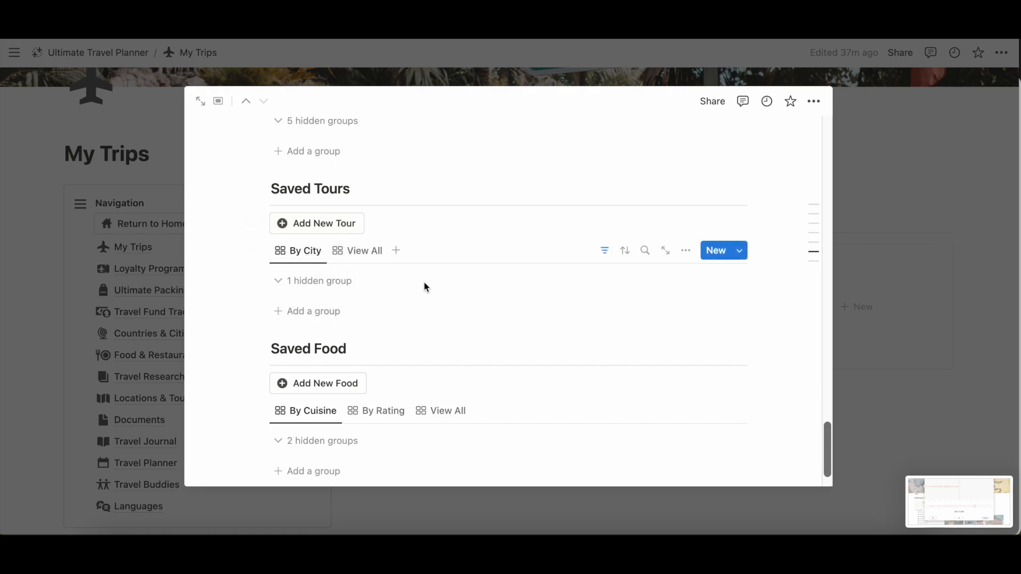
click(366, 254)
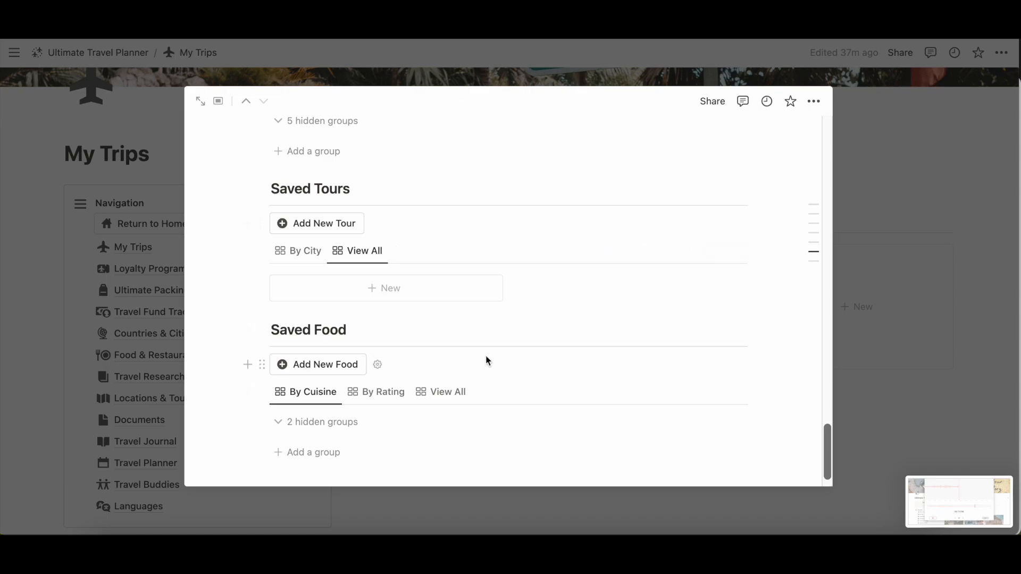
click(296, 252)
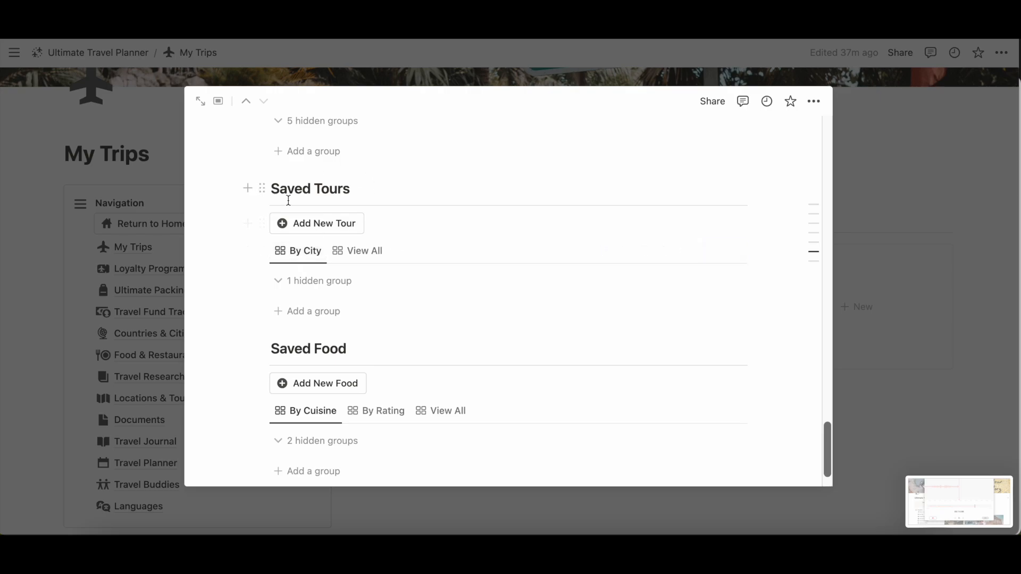
Step: Add a new food entry under Saved Food, examine its properties, Saved Location choices and notes, and return to My Trips
scroll(418, 267, down, 1)
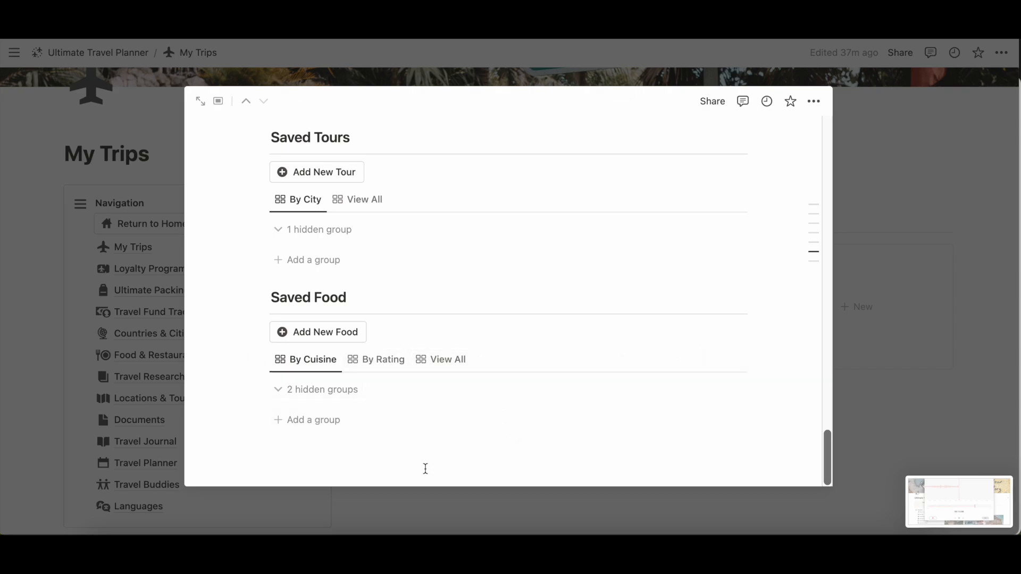
click(313, 333)
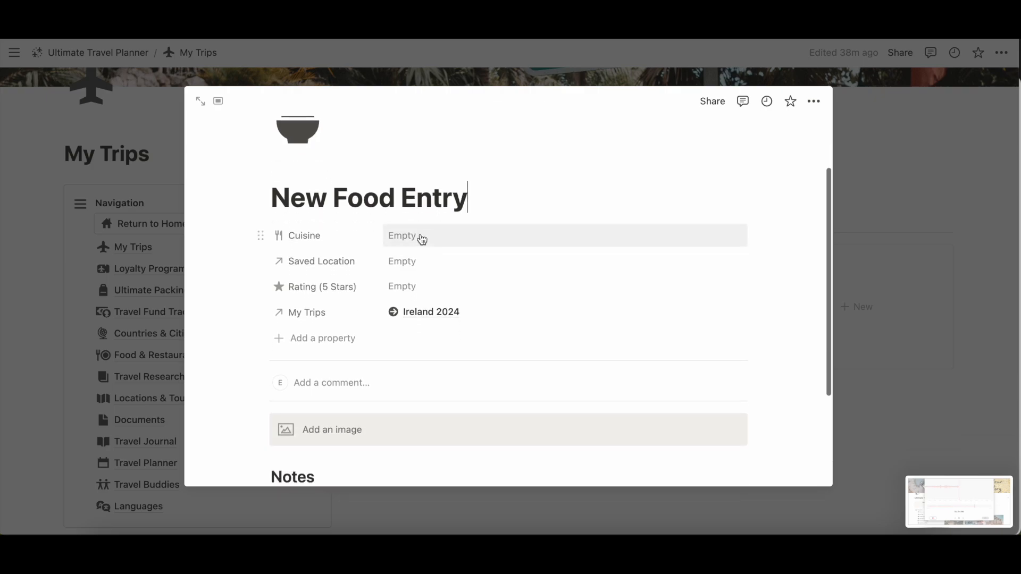
click(442, 265)
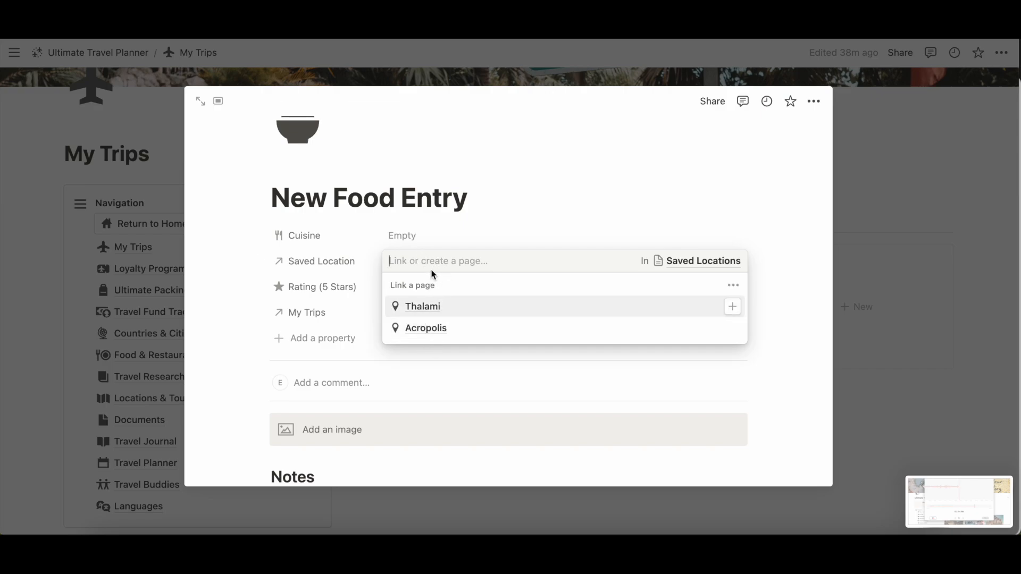
key(Escape)
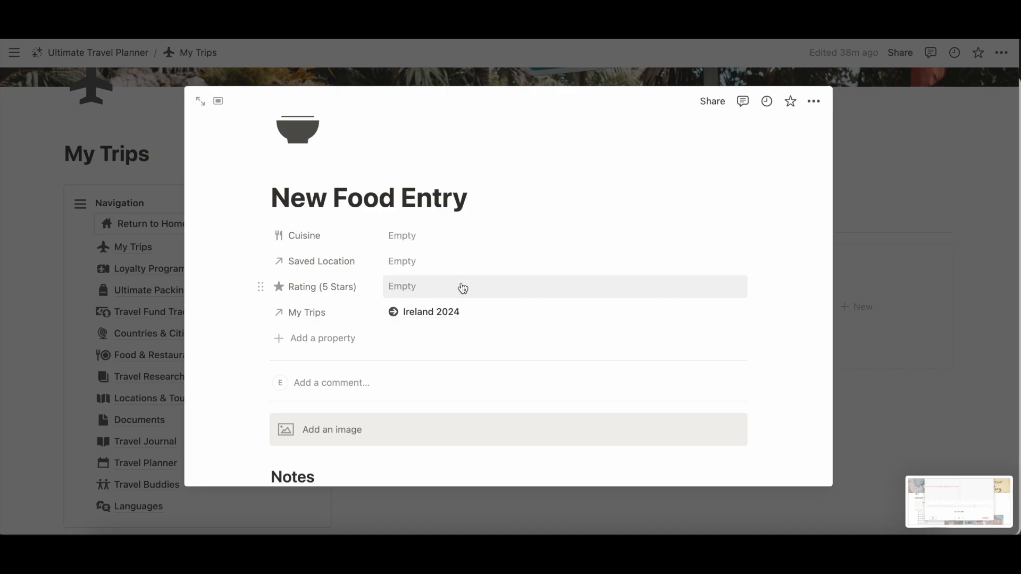
scroll(463, 288, down, 2)
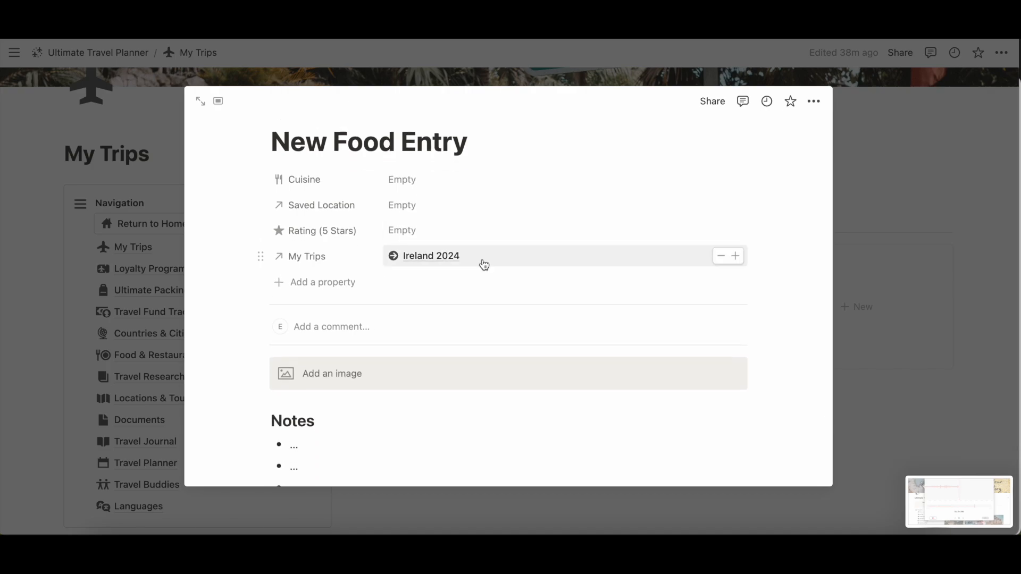
scroll(484, 264, down, 3)
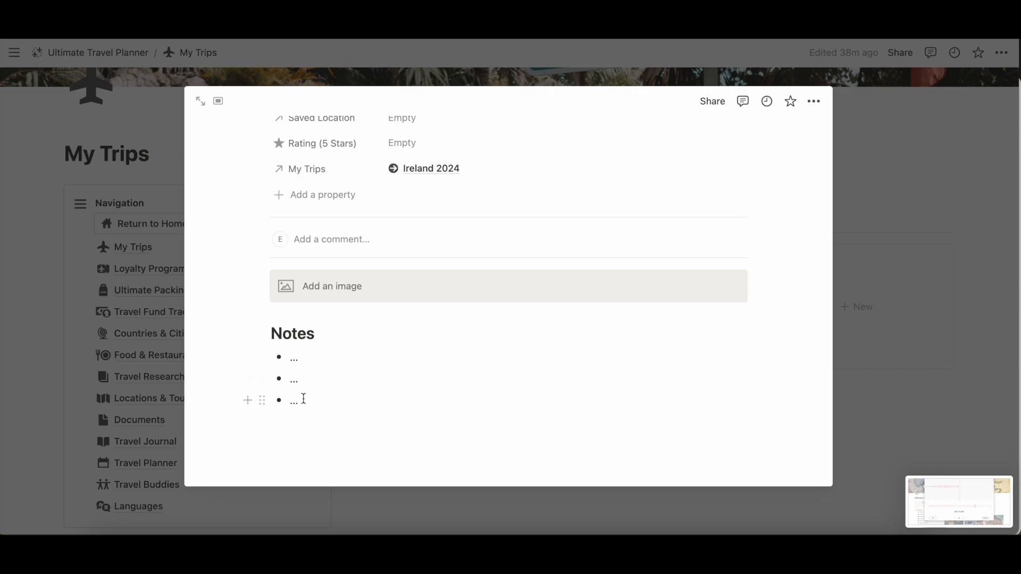
scroll(303, 399, up, 5)
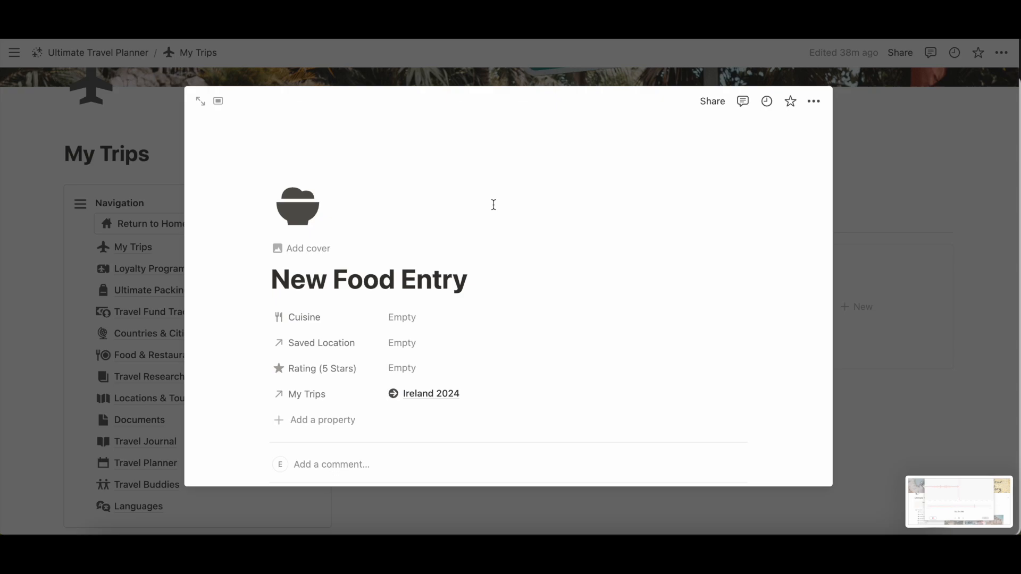
key(Escape)
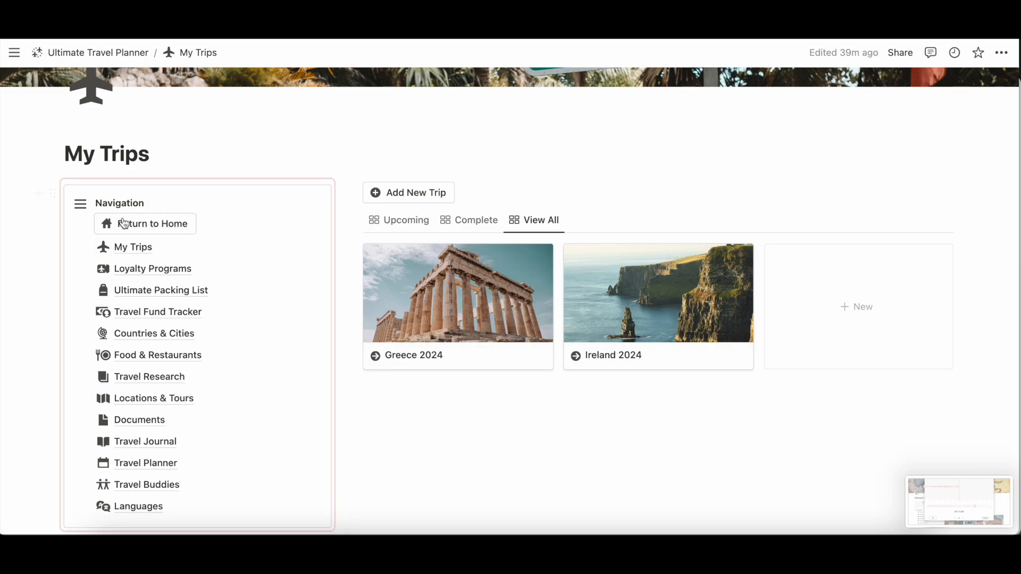
Step: Return to the planner's home page and show all destinations in the View All view
click(159, 223)
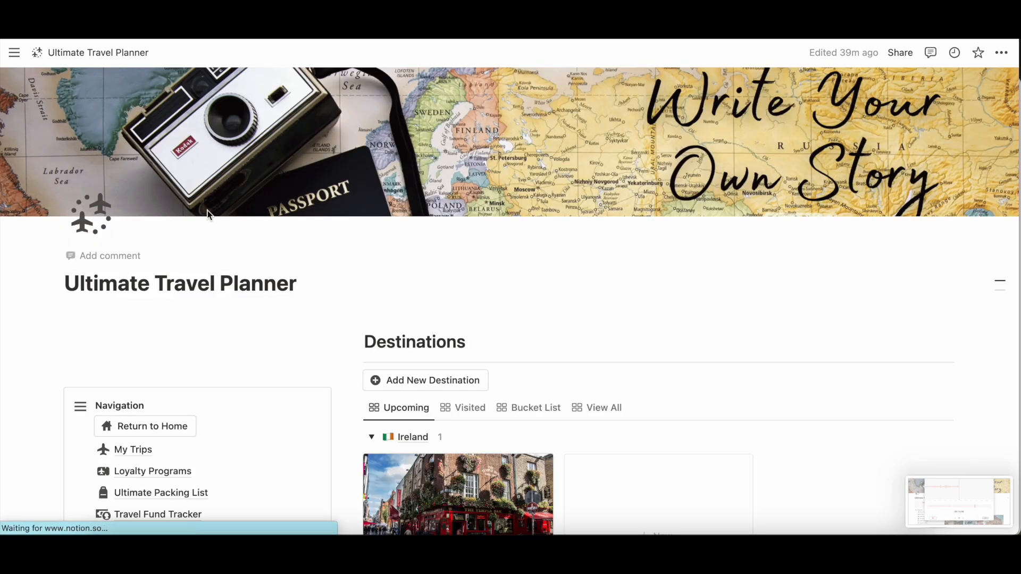
scroll(551, 269, down, 4)
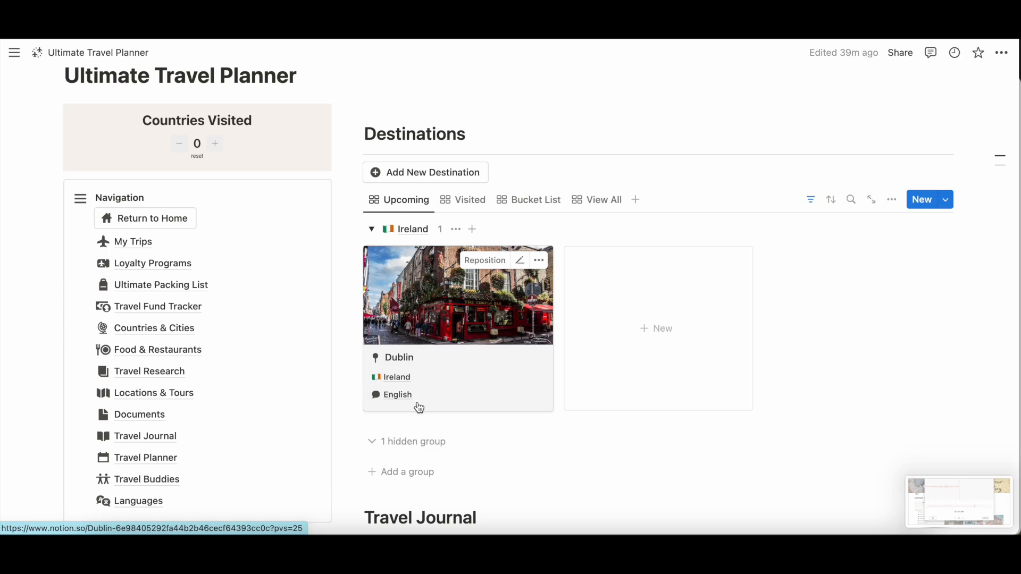
scroll(598, 238, up, 1)
click(598, 238)
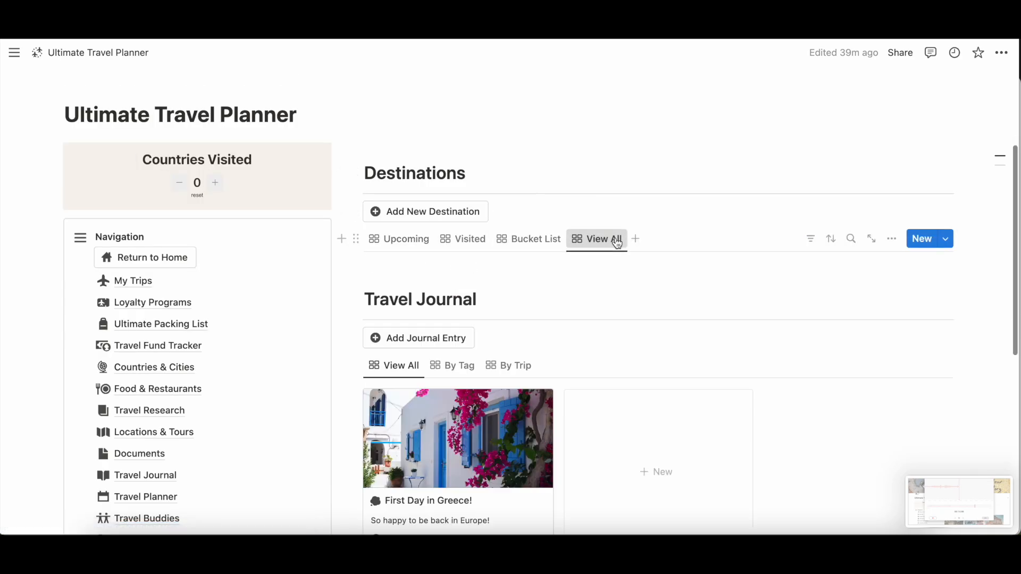
scroll(840, 269, down, 5)
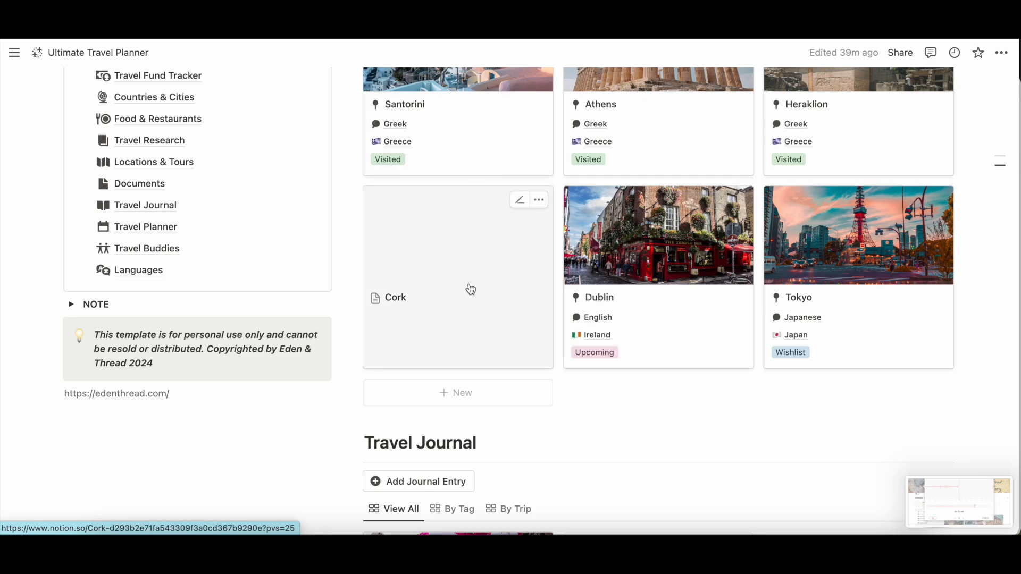
Step: Open the Cork destination and link it to the language English and the country Ireland
click(520, 202)
click(520, 205)
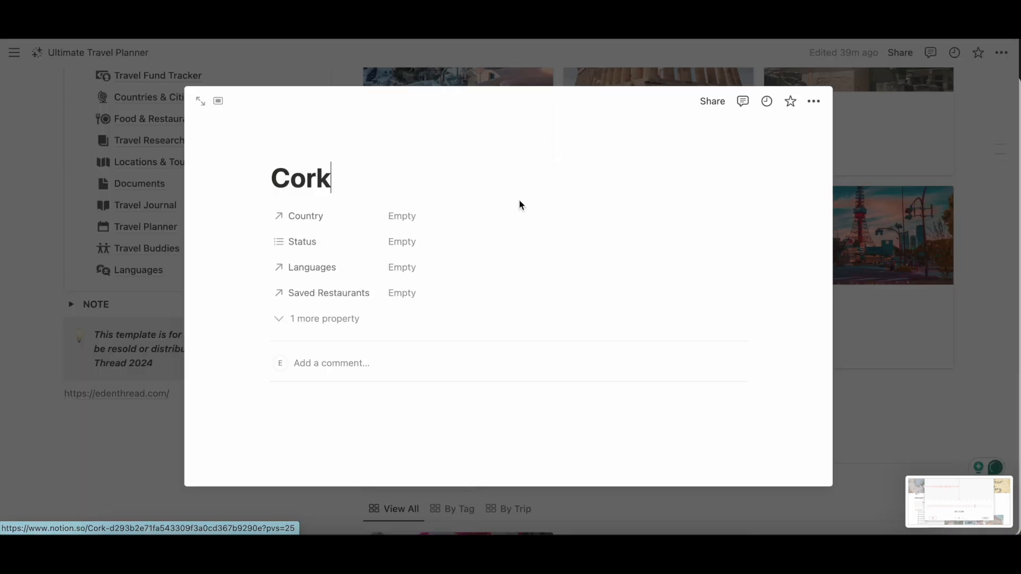
mouse_move(356, 166)
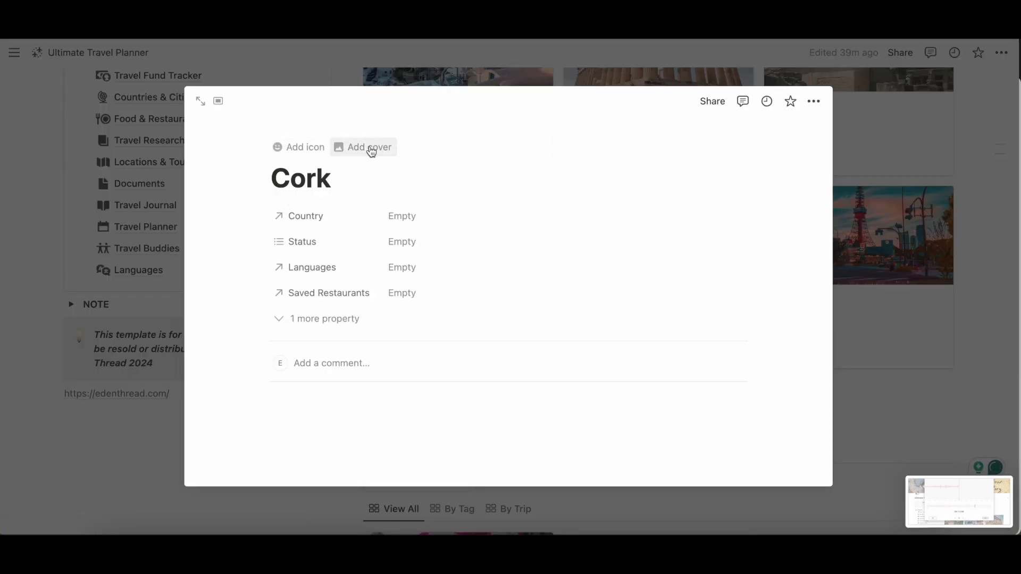
scroll(381, 330, down, 2)
scroll(381, 331, up, 2)
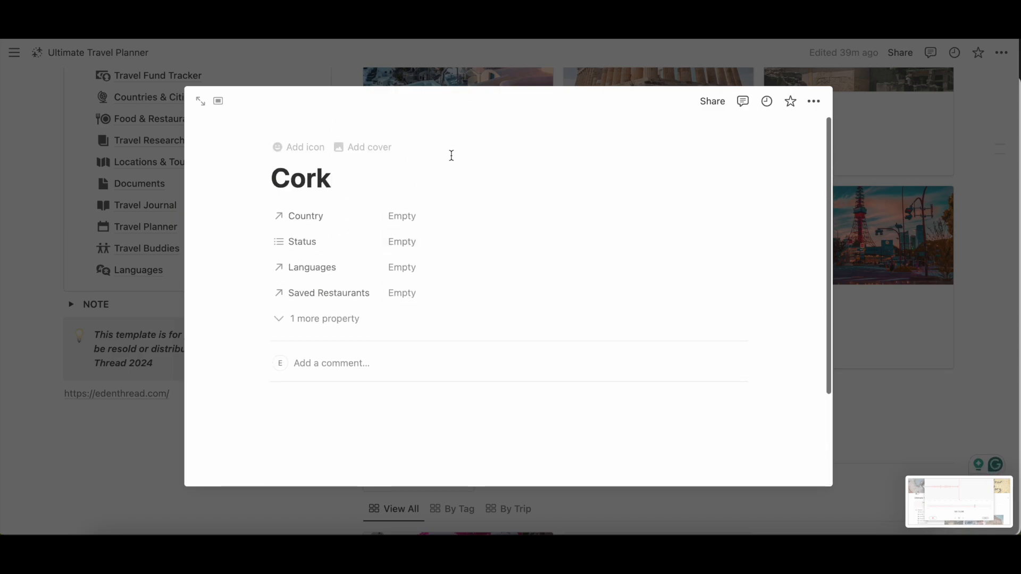
click(400, 275)
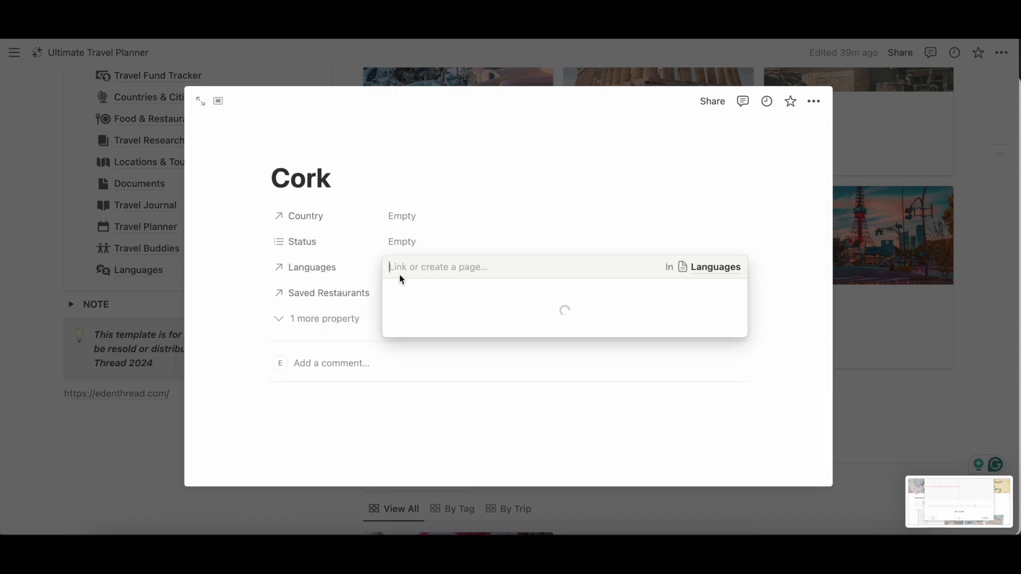
click(433, 357)
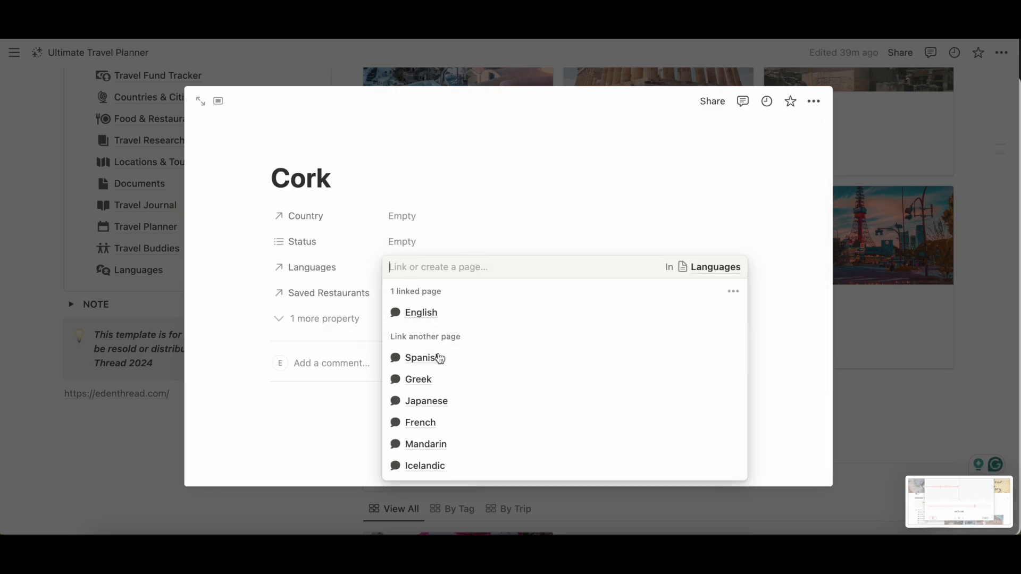
click(426, 218)
key(Return)
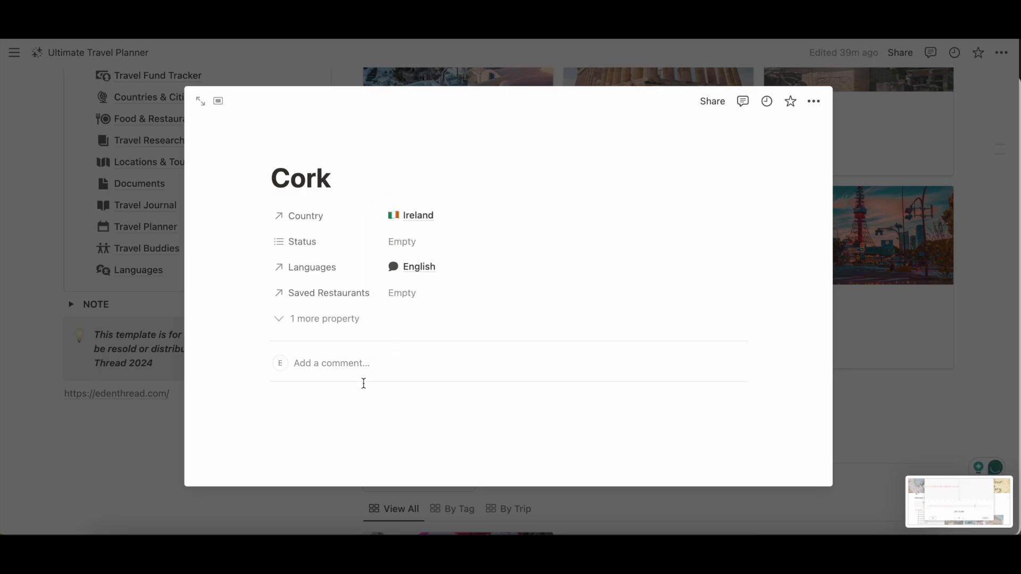
Step: Set Cork's status to Upcoming, add a cover photo of a waterfront cathedral, and close the entry
click(504, 246)
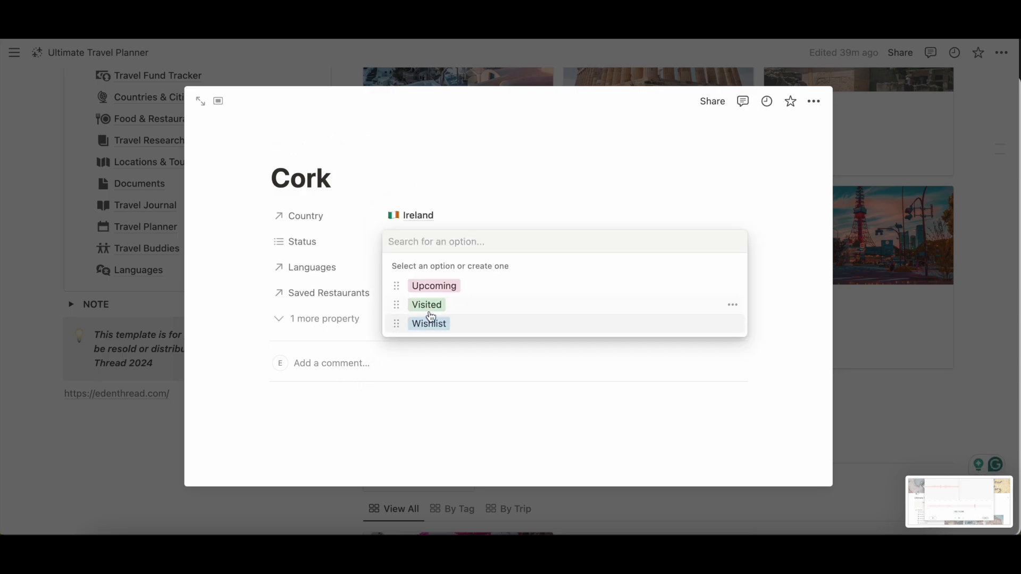
click(436, 287)
click(471, 378)
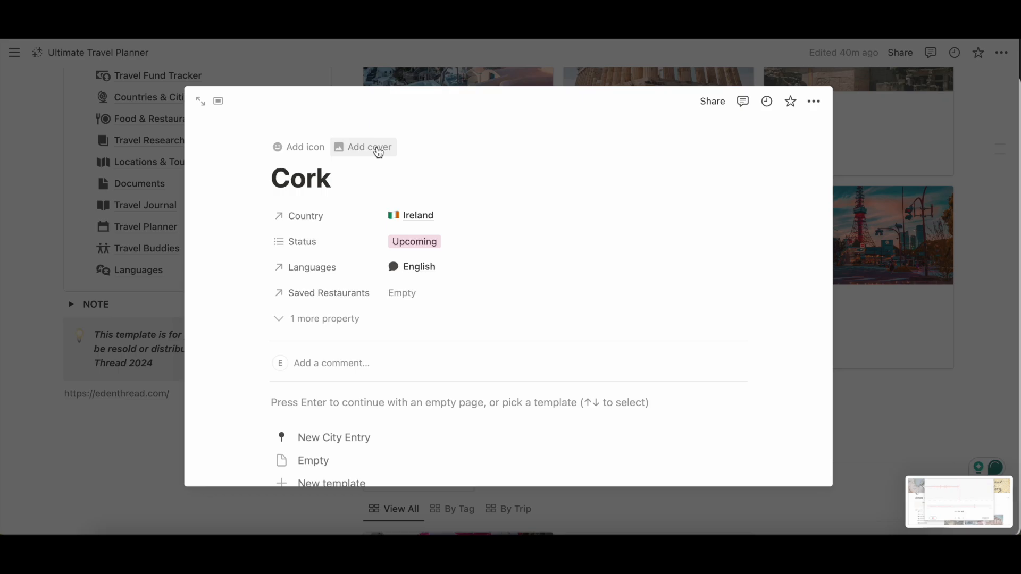
click(379, 153)
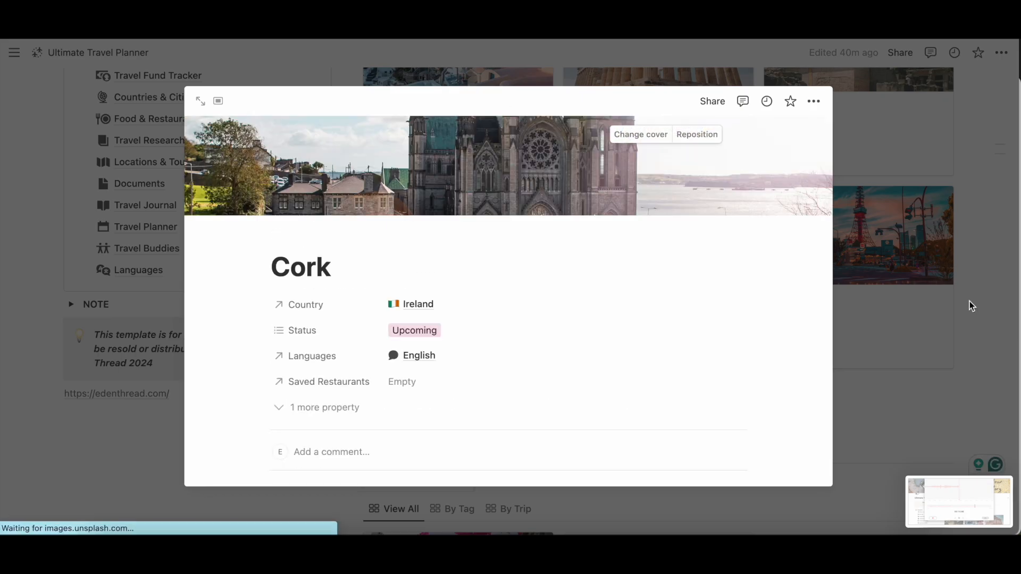
click(969, 303)
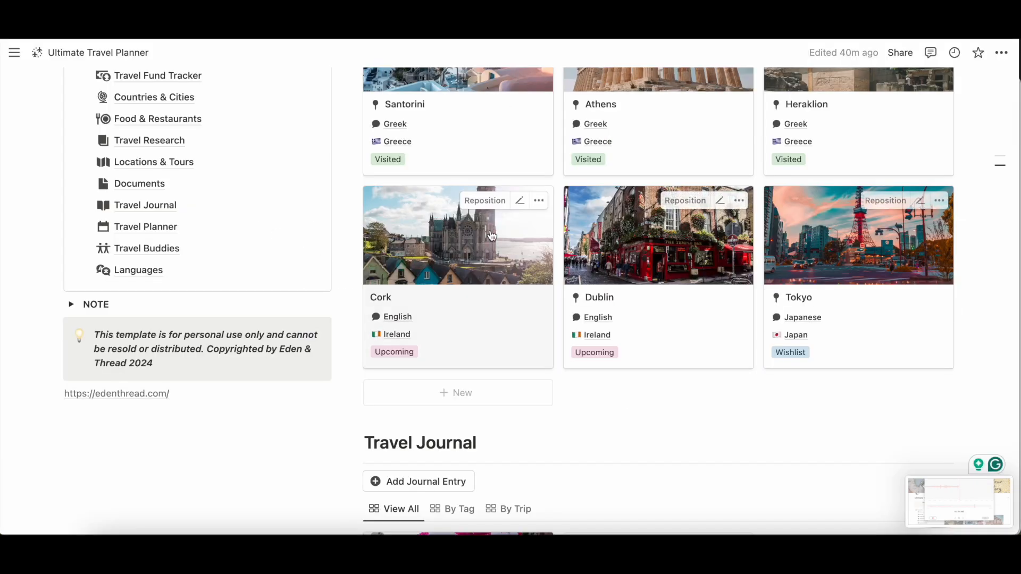
Step: Look over the full destinations gallery and the Travel Journal section on the home page
scroll(441, 269, down, 1)
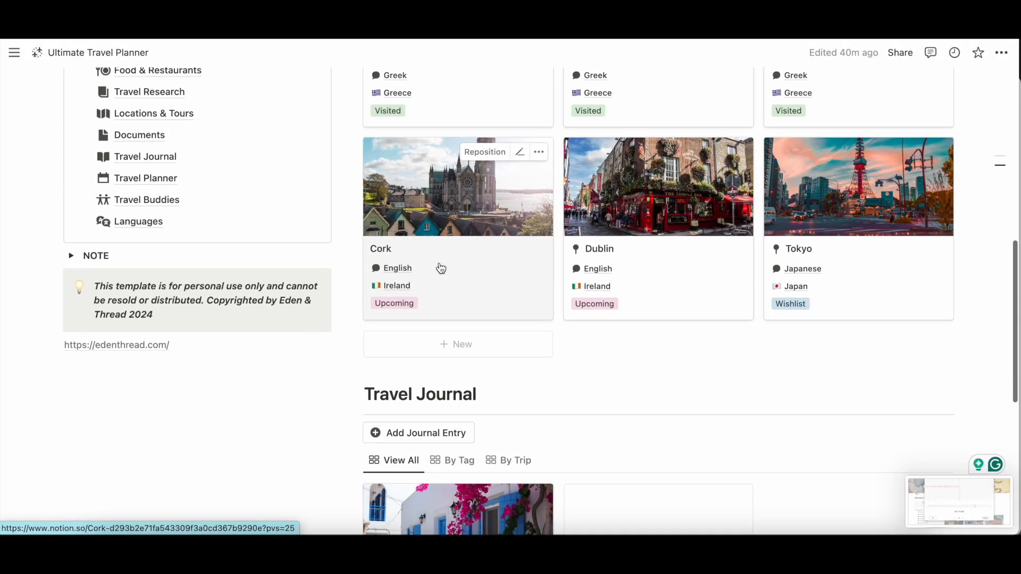
scroll(441, 269, up, 5)
scroll(441, 268, down, 1)
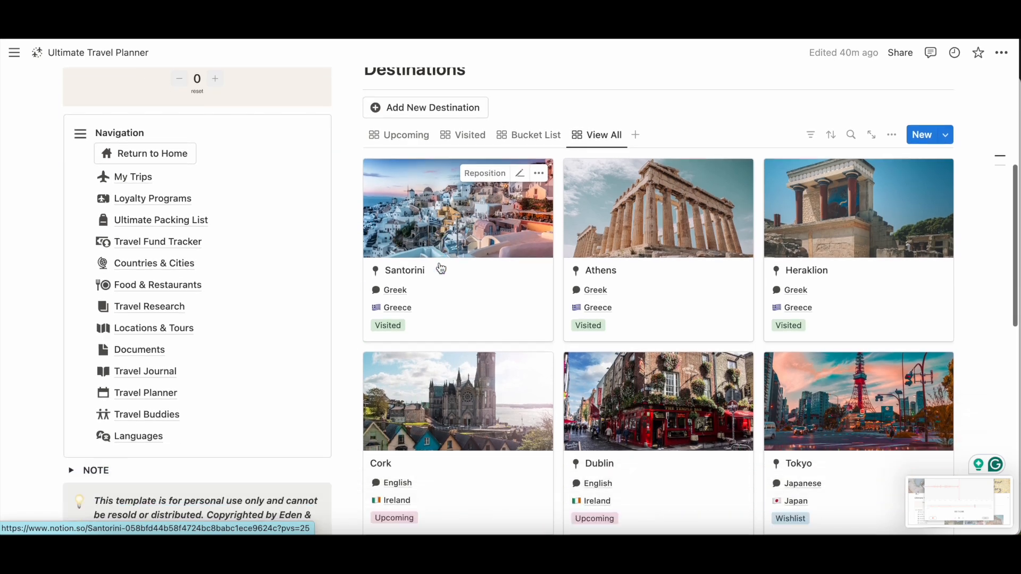
scroll(441, 269, down, 2)
scroll(423, 410, down, 10)
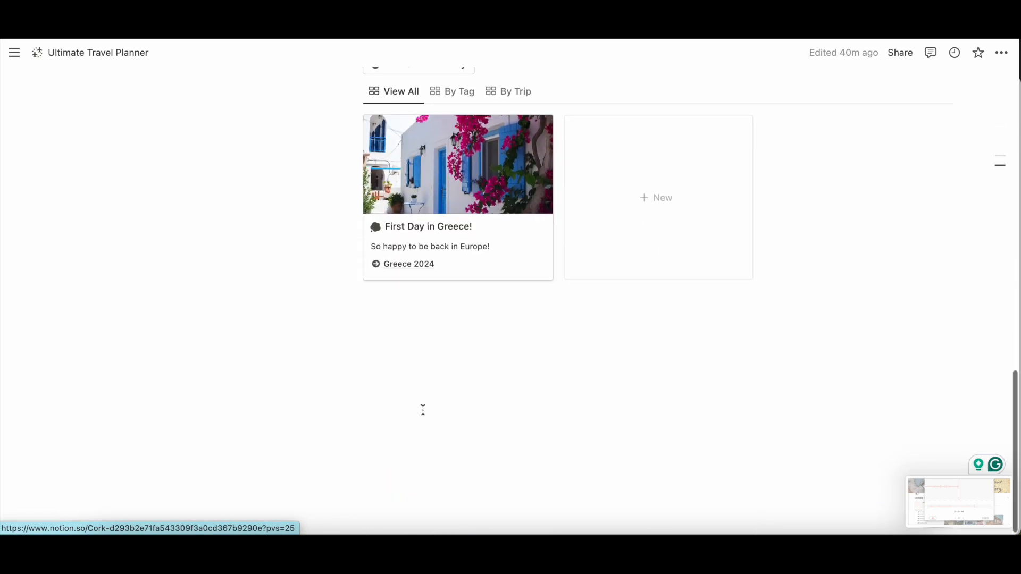